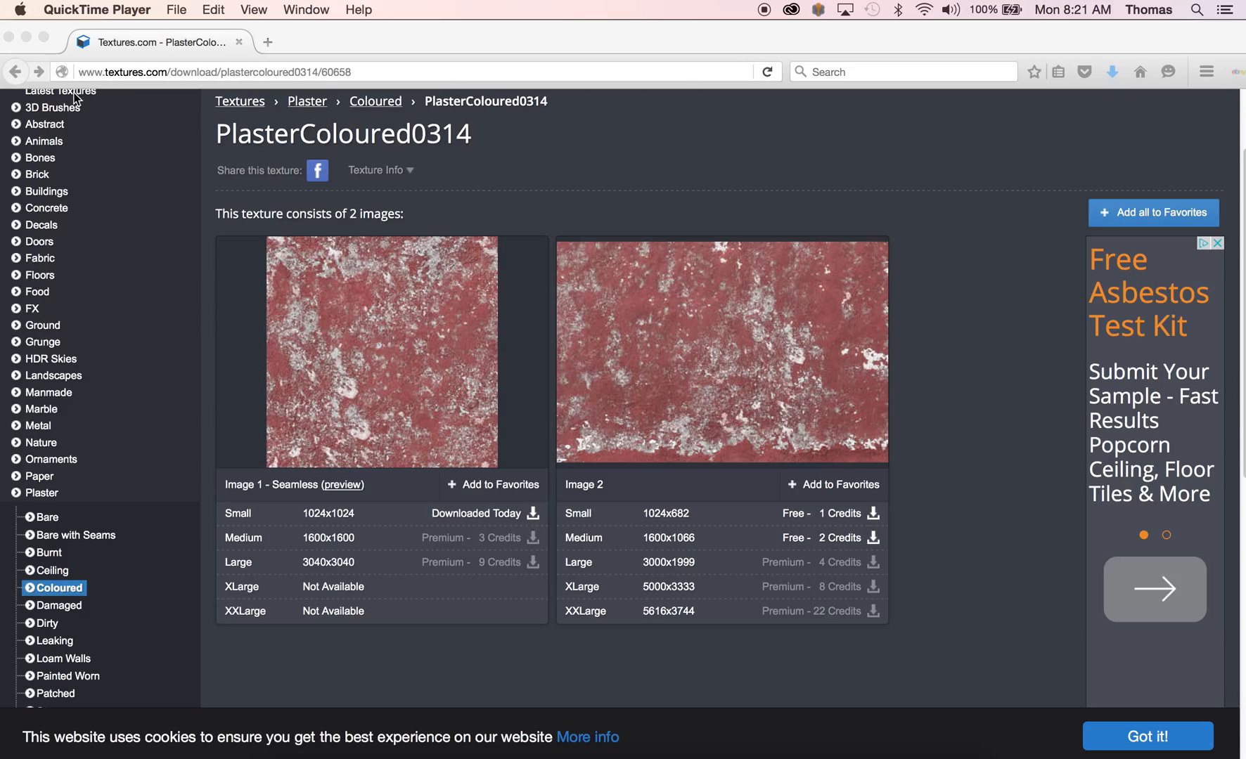
Review the previously visited Textures.com pages for the plaster, bitumen roofing and fine wood textures
{"action": "left_click", "coordinate": [40, 73]}
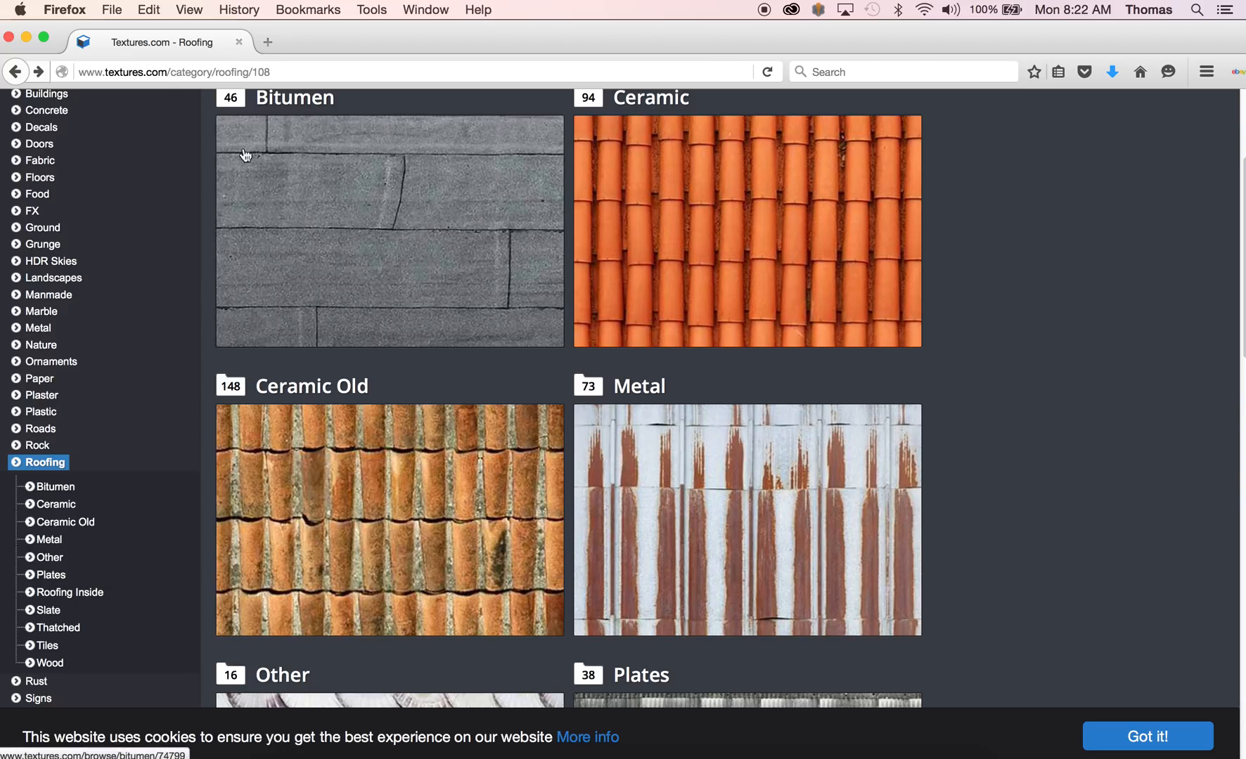
{"action": "left_click", "coordinate": [38, 71]}
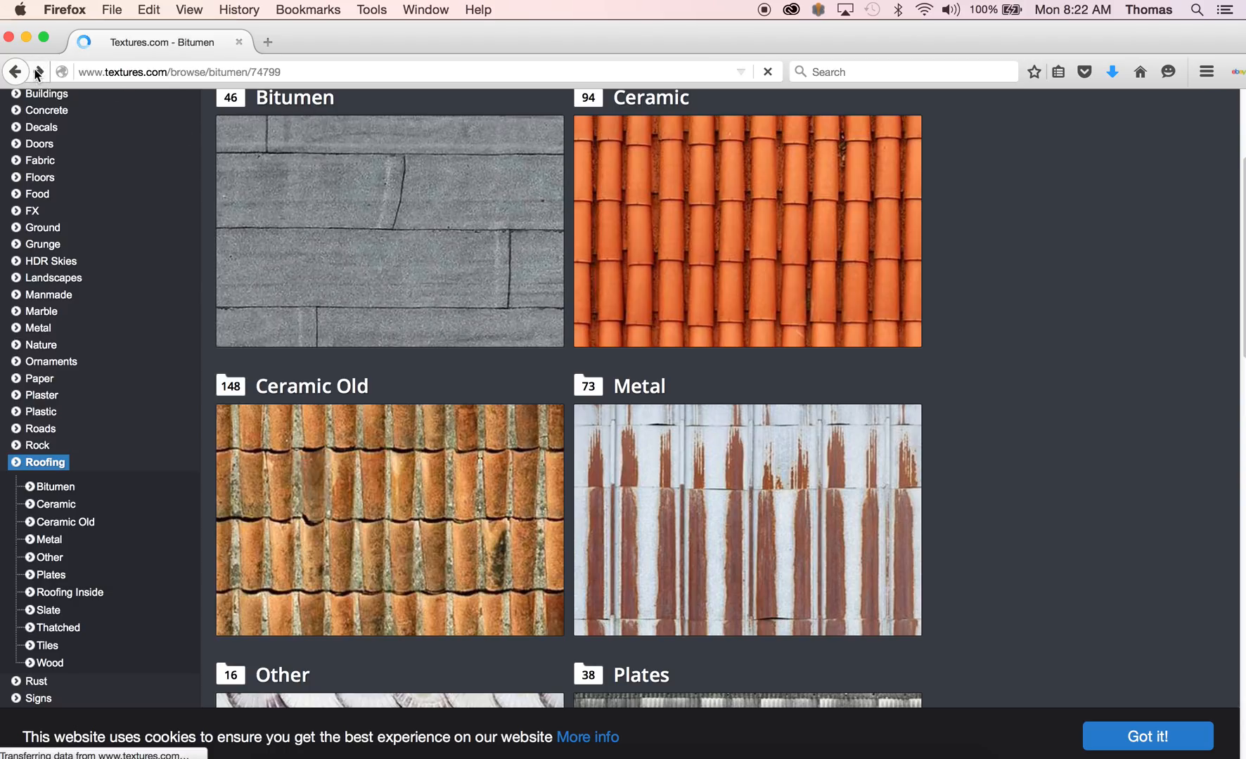
{"action": "left_click", "coordinate": [37, 72]}
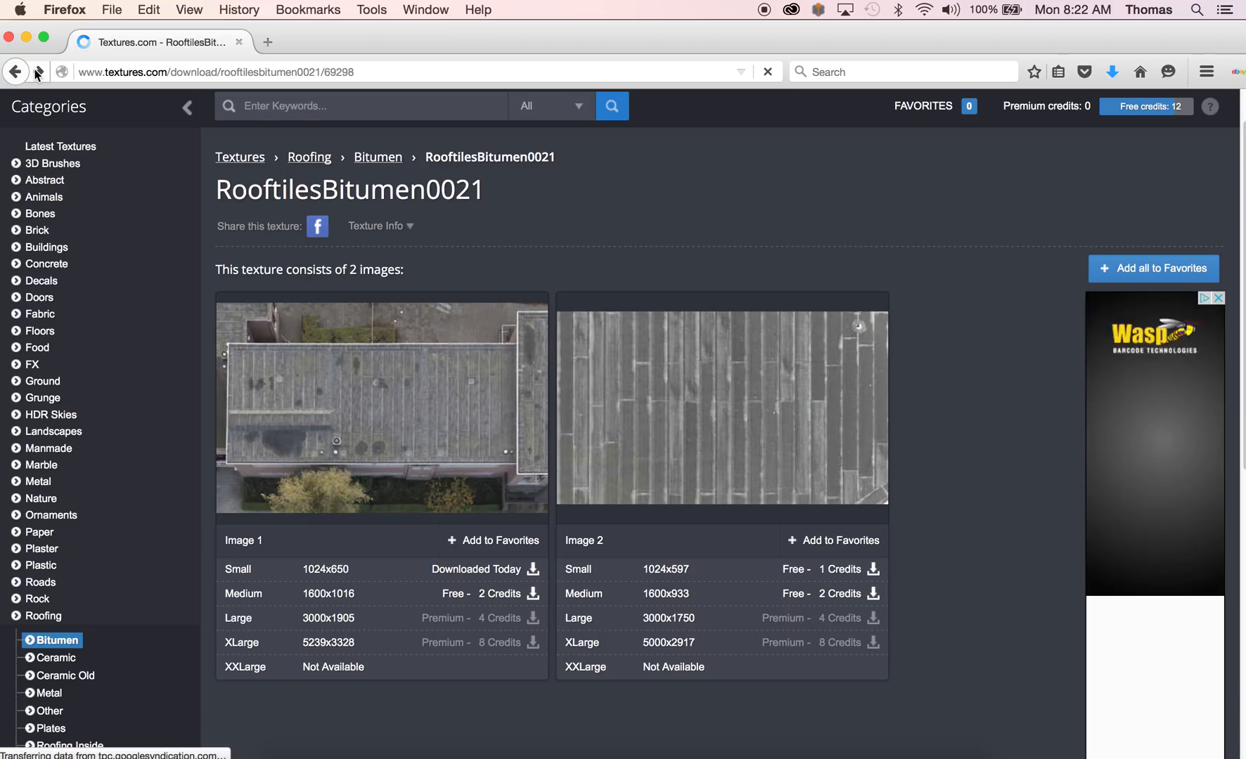
{"action": "left_click", "coordinate": [38, 72]}
{"action": "left_click", "coordinate": [37, 72]}
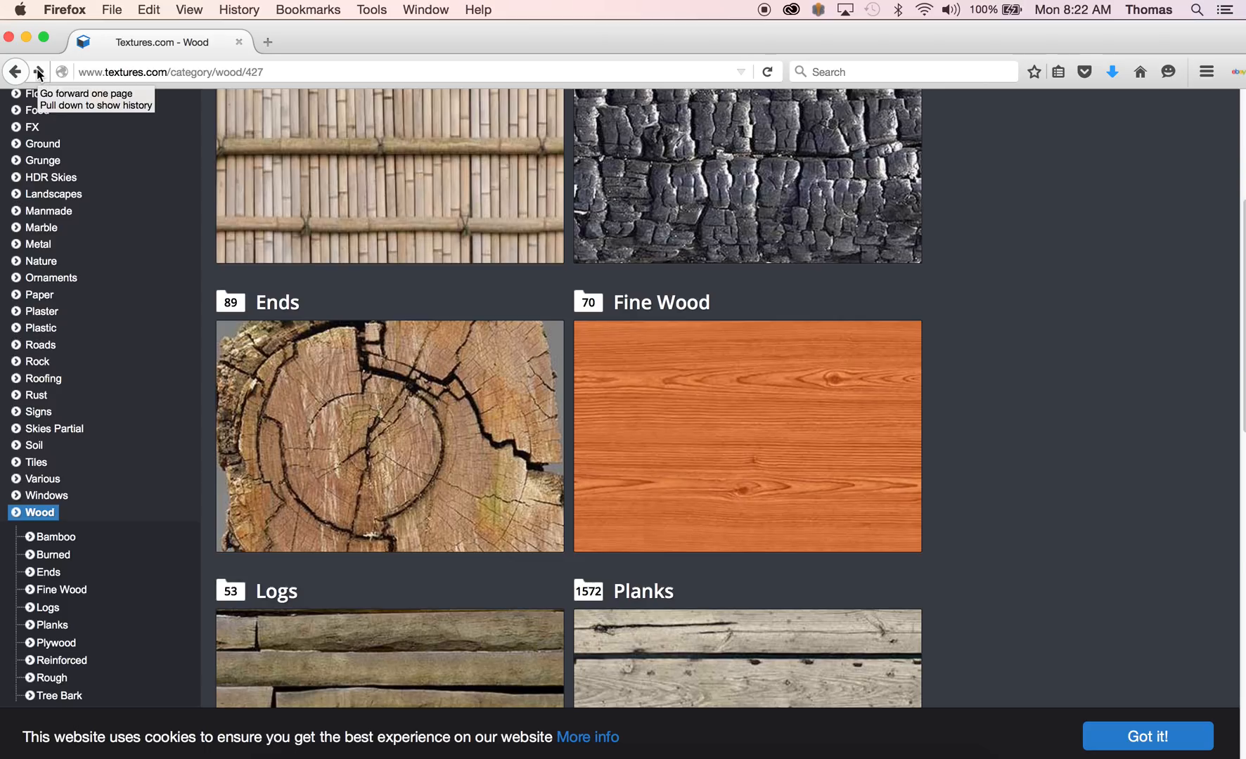
{"action": "left_click", "coordinate": [38, 72]}
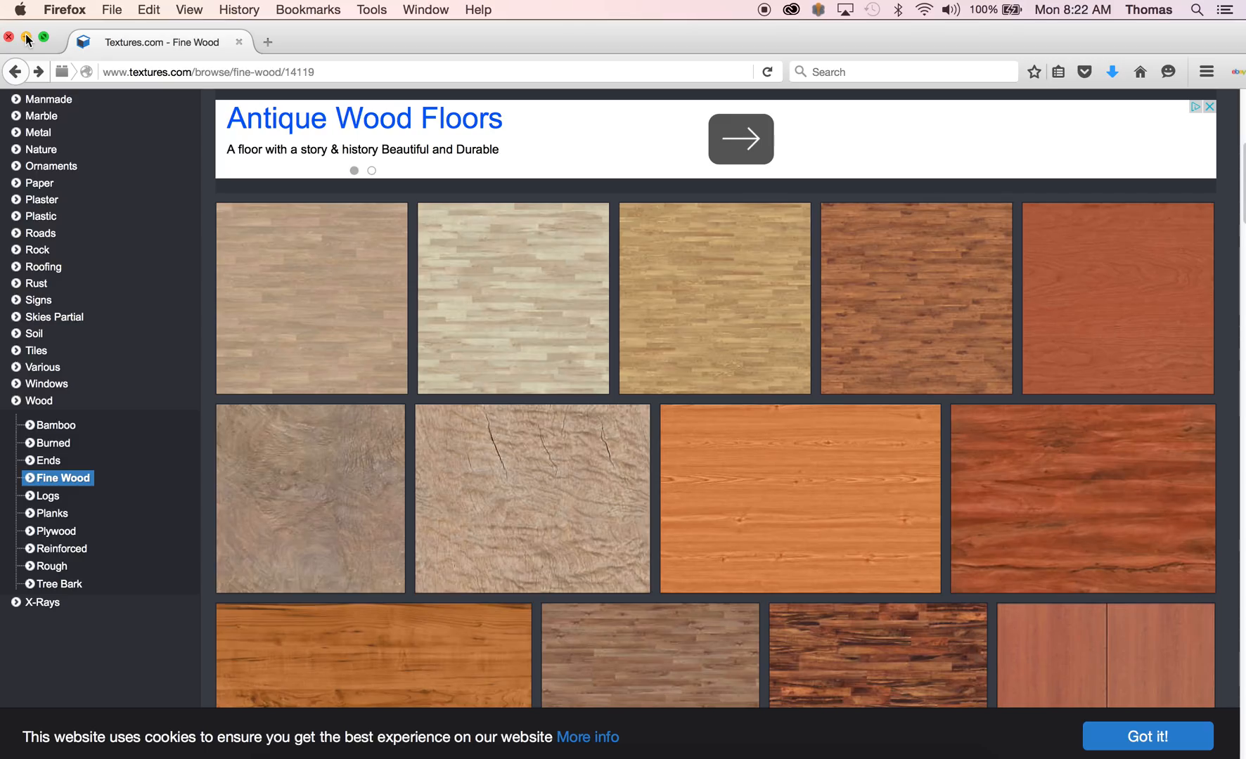
Switch to Photoshop, copy the entire WoodFine0033_1_S.jpg texture, close that image, and paste the texture into main_house.jpg
{"action": "left_click", "coordinate": [27, 39]}
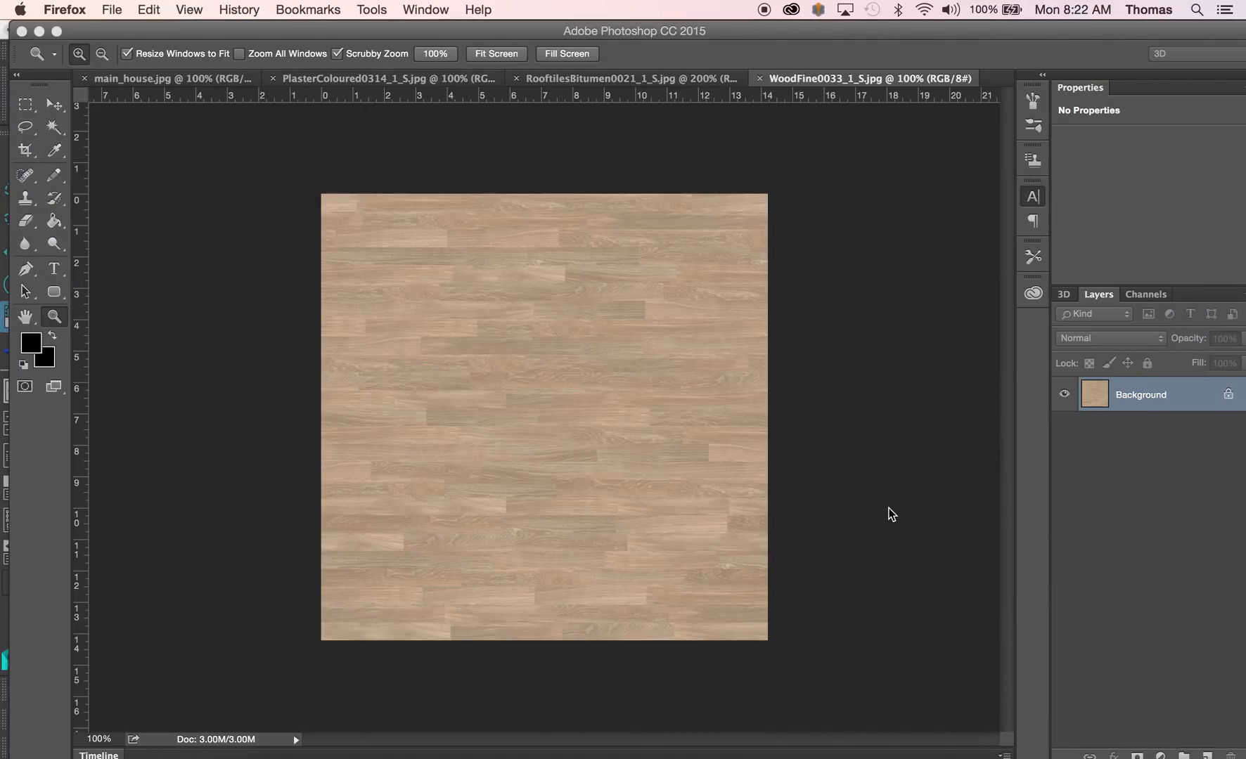
{"action": "left_click", "coordinate": [809, 451]}
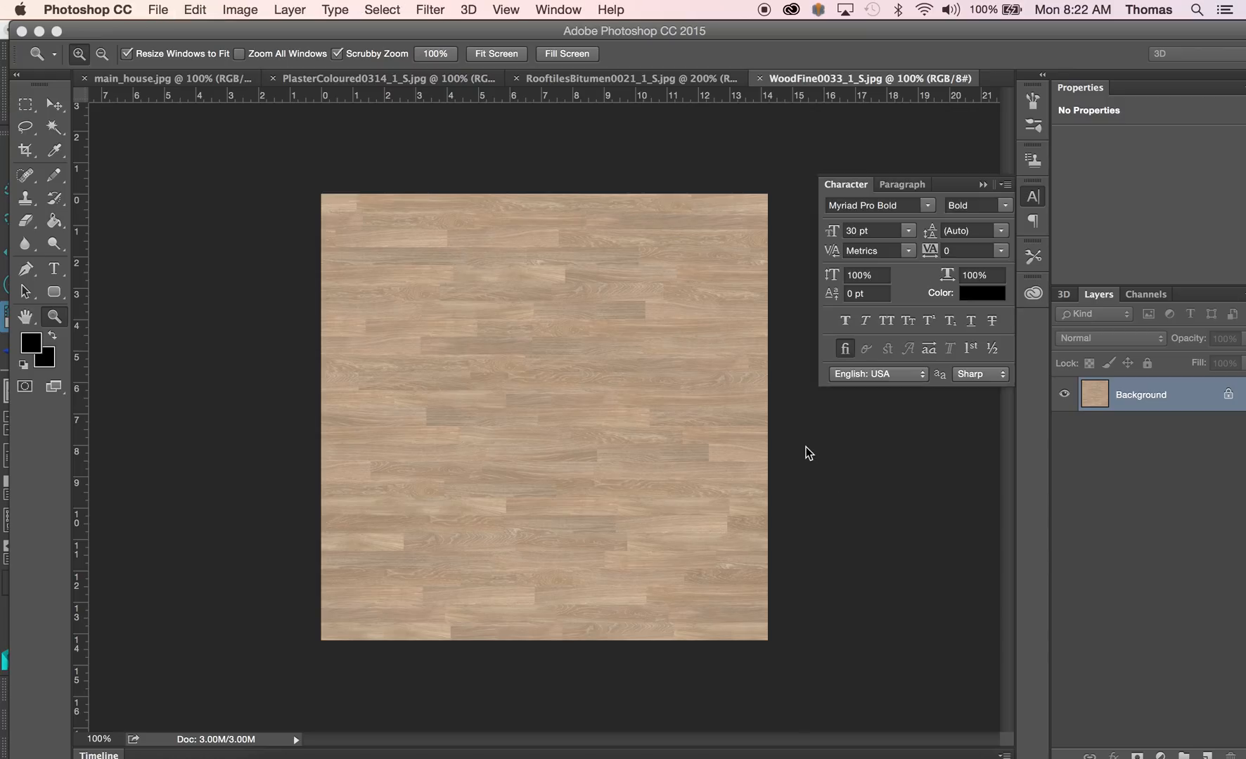
{"action": "key", "text": "super+a"}
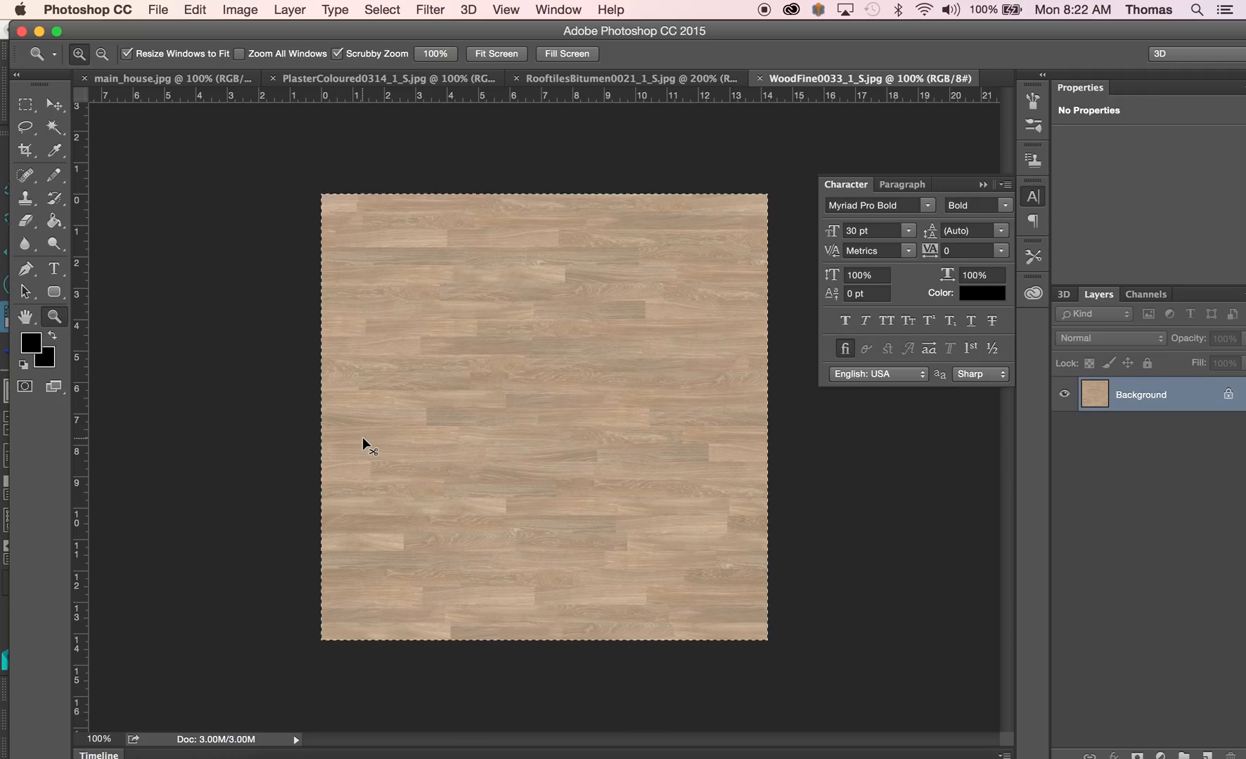
{"action": "left_click", "coordinate": [759, 78]}
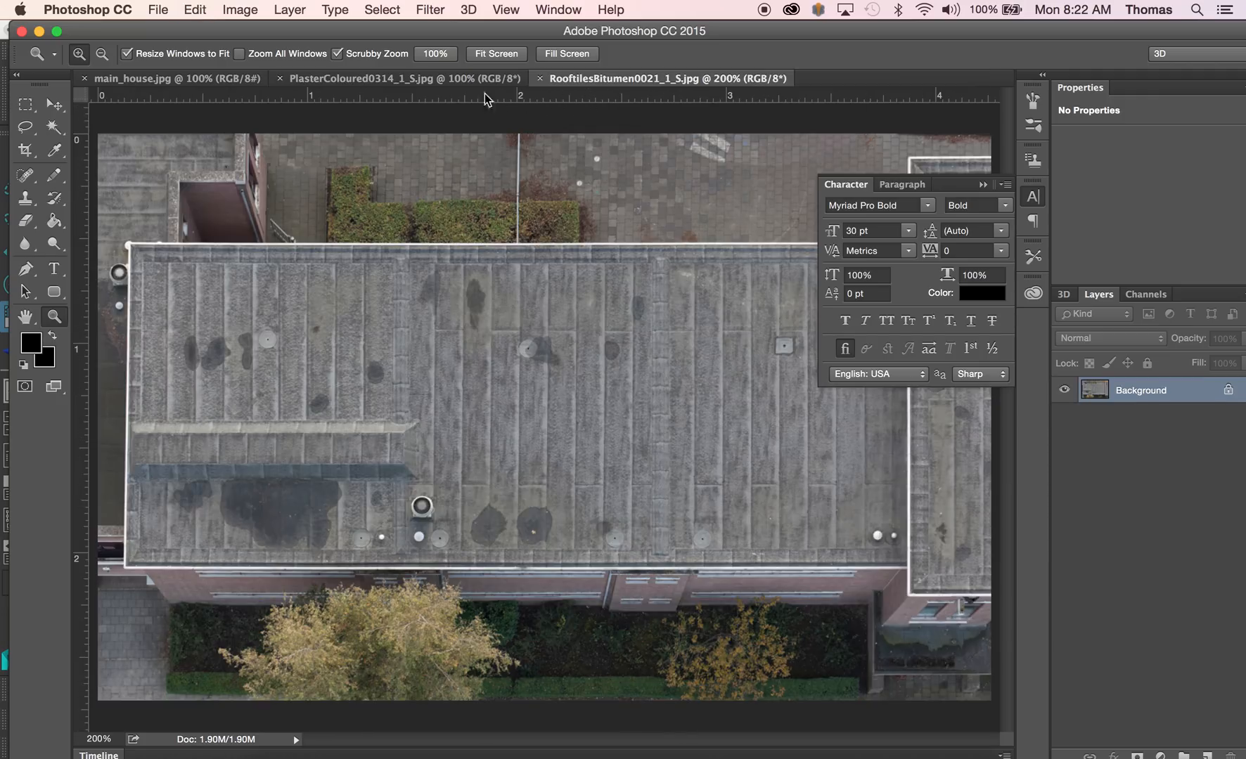
{"action": "left_click", "coordinate": [122, 79]}
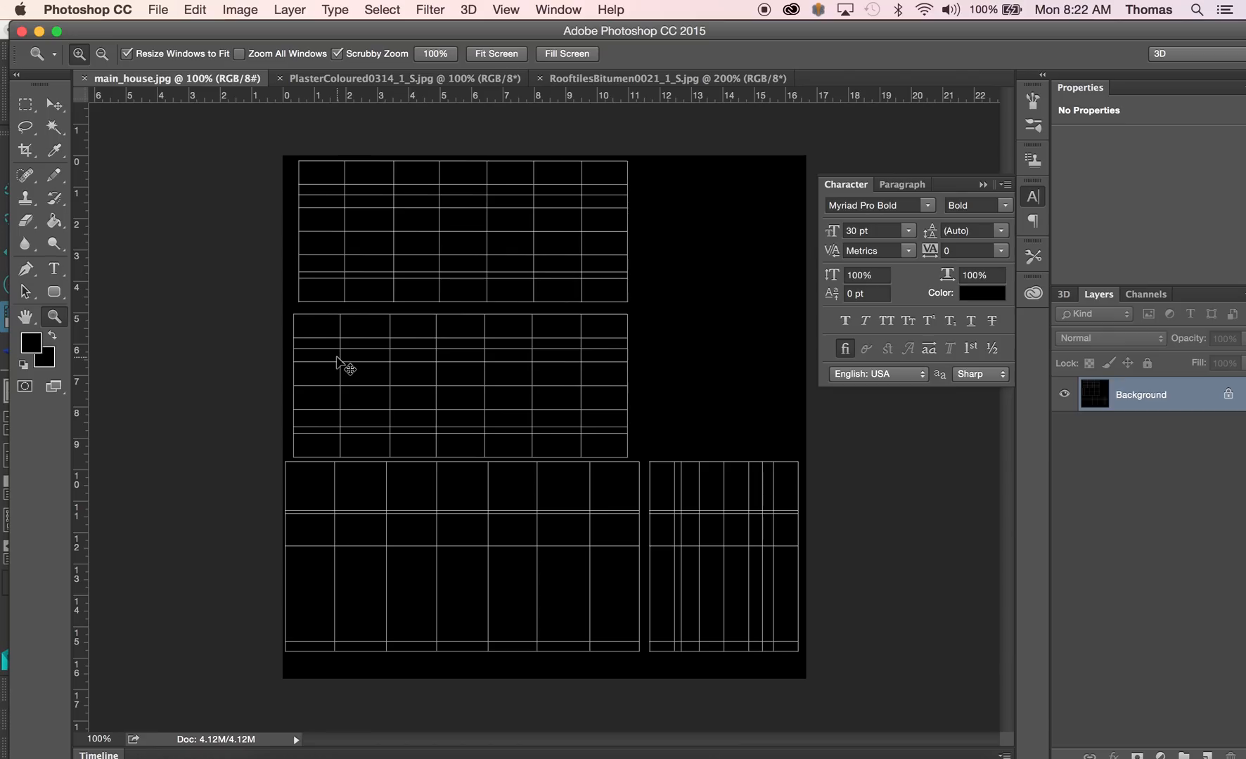
{"action": "key", "text": "super+v"}
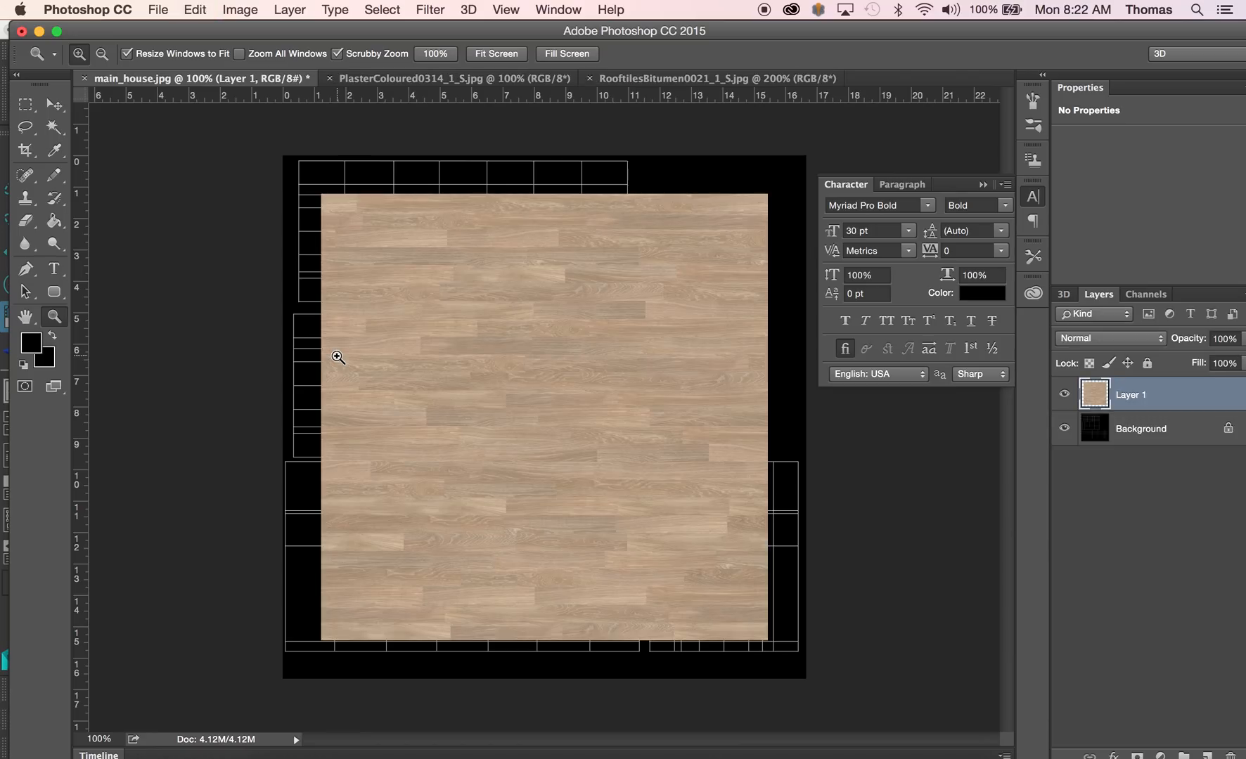
Scale the pasted wood layer down to a small square in the canvas's upper-left corner, about as tall as the top UV block
{"action": "key", "text": "super+t"}
{"action": "left_click_drag", "start_coordinate": [322, 195], "coordinate": [503, 464]}
{"action": "left_click_drag", "start_coordinate": [708, 530], "coordinate": [453, 272]}
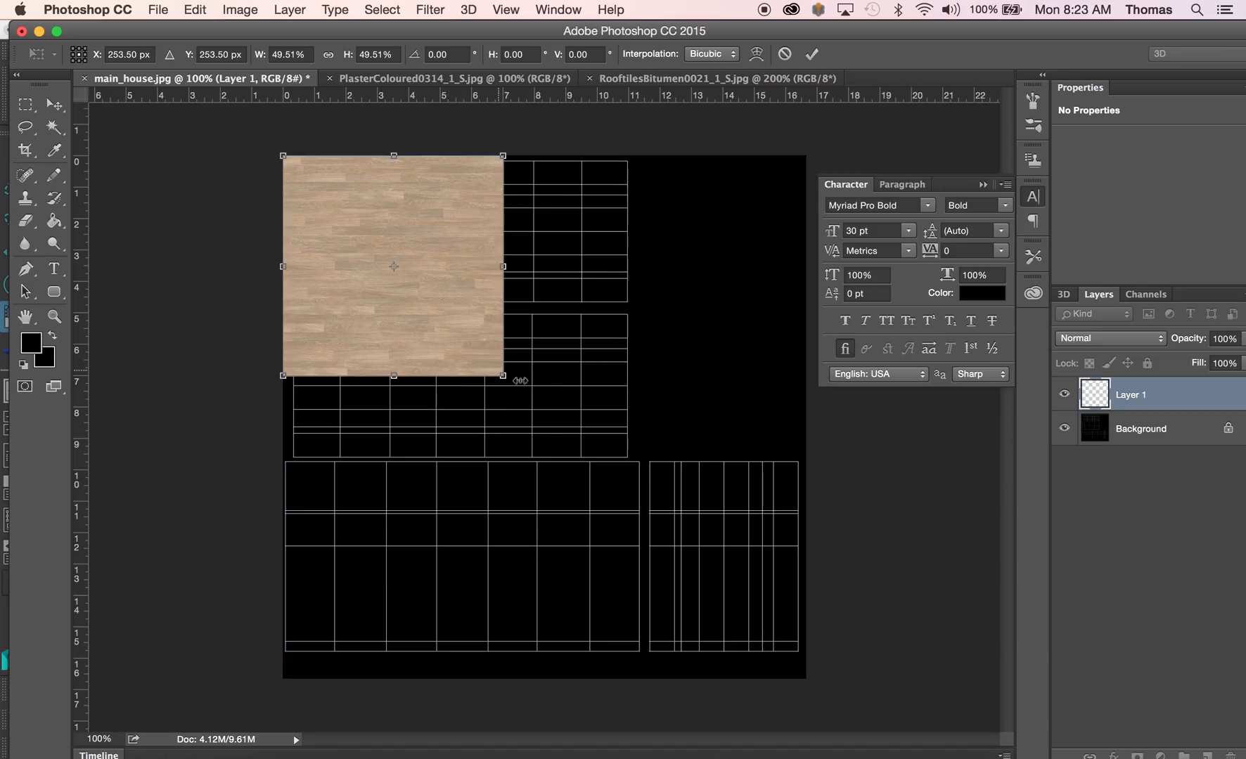
{"action": "left_click_drag", "start_coordinate": [502, 377], "coordinate": [425, 313]}
{"action": "key", "text": "Return"}
{"action": "key", "text": "z"}
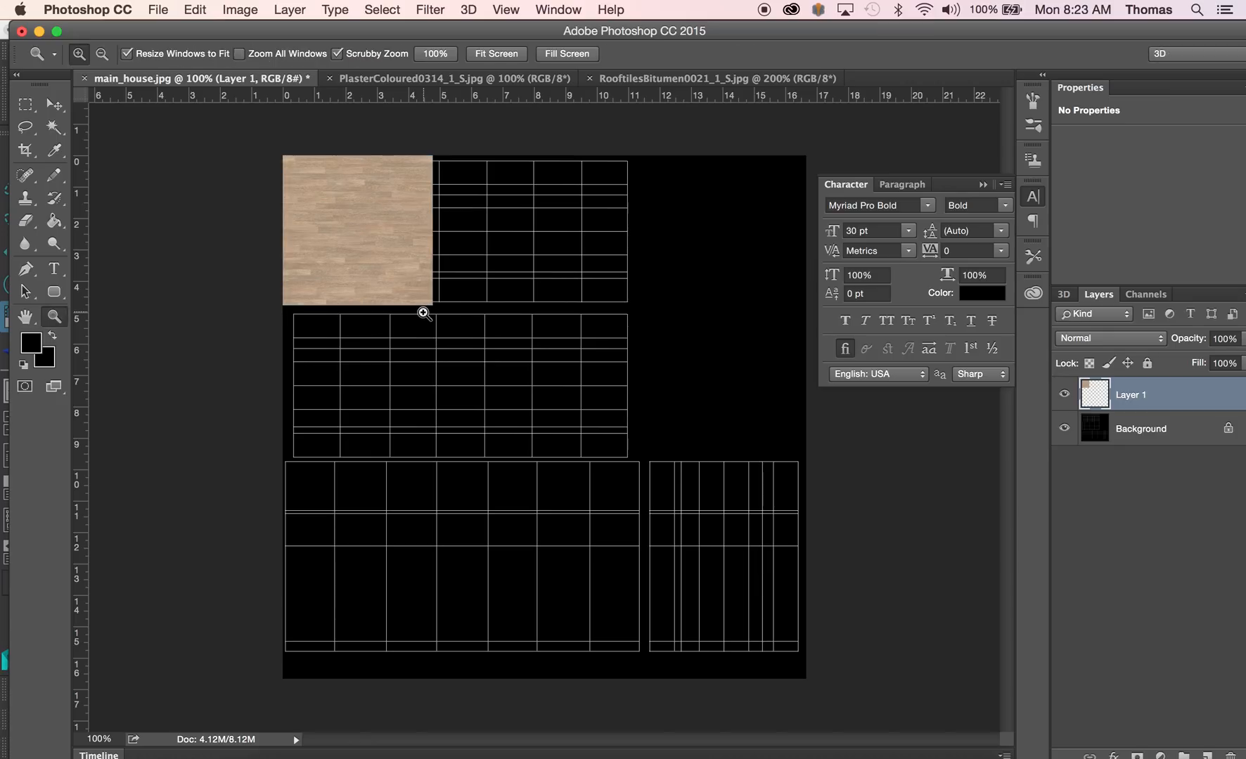
Duplicate the wood tile twice and line the copies up side by side to cover the top UV block
{"action": "left_click", "coordinate": [56, 105]}
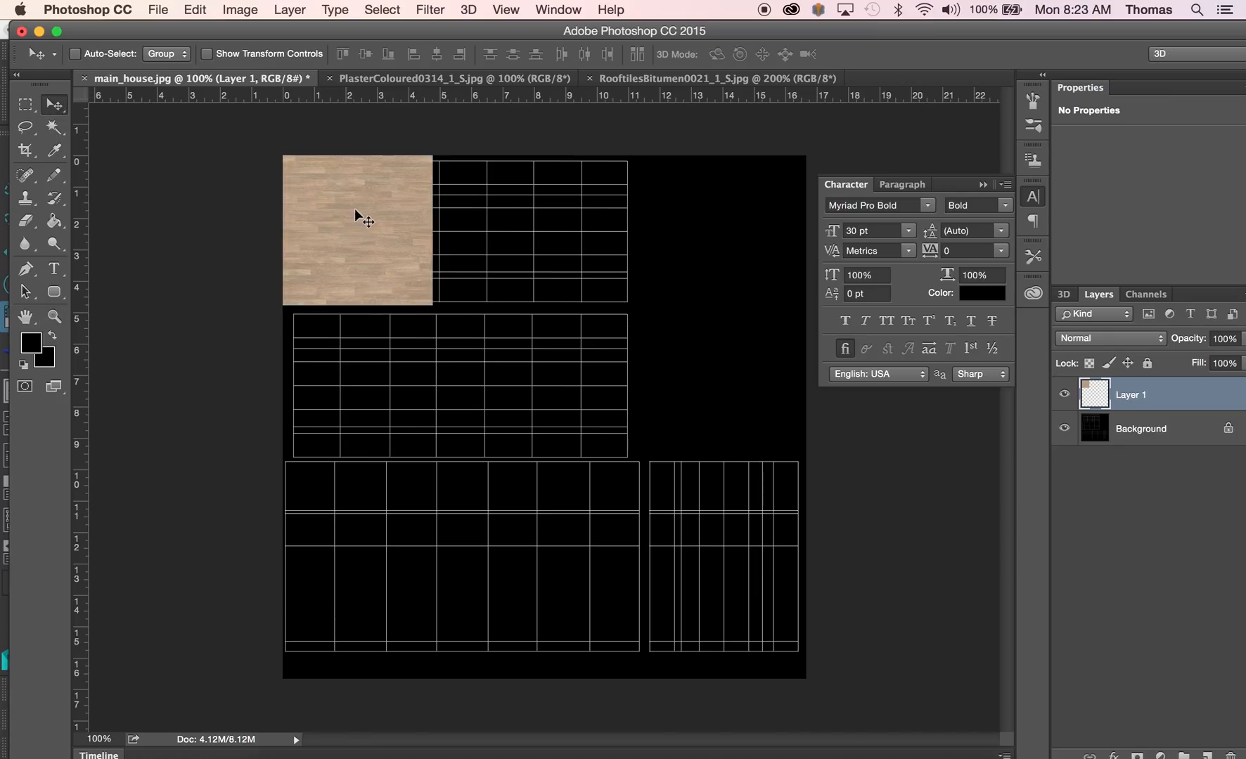
{"action": "left_click_drag", "start_coordinate": [370, 211], "coordinate": [653, 224]}
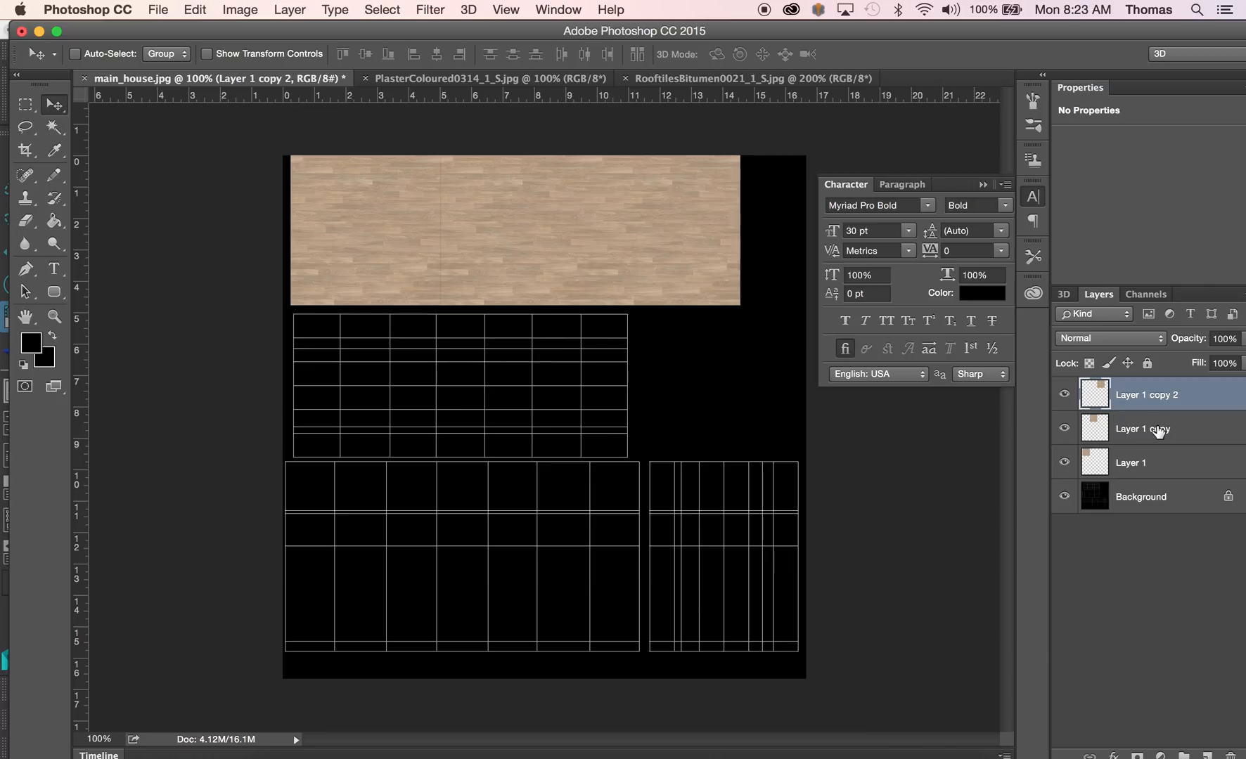
{"action": "left_click", "coordinate": [1149, 430]}
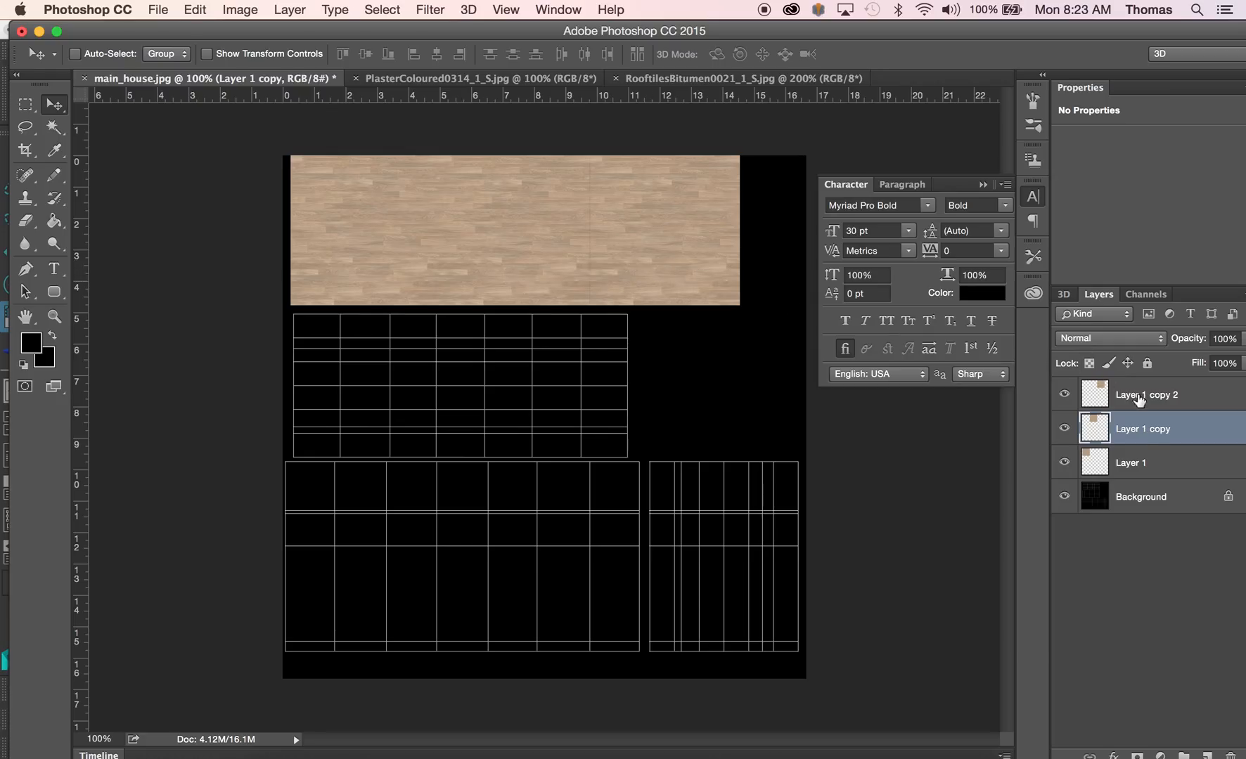
{"action": "left_click", "coordinate": [1128, 396]}
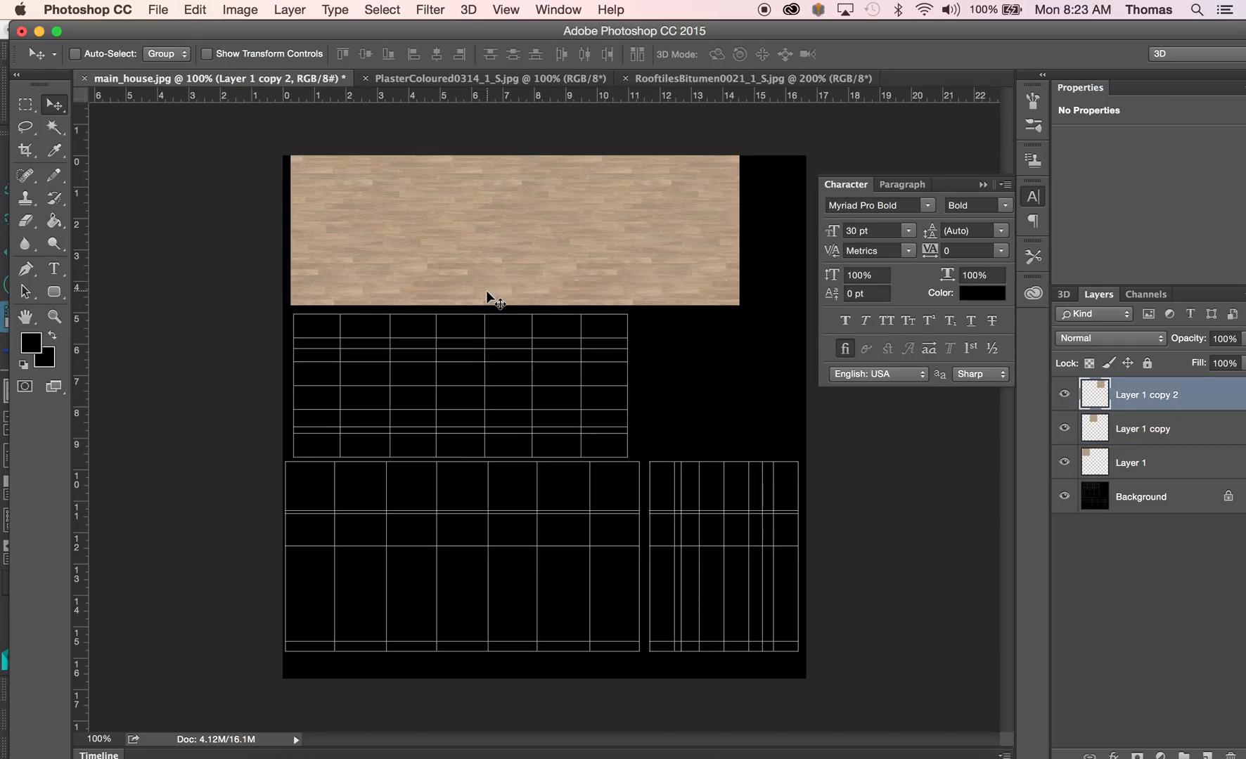
Copy a rectangular selection of the large grey roof from RooftilesBitumen0021_1_S.jpg and paste it into main_house.jpg
{"action": "left_click", "coordinate": [677, 78]}
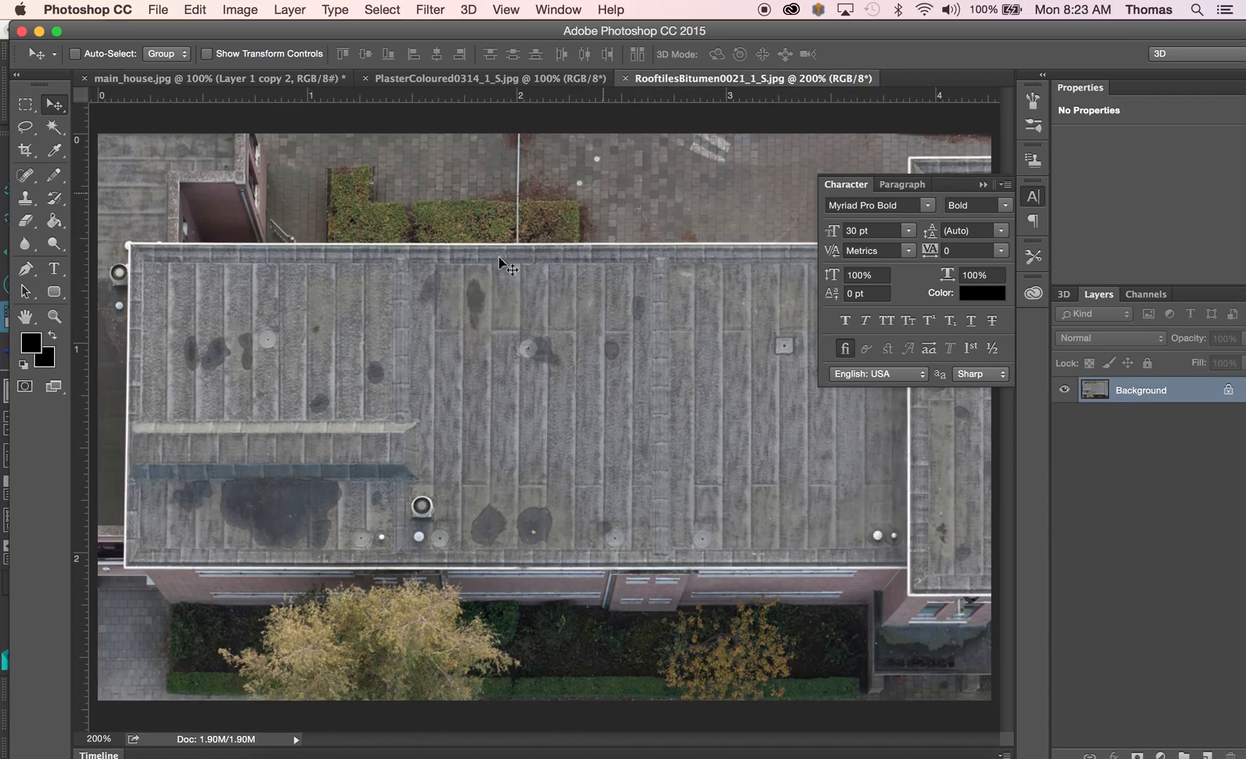
{"action": "left_click_drag", "start_coordinate": [953, 184], "coordinate": [1095, 164]}
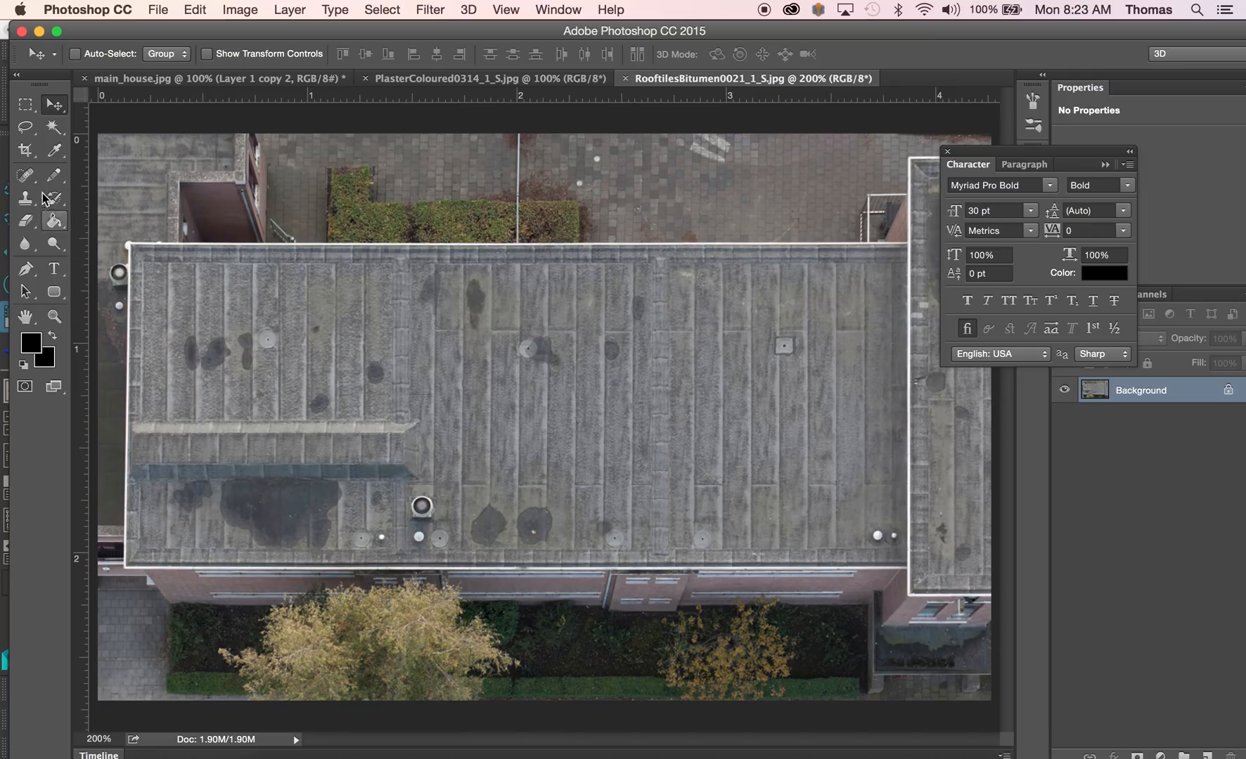
{"action": "left_click", "coordinate": [28, 108]}
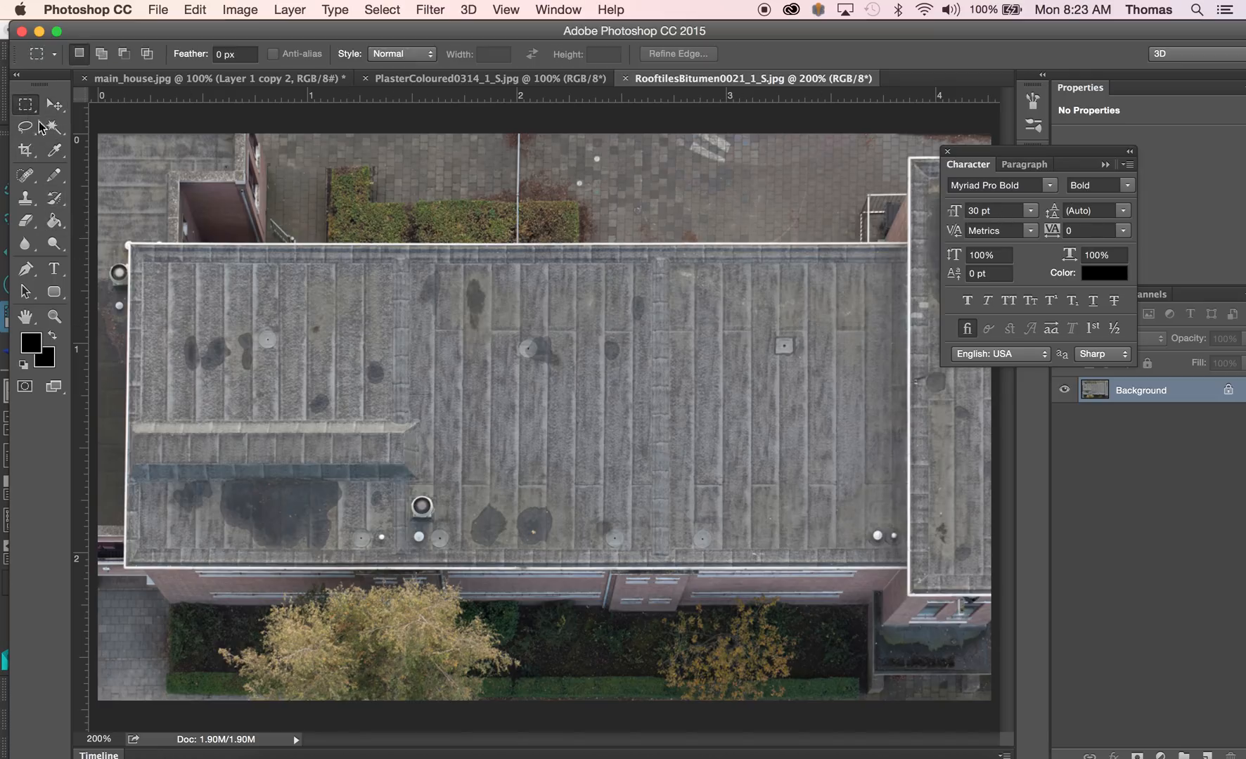
{"action": "left_click_drag", "start_coordinate": [122, 236], "coordinate": [921, 578]}
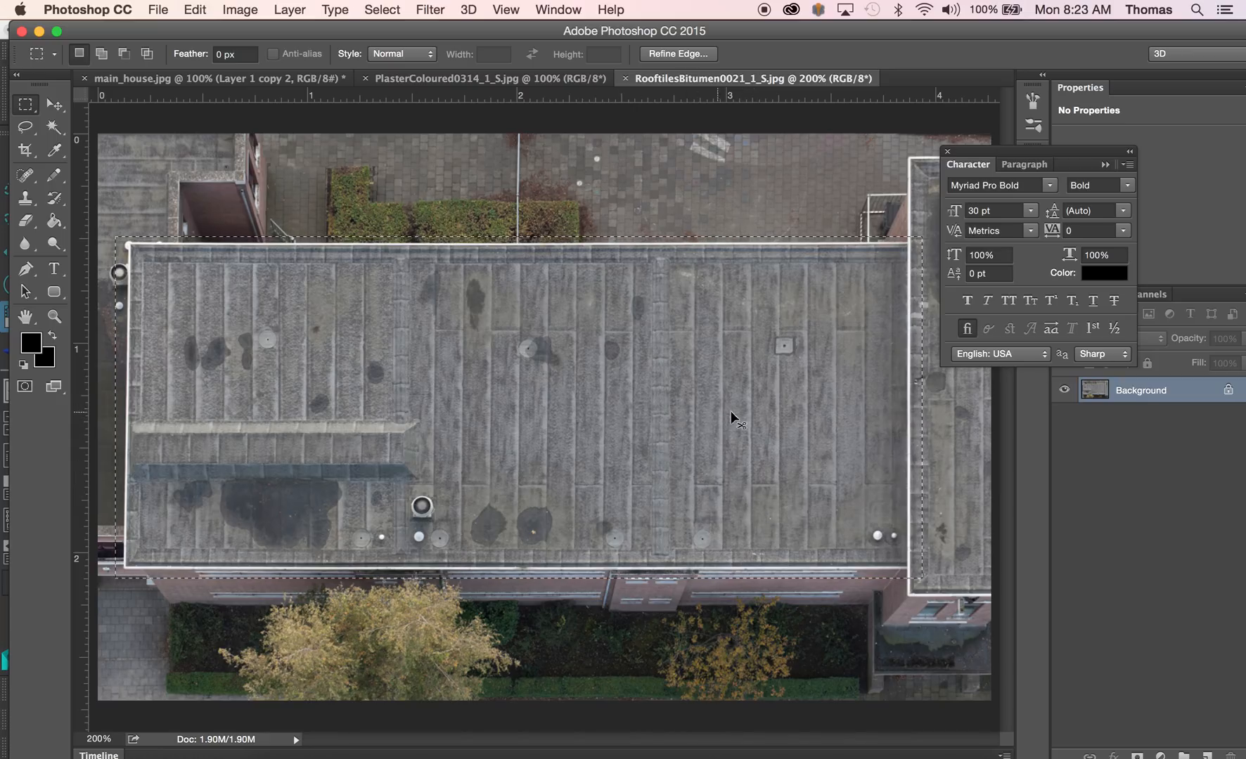
{"action": "key", "text": "super+c"}
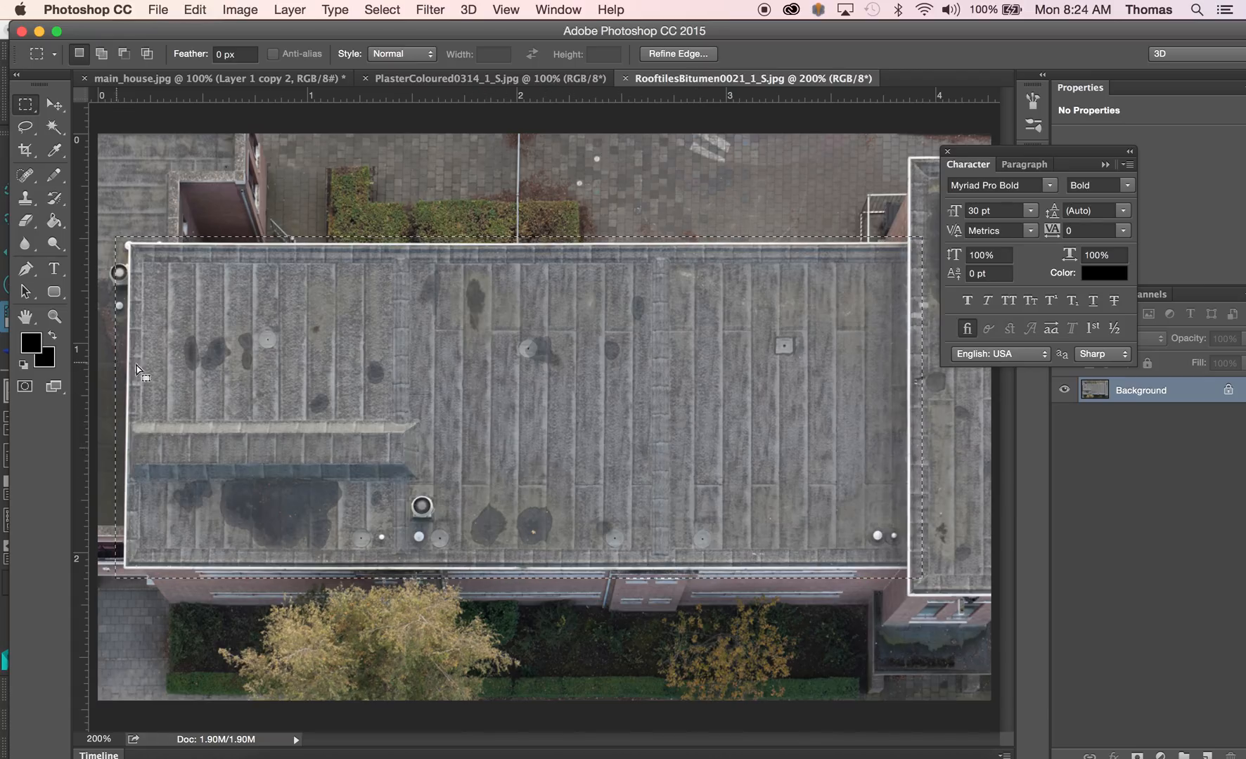
{"action": "left_click", "coordinate": [527, 78]}
{"action": "left_click", "coordinate": [156, 79]}
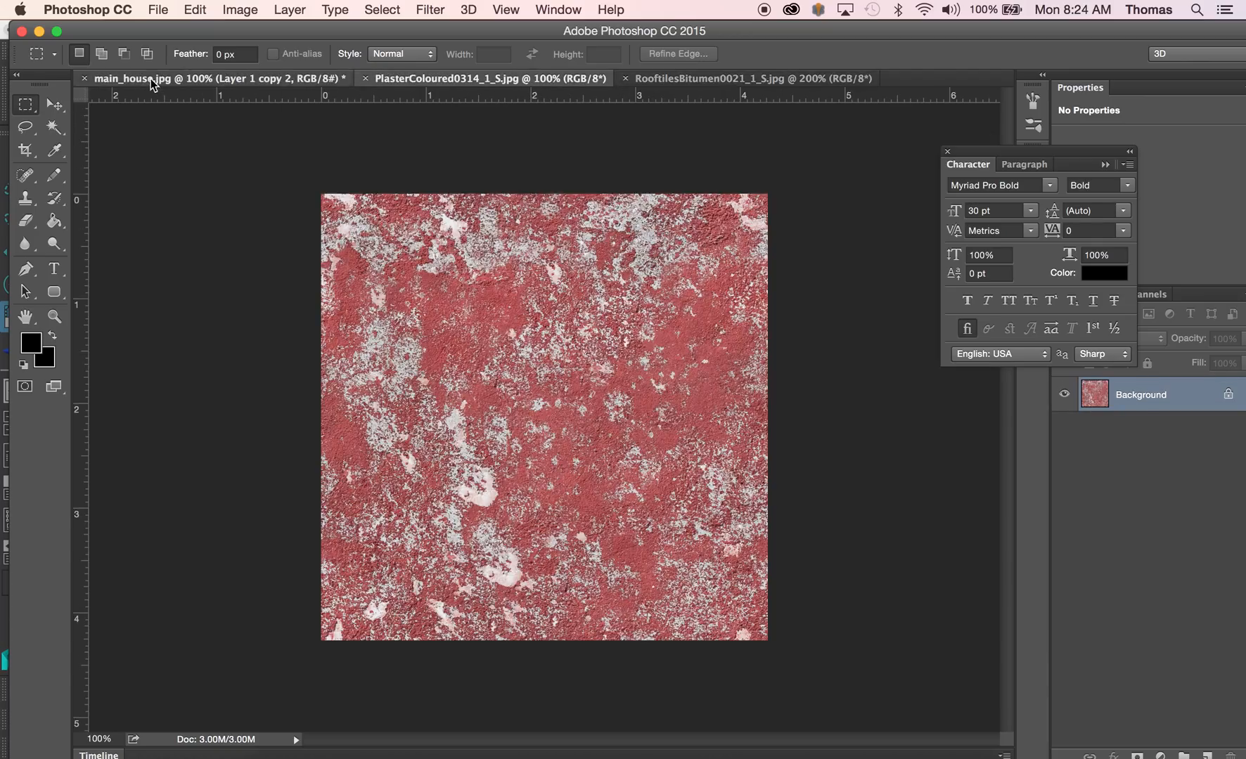
{"action": "key", "text": "super+v"}
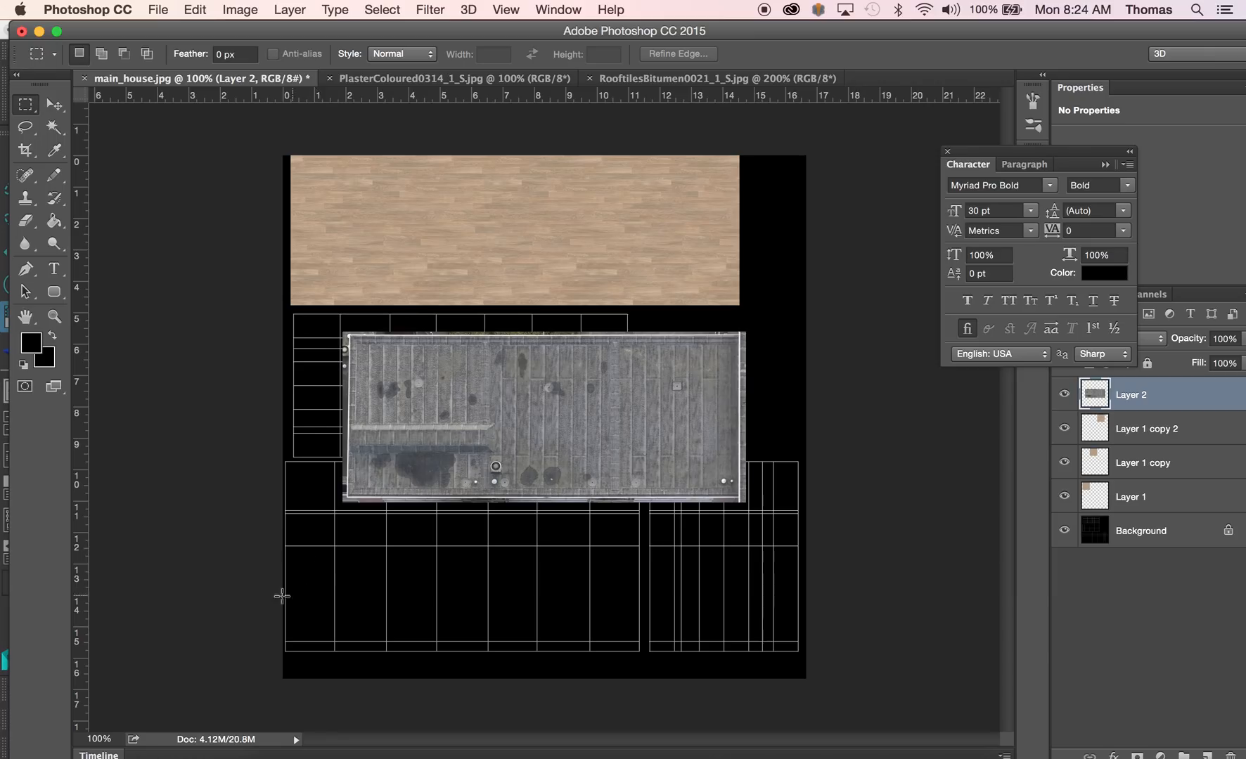
Trim the white borders and leftover surroundings off all four edges of the pasted roof layer, then clear the selection
{"action": "left_click_drag", "start_coordinate": [282, 618], "coordinate": [760, 497]}
{"action": "key", "text": "Delete"}
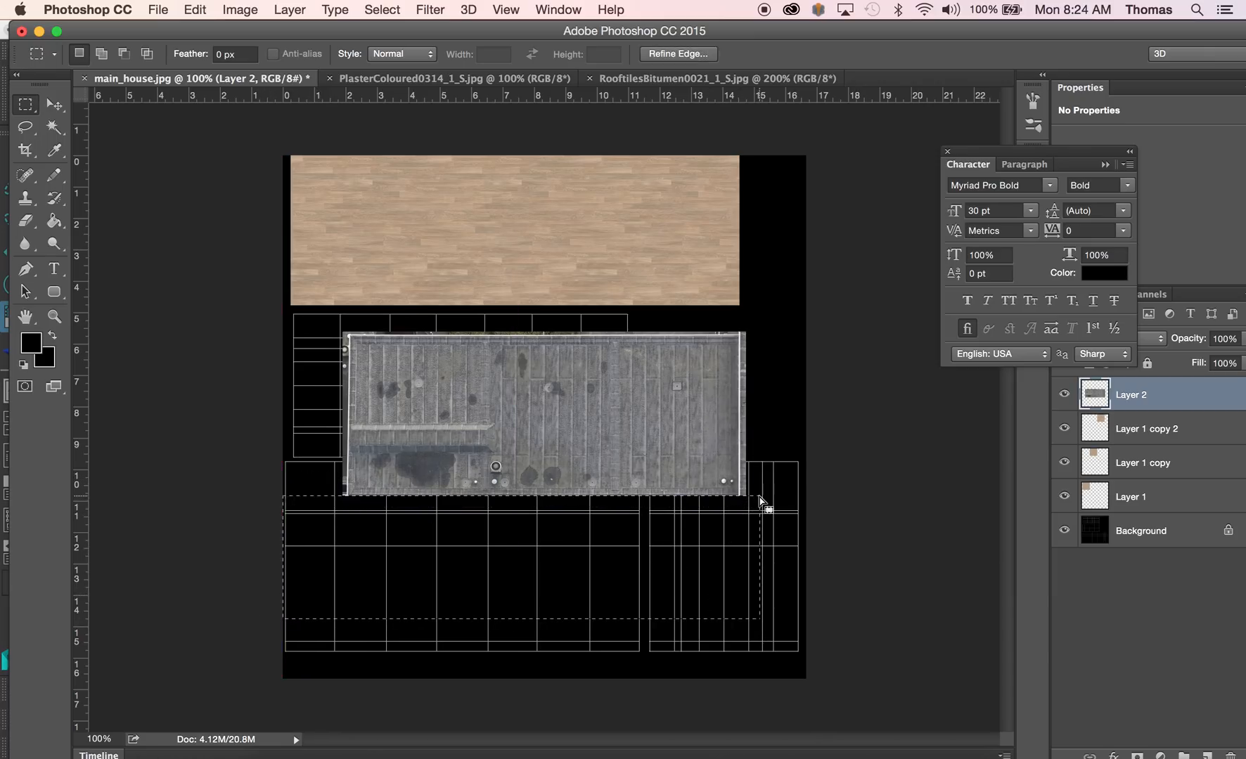
{"action": "left_click_drag", "start_coordinate": [297, 294], "coordinate": [777, 341]}
{"action": "key", "text": "Delete"}
{"action": "key", "text": "super+d"}
{"action": "left_click_drag", "start_coordinate": [284, 307], "coordinate": [355, 514]}
{"action": "key", "text": "Delete"}
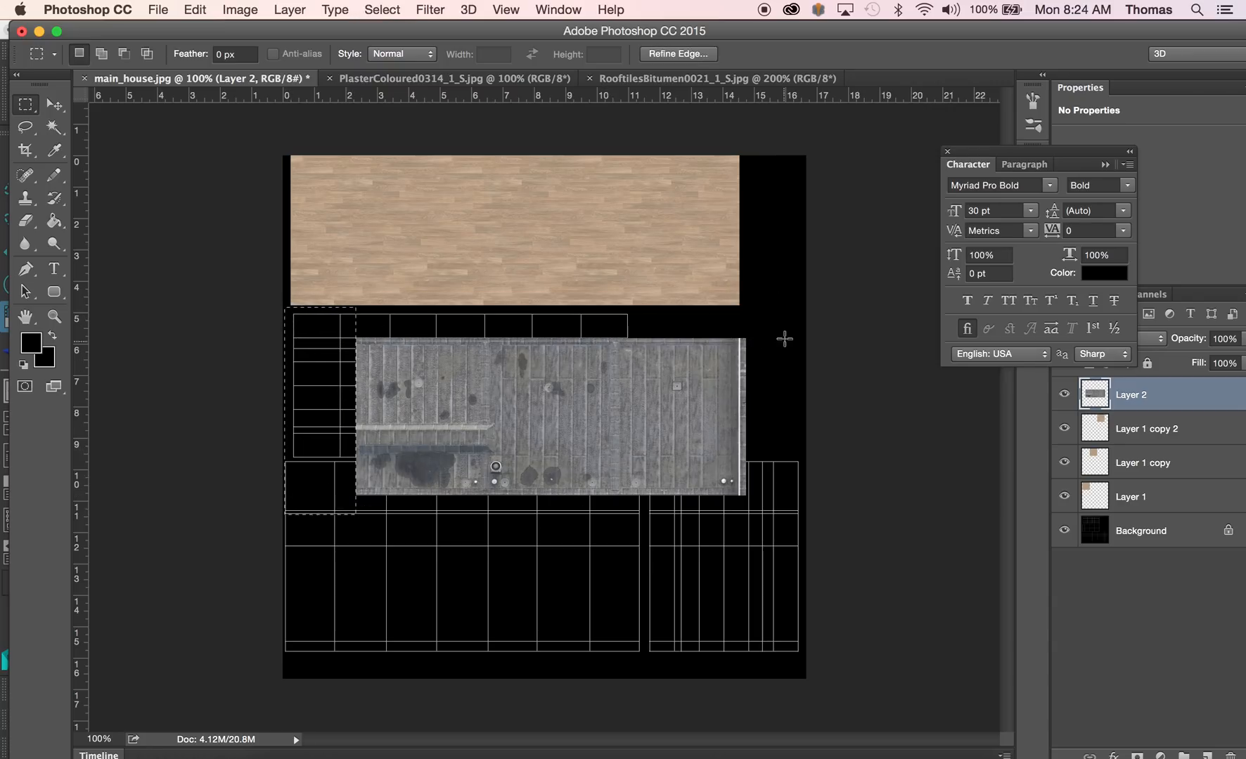
{"action": "left_click_drag", "start_coordinate": [791, 327], "coordinate": [736, 529]}
{"action": "key", "text": "Delete"}
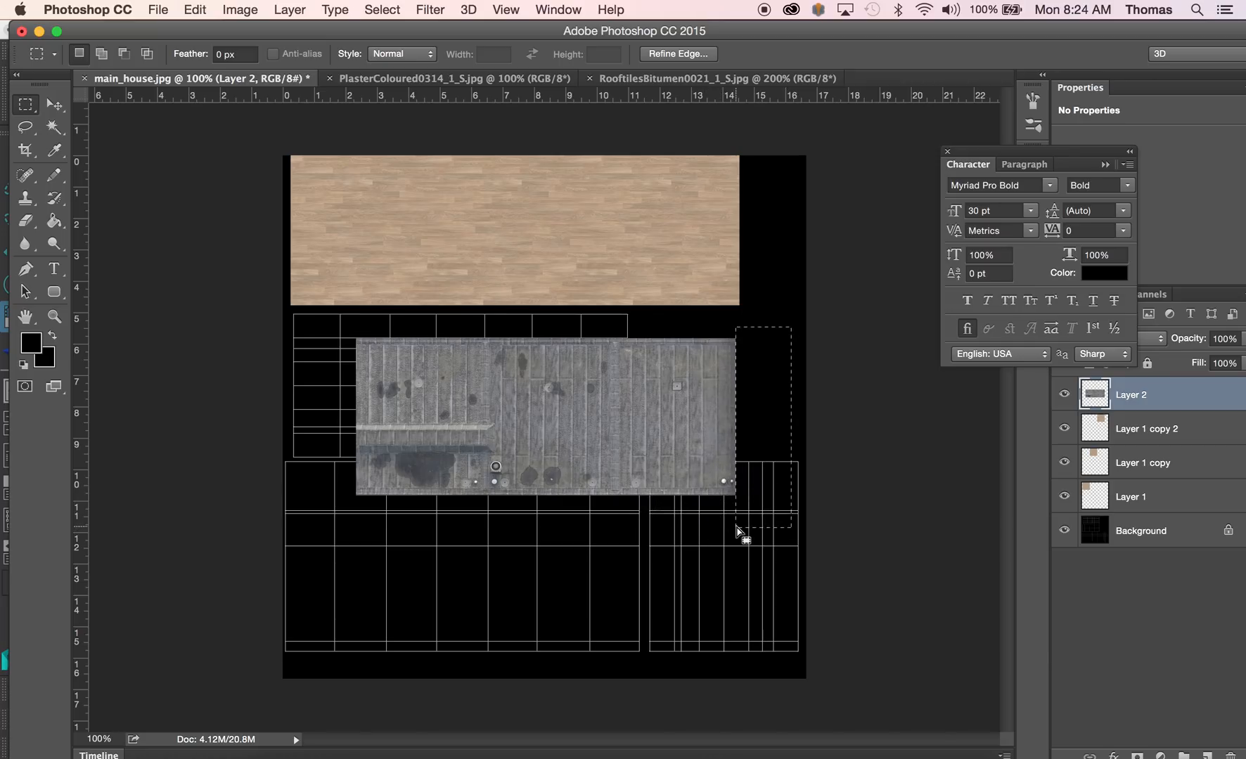
{"action": "key", "text": "super+d"}
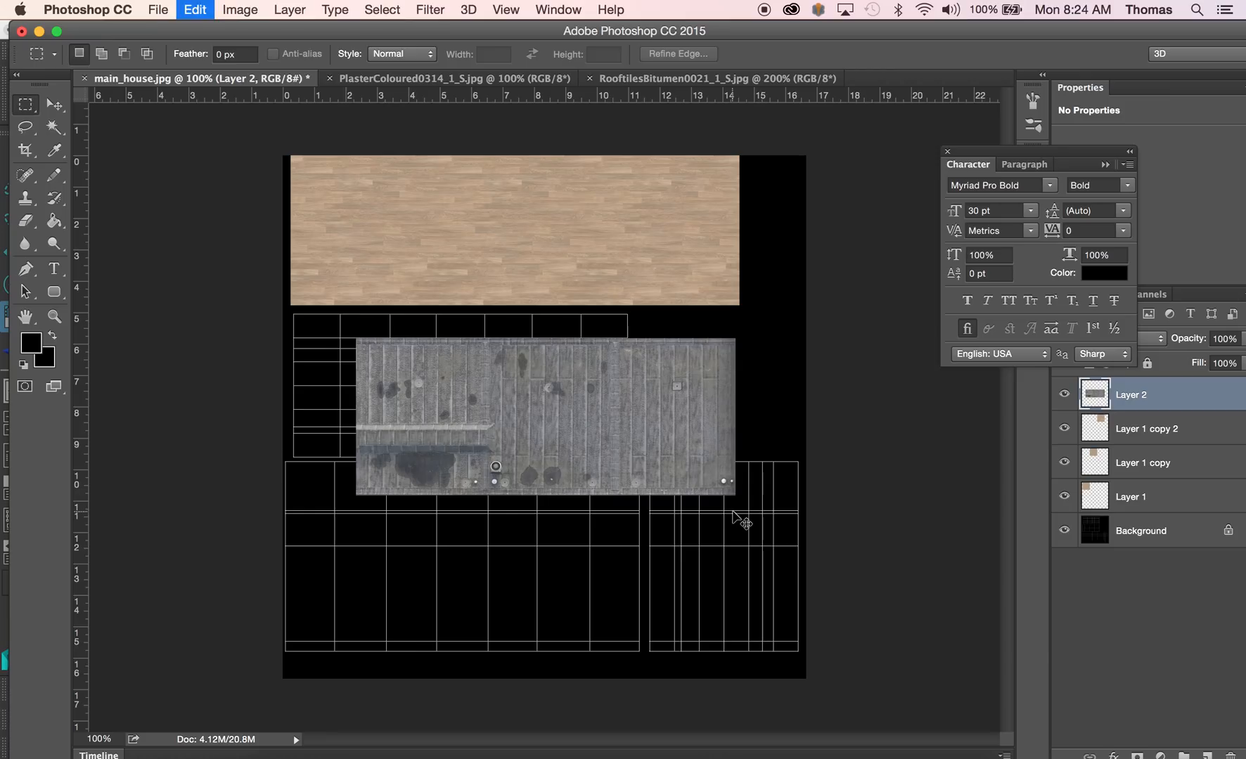
Transform the roof layer to about 89.77% width and 92.24% height over the second UV block, and close RooftilesBitumen0021_1_S.jpg
{"action": "key", "text": "super+t"}
{"action": "left_click_drag", "start_coordinate": [524, 402], "coordinate": [464, 385]}
{"action": "left_click_drag", "start_coordinate": [670, 470], "coordinate": [635, 460]}
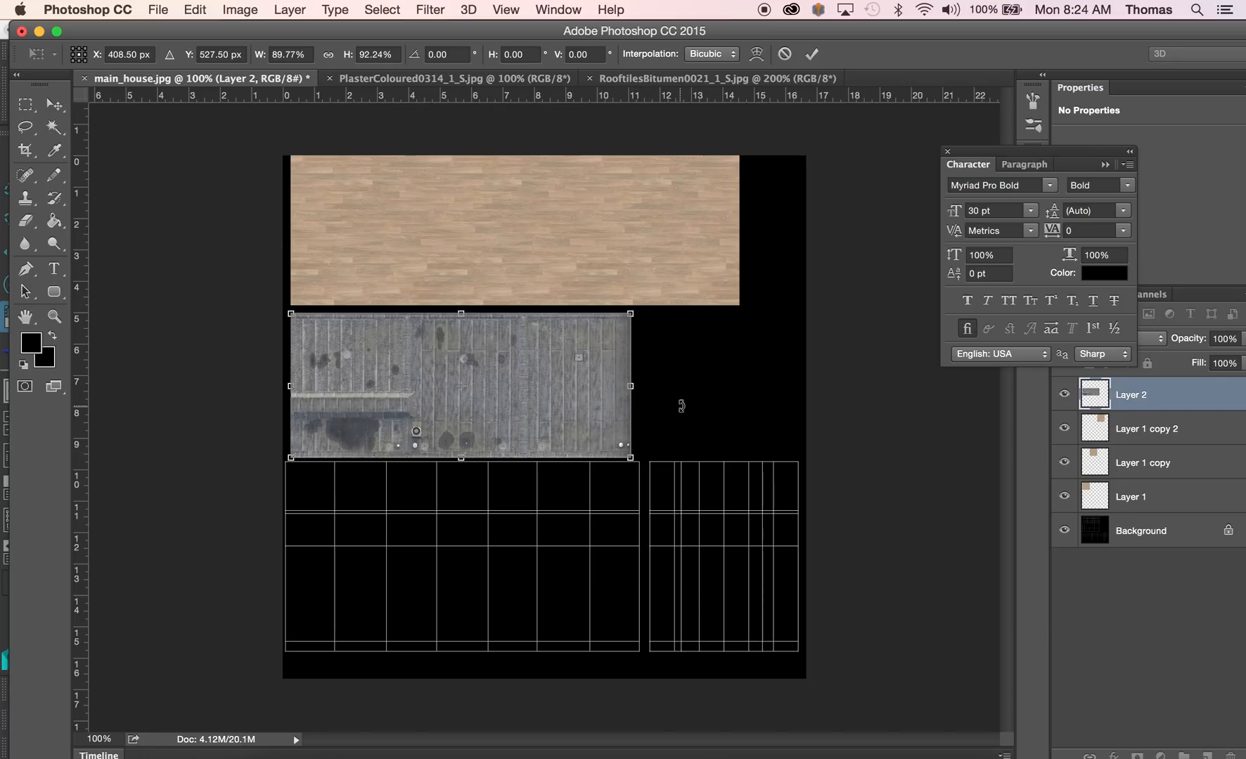
{"action": "key", "text": "Return"}
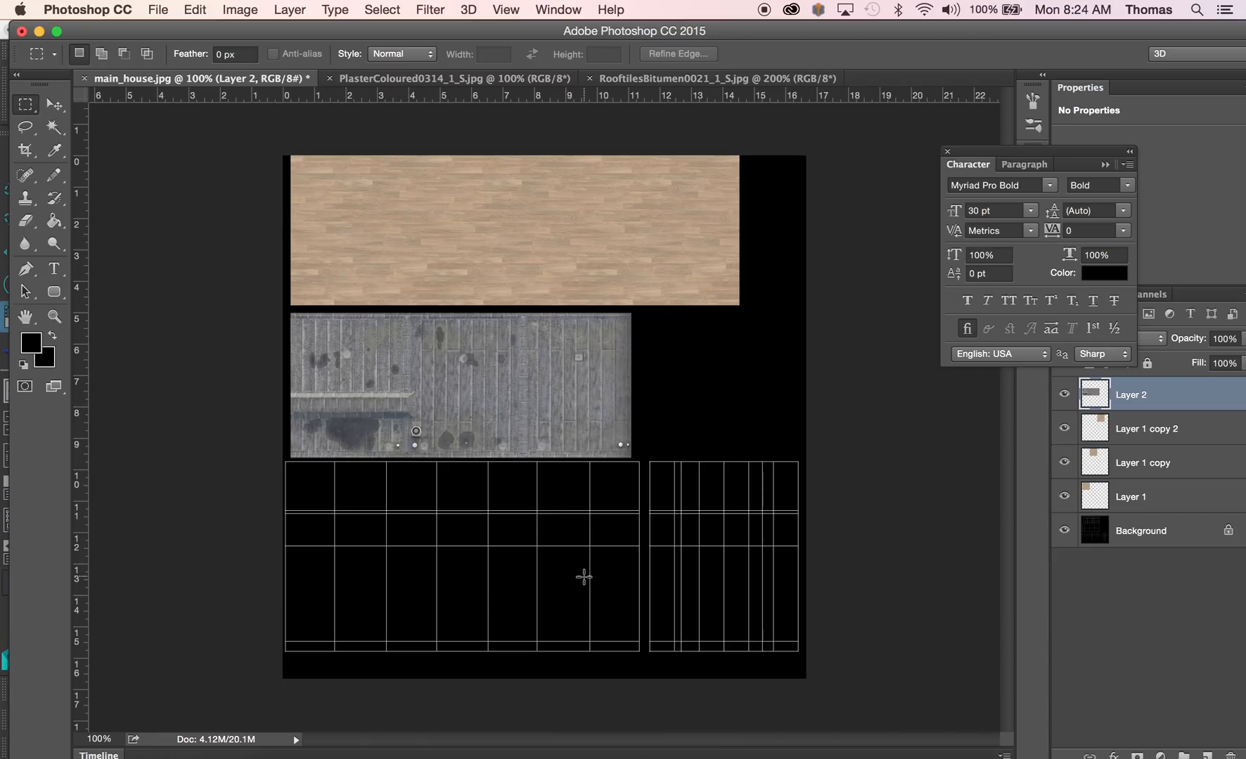
{"action": "left_click", "coordinate": [621, 76]}
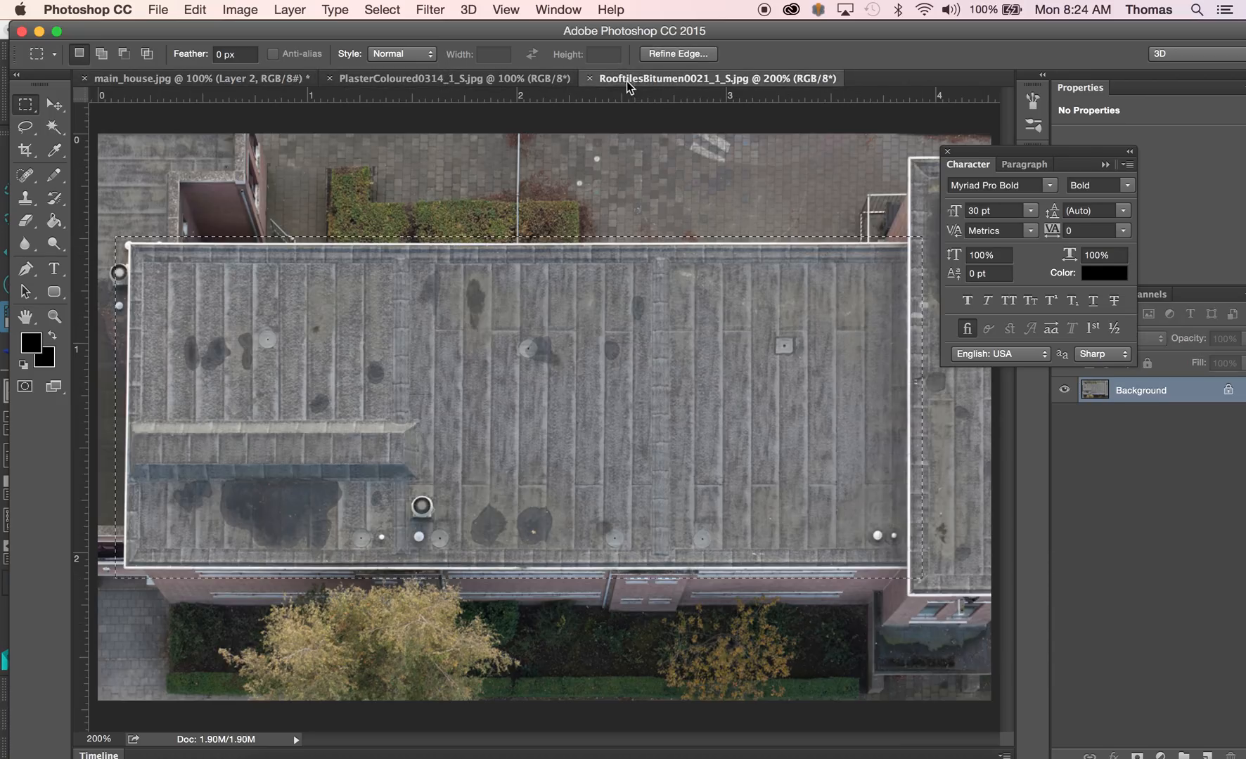
{"action": "left_click", "coordinate": [590, 78]}
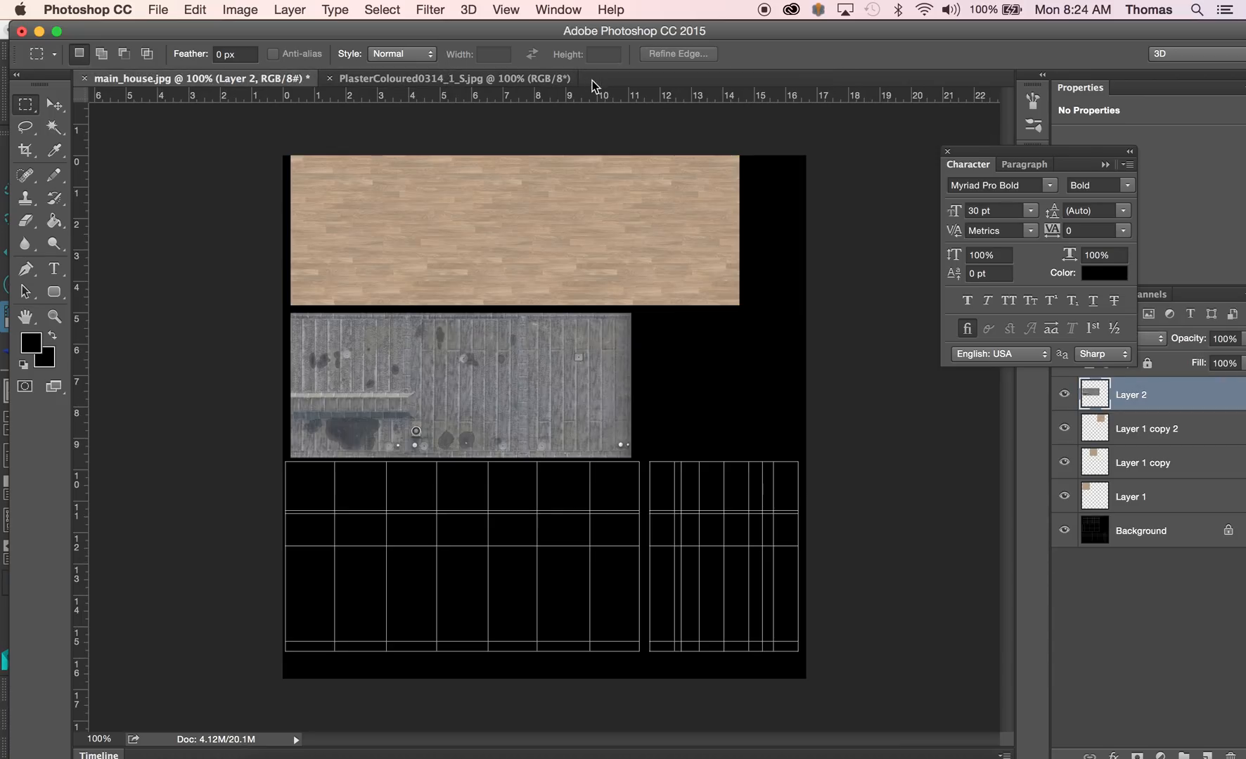
Copy the entire PlasterColoured0314_1_S.jpg image and paste it into main_house.jpg as a new layer
{"action": "left_click", "coordinate": [492, 79]}
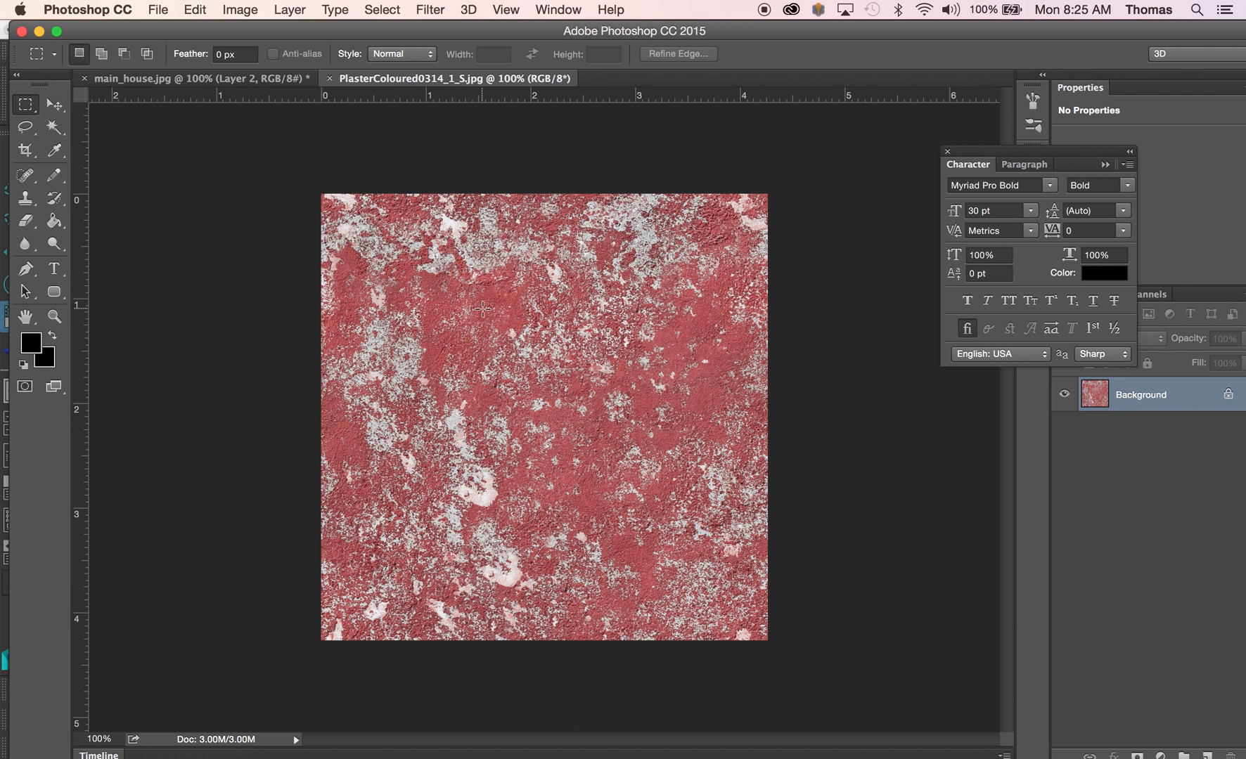
{"action": "key", "text": "super+a"}
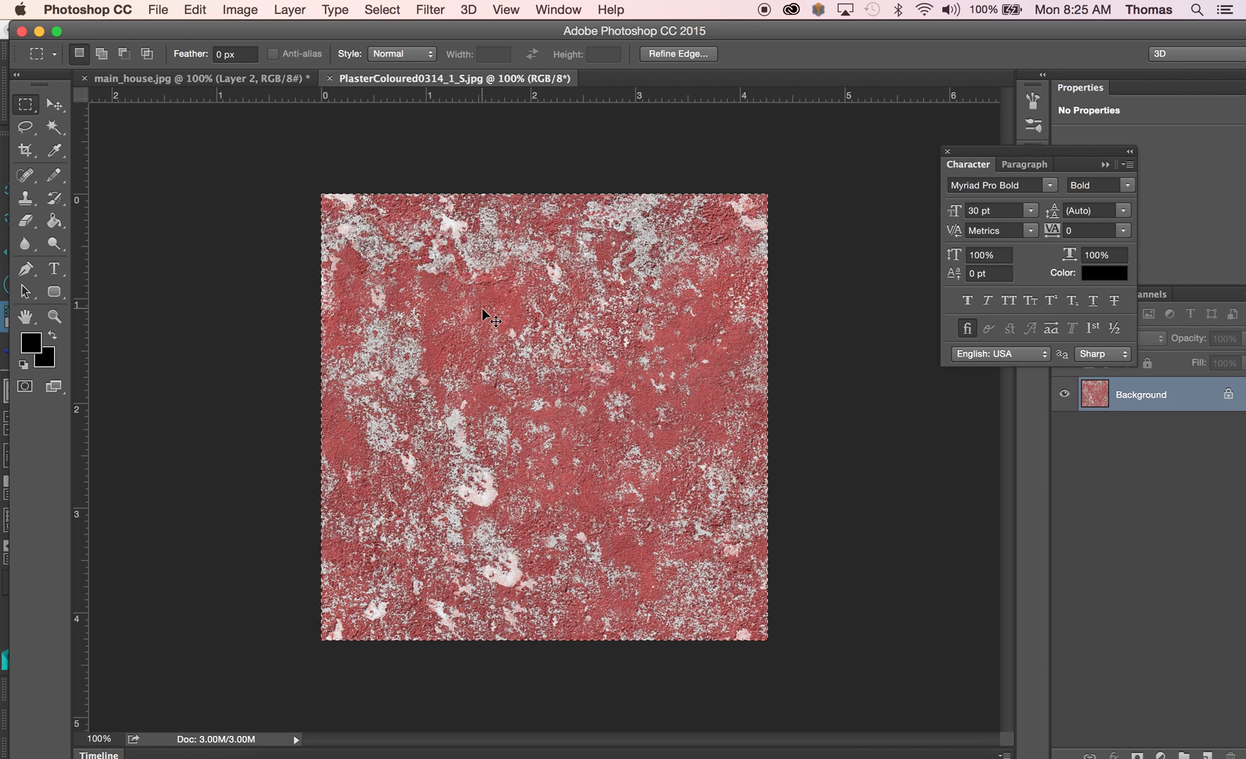
{"action": "key", "text": "super+c"}
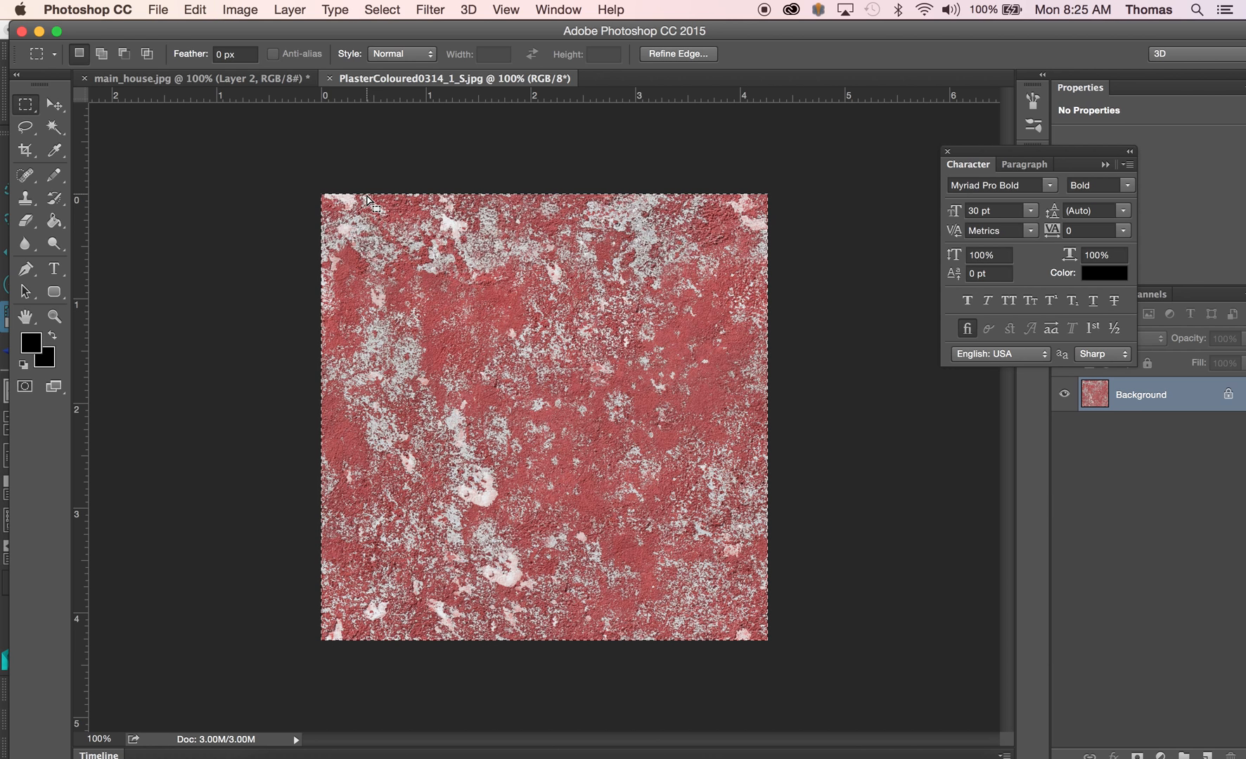
{"action": "left_click", "coordinate": [242, 82]}
{"action": "key", "text": "super+v"}
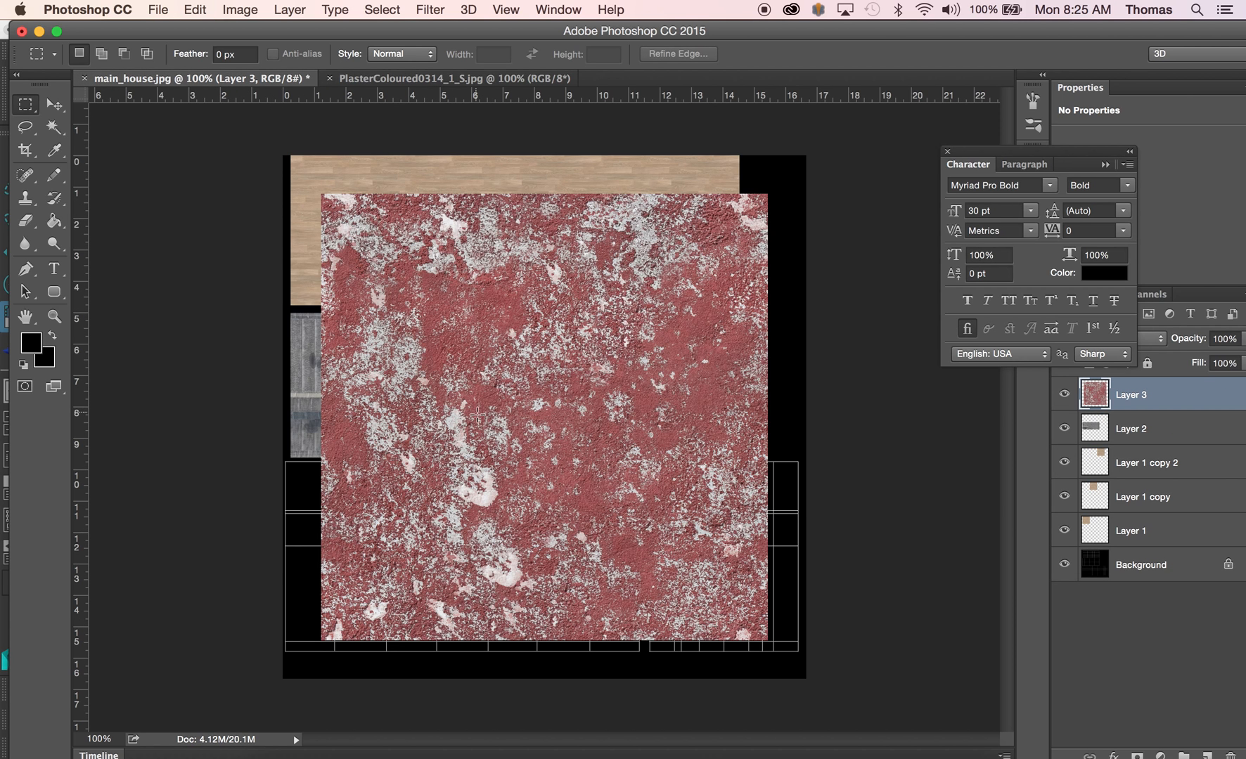
Scale the pasted plaster layer to 19.14% and place it at the lower-left corner of the bottom UV block
{"action": "key", "text": "super+t"}
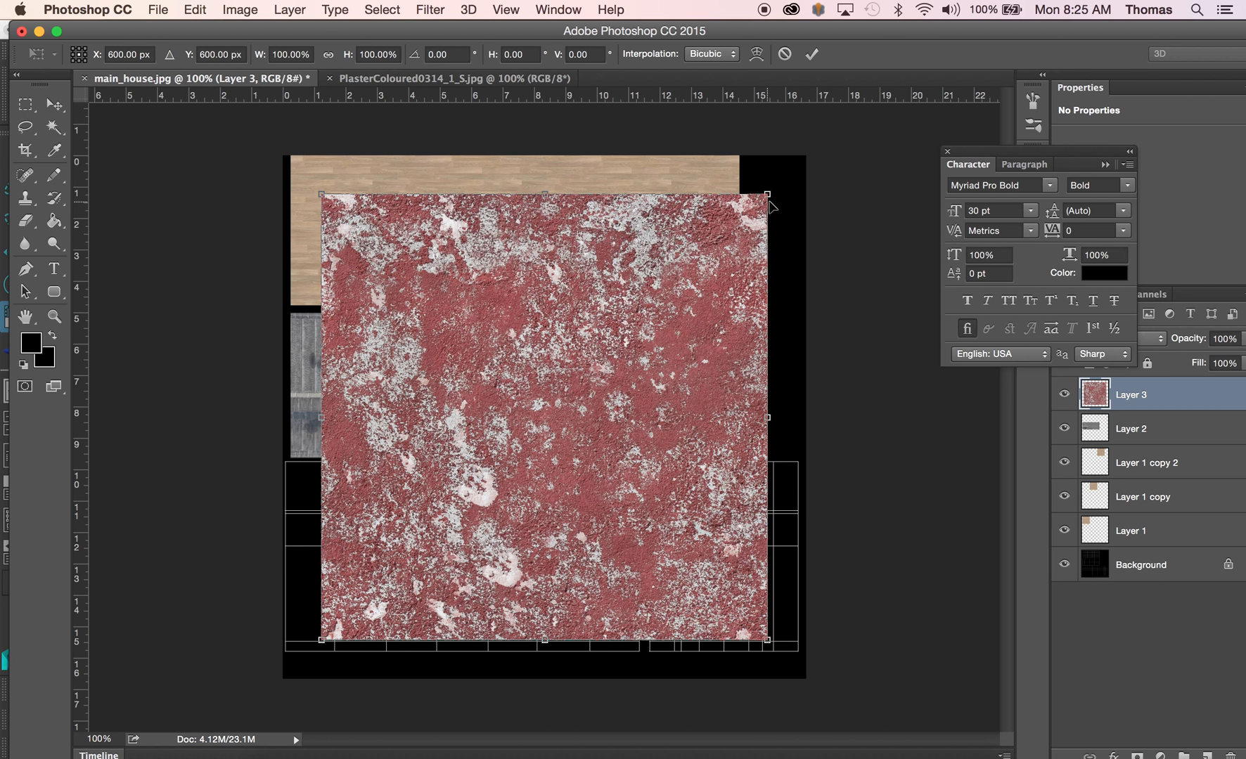
{"action": "left_click_drag", "start_coordinate": [771, 195], "coordinate": [344, 606], "text": "alt"}
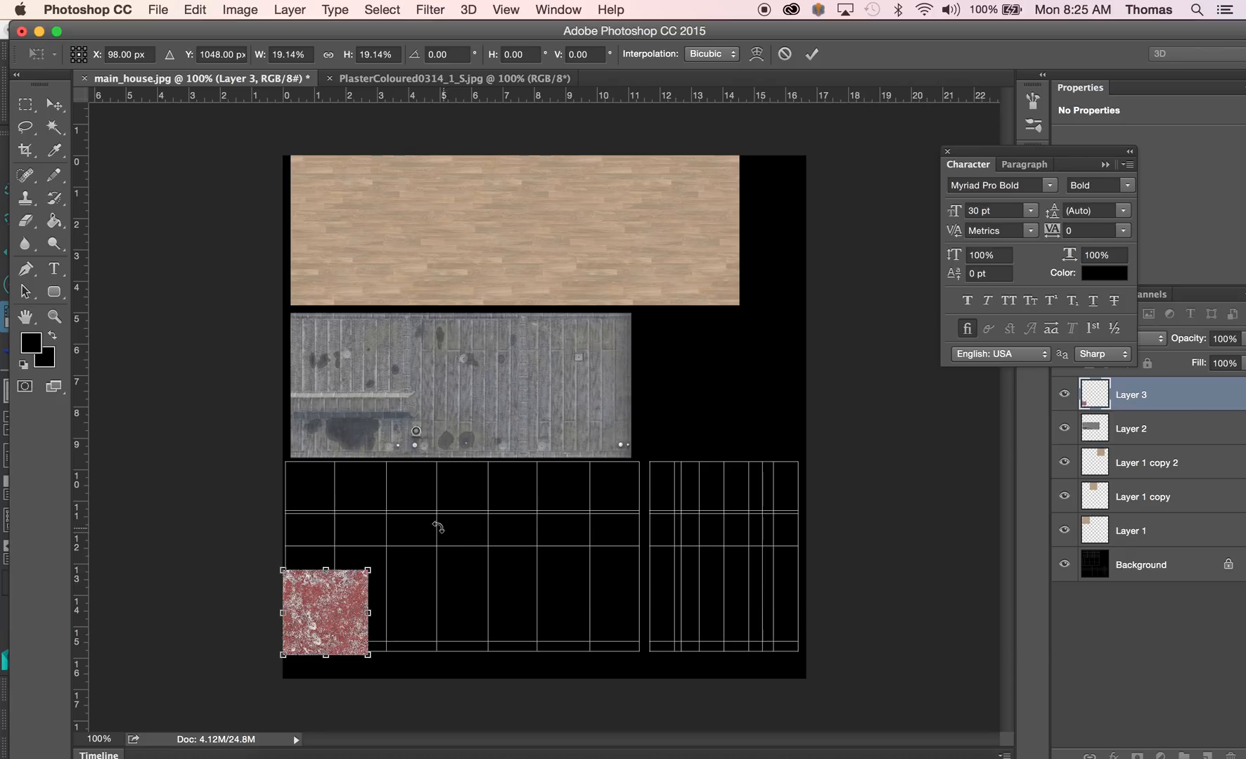
{"action": "key", "text": "Return"}
{"action": "key", "text": "m"}
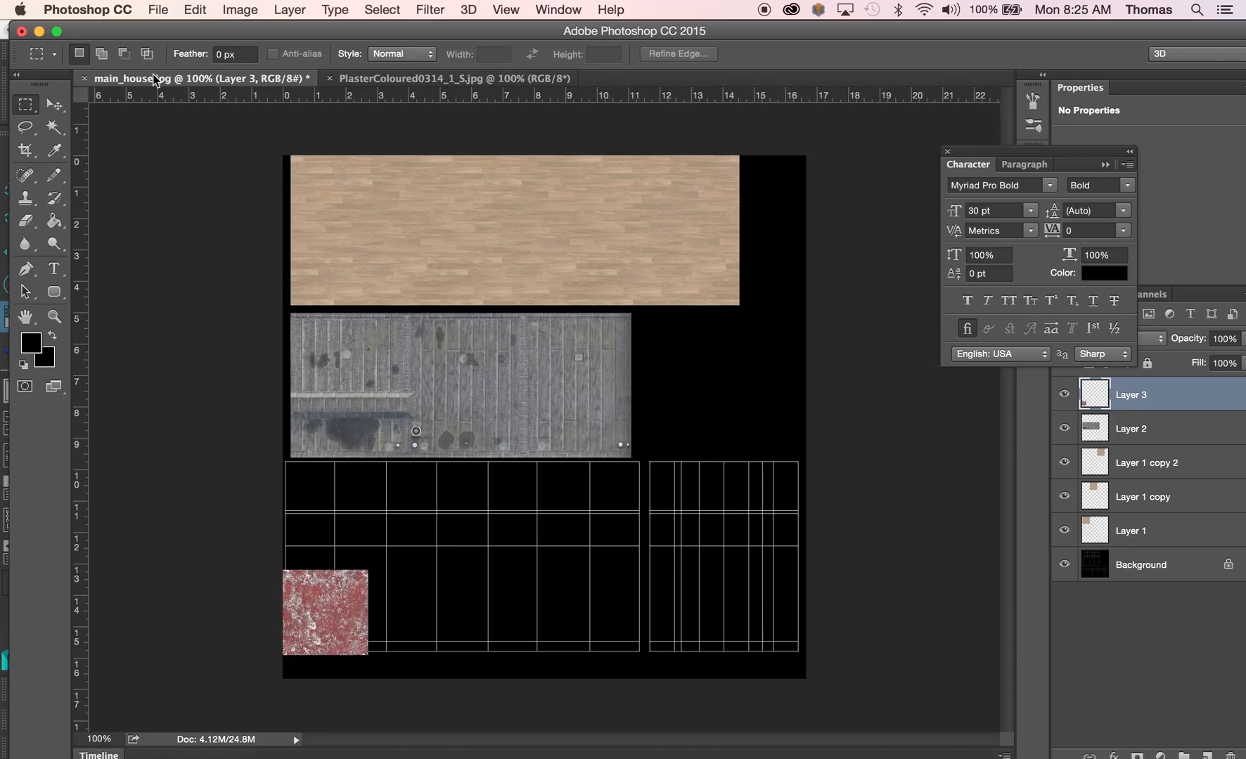
Duplicate the plaster tile five times in a row across the bottom UV blocks and merge all copies into Layer 3
{"action": "left_click", "coordinate": [55, 106]}
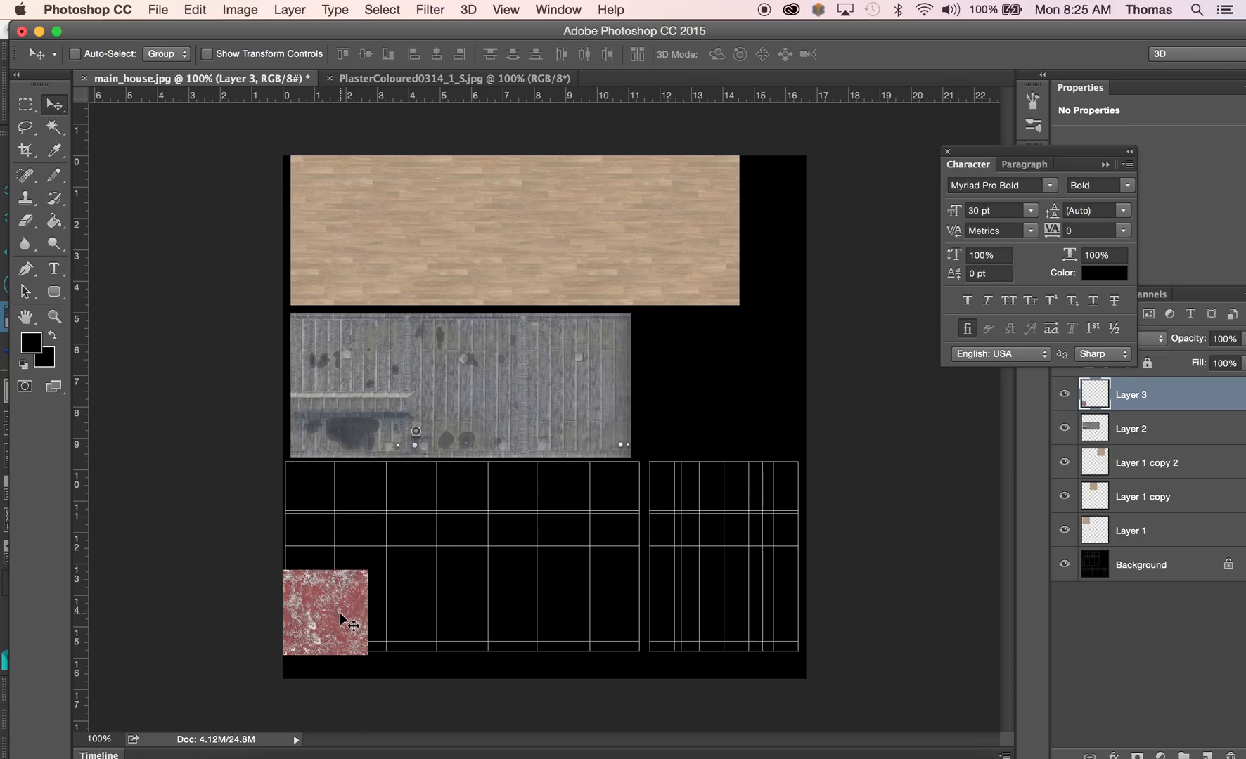
{"action": "left_click_drag", "start_coordinate": [340, 614], "coordinate": [768, 612], "text": "alt"}
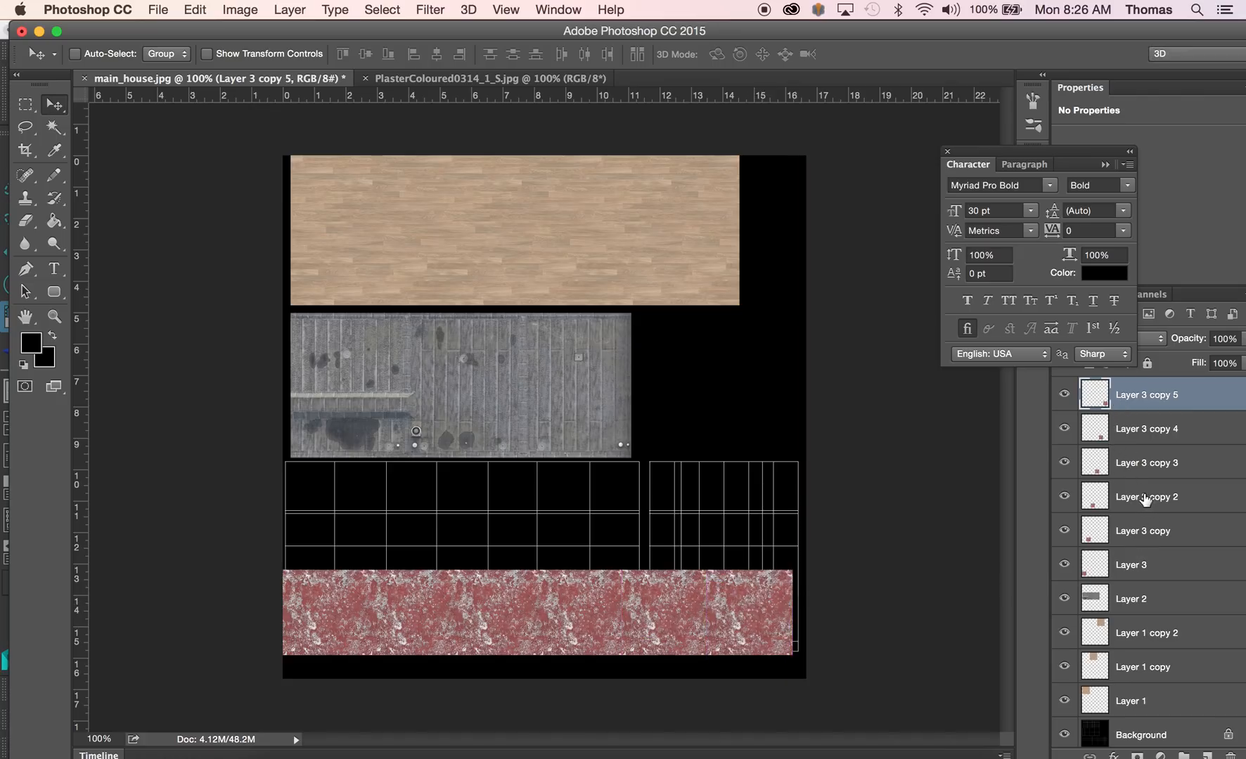
{"action": "key", "text": "BackSpace"}
{"action": "key", "text": "BackSpace"}
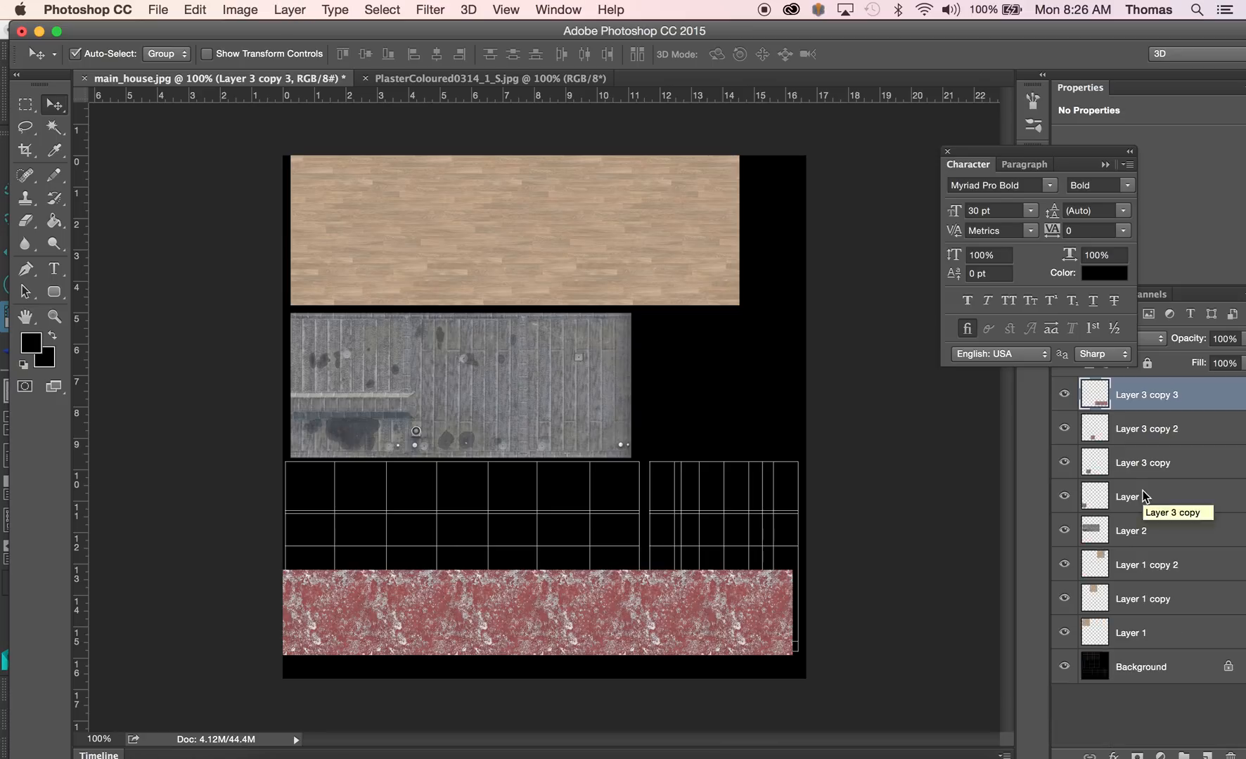
{"action": "key", "text": "BackSpace"}
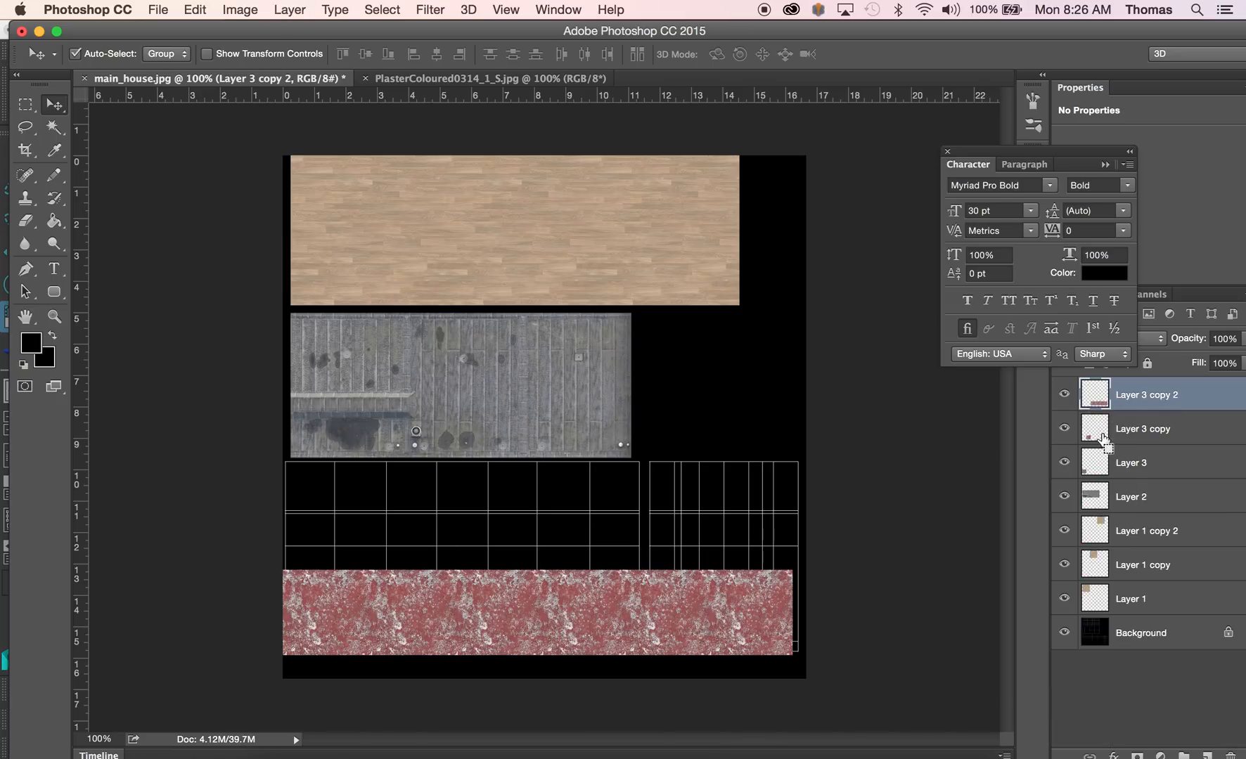
{"action": "key", "text": "BackSpace"}
{"action": "key", "text": "BackSpace"}
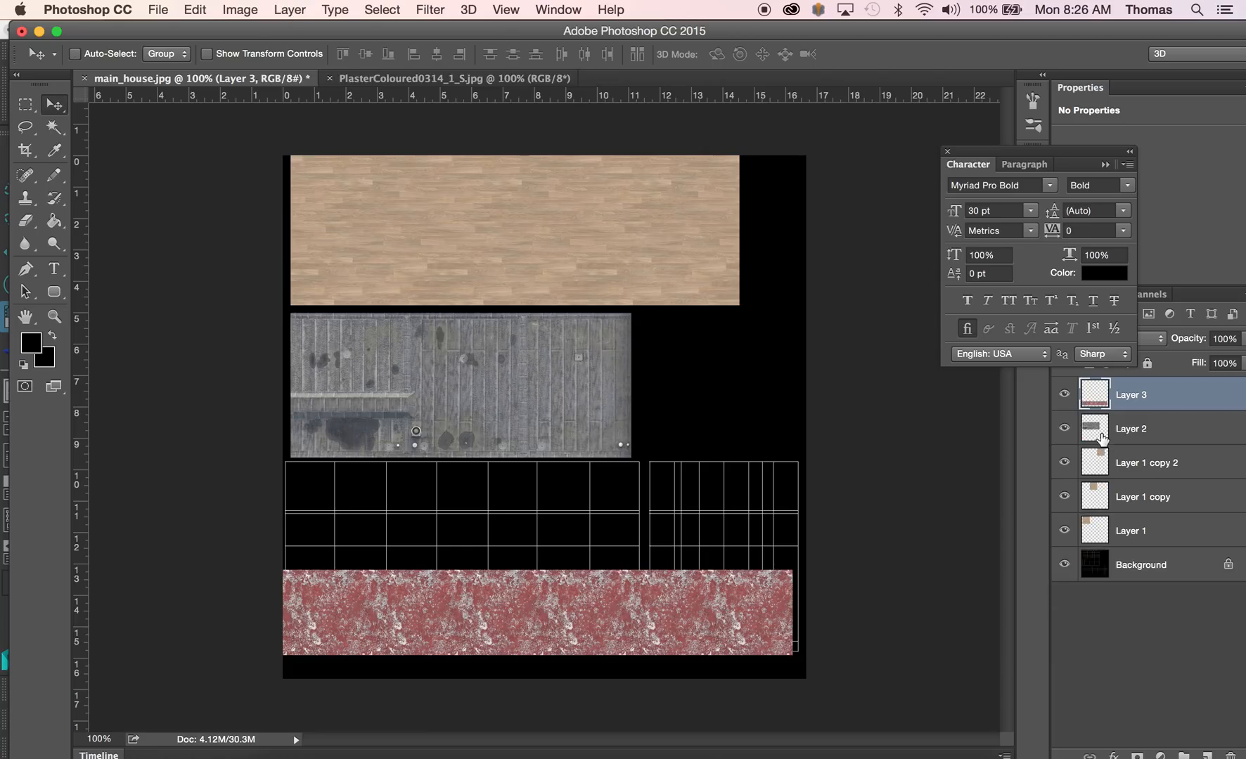
Transform the merged plaster strip to 101.88% width and 102.04% height and nudge it right over the UV blocks
{"action": "key", "text": "super+t"}
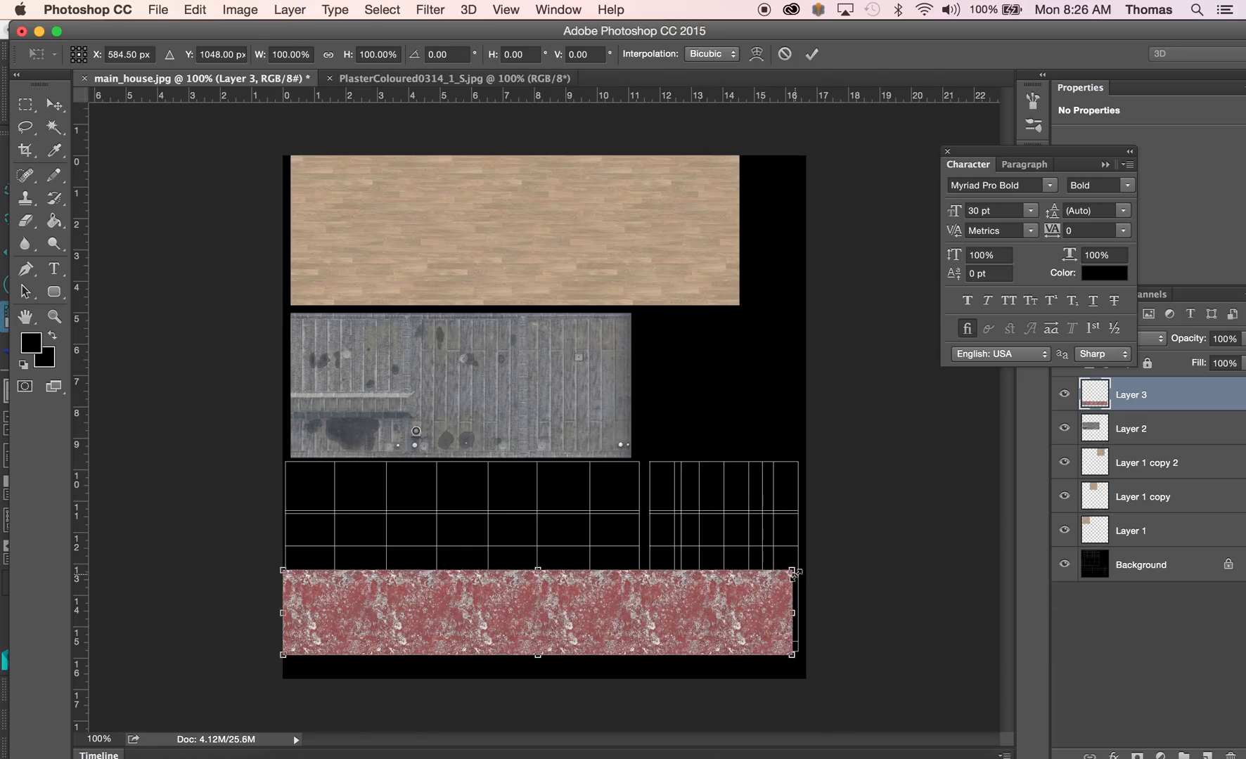
{"action": "mouse_move", "coordinate": [793, 573]}
{"action": "left_mouse_down", "text": "alt"}
{"action": "mouse_move", "coordinate": [806, 565]}
{"action": "mouse_move", "coordinate": [797, 573]}
{"action": "left_mouse_up", "text": "alt"}
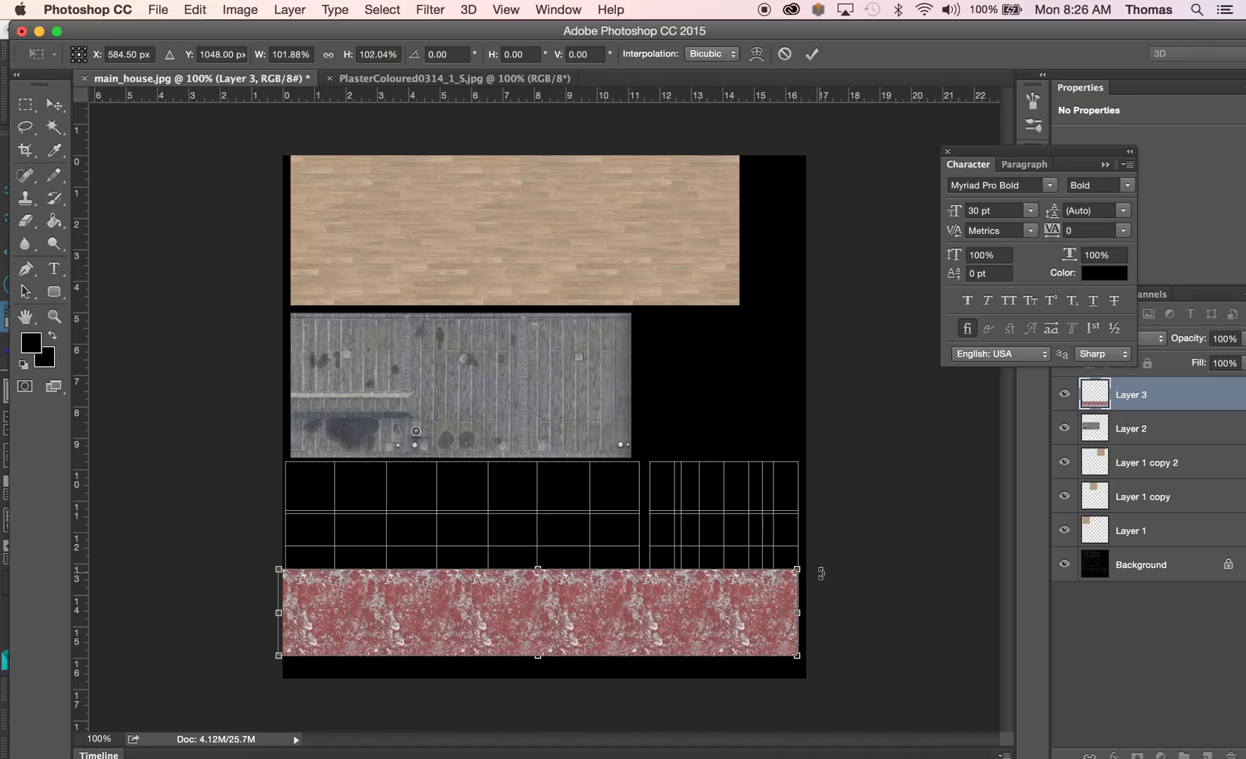
{"action": "key", "text": "Right"}
{"action": "key", "text": "Right"}
{"action": "key", "text": "Right"}
{"action": "key", "text": "Right"}
{"action": "key", "text": "Right"}
{"action": "key", "text": "Right"}
{"action": "key", "text": "Right"}
{"action": "key", "text": "Right"}
{"action": "key", "text": "Right"}
{"action": "key", "text": "Right"}
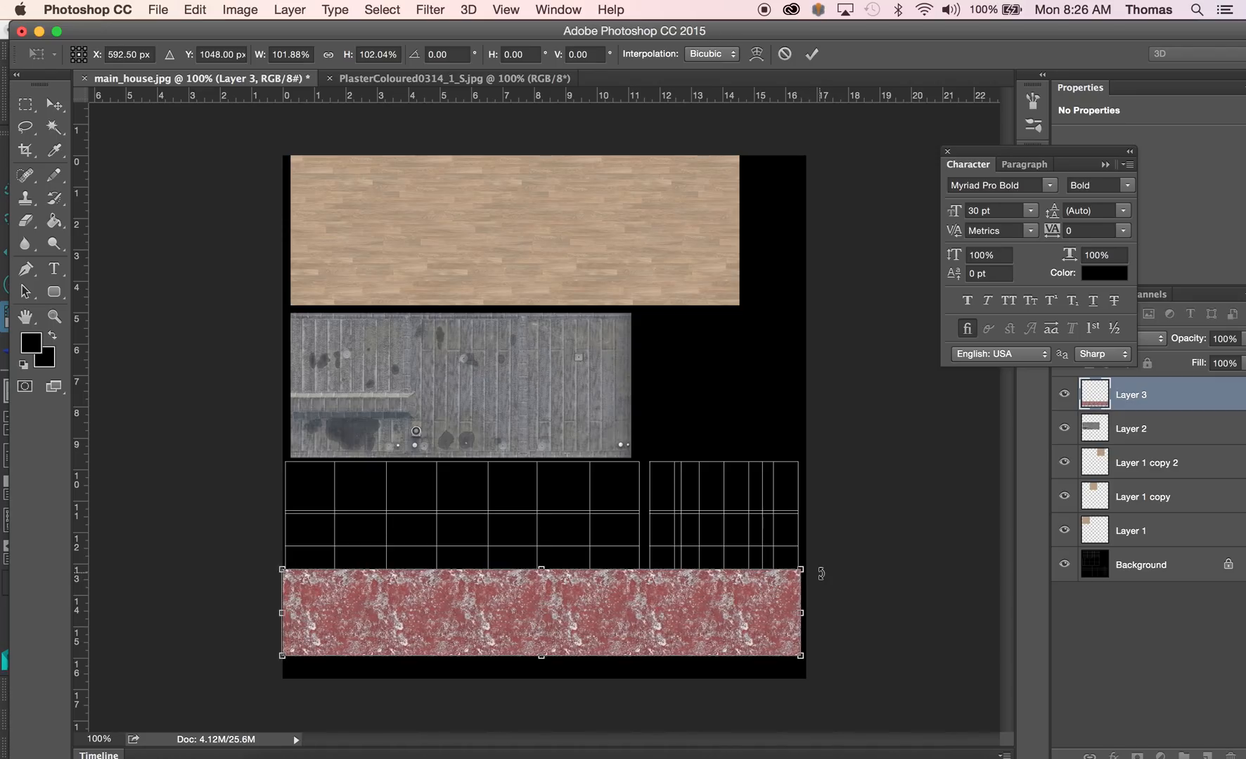
{"action": "key", "text": "Return"}
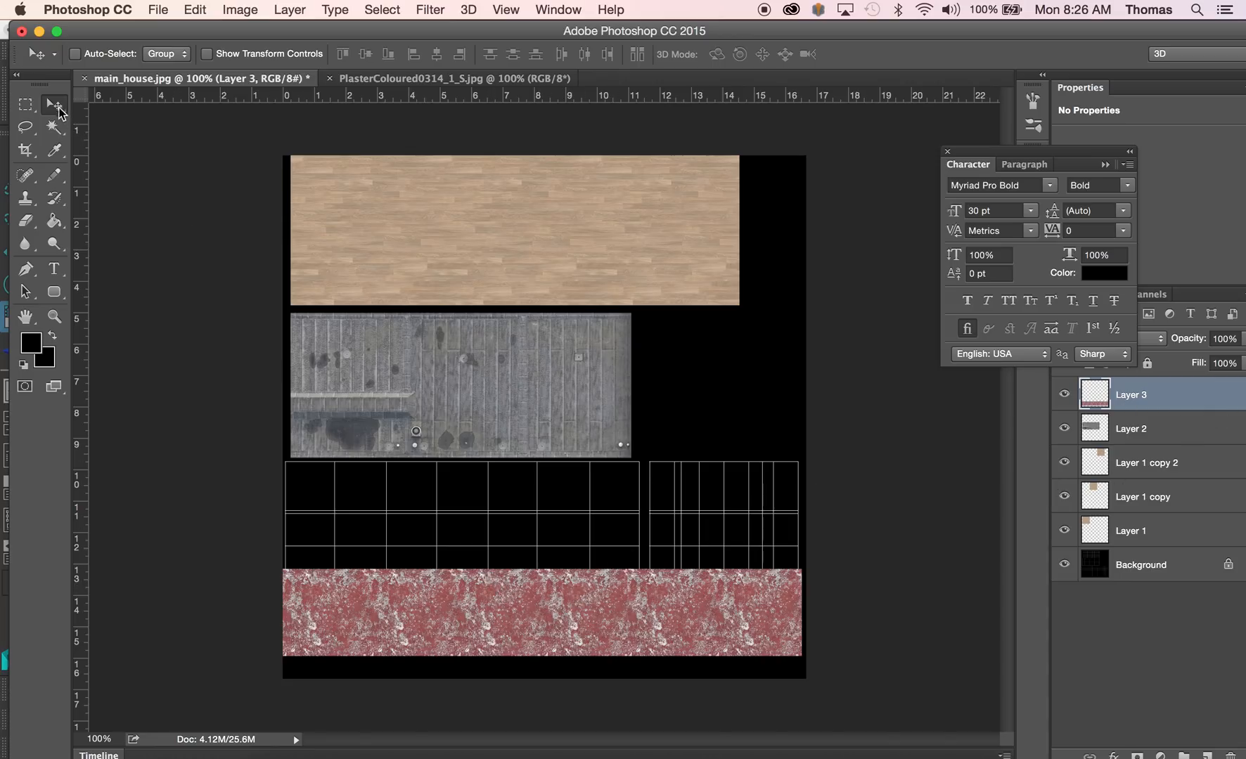
Duplicate the plaster strip directly above itself and merge the copy into Layer 3
{"action": "left_click_drag", "start_coordinate": [438, 609], "coordinate": [441, 525], "text": "alt"}
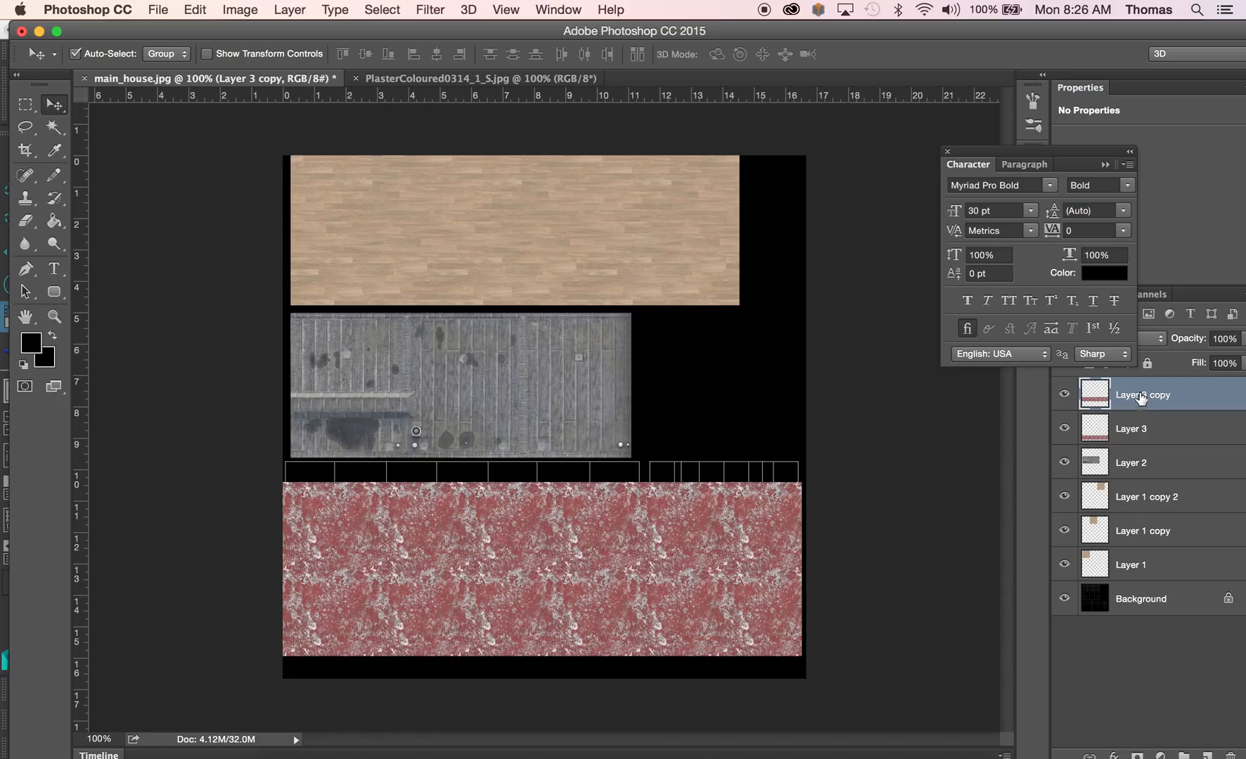
{"action": "left_click_drag", "start_coordinate": [1062, 158], "coordinate": [985, 136]}
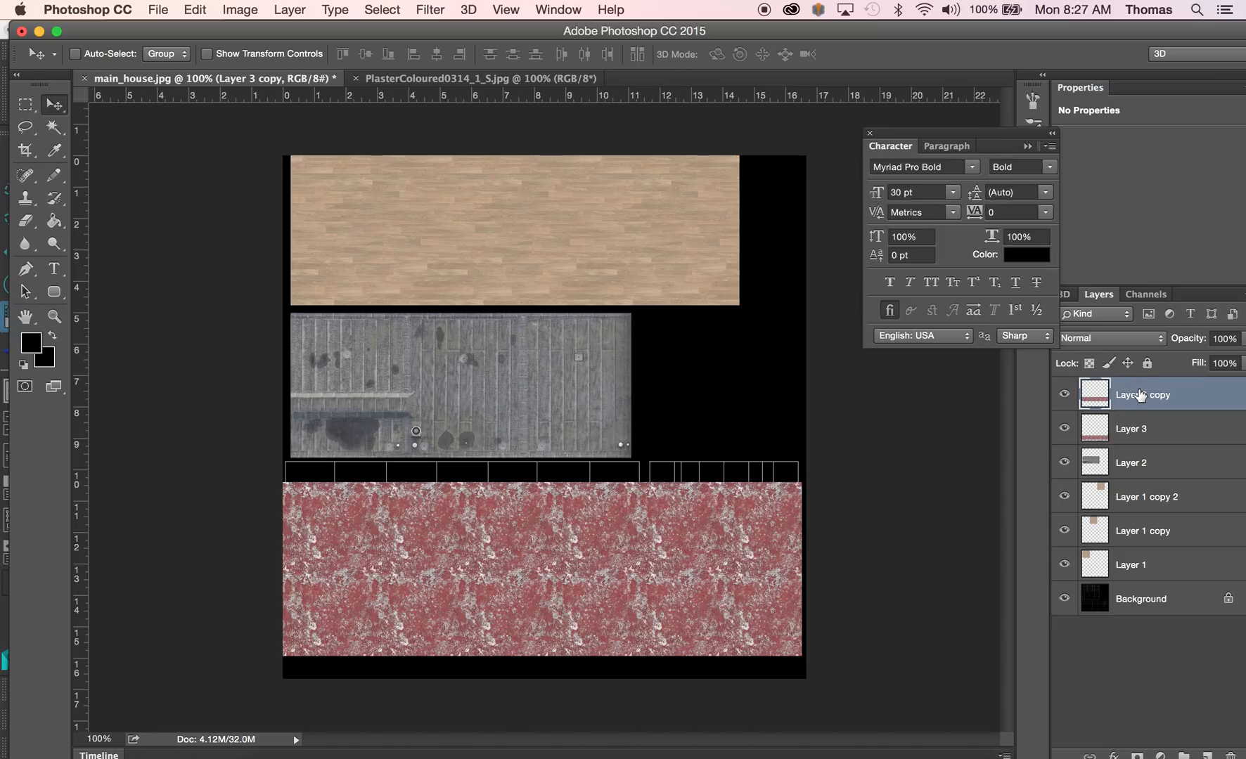
{"action": "key", "text": "Delete"}
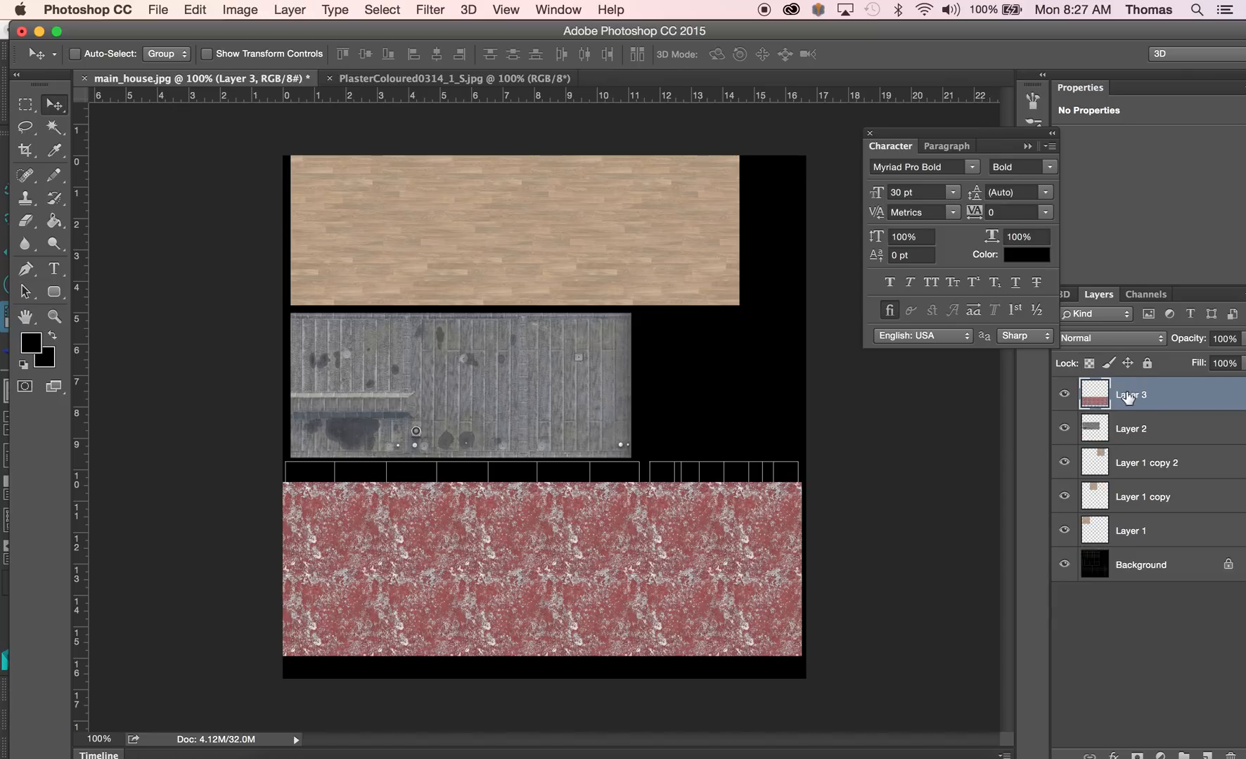
Stretch the merged plaster layer upward to 113.78% height so it covers the tops of the bottom UV blocks
{"action": "key", "text": "super+t"}
{"action": "mouse_move", "coordinate": [542, 483]}
{"action": "left_mouse_down"}
{"action": "mouse_move", "coordinate": [547, 461]}
{"action": "mouse_move", "coordinate": [547, 501]}
{"action": "mouse_move", "coordinate": [552, 469]}
{"action": "left_mouse_up"}
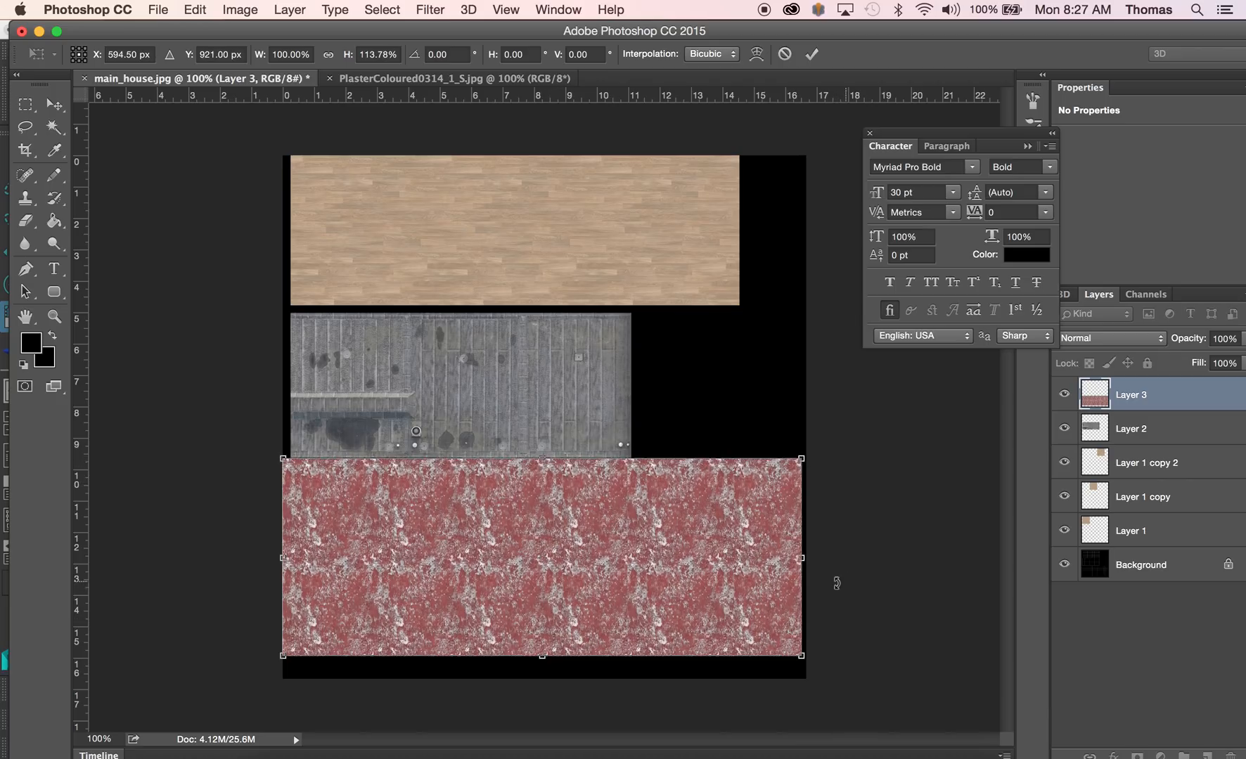
{"action": "key", "text": "Return"}
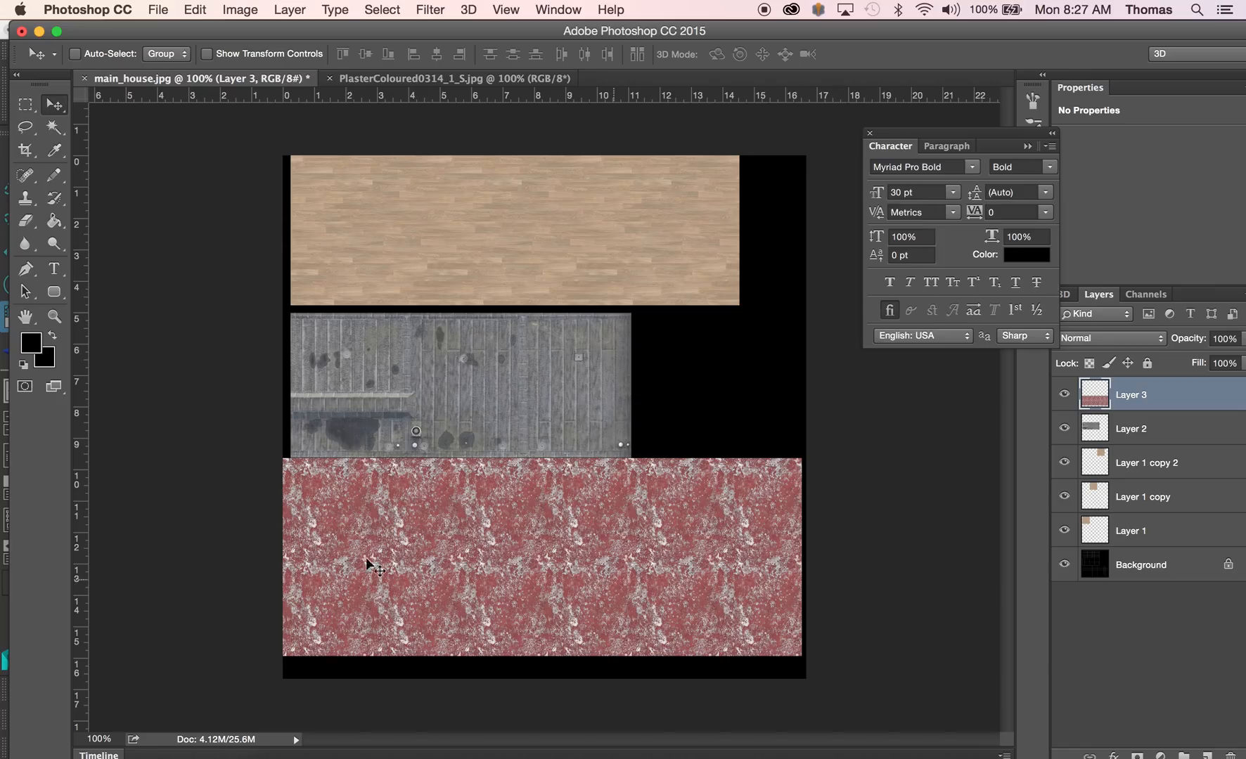
Start saving the image under a new location by creating a folder named "Final UV texture" inside cuban_house
{"action": "left_click", "coordinate": [157, 9]}
{"action": "left_click", "coordinate": [200, 190]}
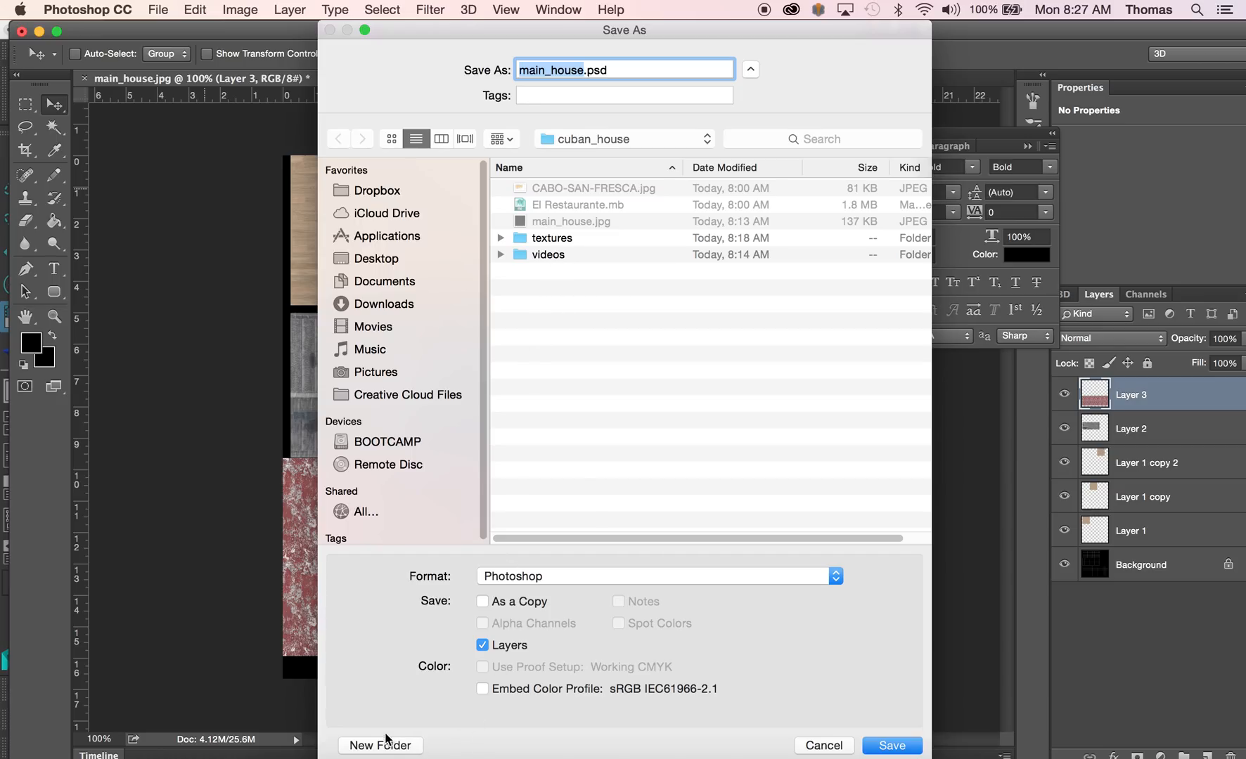
{"action": "left_click", "coordinate": [380, 745]}
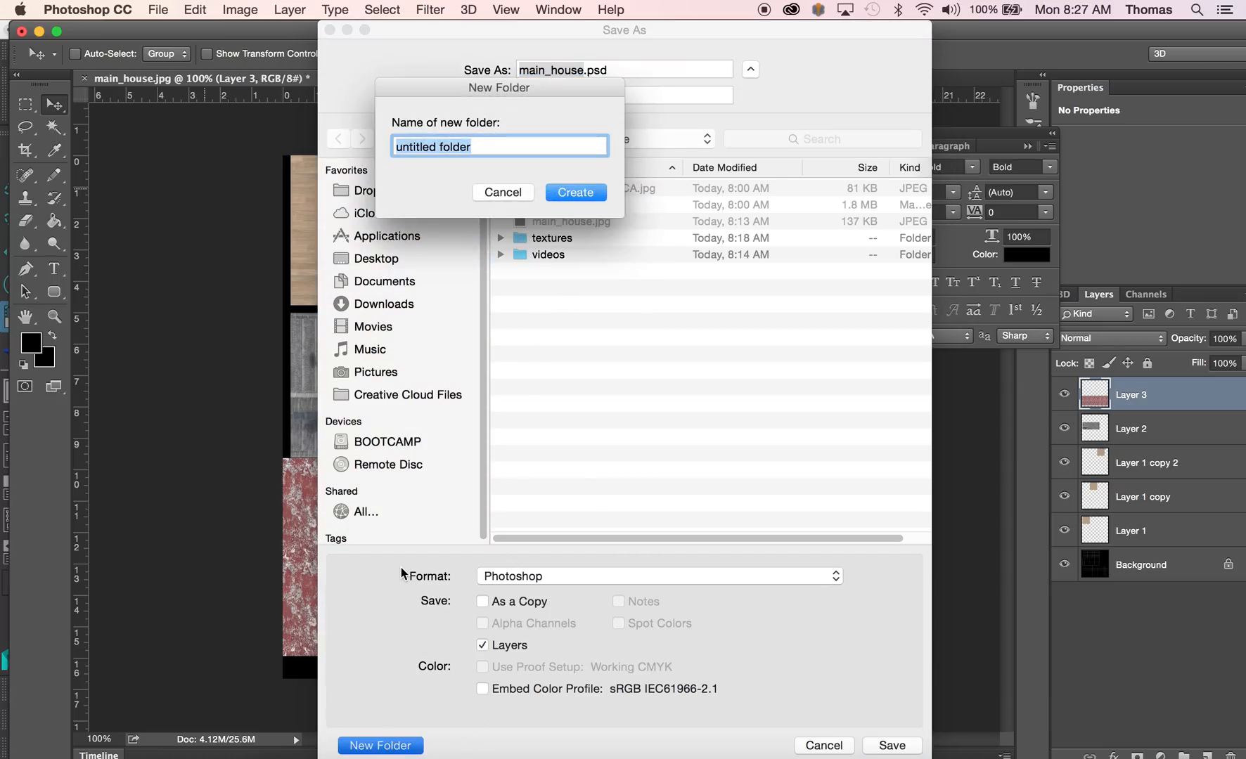
{"action": "type", "text": "Final UV texture"}
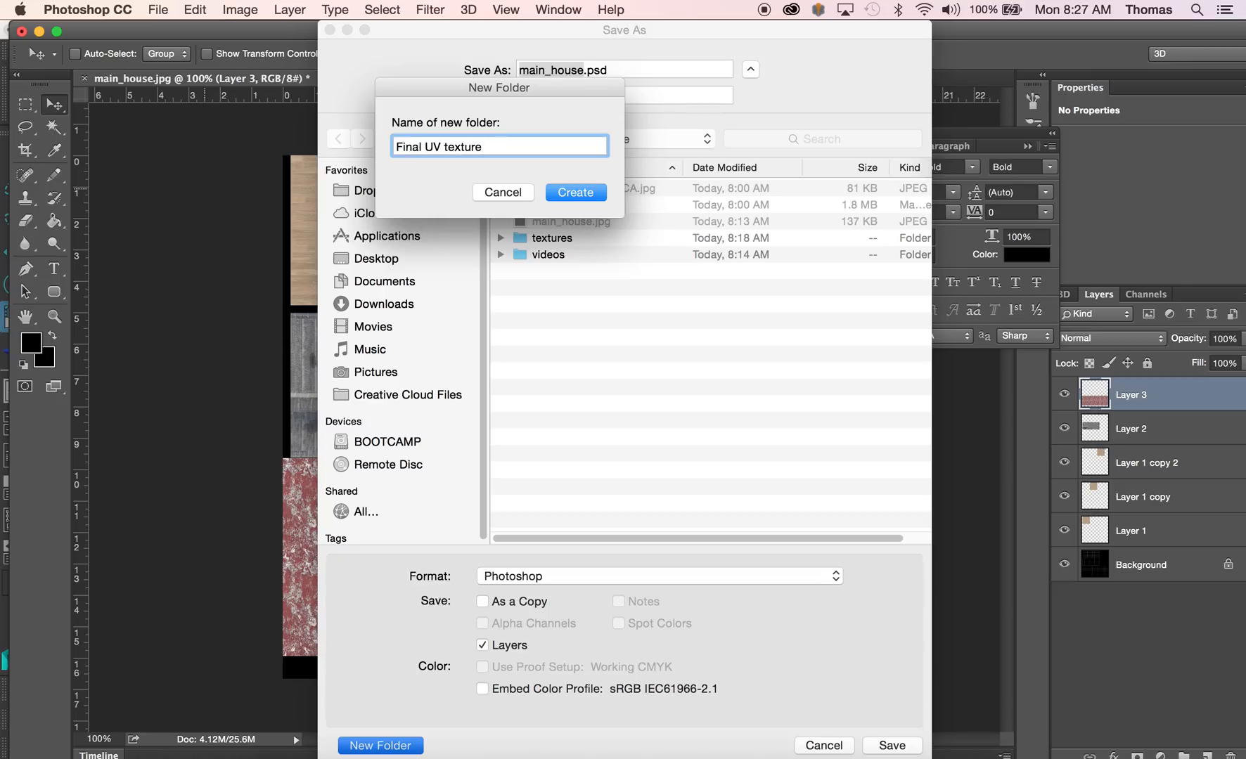
{"action": "left_click", "coordinate": [575, 192]}
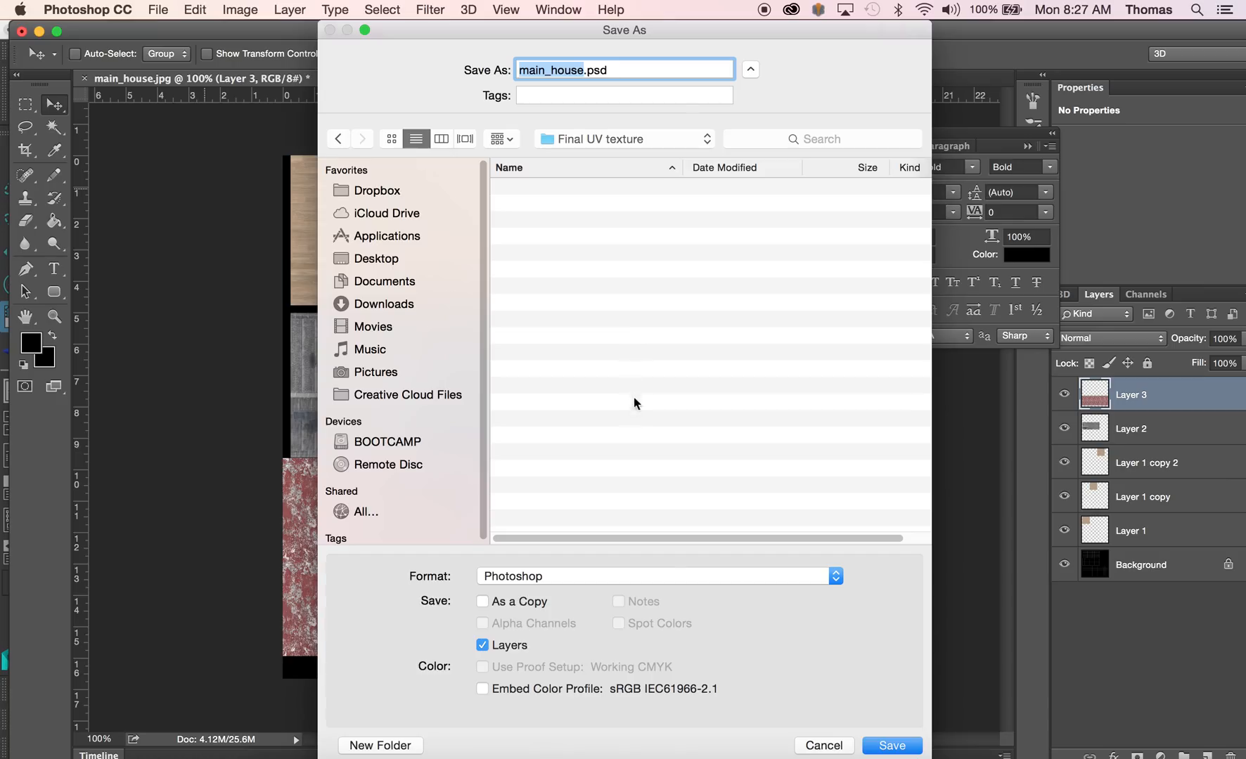
Save main_house as a JPEG in the Final UV texture folder at quality 5 (Medium), Baseline ("Standard")
{"action": "left_click", "coordinate": [697, 581]}
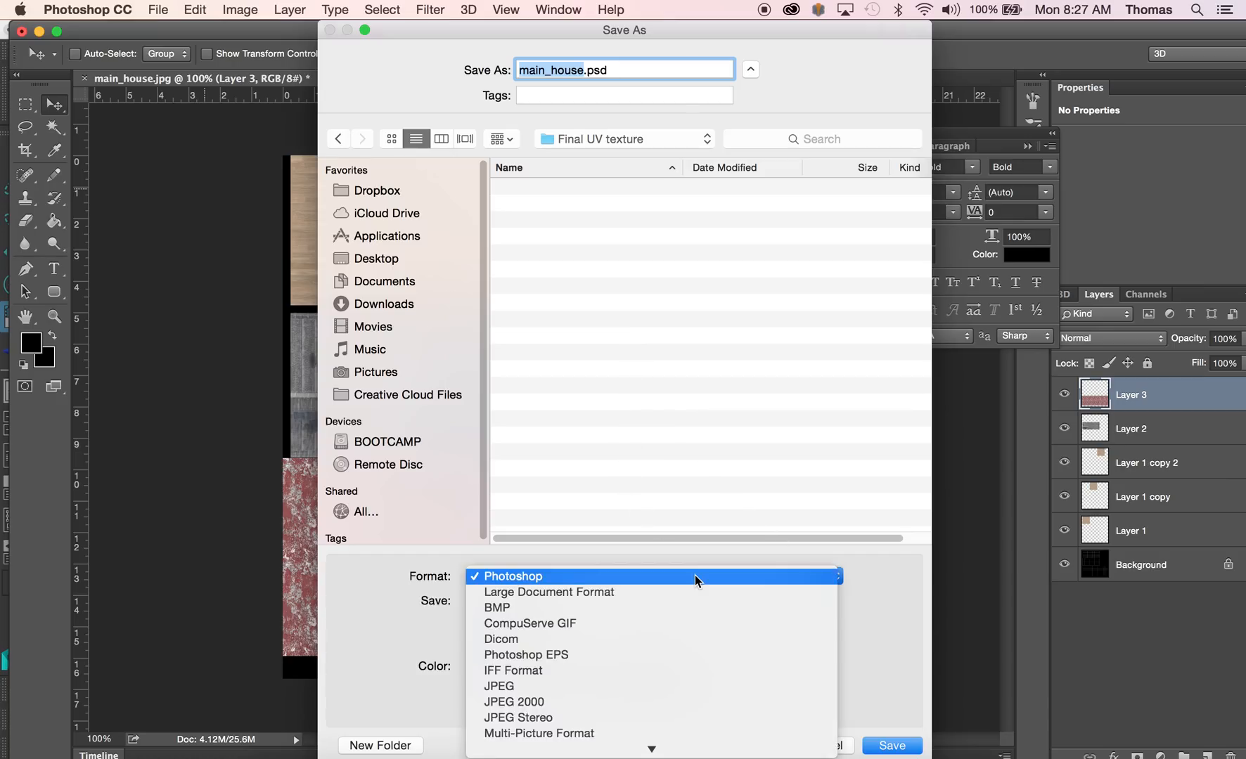
{"action": "left_click", "coordinate": [720, 679]}
{"action": "left_click", "coordinate": [892, 745]}
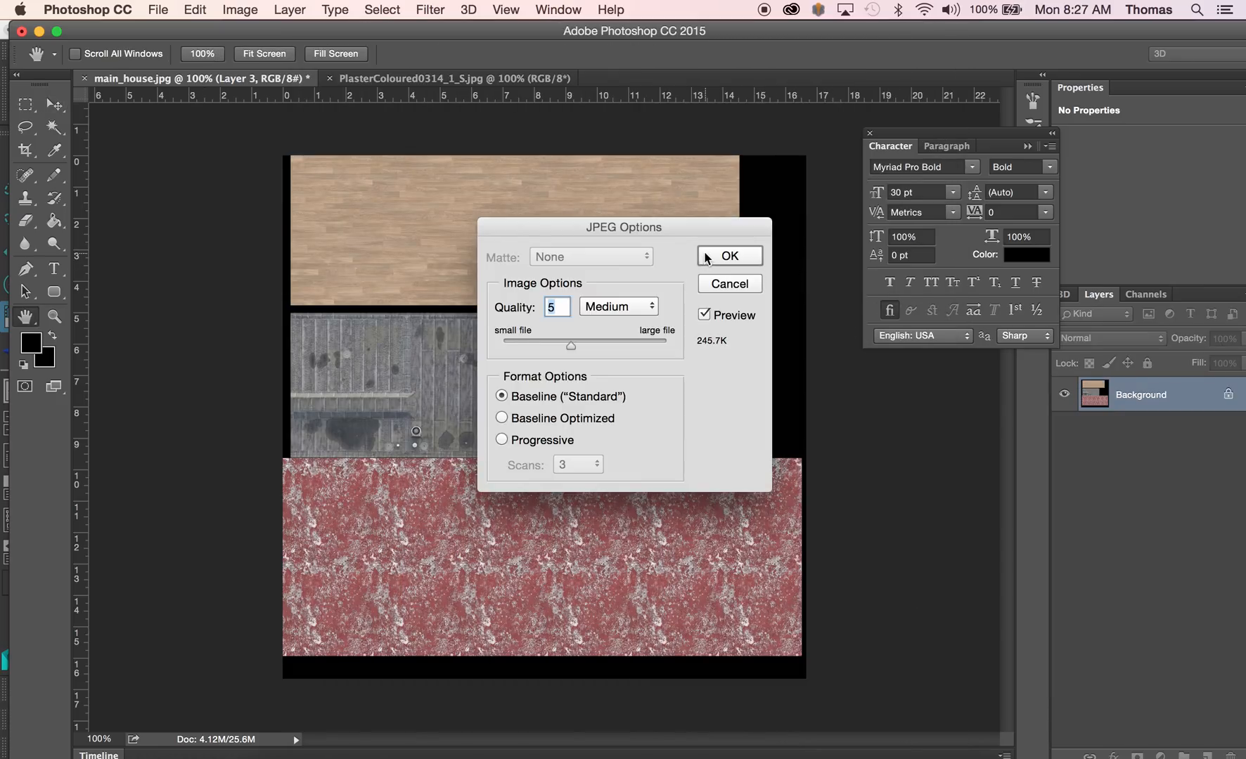
{"action": "left_click", "coordinate": [707, 258]}
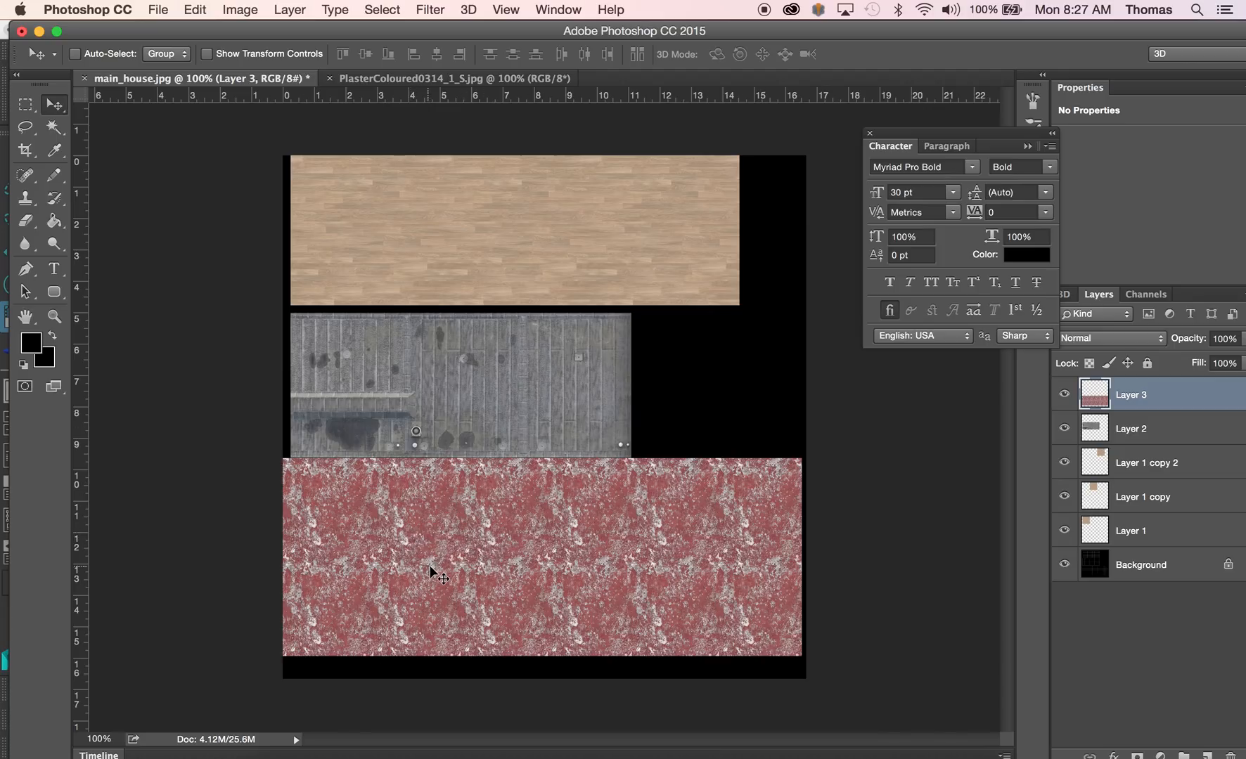
Marquee a tall strip in the middle of the red plaster, shift its Color Balance midtones strongly toward red and magenta, and deselect
{"action": "left_click", "coordinate": [23, 108]}
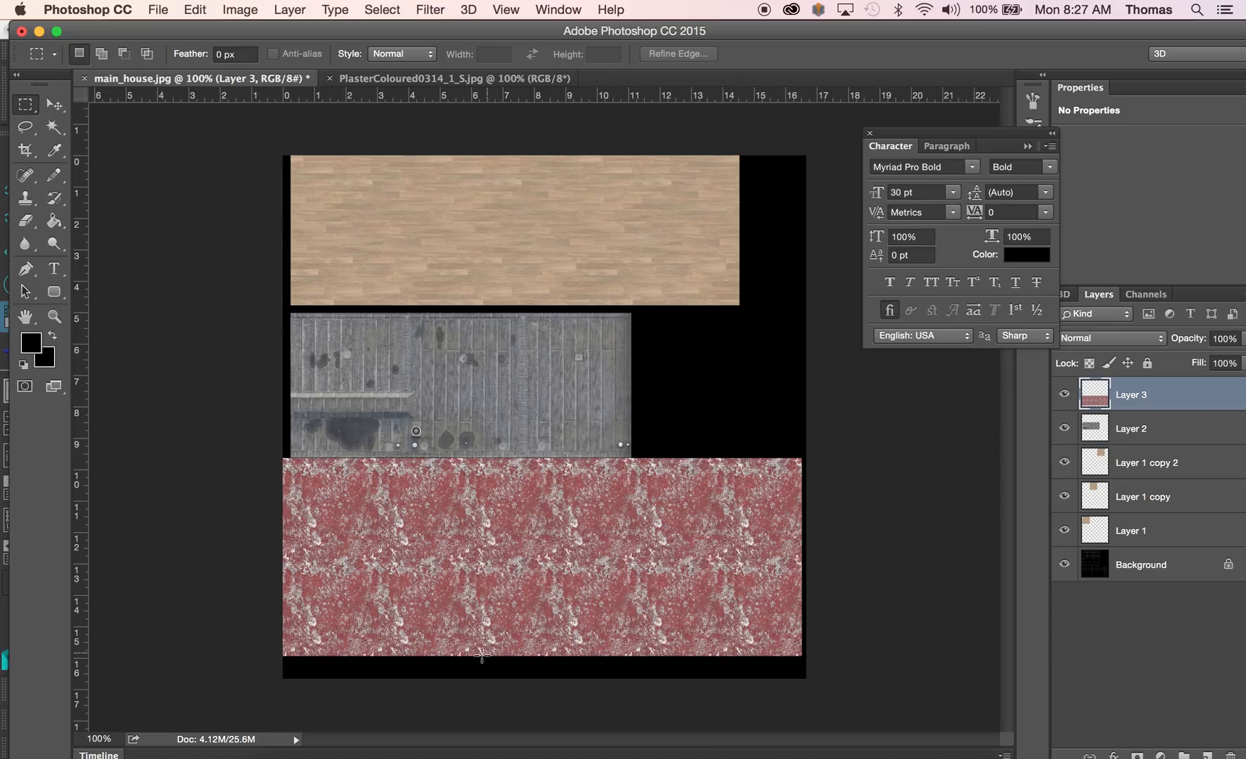
{"action": "left_click_drag", "start_coordinate": [445, 669], "coordinate": [510, 486]}
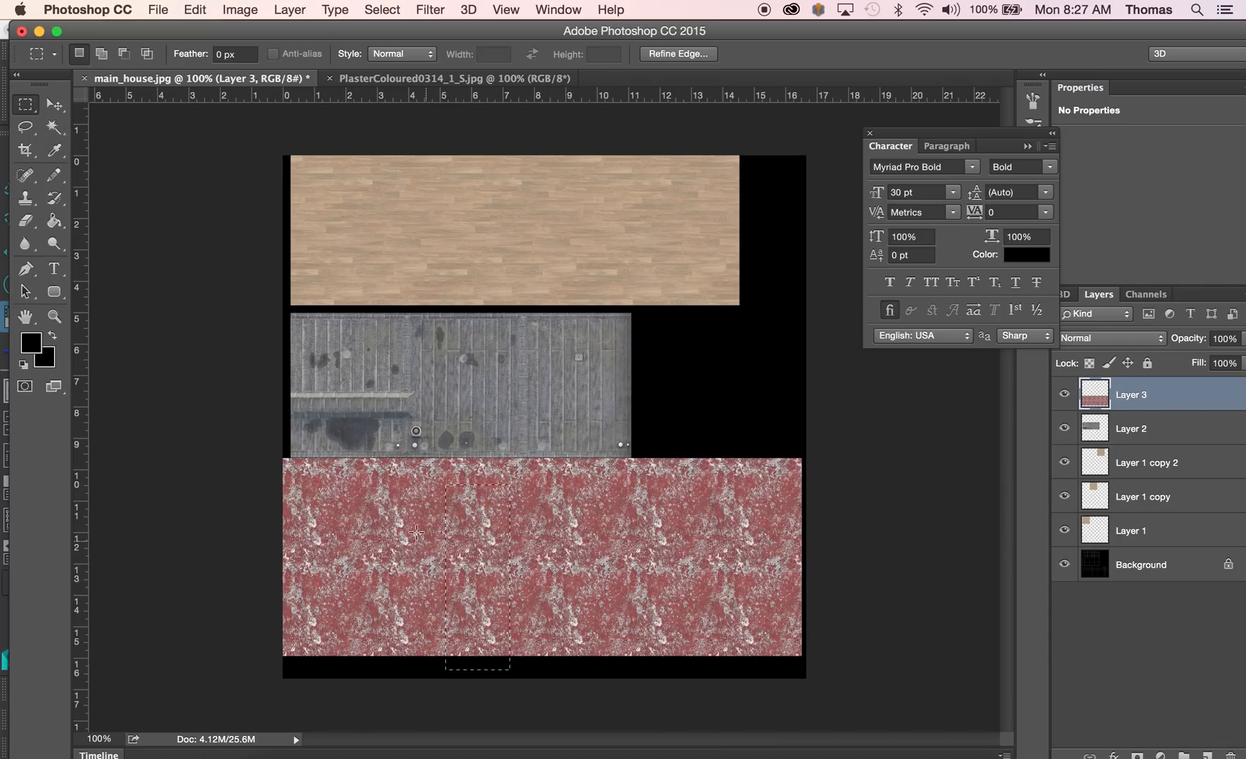
{"action": "left_click", "coordinate": [380, 9]}
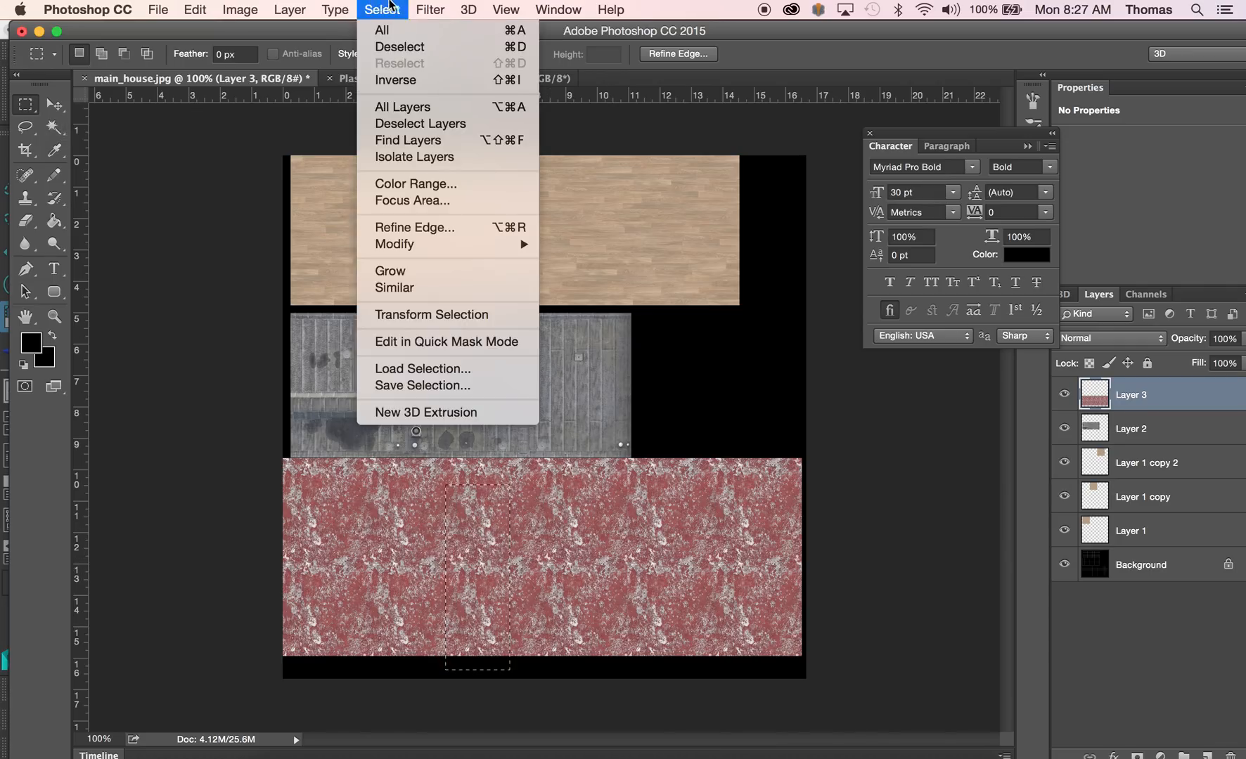
{"action": "mouse_move", "coordinate": [419, 8]}
{"action": "mouse_move", "coordinate": [469, 217]}
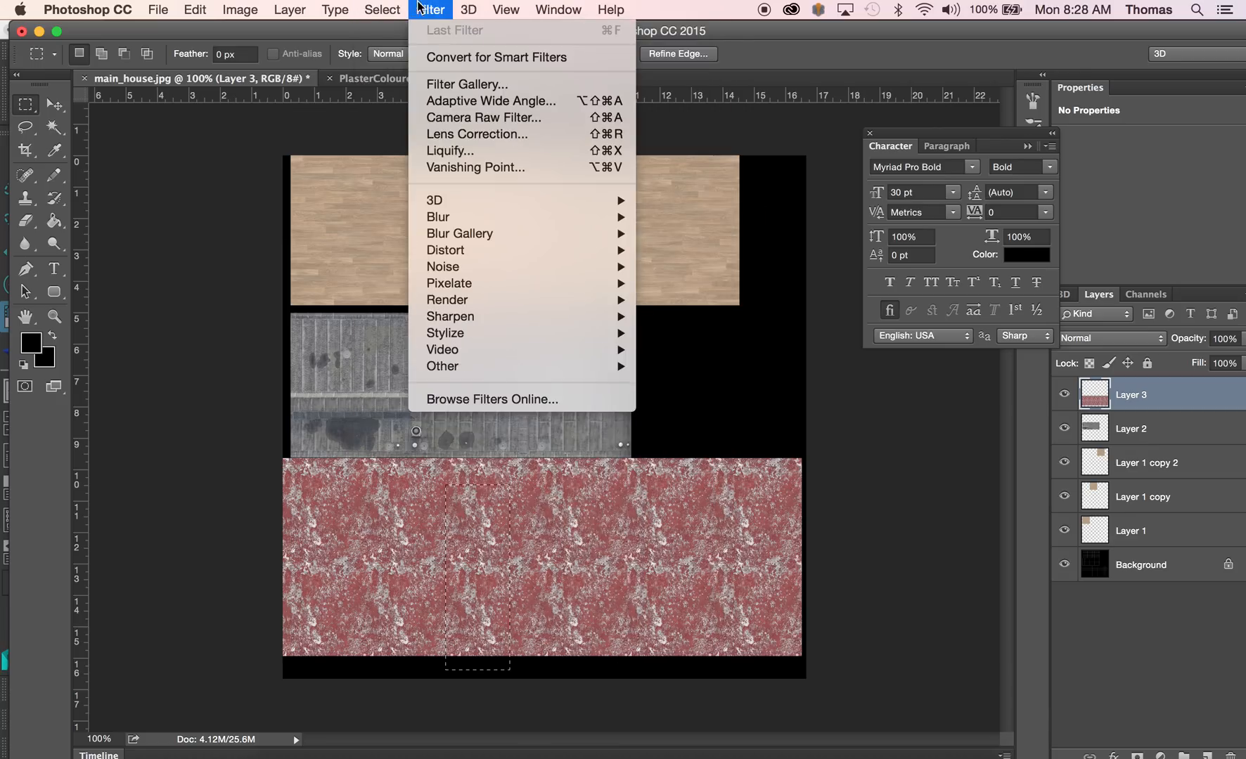
{"action": "mouse_move", "coordinate": [485, 308]}
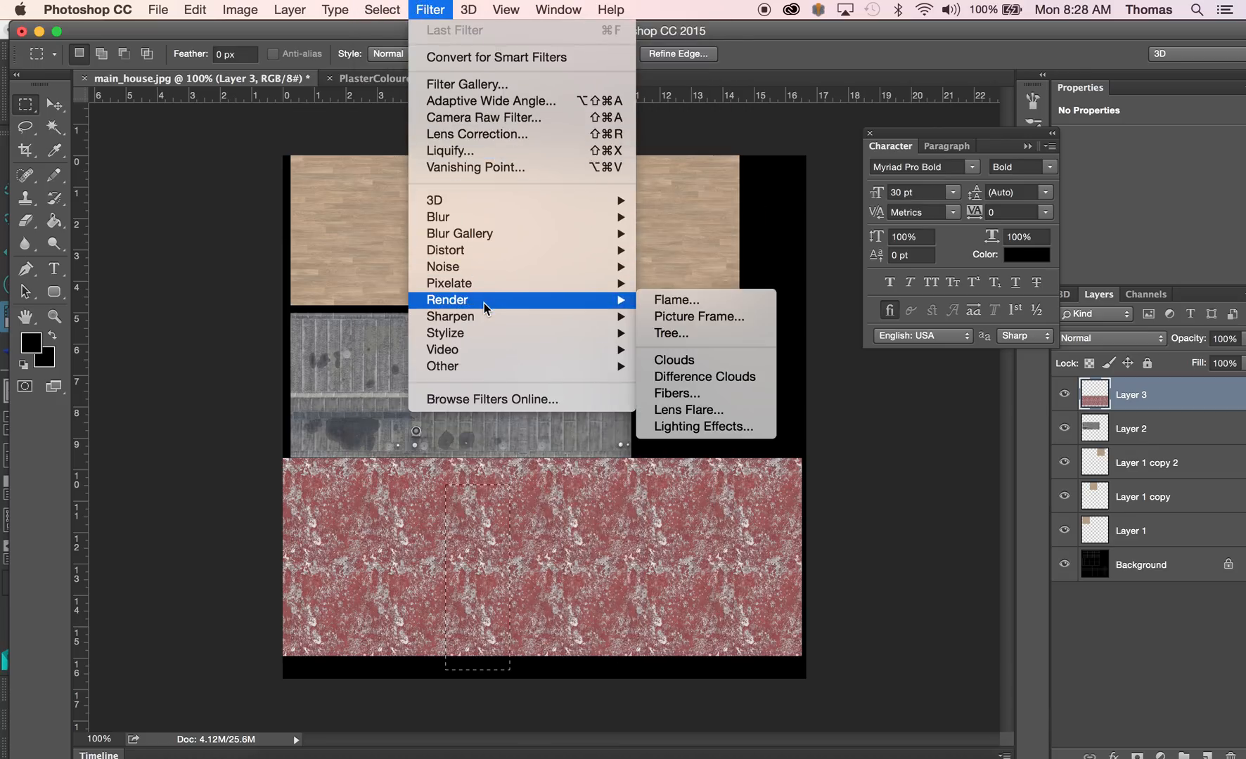
{"action": "mouse_move", "coordinate": [494, 251]}
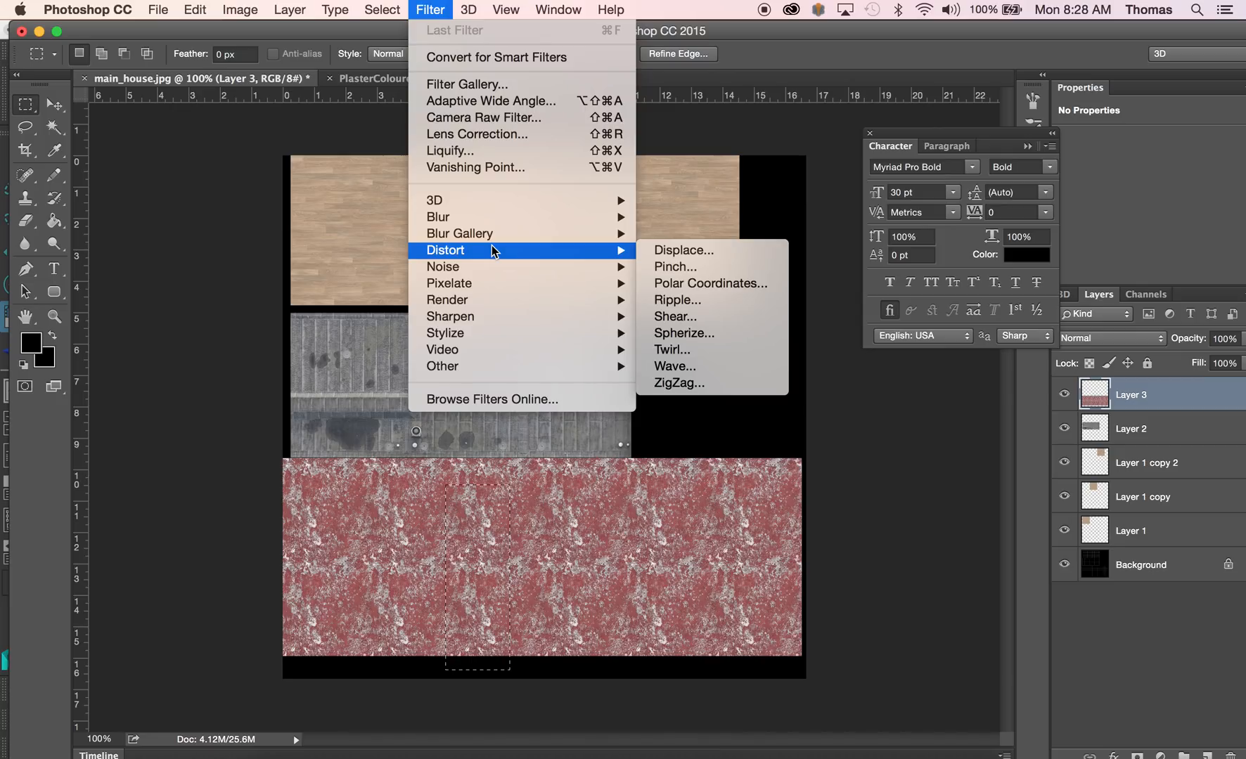
{"action": "mouse_move", "coordinate": [380, 6]}
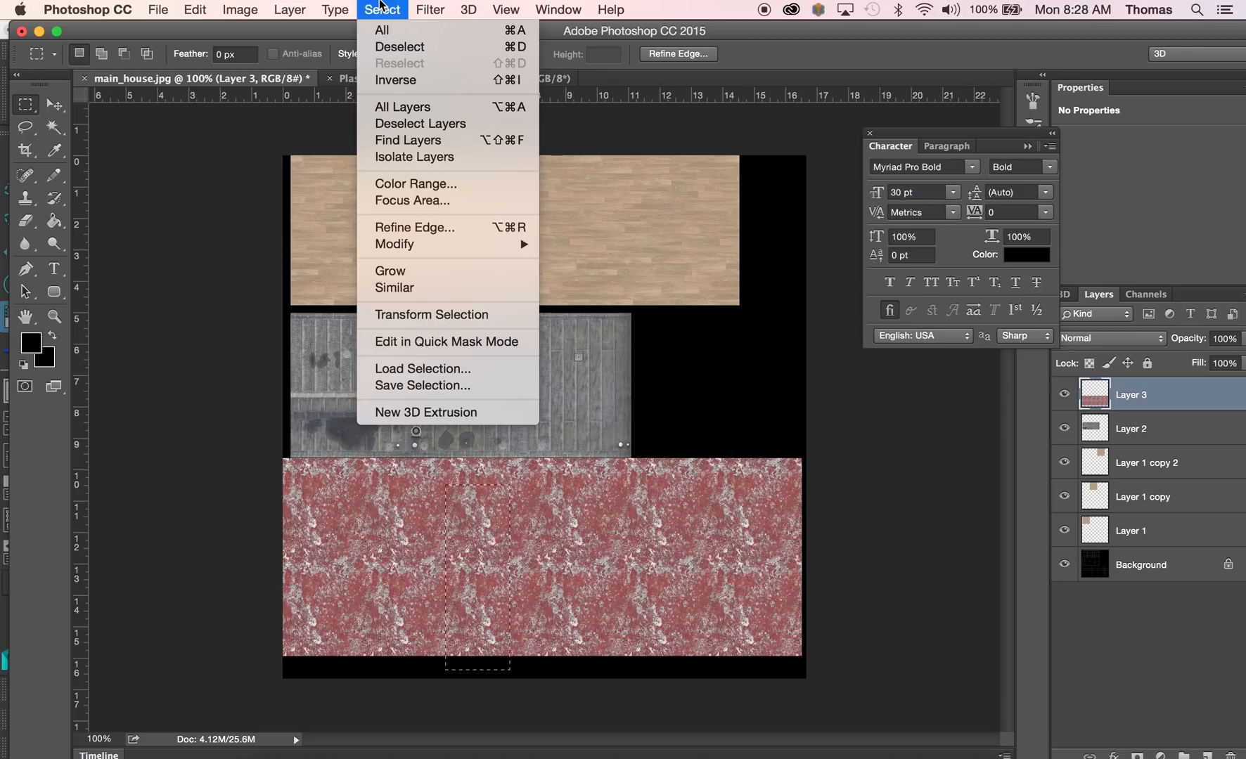
{"action": "mouse_move", "coordinate": [262, 13]}
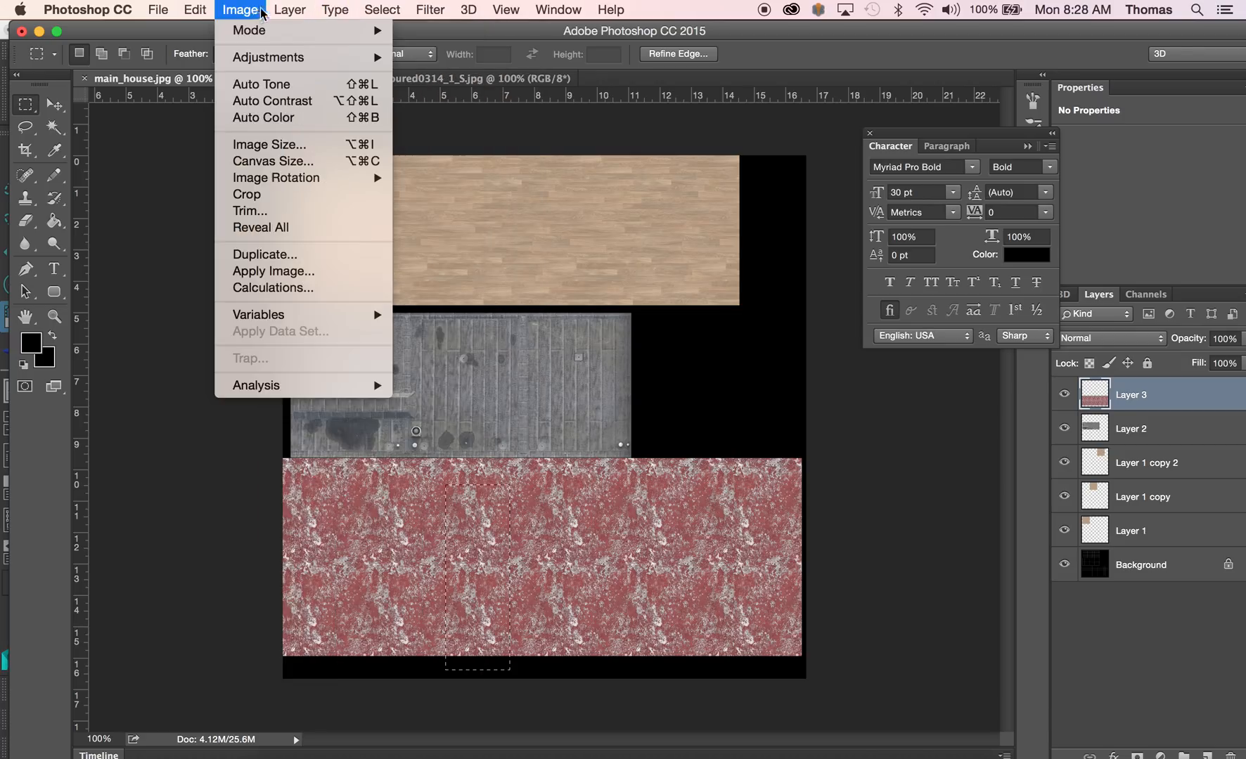
{"action": "mouse_move", "coordinate": [264, 58]}
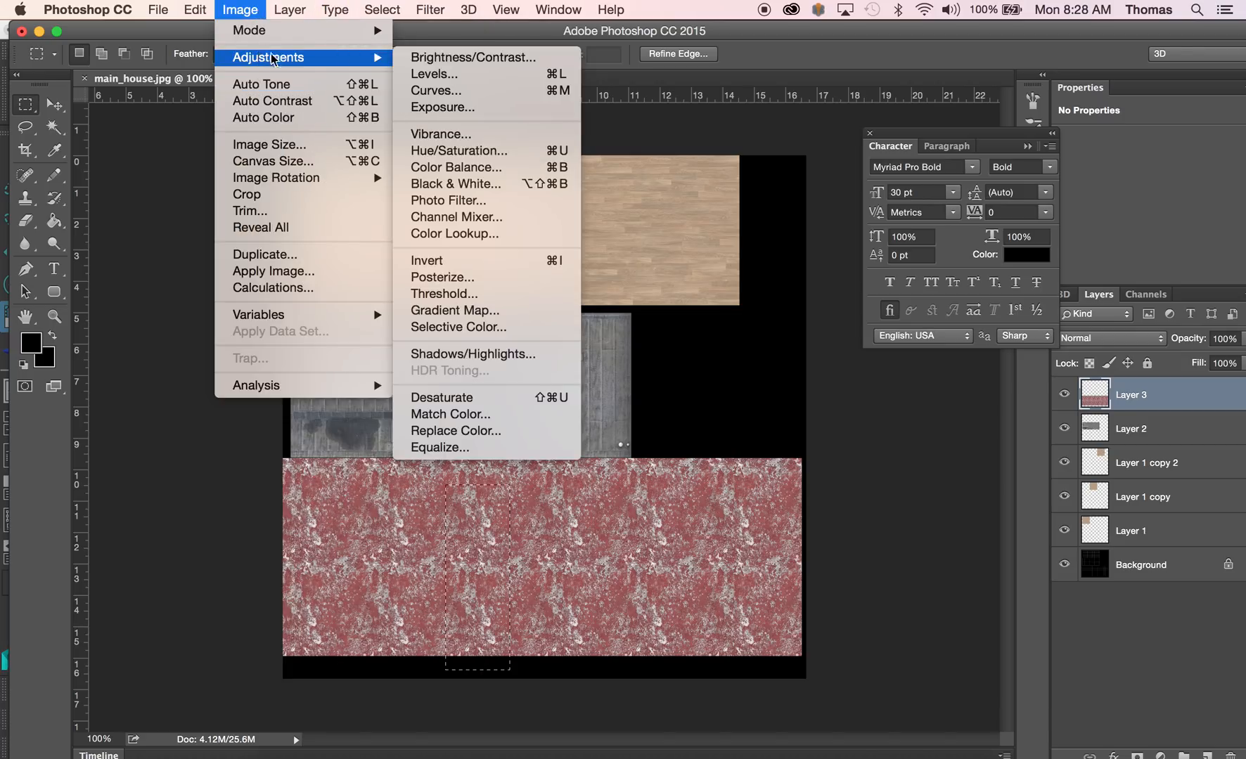
{"action": "left_click", "coordinate": [492, 167]}
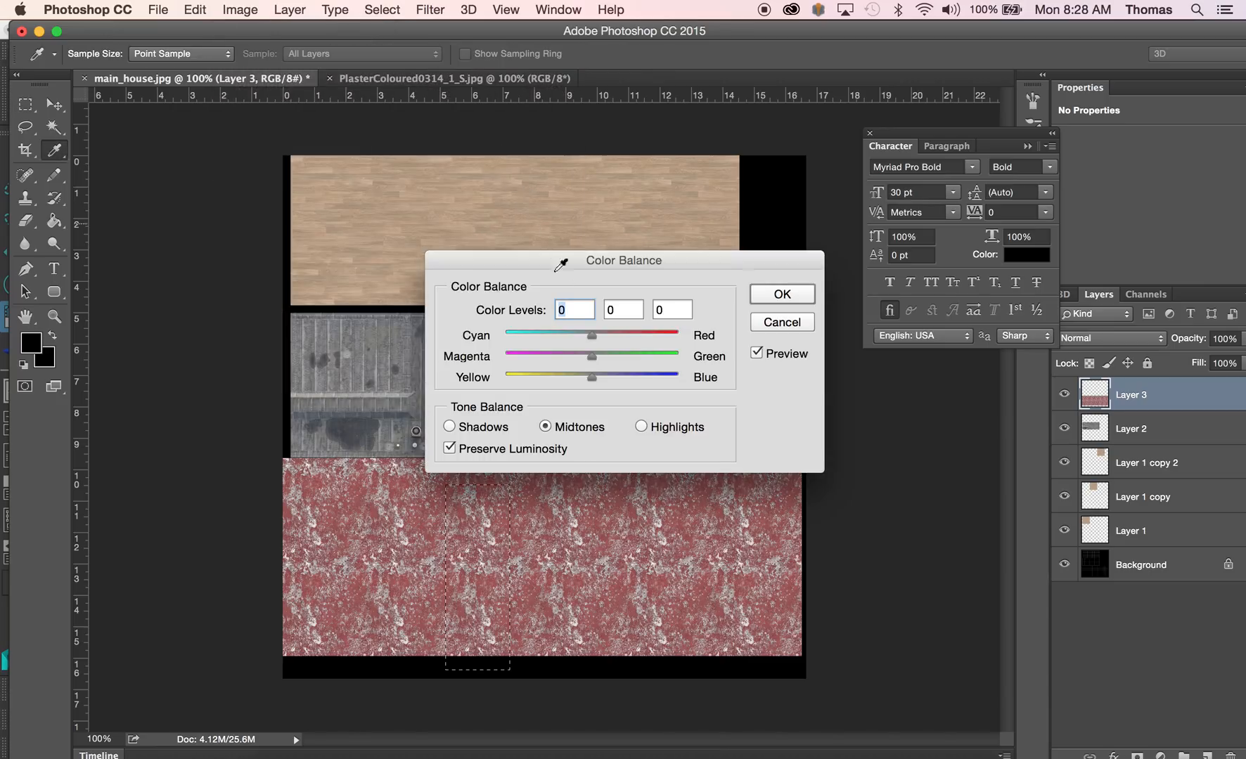
{"action": "left_click_drag", "start_coordinate": [594, 341], "coordinate": [670, 336]}
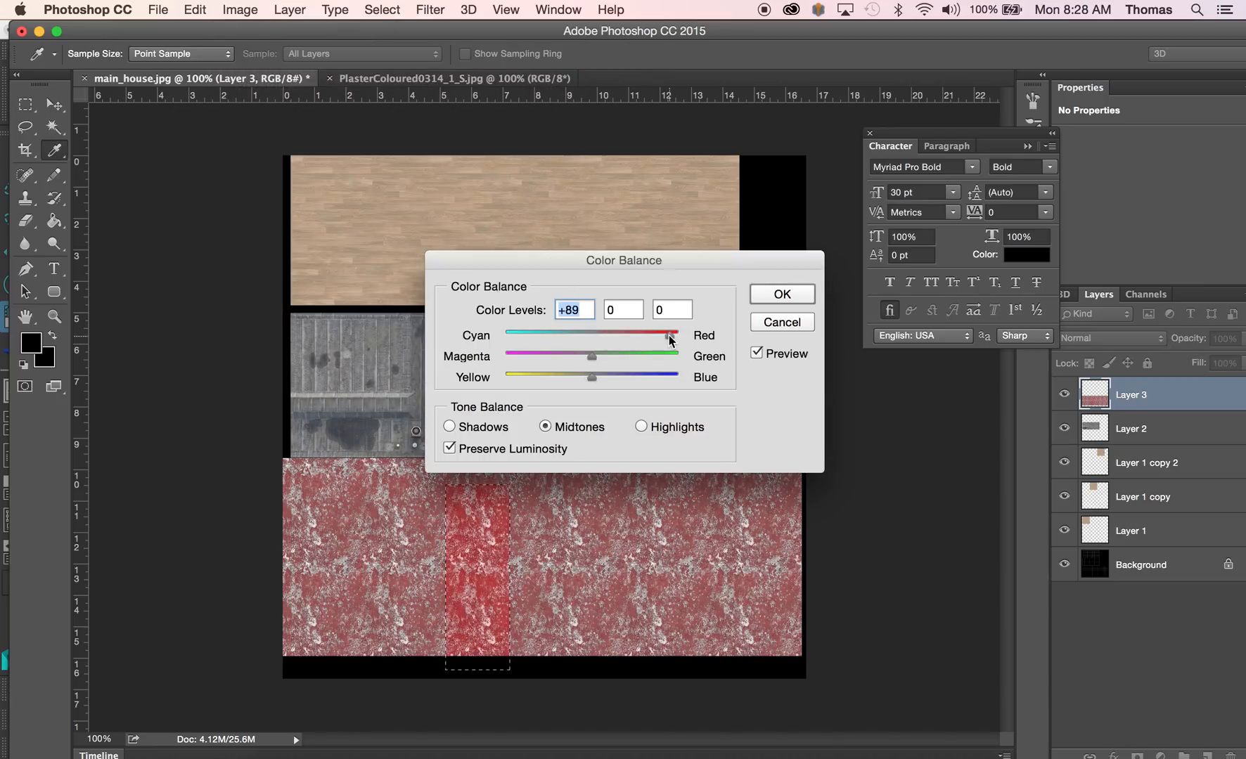
{"action": "left_click_drag", "start_coordinate": [591, 377], "coordinate": [524, 358]}
{"action": "mouse_move", "coordinate": [669, 338]}
{"action": "left_mouse_down"}
{"action": "mouse_move", "coordinate": [510, 338]}
{"action": "mouse_move", "coordinate": [665, 340]}
{"action": "left_mouse_up"}
{"action": "left_click", "coordinate": [783, 294]}
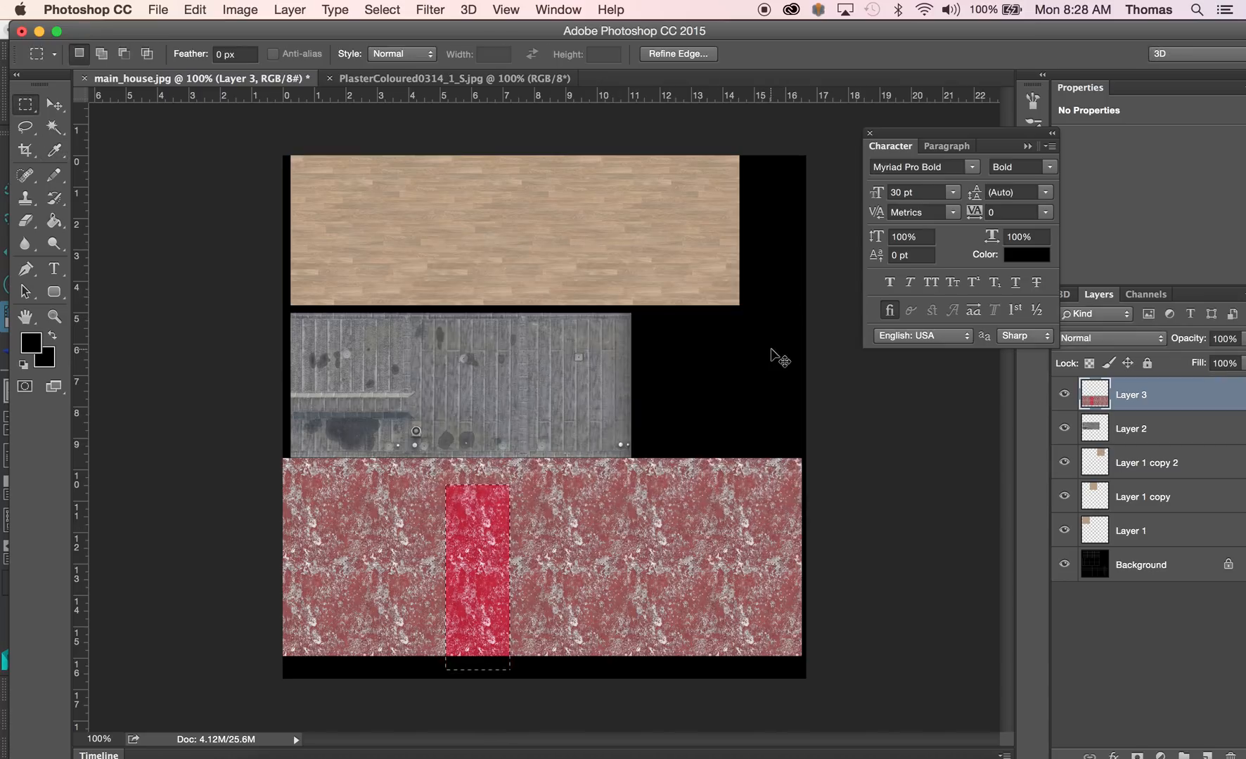
{"action": "key", "text": "ctrl+d"}
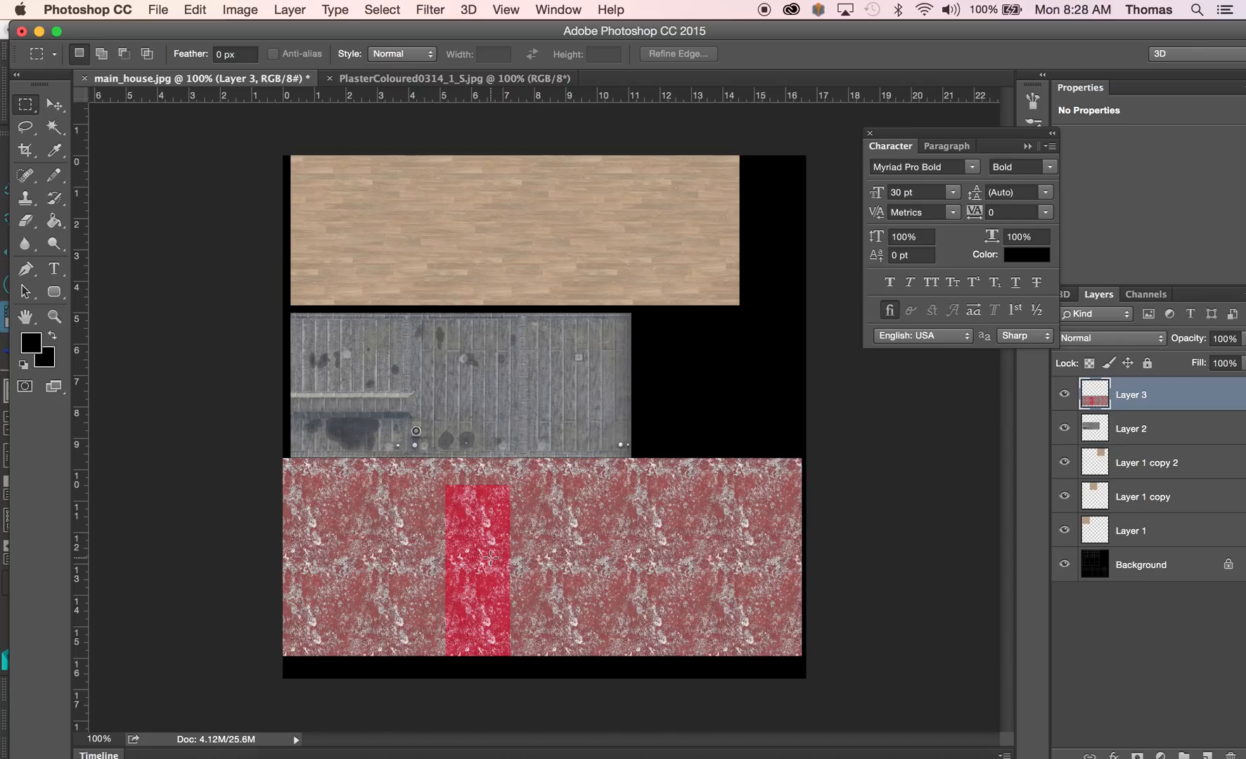
Delete the Deselect and Color Balance states from the History, and clear the remaining marquee selection
{"action": "key", "text": "super+z"}
{"action": "key", "text": "super+z"}
{"action": "left_click", "coordinate": [506, 9]}
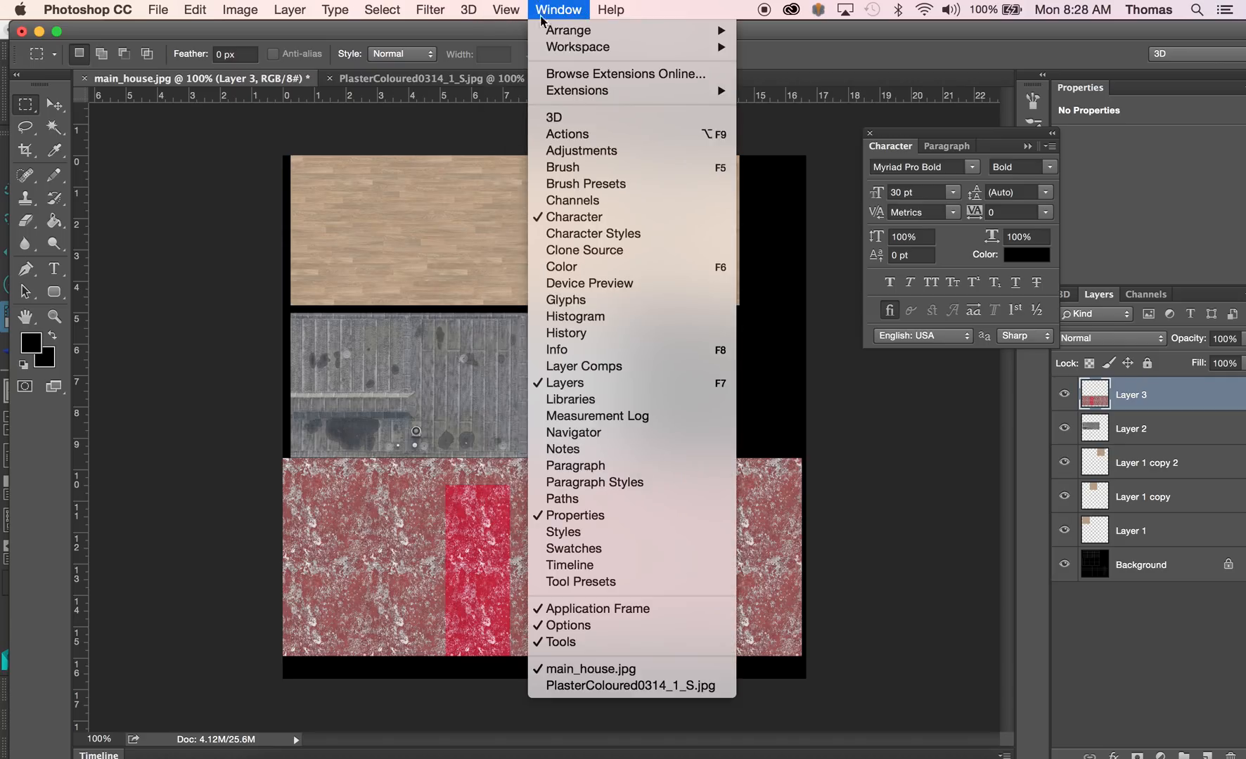
{"action": "left_click", "coordinate": [600, 333]}
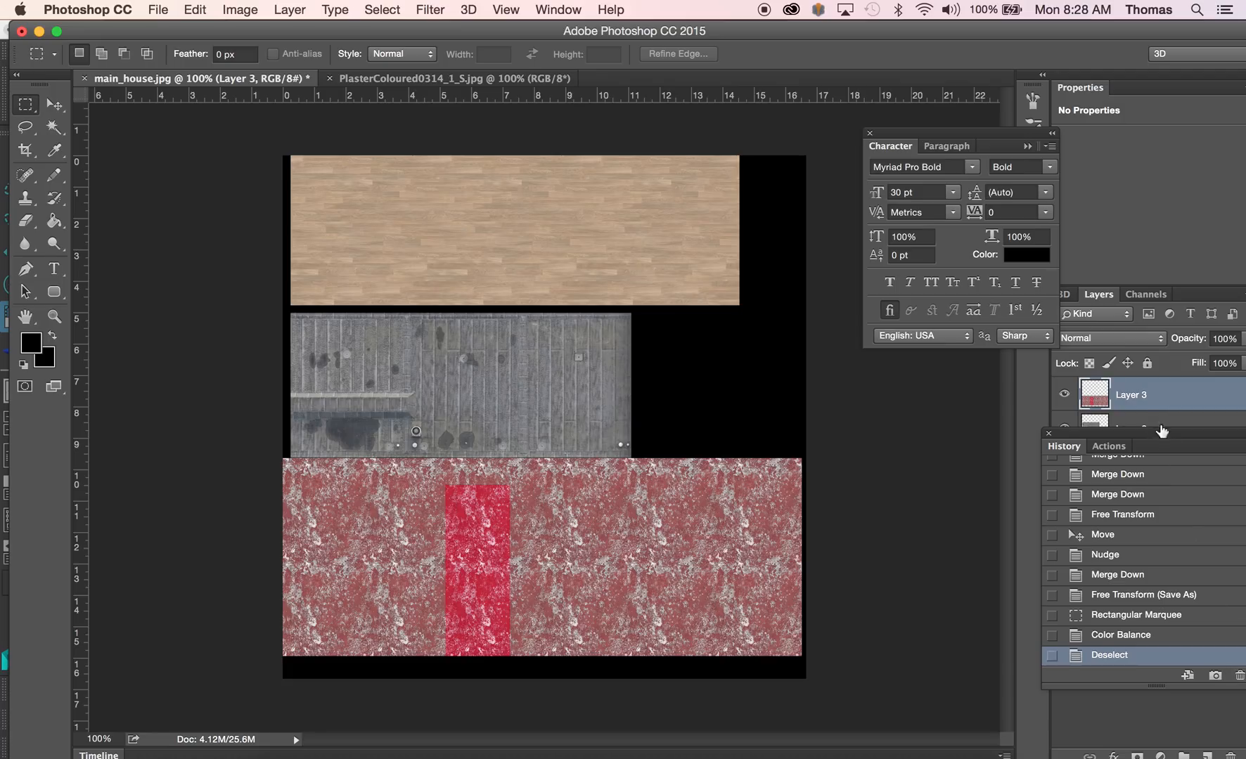
{"action": "left_click_drag", "start_coordinate": [1160, 438], "coordinate": [1089, 426]}
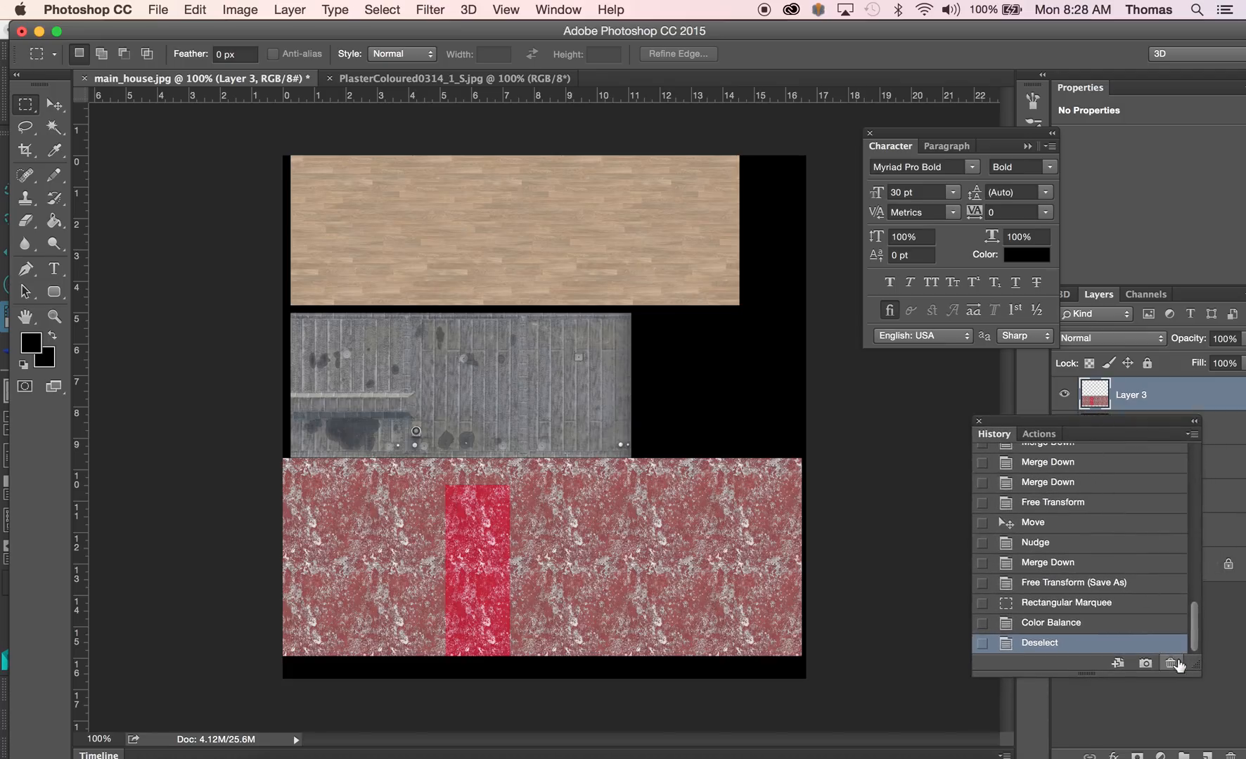
{"action": "left_click", "coordinate": [1170, 665]}
{"action": "left_click", "coordinate": [772, 282]}
{"action": "left_click", "coordinate": [1171, 663]}
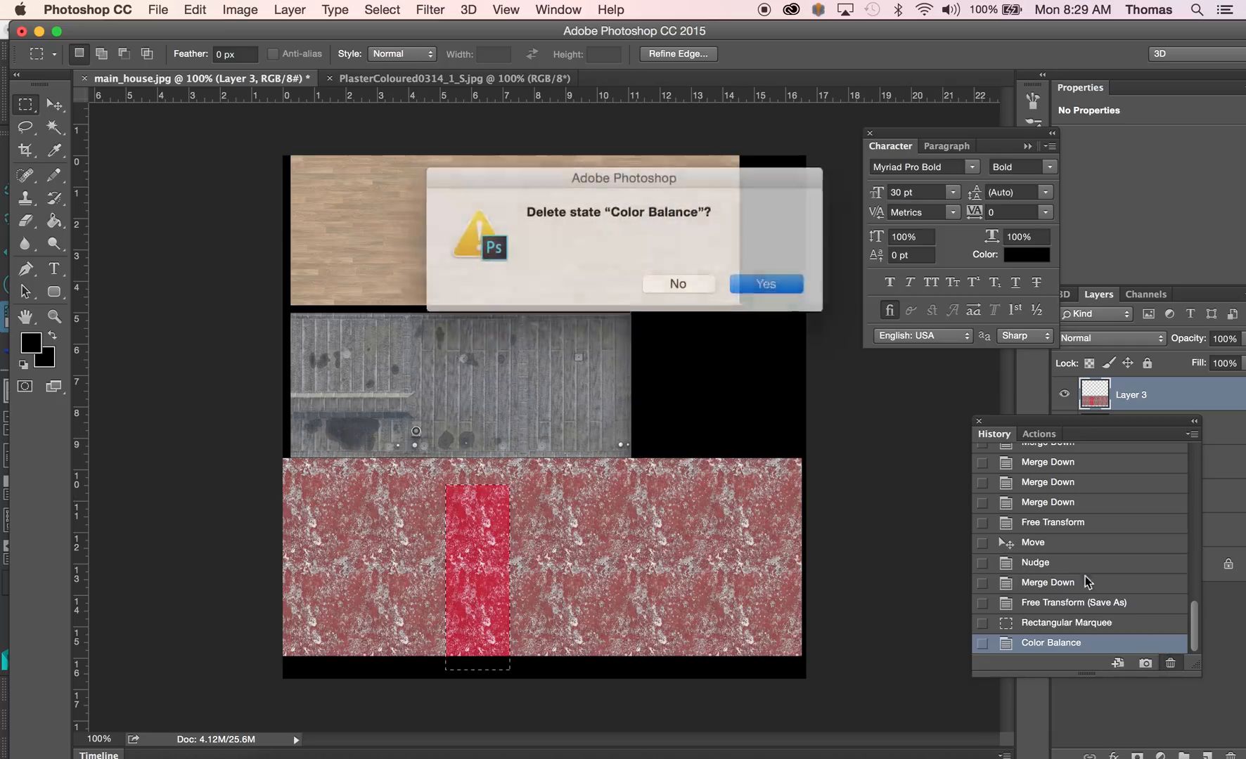
{"action": "left_click", "coordinate": [738, 278]}
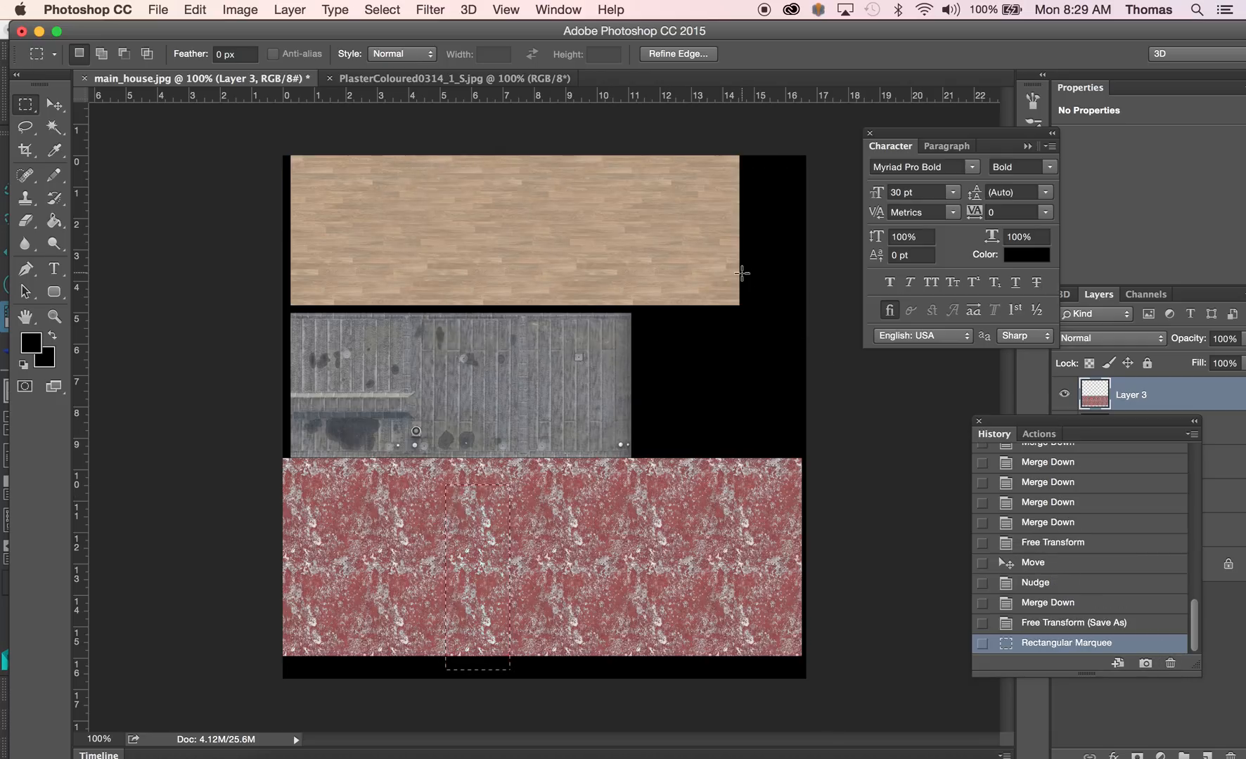
{"action": "key", "text": "super+d"}
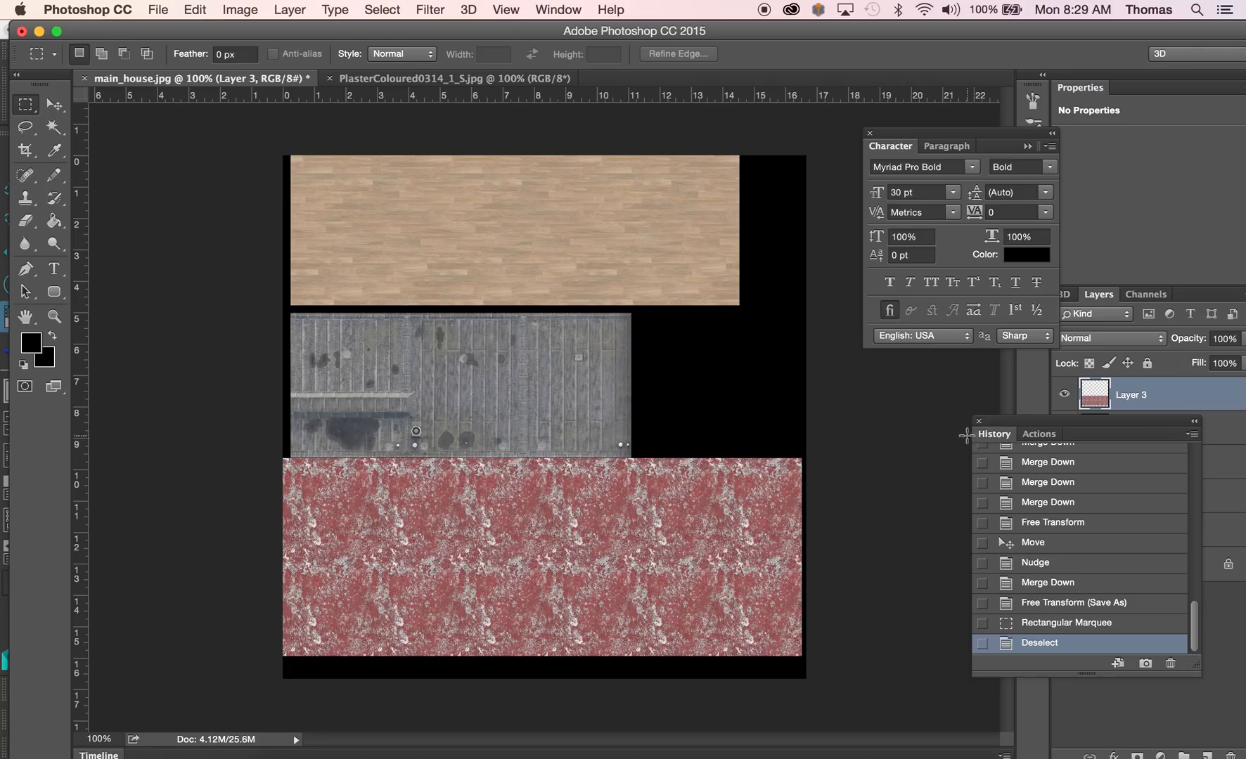
{"action": "left_click", "coordinate": [980, 422]}
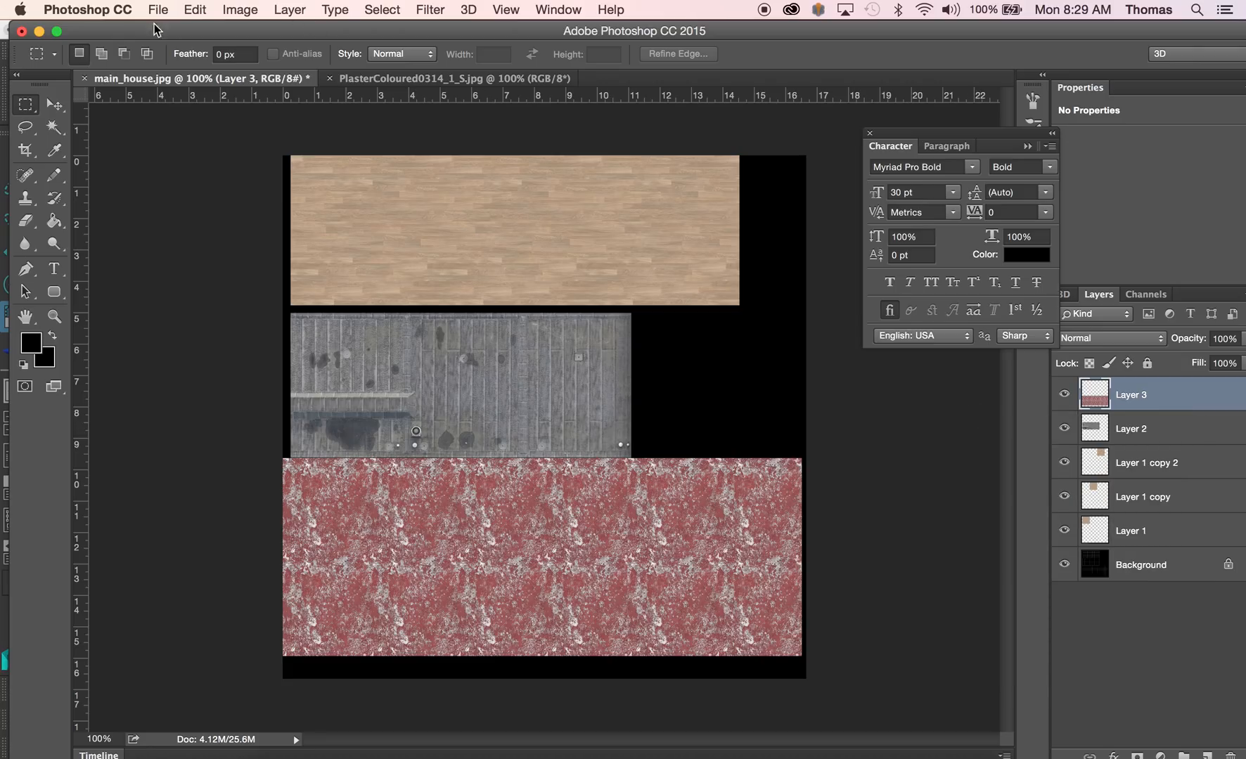
Switch to Firefox and review the CrazyBump website with its Windows and Mac download options
{"action": "left_click", "coordinate": [40, 31]}
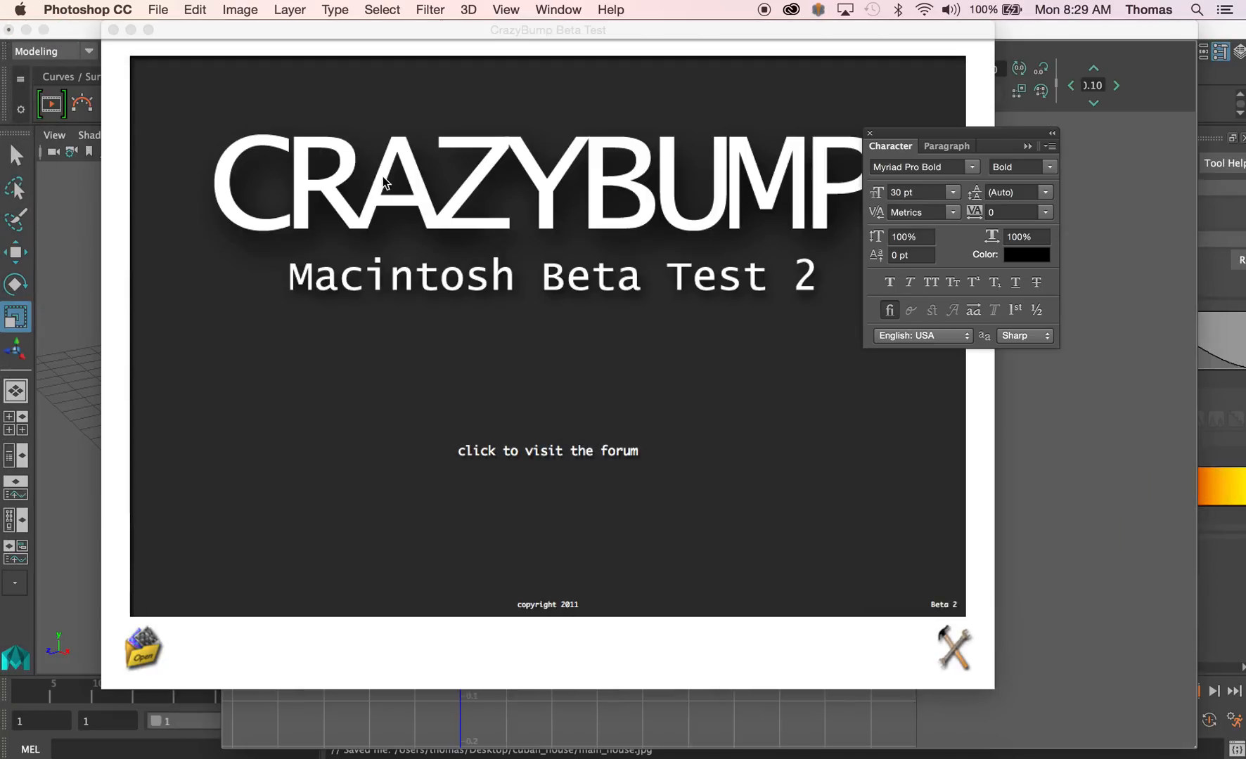
{"action": "left_click", "coordinate": [951, 733]}
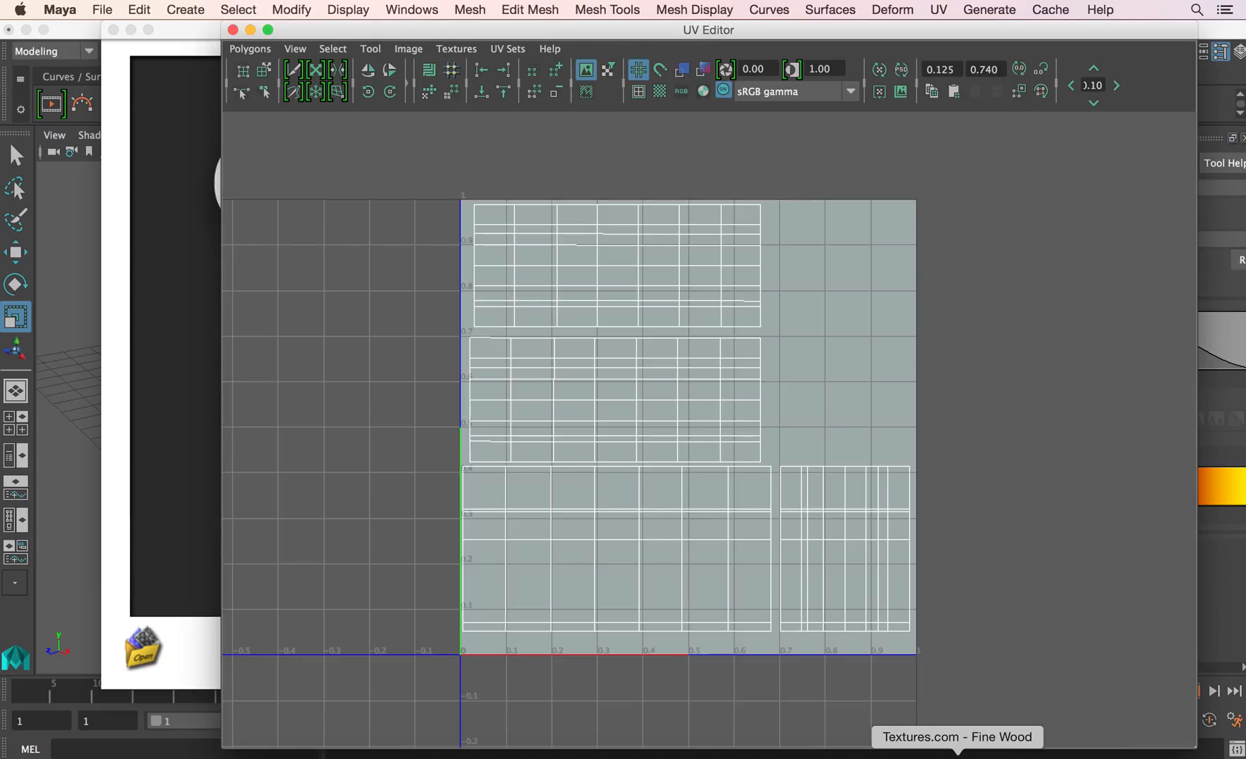
{"action": "left_click", "coordinate": [942, 754]}
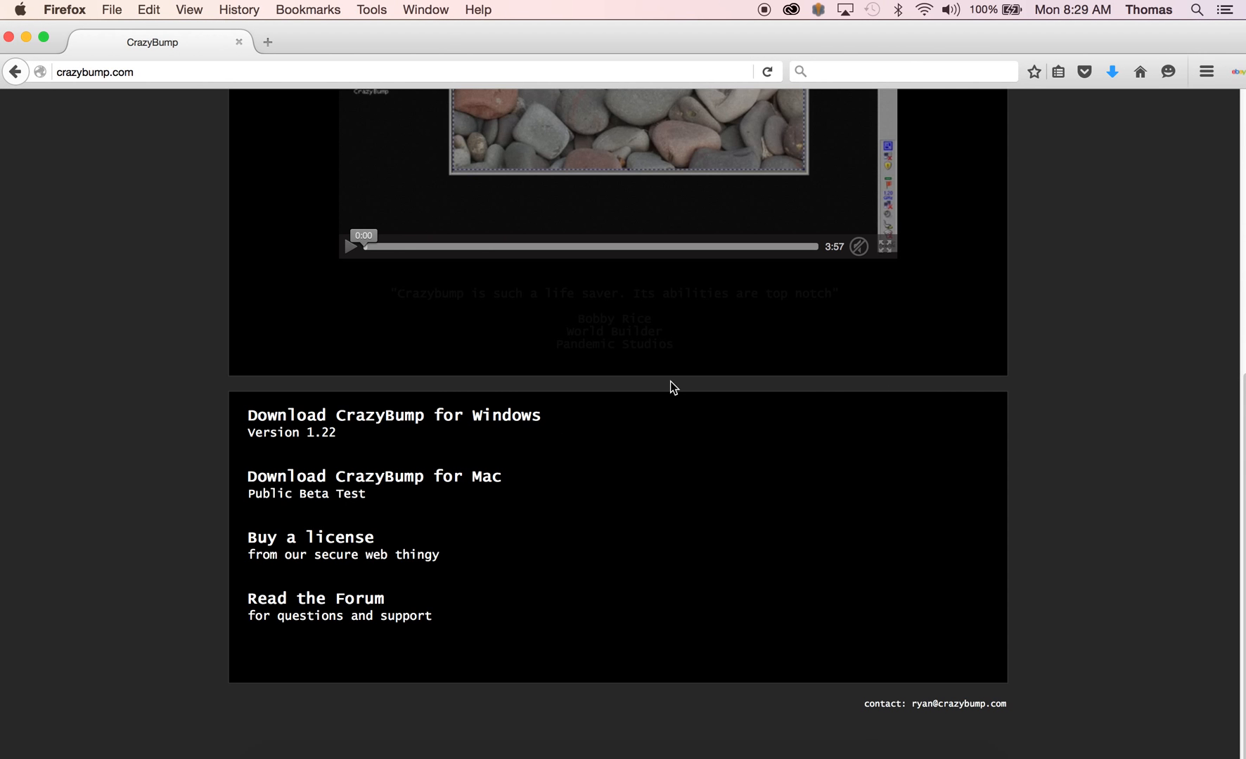
{"action": "scroll", "coordinate": [1162, 283], "scroll_direction": "up", "scroll_amount": 7}
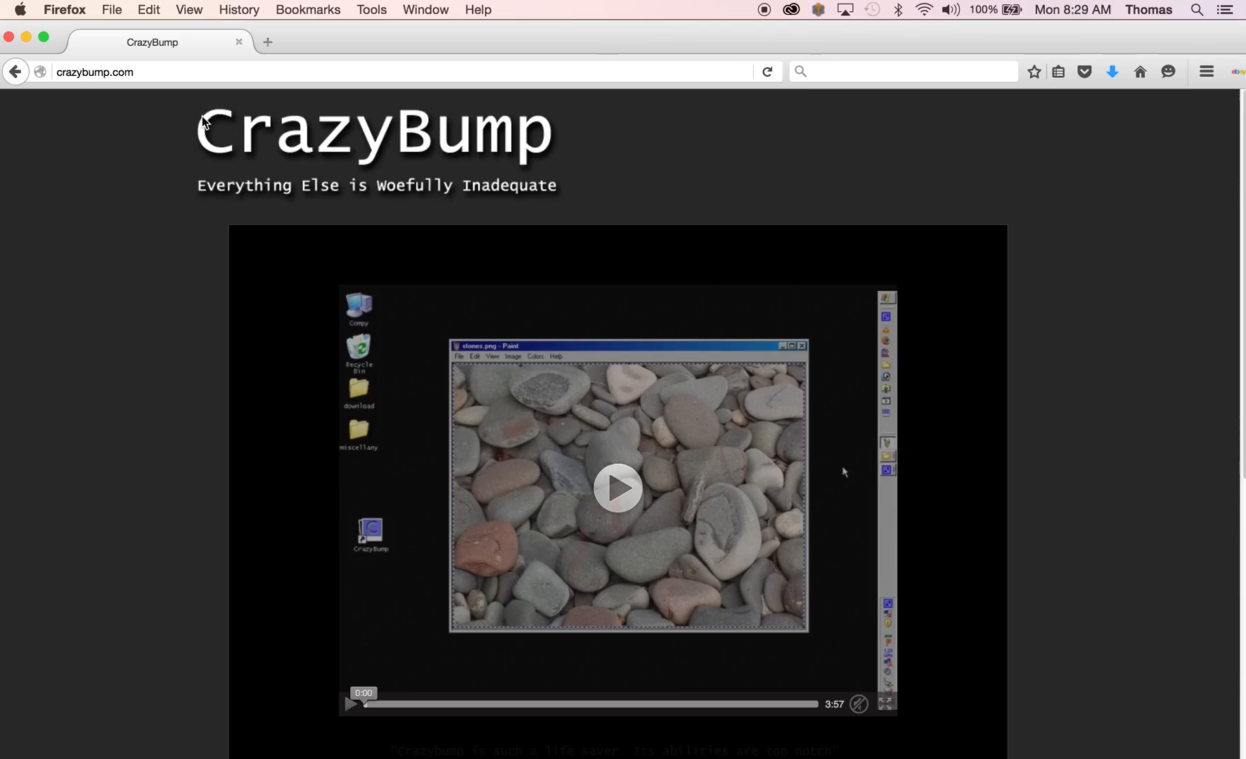
{"action": "scroll", "coordinate": [134, 424], "scroll_direction": "down", "scroll_amount": 7}
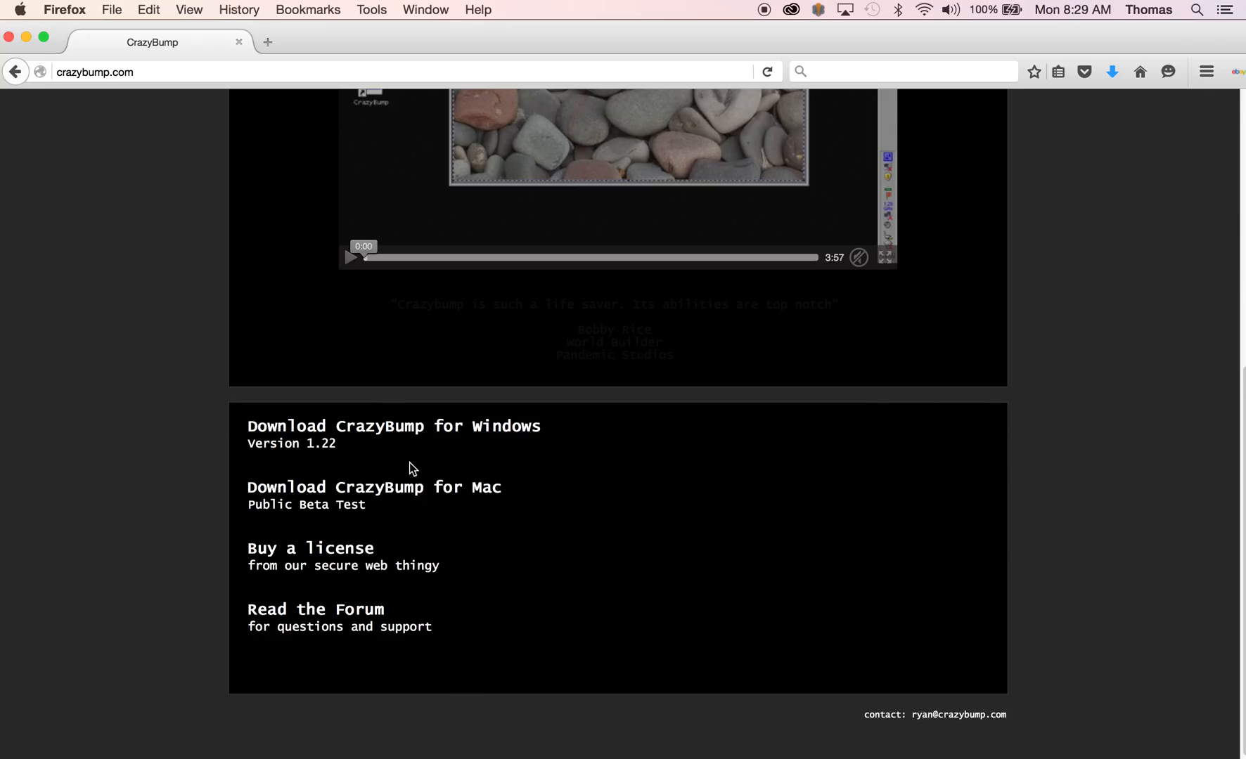
{"action": "left_click", "coordinate": [26, 39]}
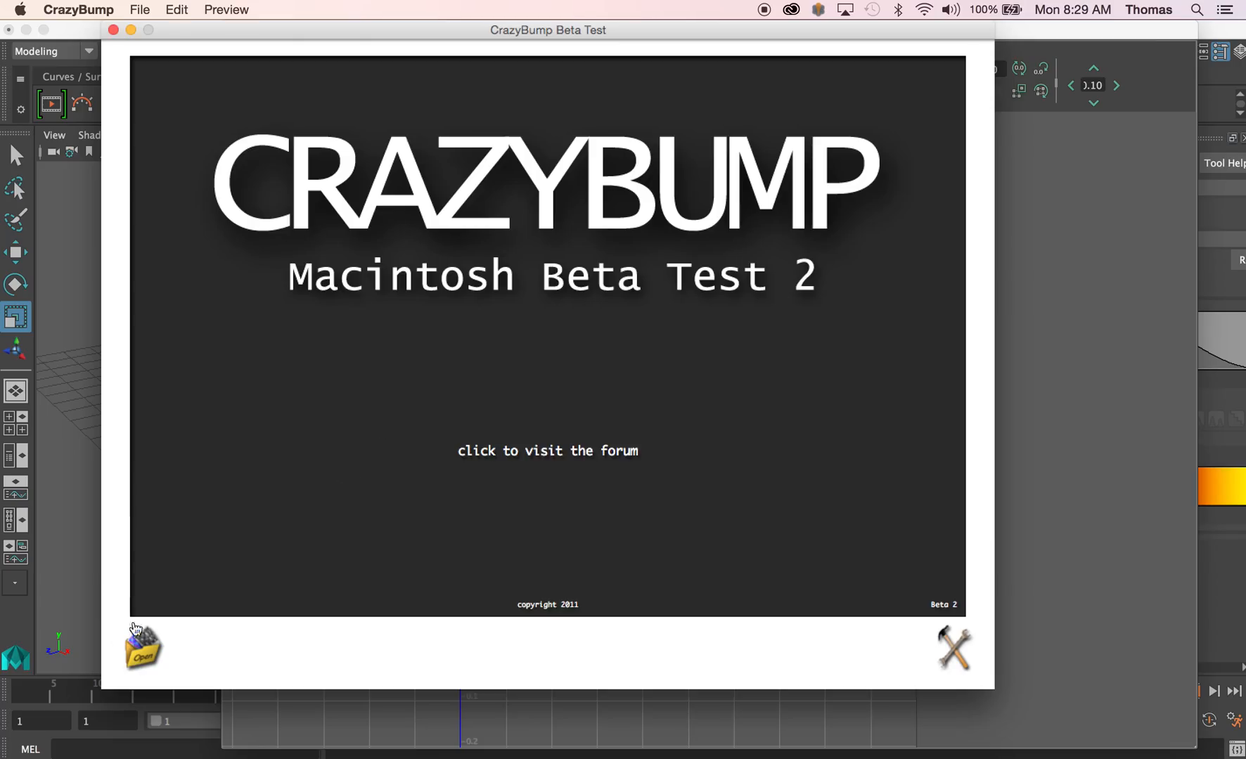
In CrazyBump, open main_house.jpg from the Final UV texture folder inside cuban_house as a photograph
{"action": "left_click", "coordinate": [140, 649]}
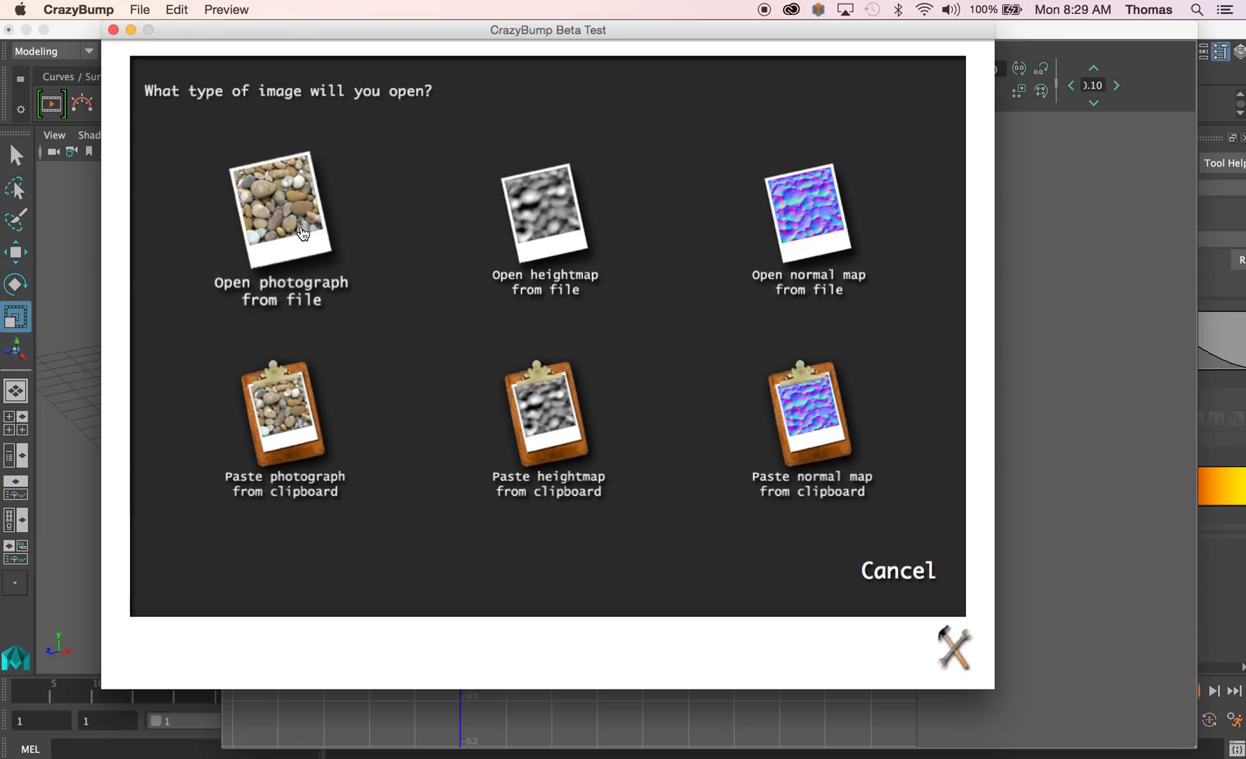
{"action": "left_click", "coordinate": [313, 239]}
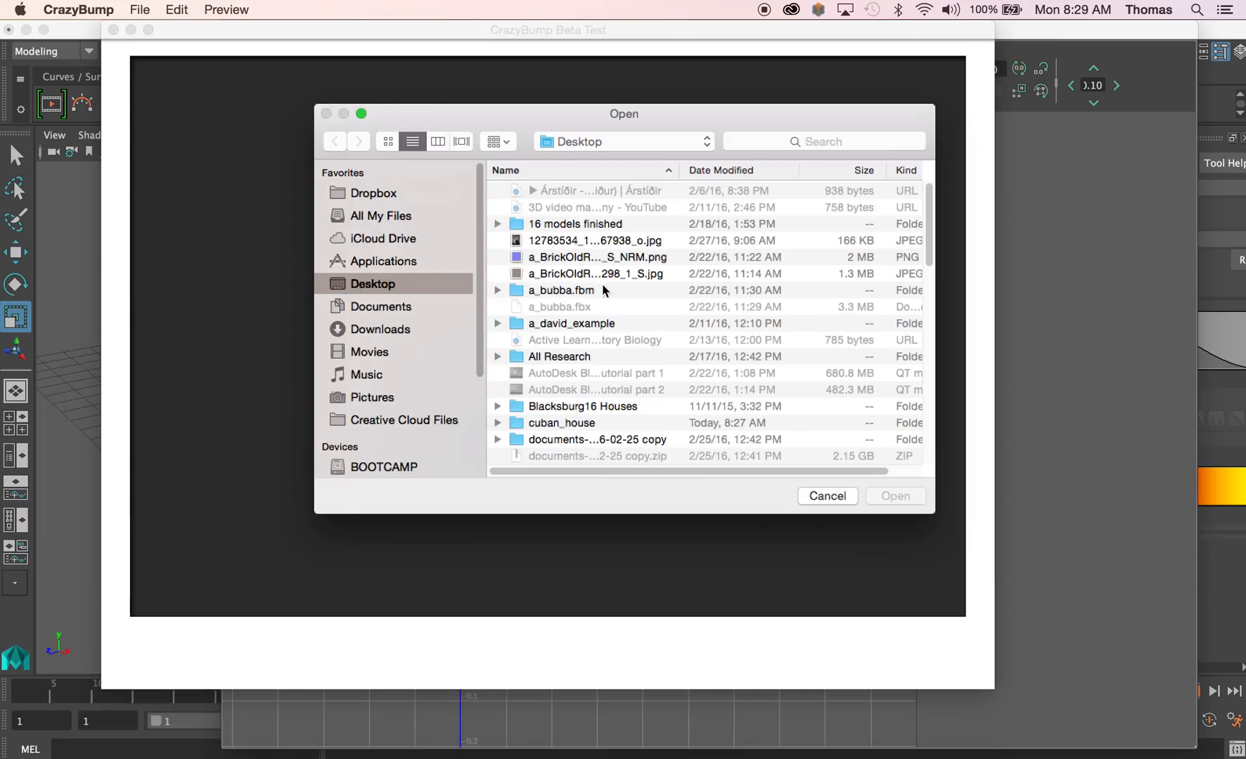
{"action": "double_click", "coordinate": [585, 424]}
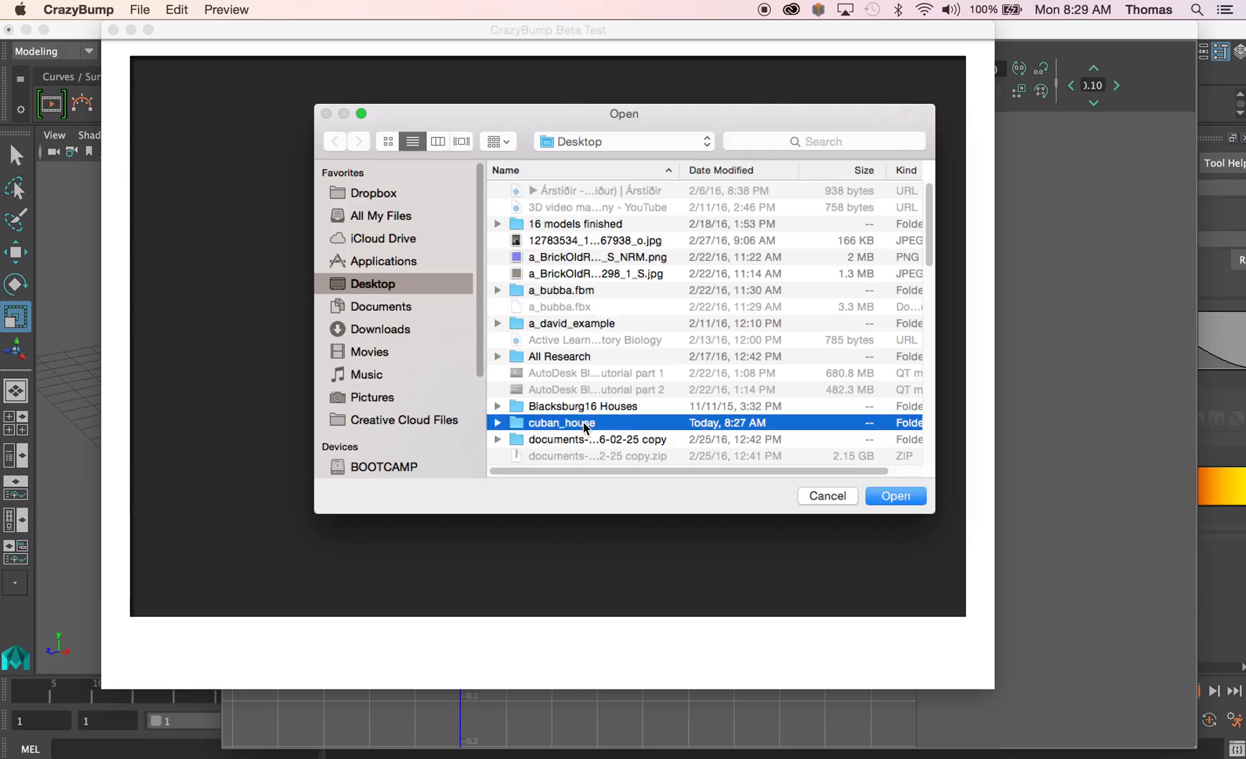
{"action": "double_click", "coordinate": [549, 224]}
{"action": "left_click", "coordinate": [557, 193]}
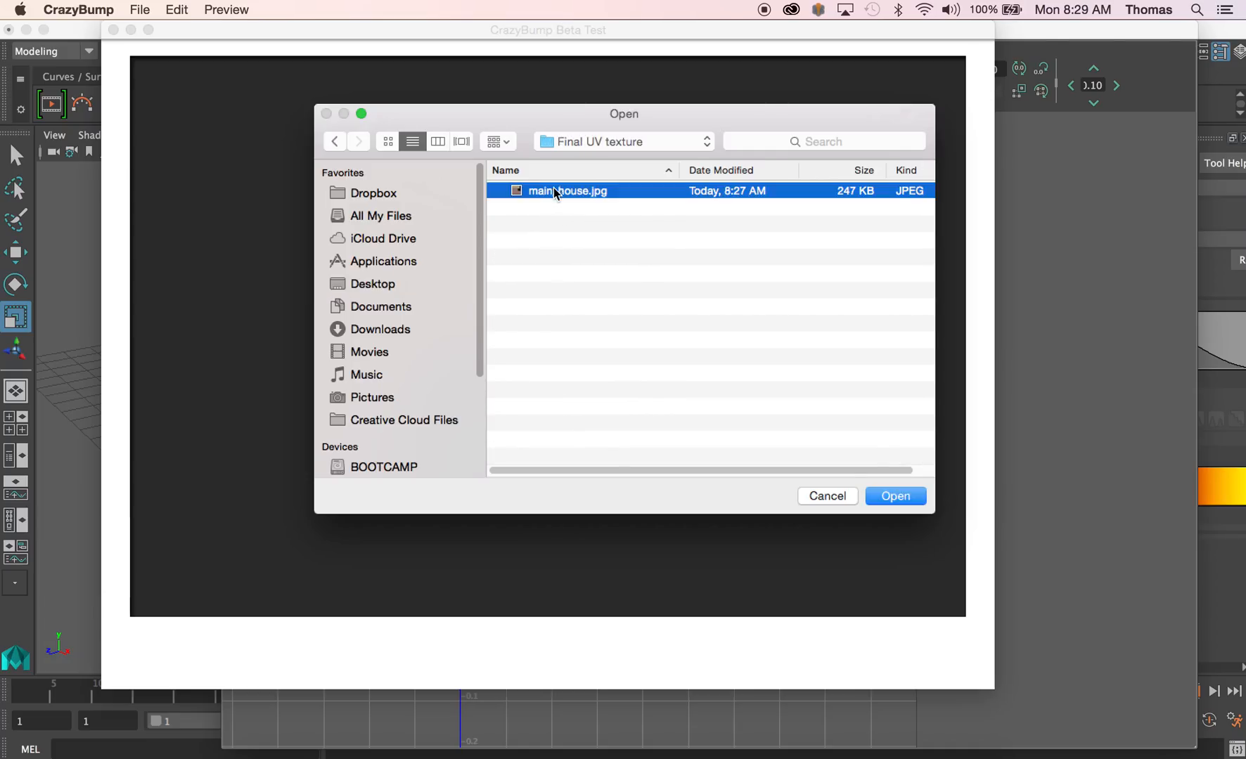
{"action": "left_click", "coordinate": [875, 496]}
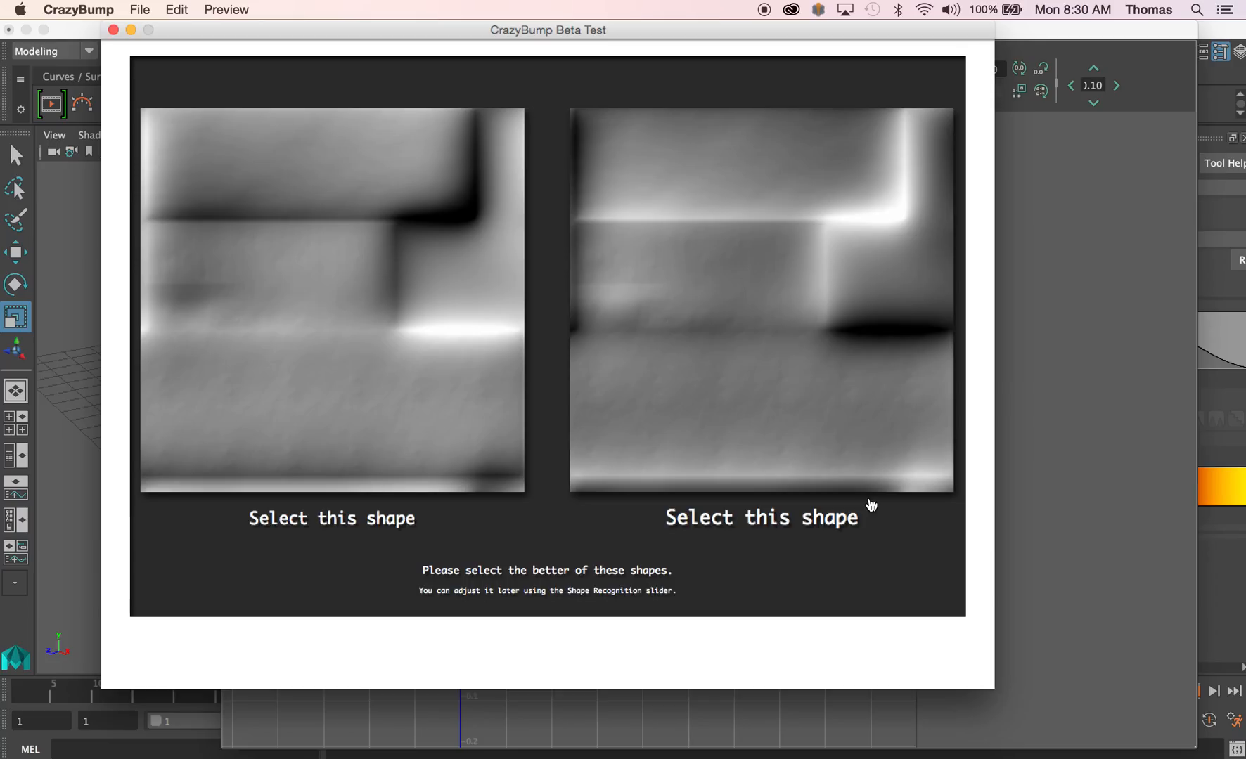
Generate the normal map from the first proposed shape and move the 3D Preview window clear of the map settings
{"action": "left_click", "coordinate": [328, 288]}
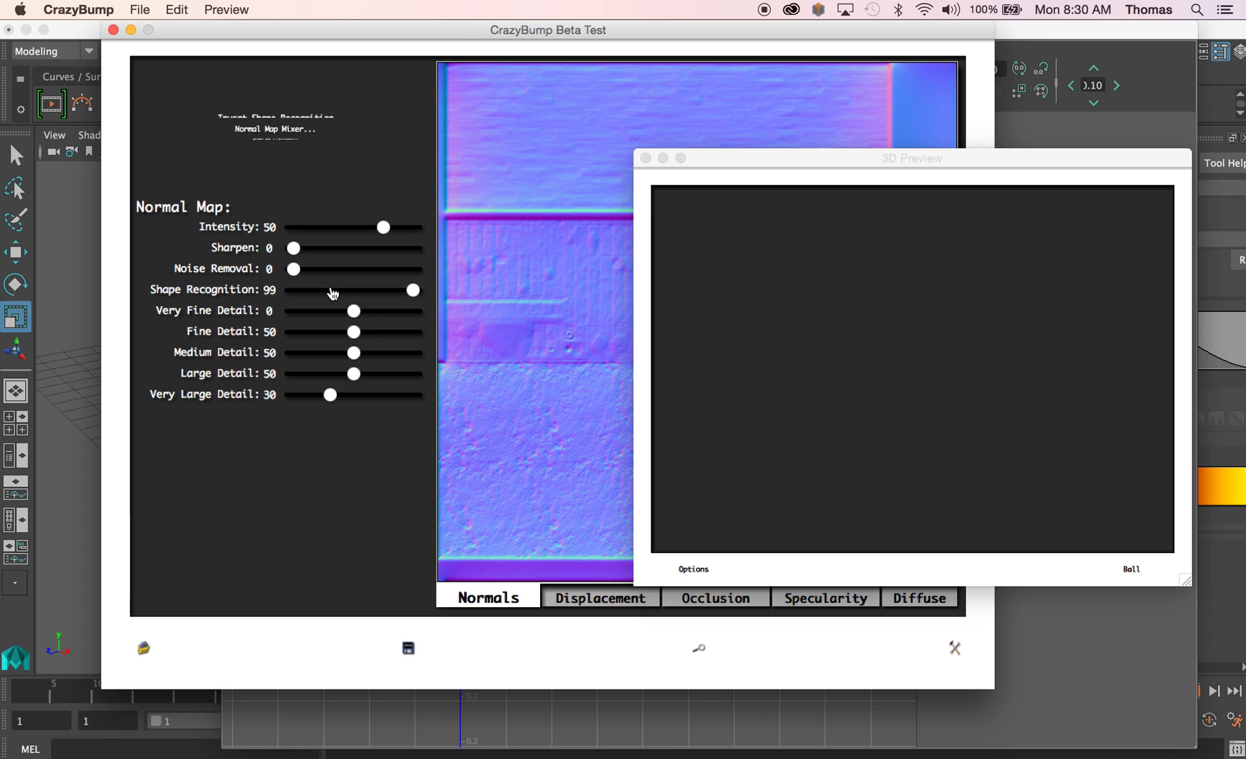
{"action": "left_click_drag", "start_coordinate": [768, 159], "coordinate": [1122, 221]}
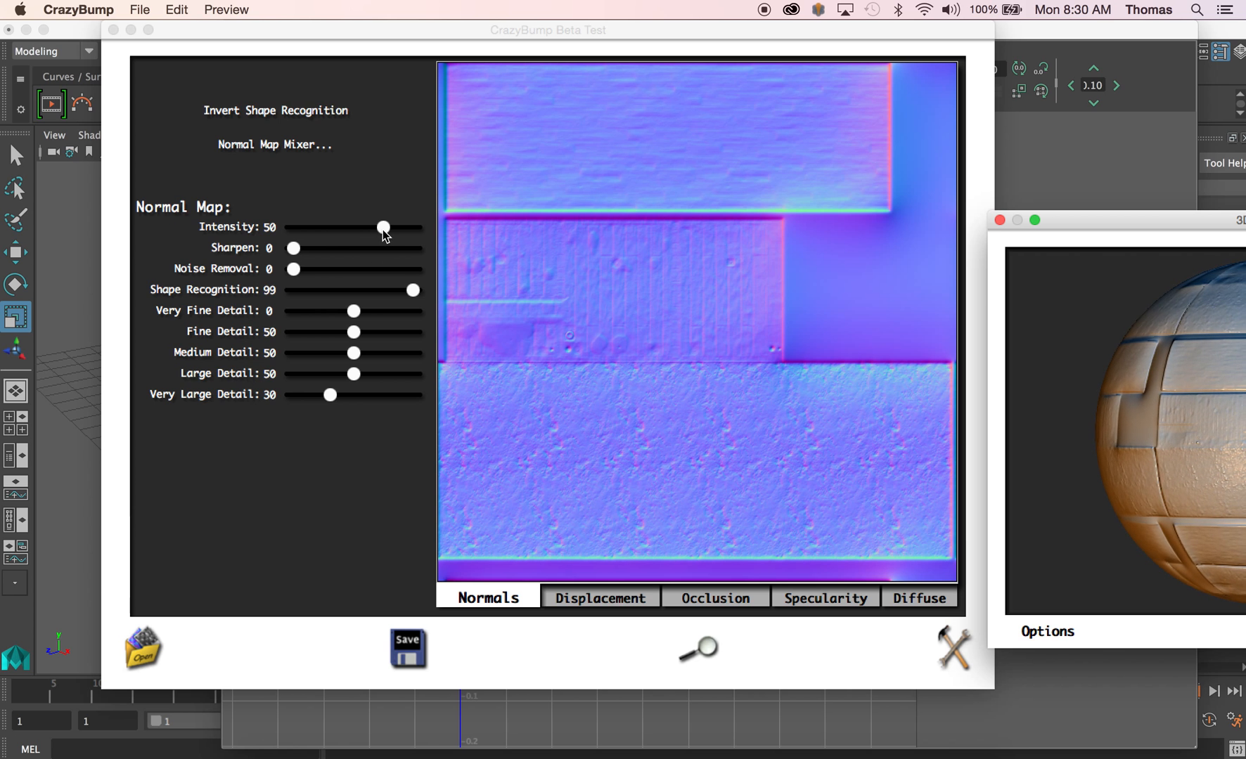
{"action": "left_click_drag", "start_coordinate": [1085, 225], "coordinate": [886, 219]}
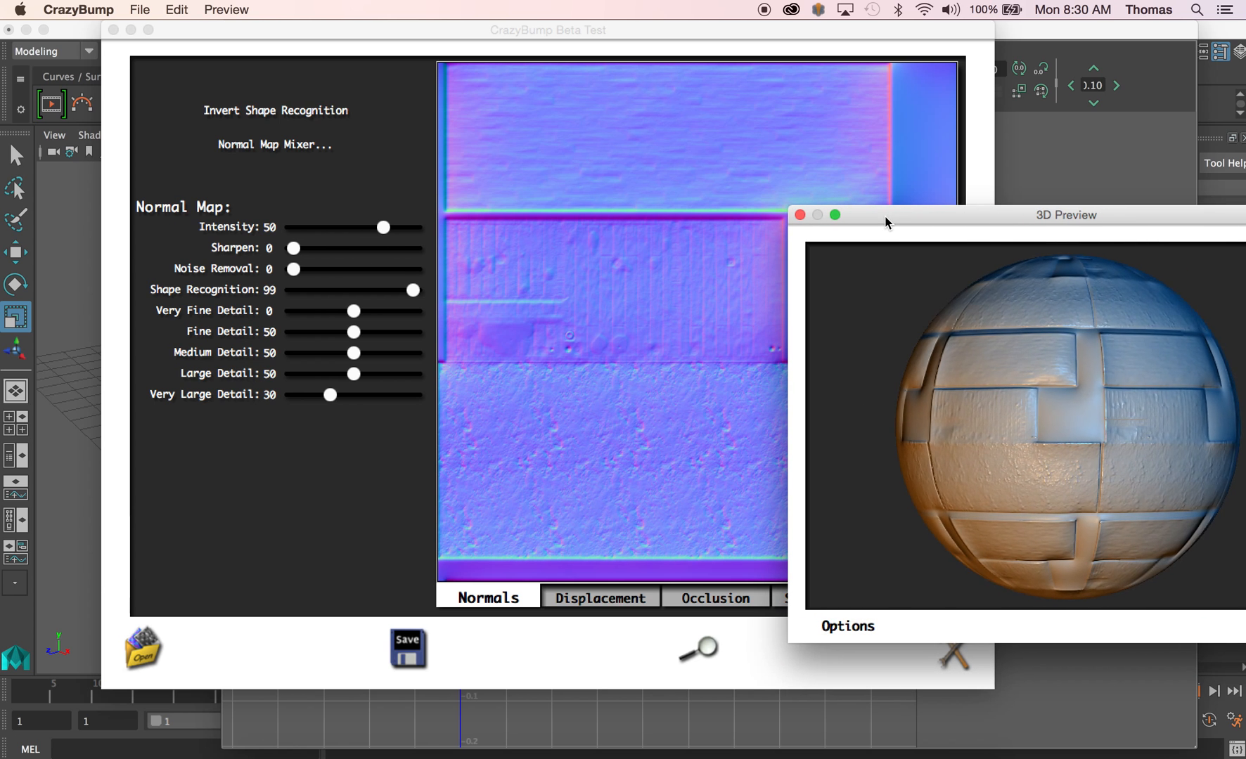
{"action": "left_click_drag", "start_coordinate": [891, 220], "coordinate": [947, 236]}
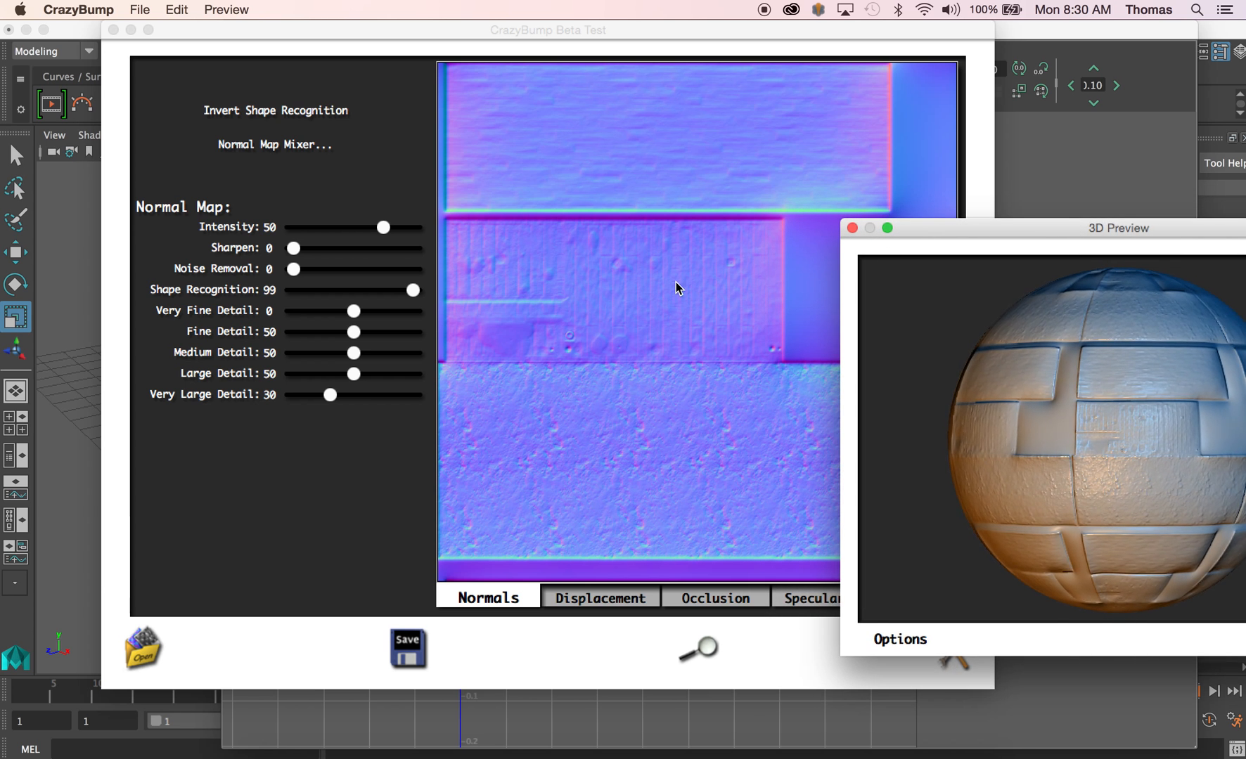
Set the normal map's Intensity to 41, moving the 3D Preview window clear of the map
{"action": "mouse_move", "coordinate": [383, 227]}
{"action": "left_mouse_down"}
{"action": "mouse_move", "coordinate": [325, 226]}
{"action": "mouse_move", "coordinate": [360, 227]}
{"action": "left_mouse_up"}
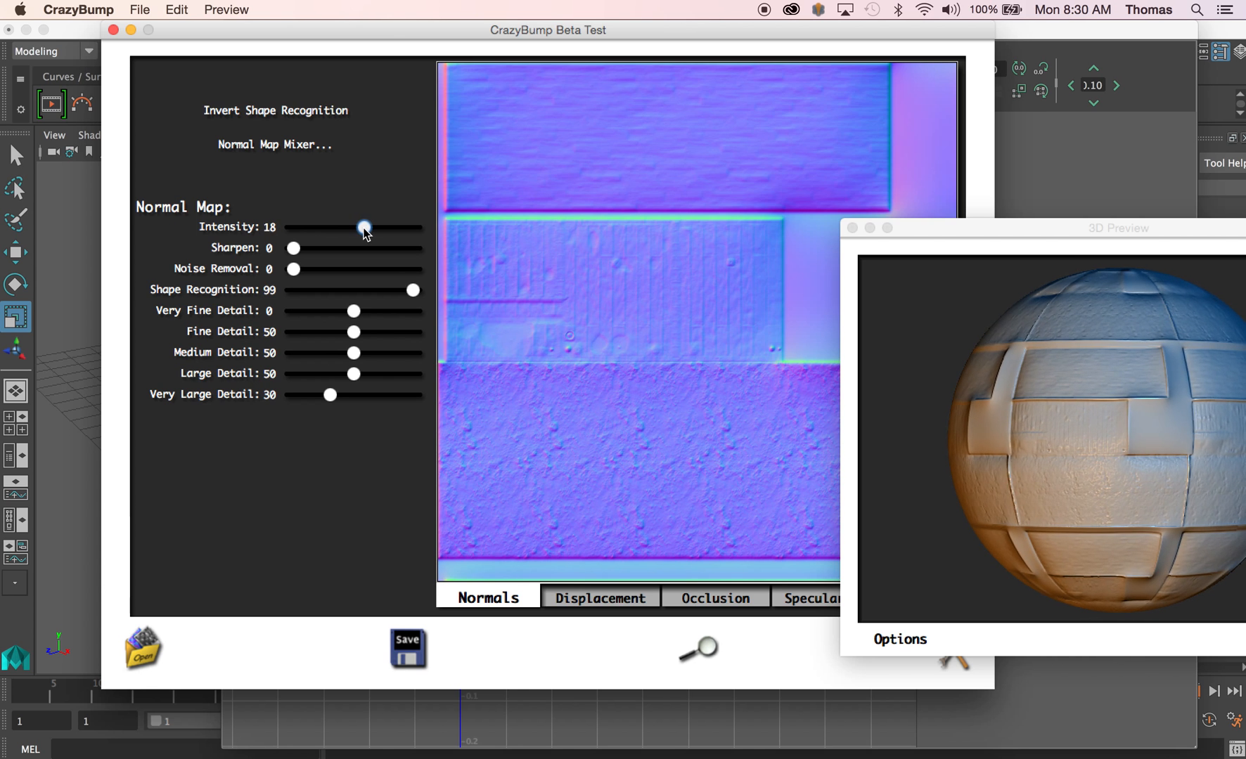
{"action": "left_click_drag", "start_coordinate": [360, 228], "coordinate": [384, 227]}
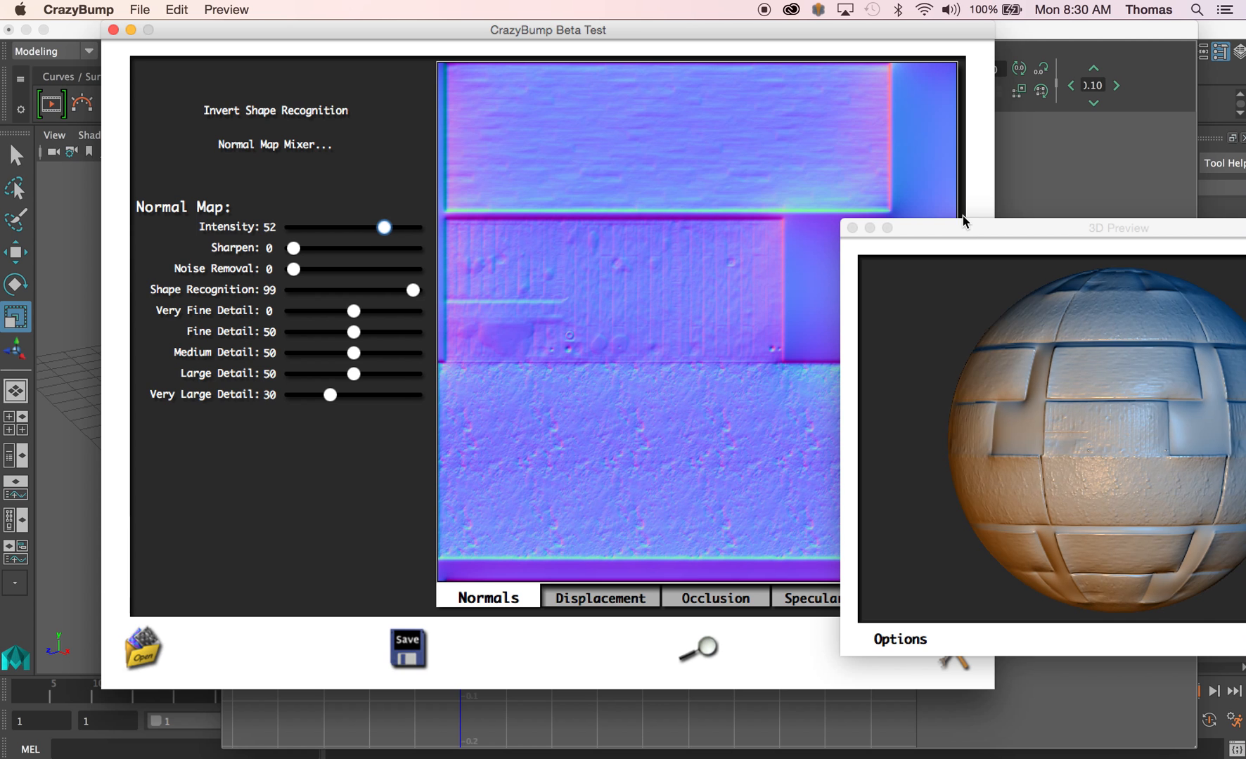
{"action": "left_click_drag", "start_coordinate": [973, 228], "coordinate": [1114, 224]}
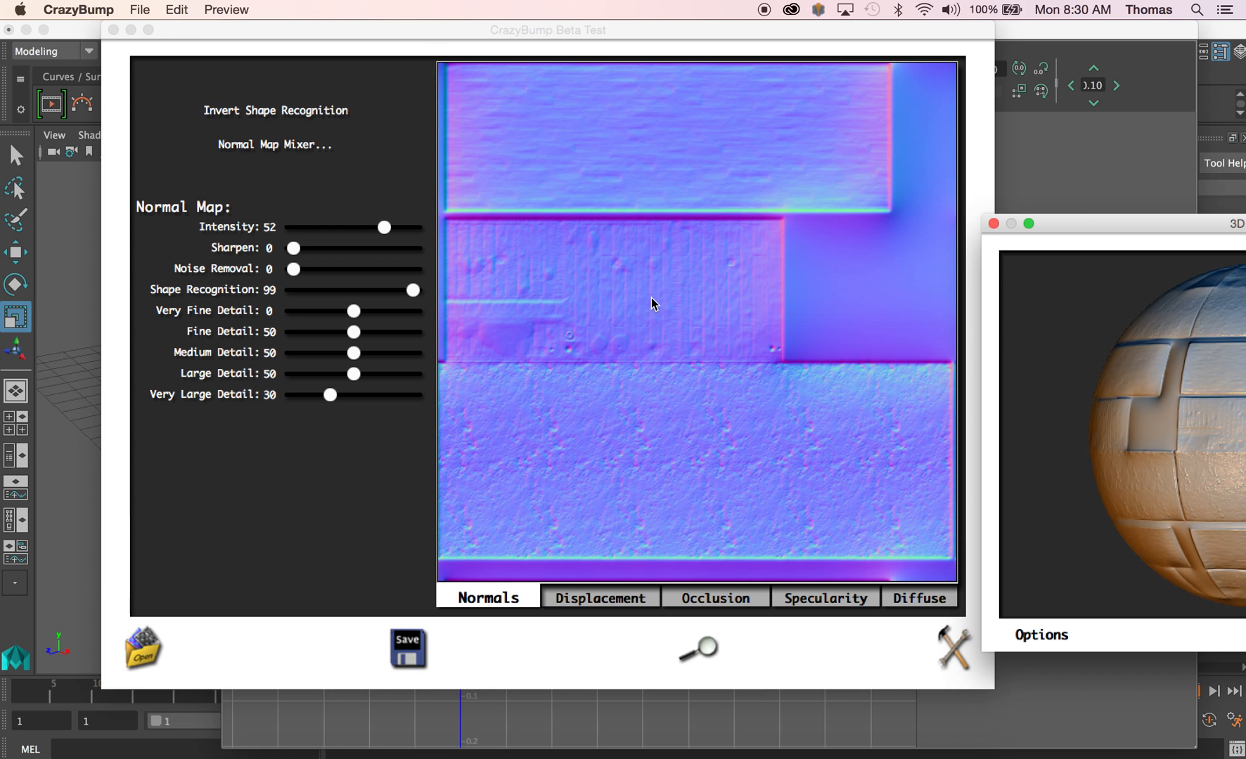
{"action": "left_click", "coordinate": [385, 235]}
{"action": "left_click_drag", "start_coordinate": [385, 234], "coordinate": [354, 232]}
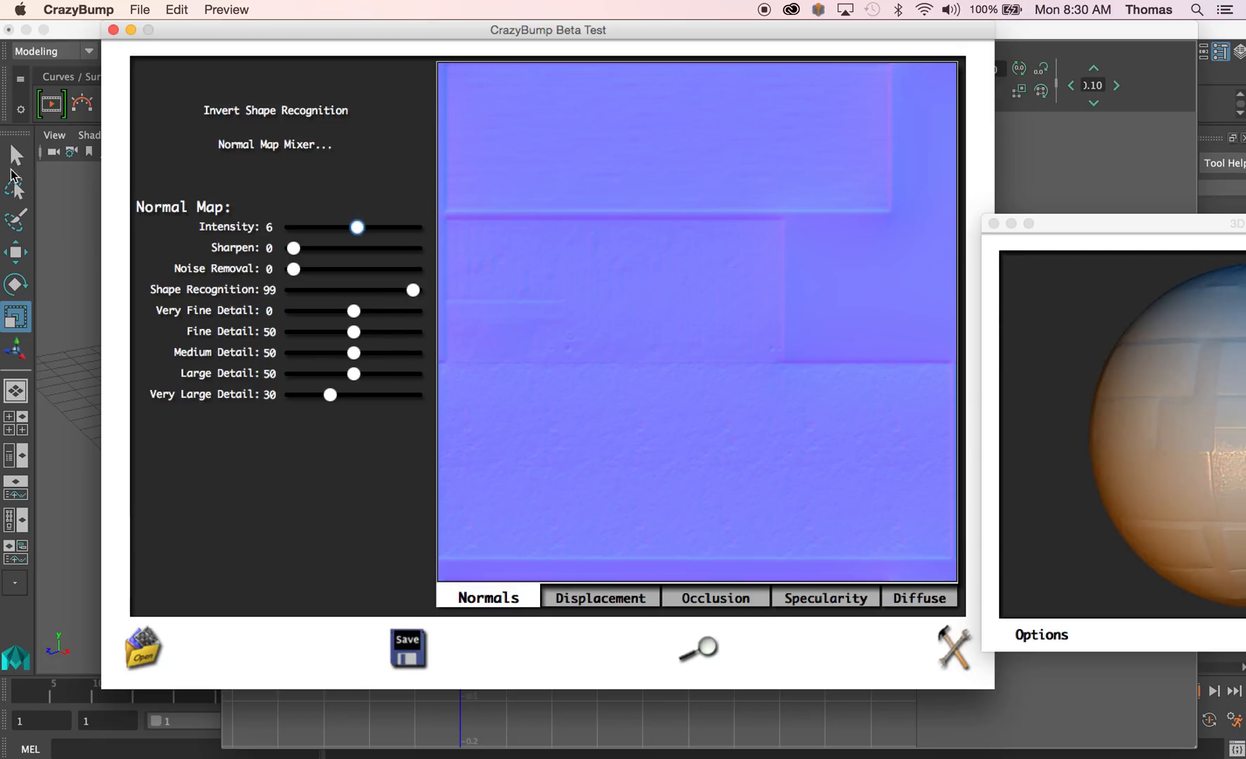
{"action": "left_click_drag", "start_coordinate": [354, 229], "coordinate": [377, 226]}
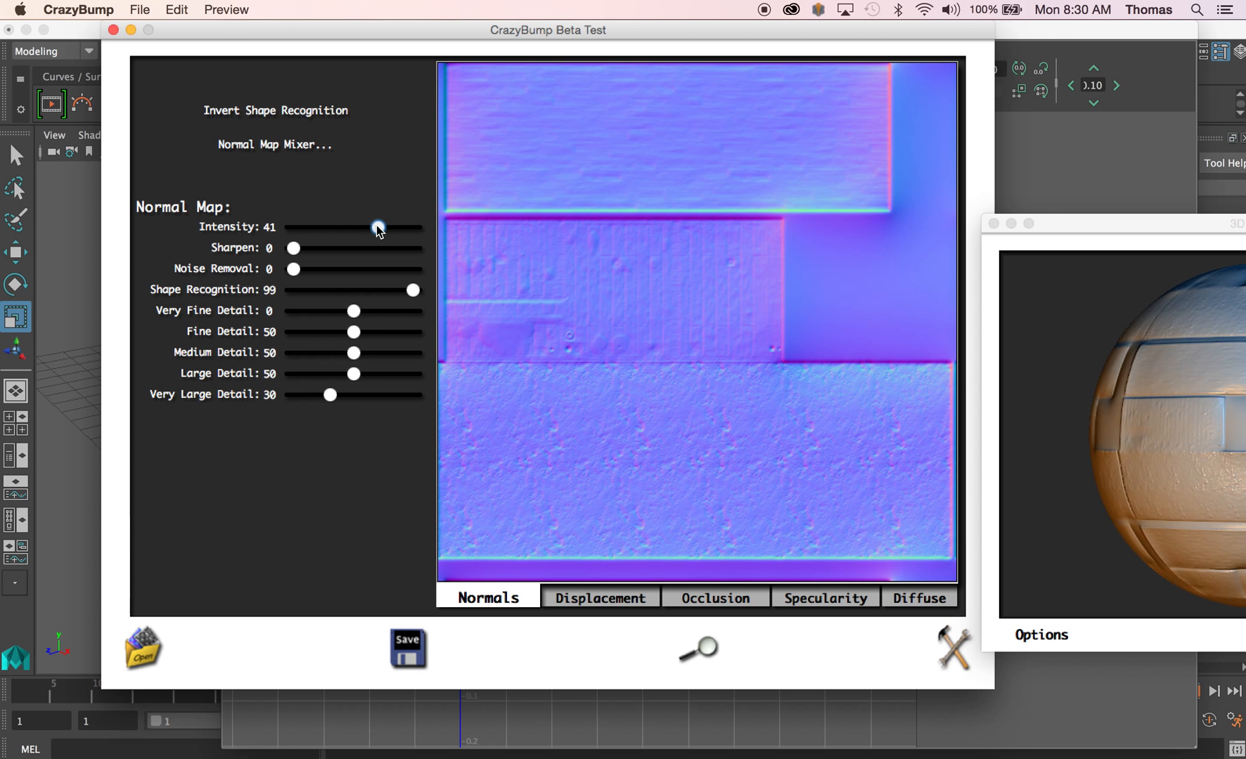
Save the normals to file as main_house_NRM in the Final UV texture folder
{"action": "left_click", "coordinate": [413, 651]}
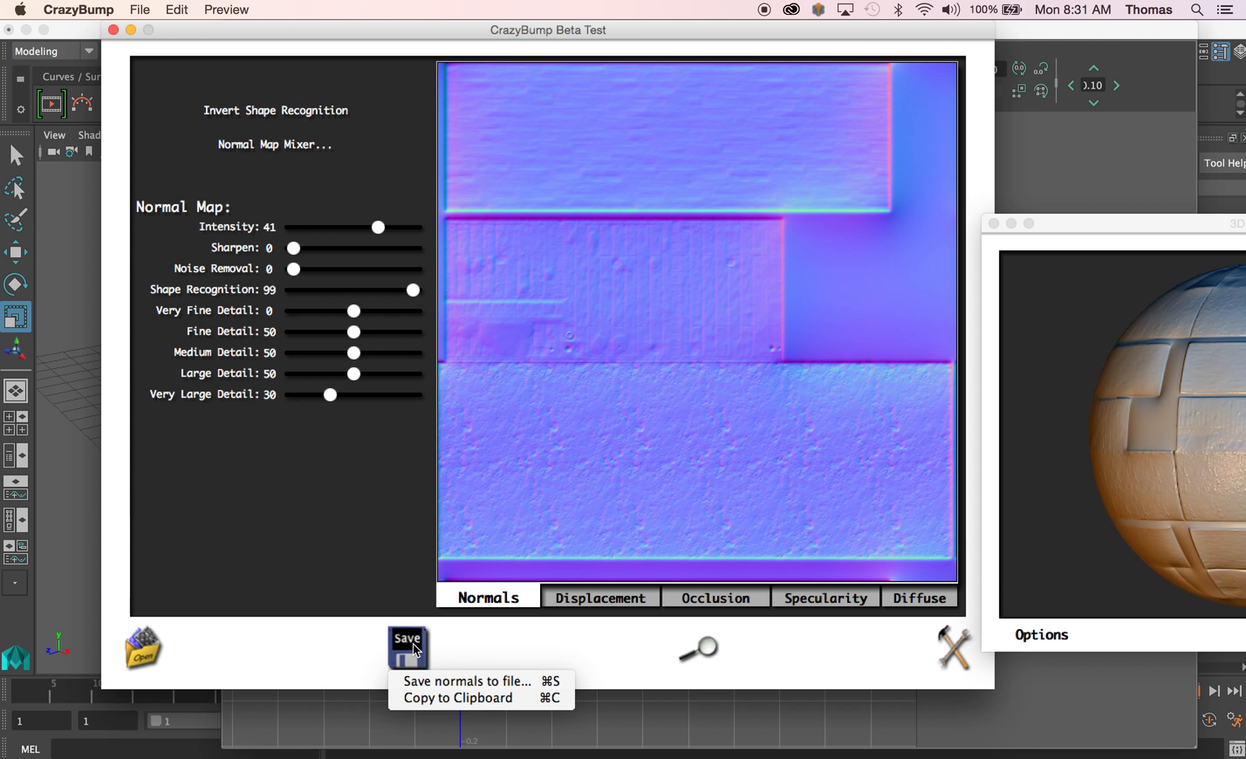
{"action": "left_click", "coordinate": [428, 681]}
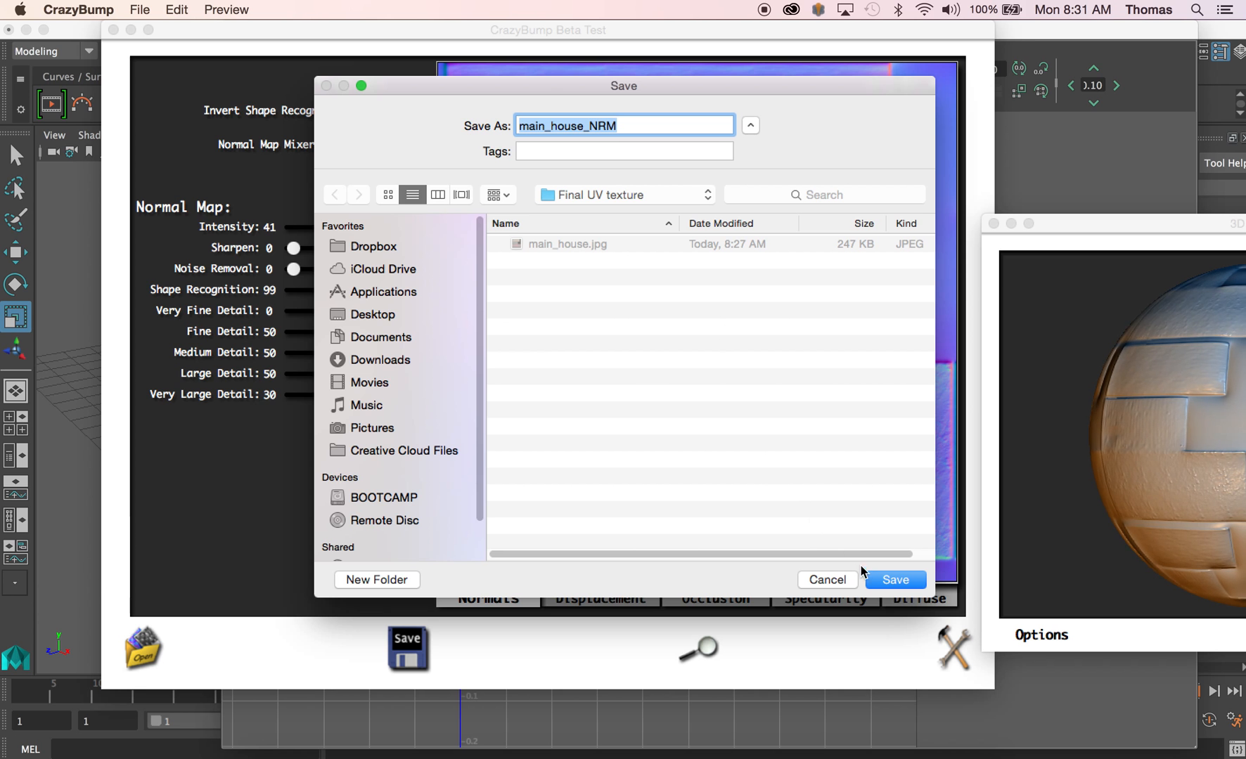
{"action": "left_click", "coordinate": [884, 580]}
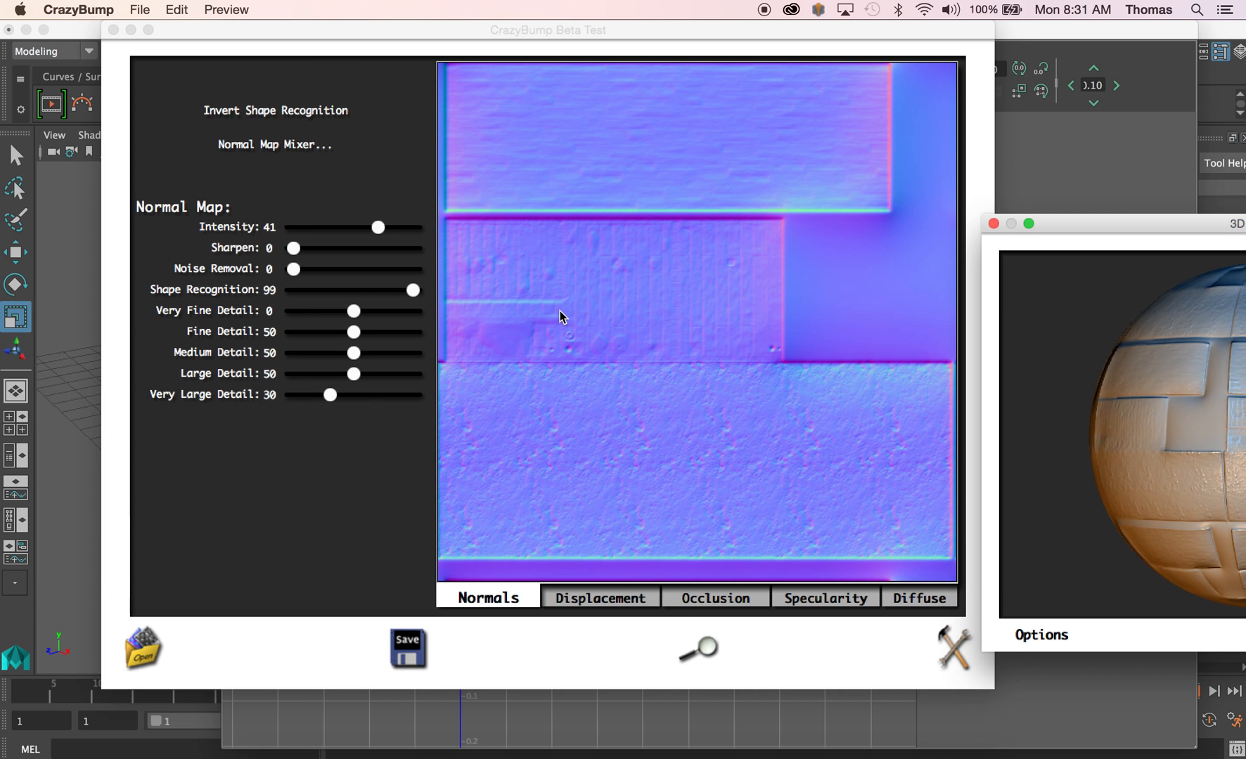
Put away the CrazyBump and textures folder windows and close Maya's UV Editor to reveal the perspective view
{"action": "left_click", "coordinate": [131, 30]}
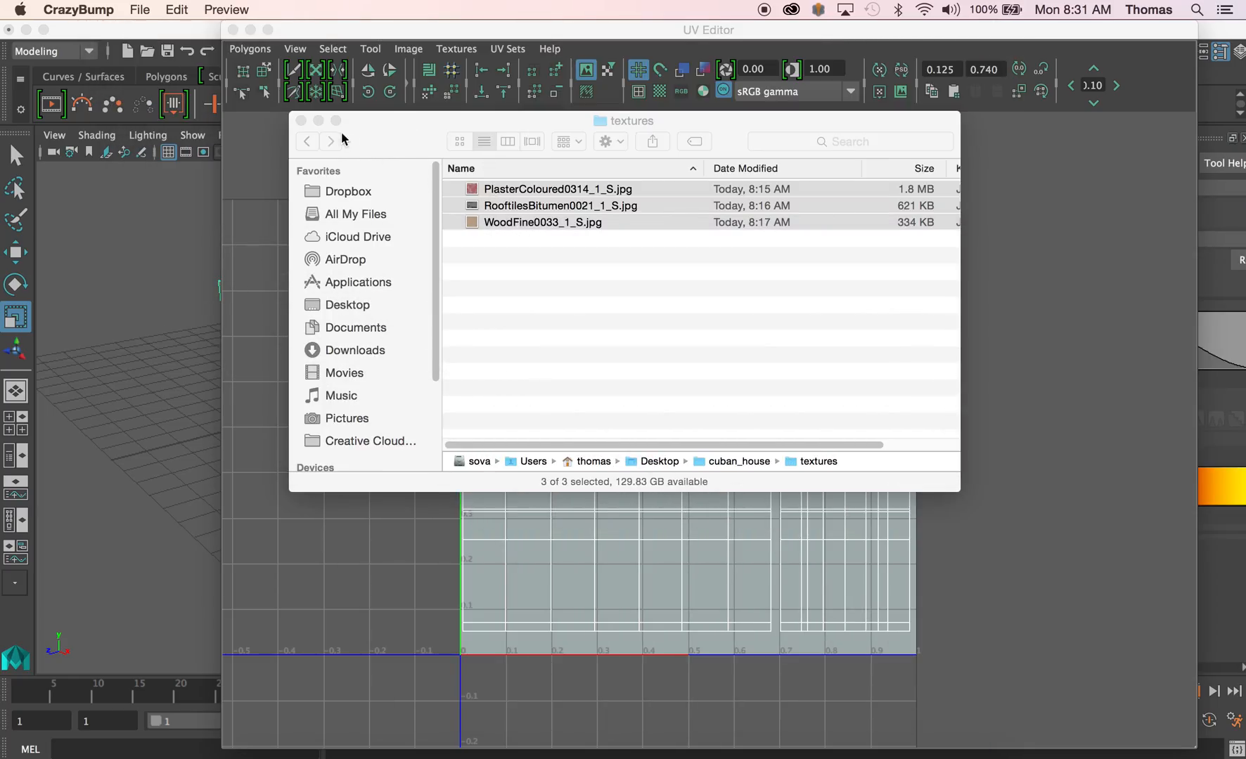
{"action": "left_click", "coordinate": [301, 121]}
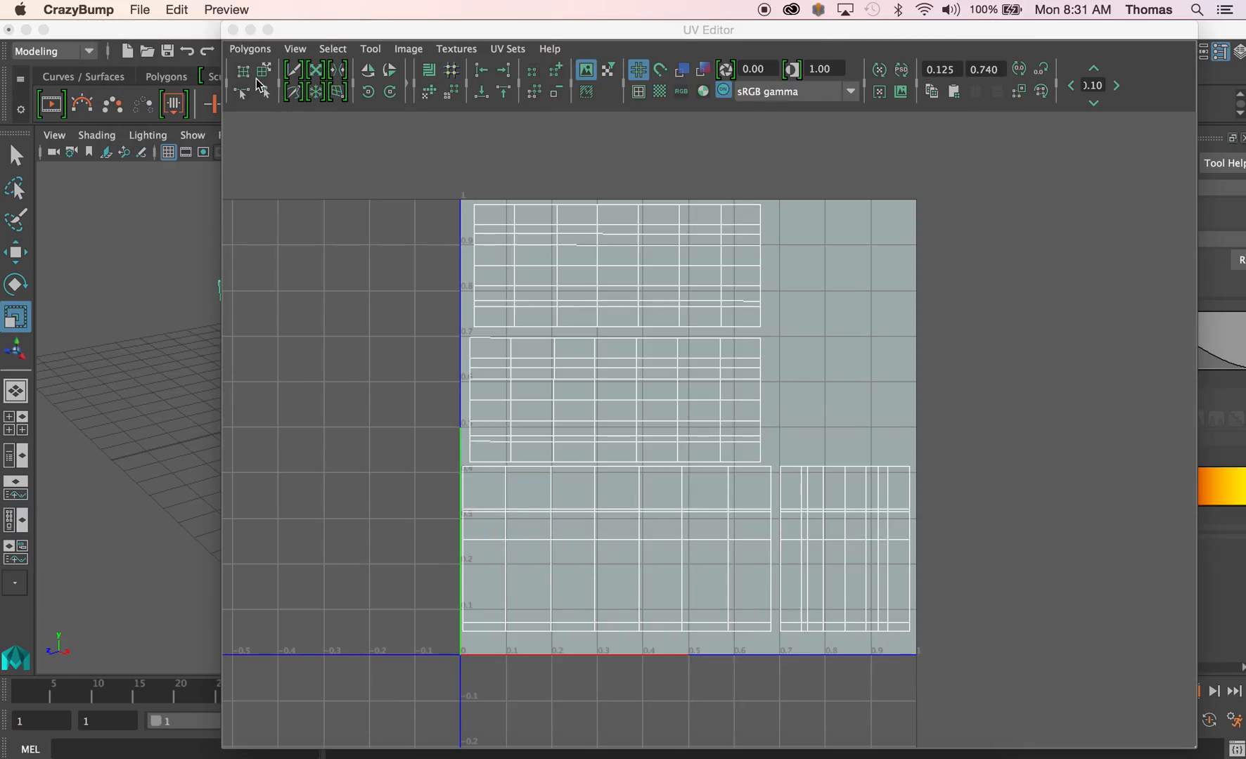
{"action": "left_click", "coordinate": [232, 30]}
{"action": "left_click", "coordinate": [842, 370]}
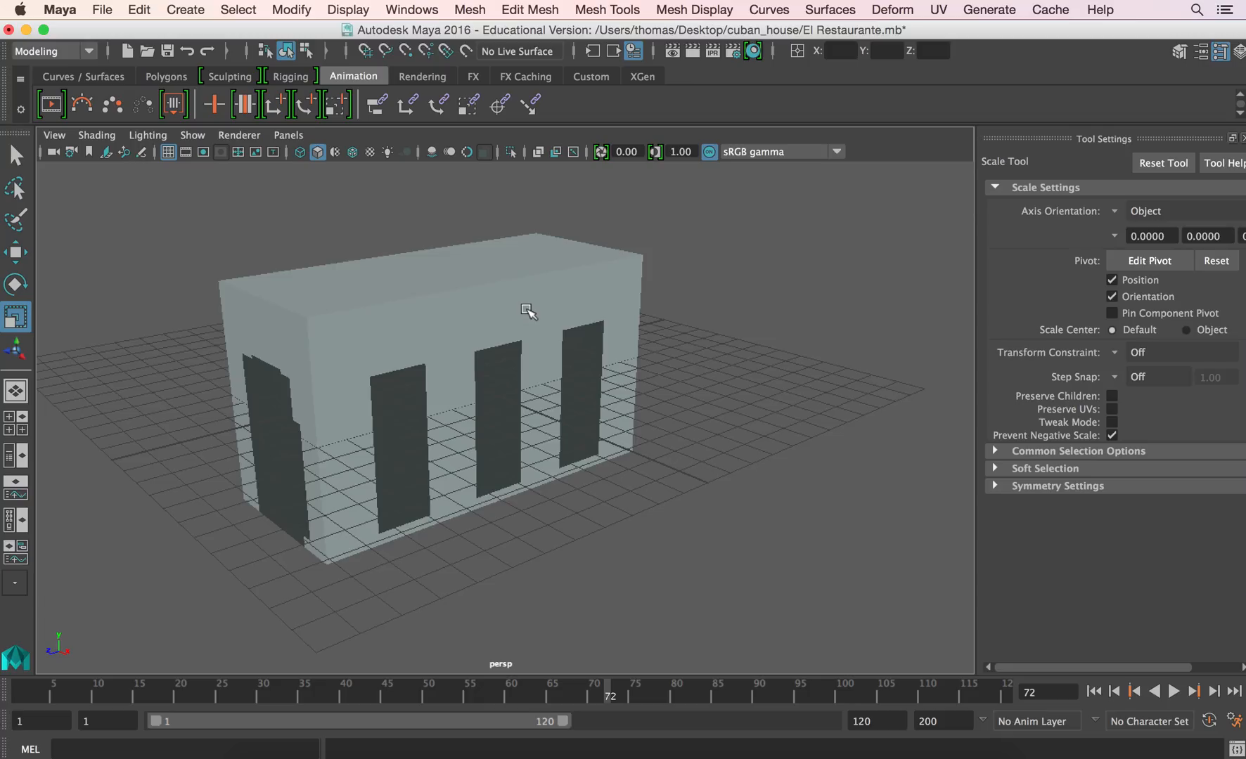
Select the house mesh, switch to the Rendering menu set, and assign it a new Lambert material
{"action": "left_click", "coordinate": [525, 312]}
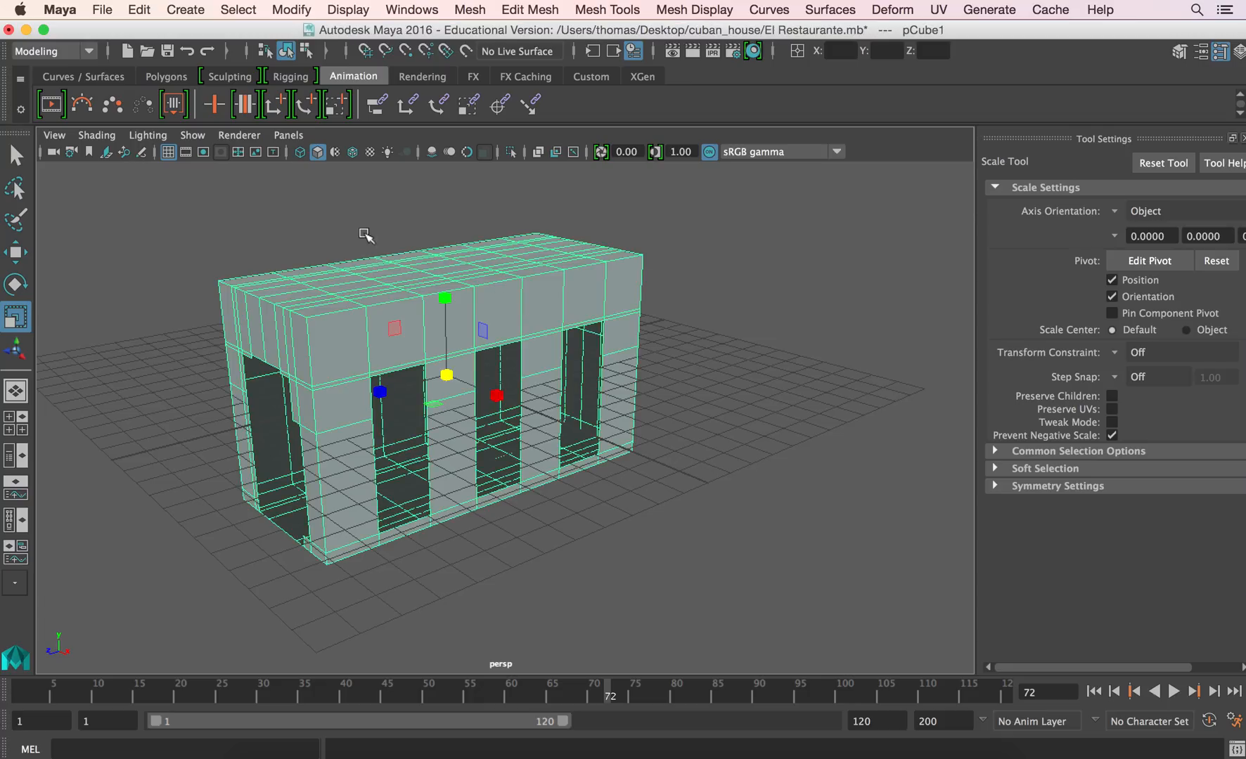
{"action": "left_click", "coordinate": [88, 51]}
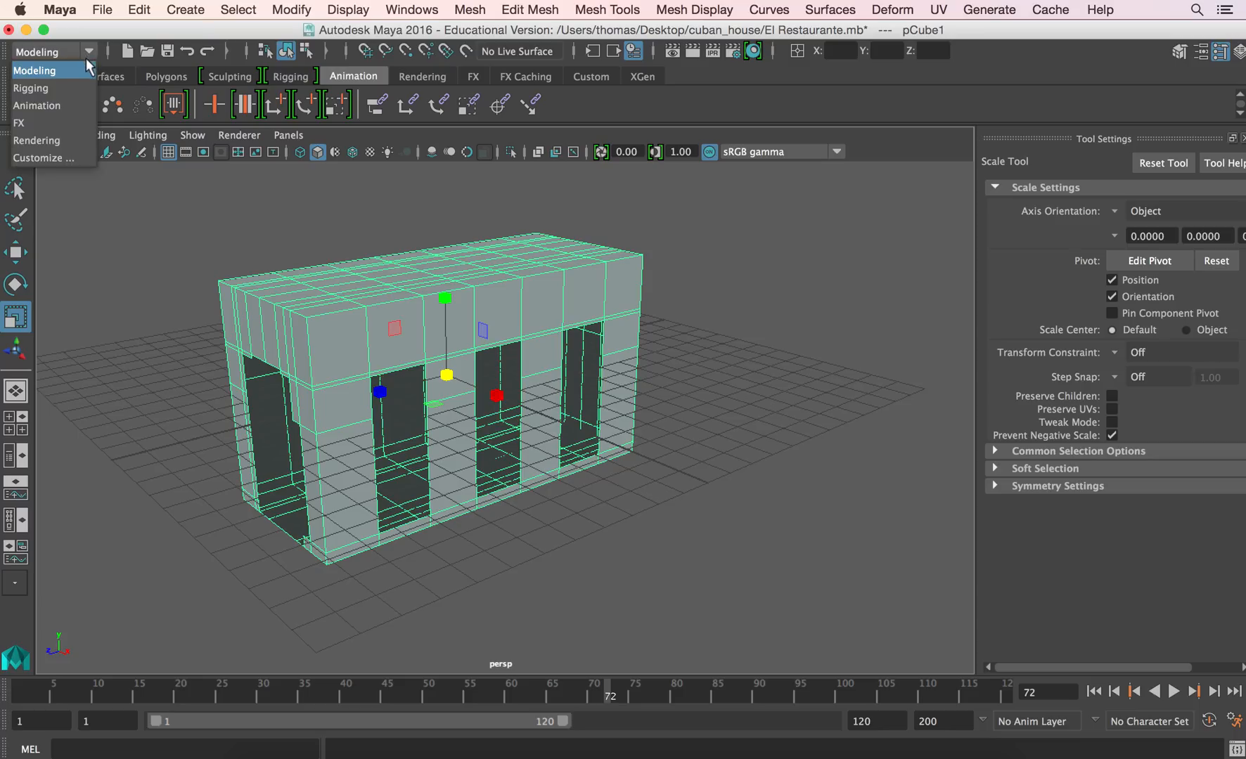
{"action": "left_click", "coordinate": [78, 140]}
{"action": "left_click", "coordinate": [682, 213]}
{"action": "left_click", "coordinate": [531, 296]}
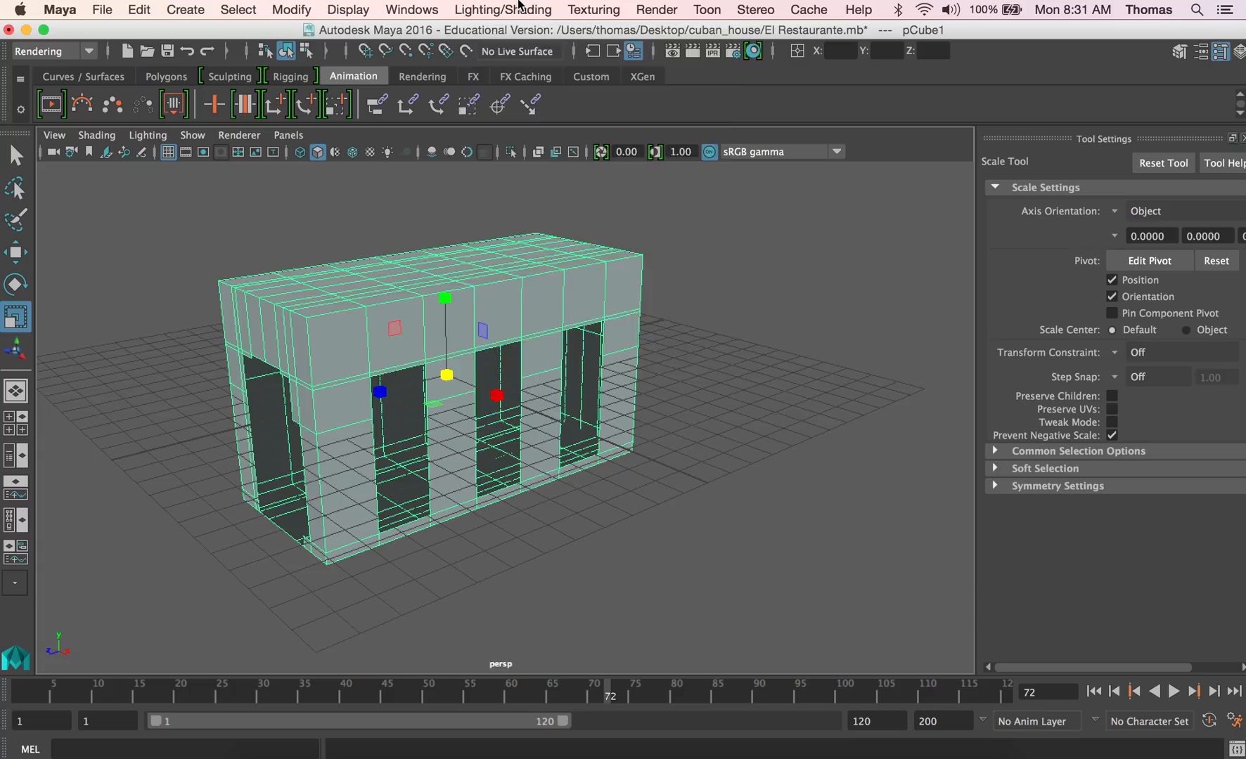
{"action": "left_click", "coordinate": [518, 7]}
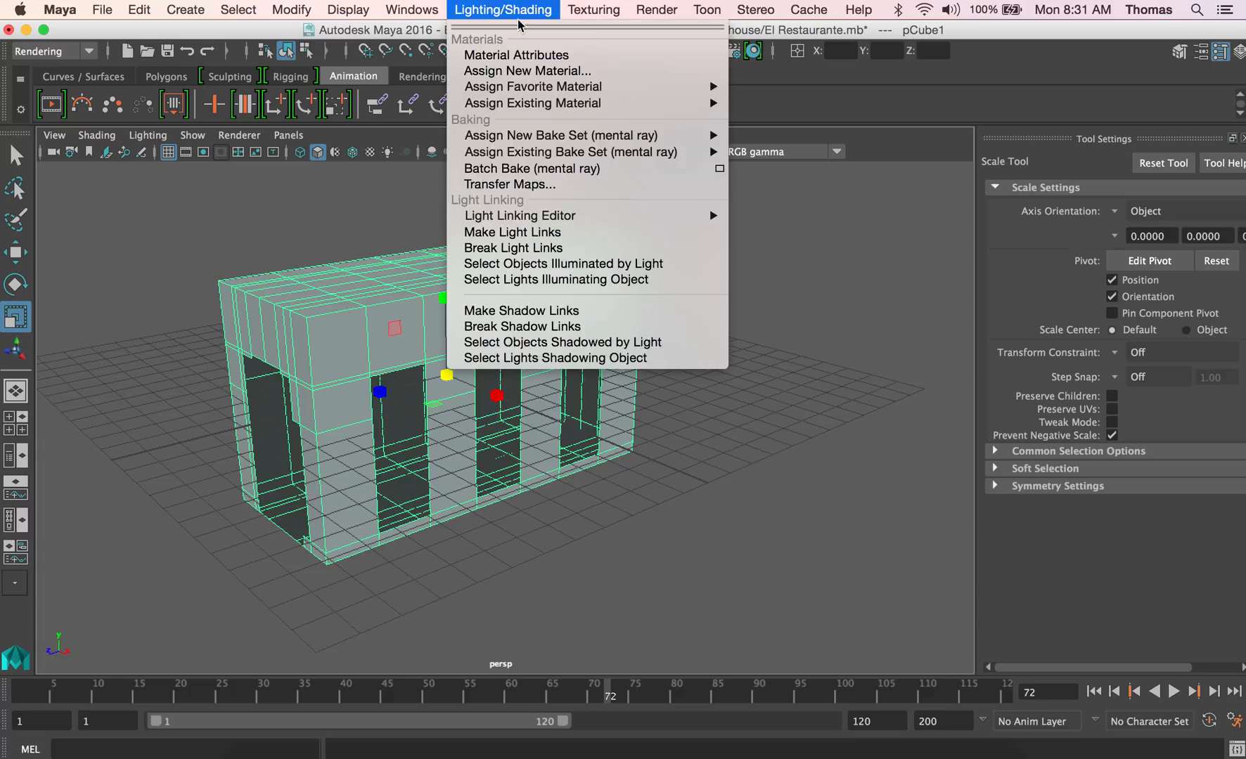
{"action": "left_click", "coordinate": [522, 74]}
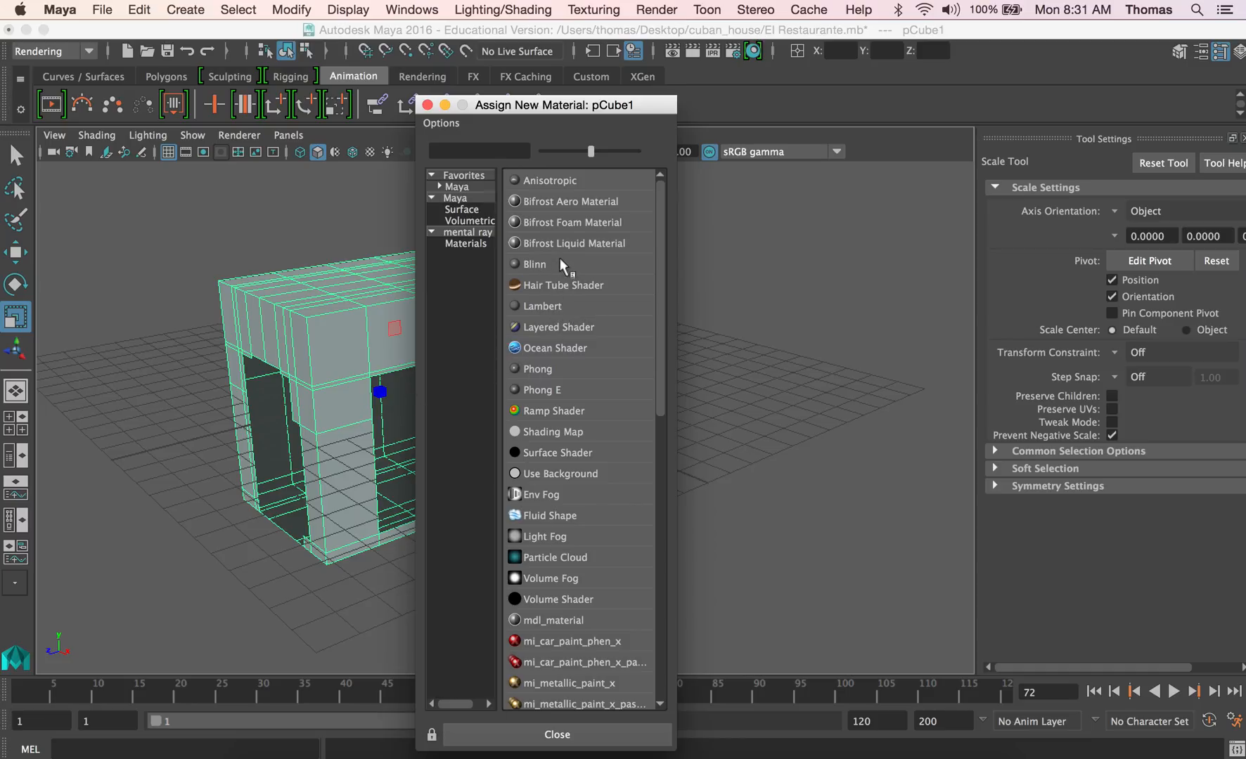
{"action": "left_click", "coordinate": [561, 303]}
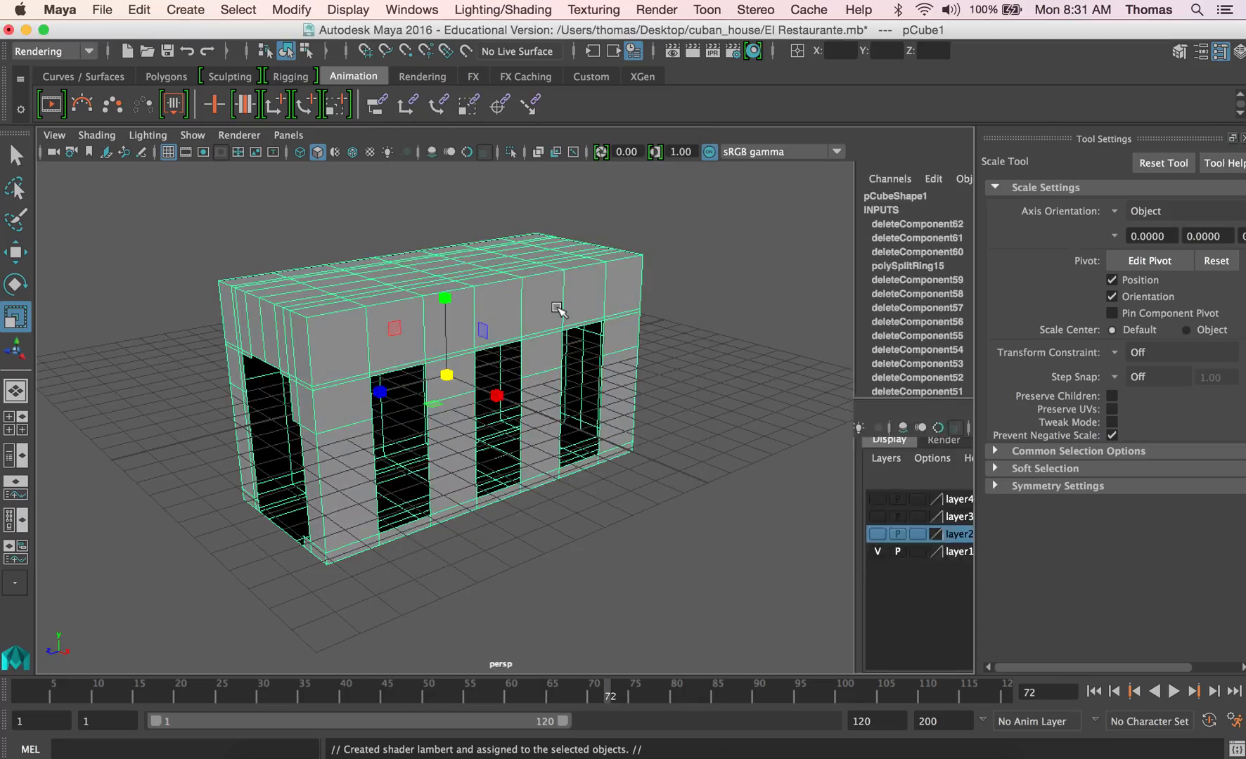
Connect a File texture to the Lambert's Color and load main_house.jpg from Desktop/cuban_house/Final UV texture
{"action": "left_click", "coordinate": [1193, 392]}
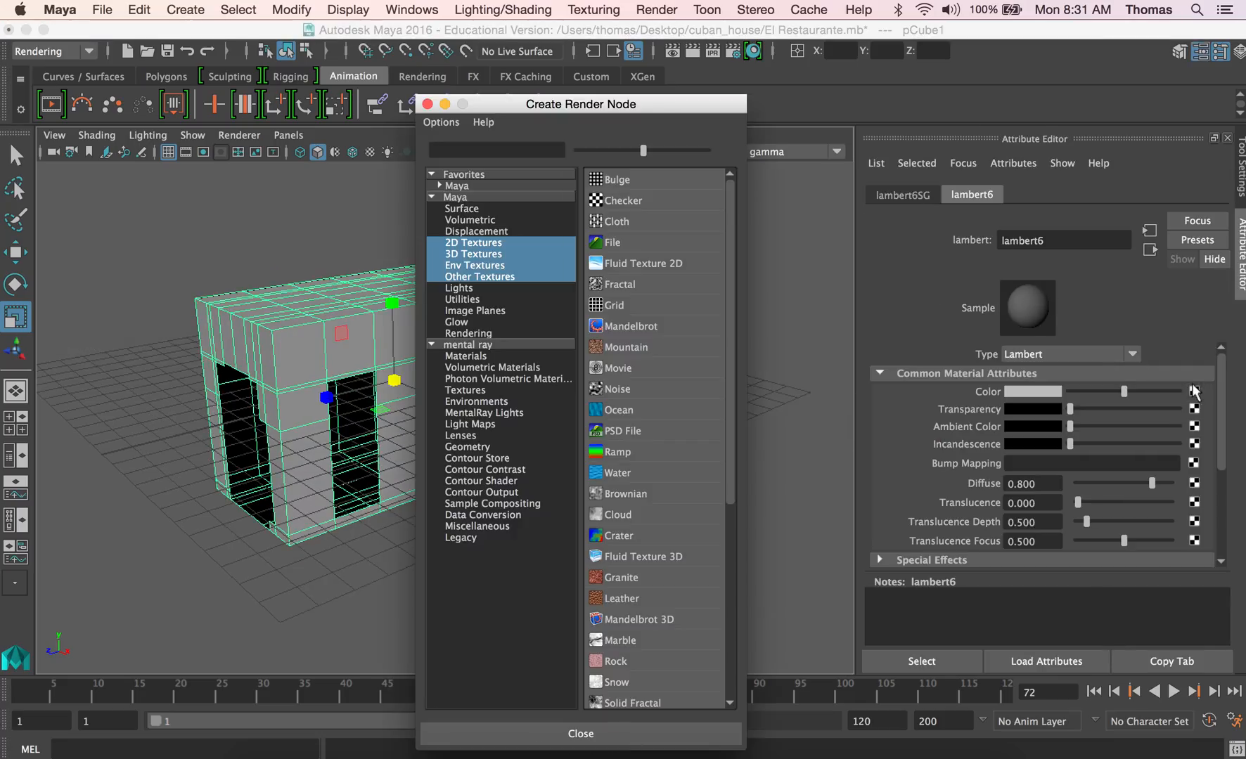
{"action": "left_click", "coordinate": [652, 245]}
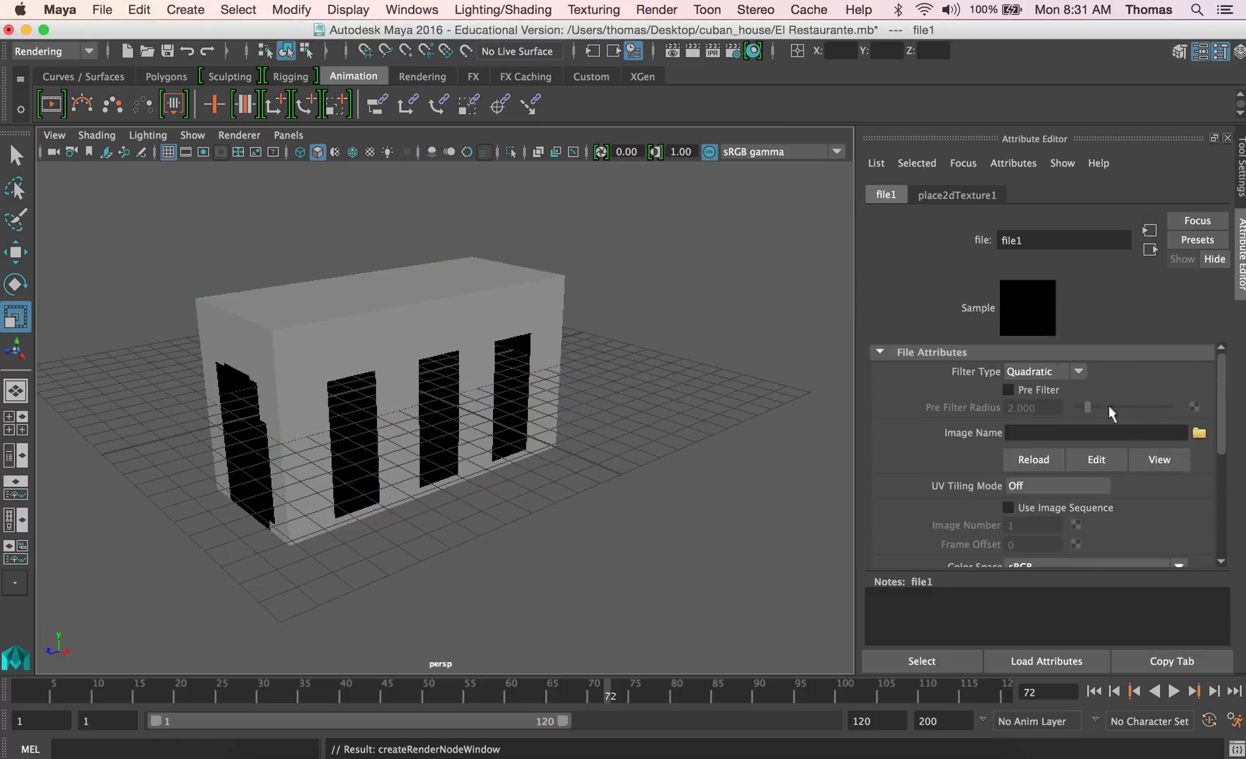
{"action": "left_click", "coordinate": [1199, 433]}
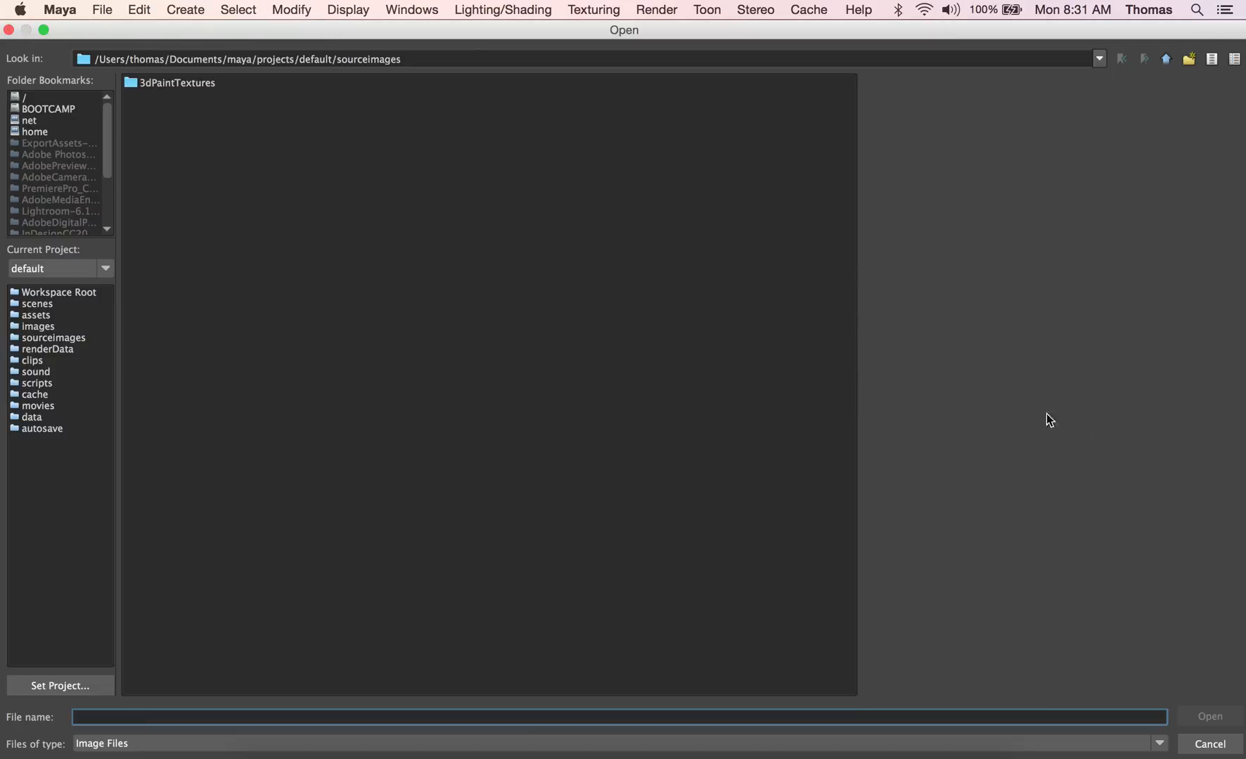
{"action": "left_click_drag", "start_coordinate": [107, 162], "coordinate": [103, 201]}
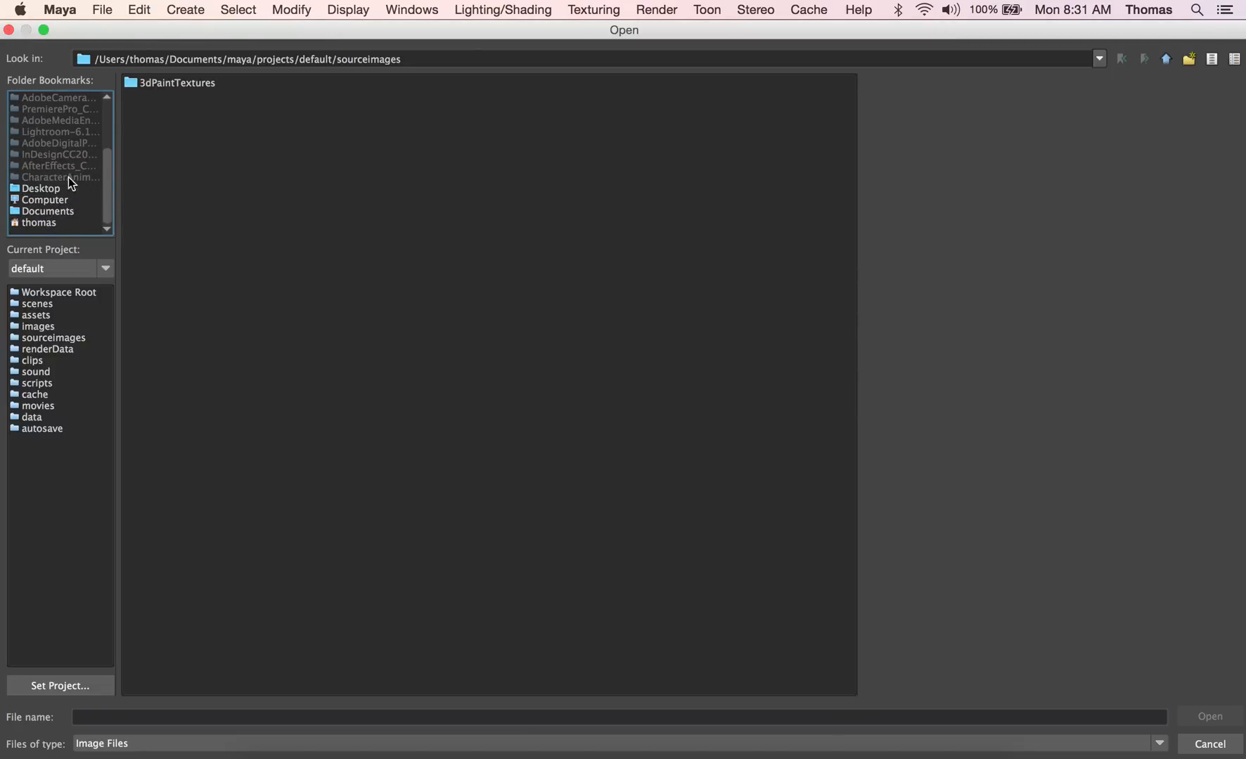
{"action": "left_click", "coordinate": [54, 189]}
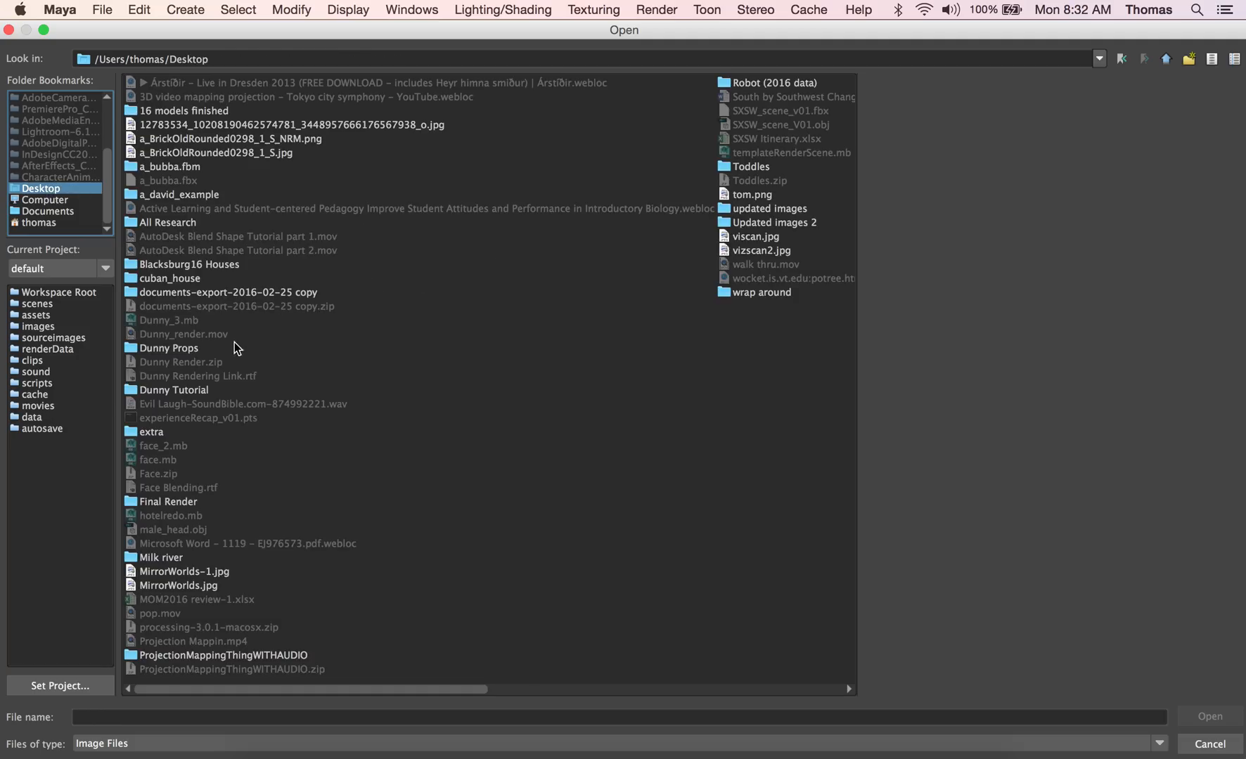
{"action": "double_click", "coordinate": [181, 279]}
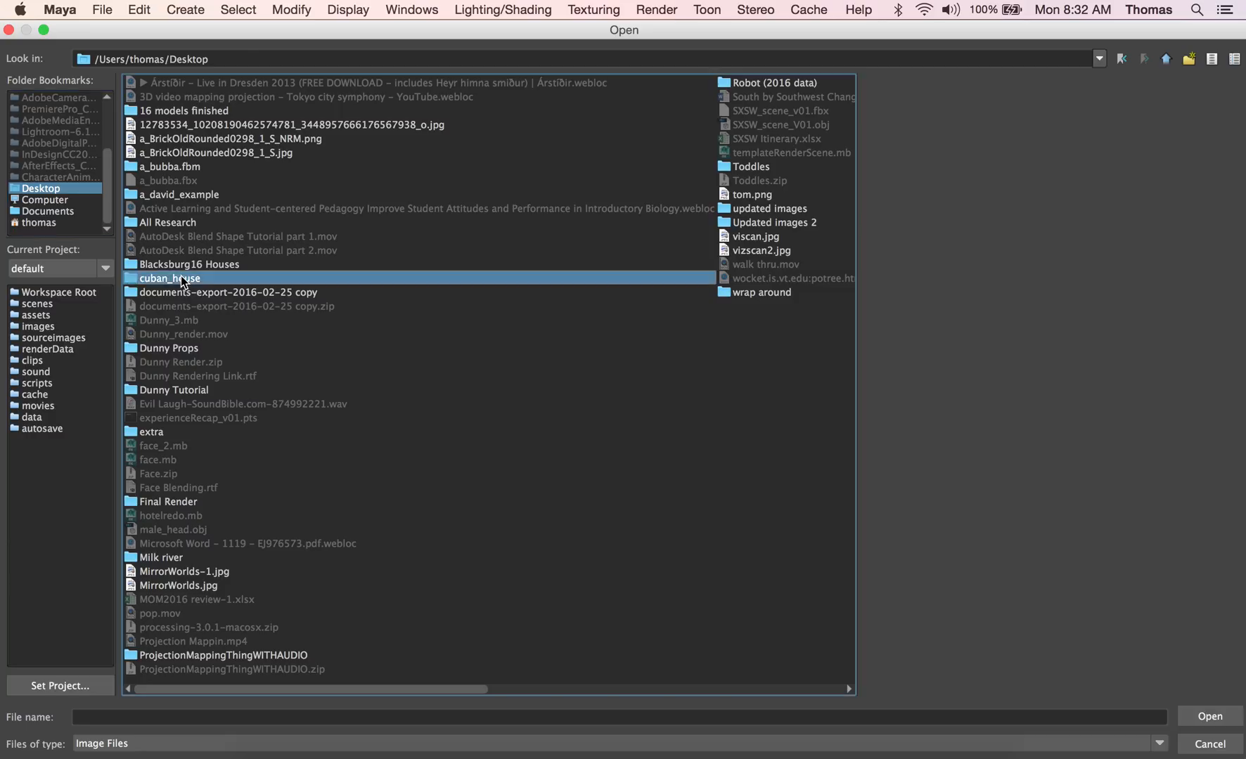
{"action": "double_click", "coordinate": [172, 112]}
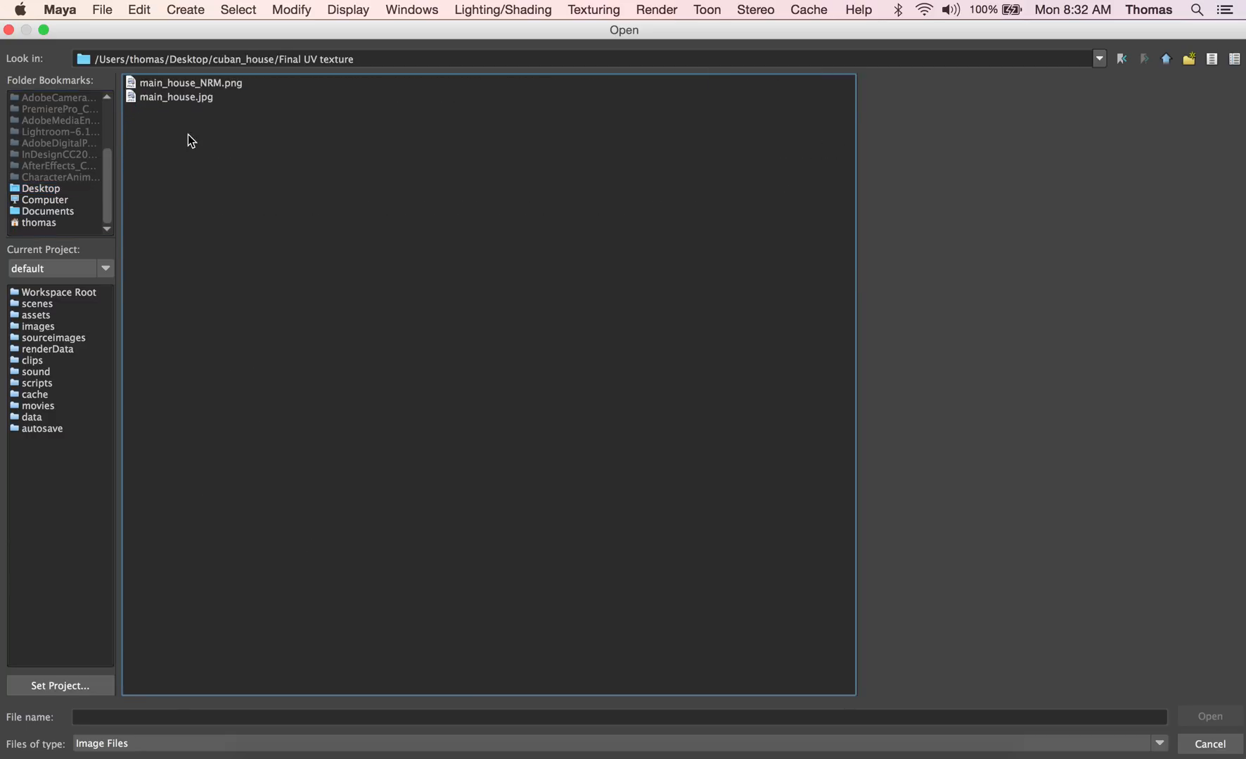
{"action": "left_click", "coordinate": [184, 96]}
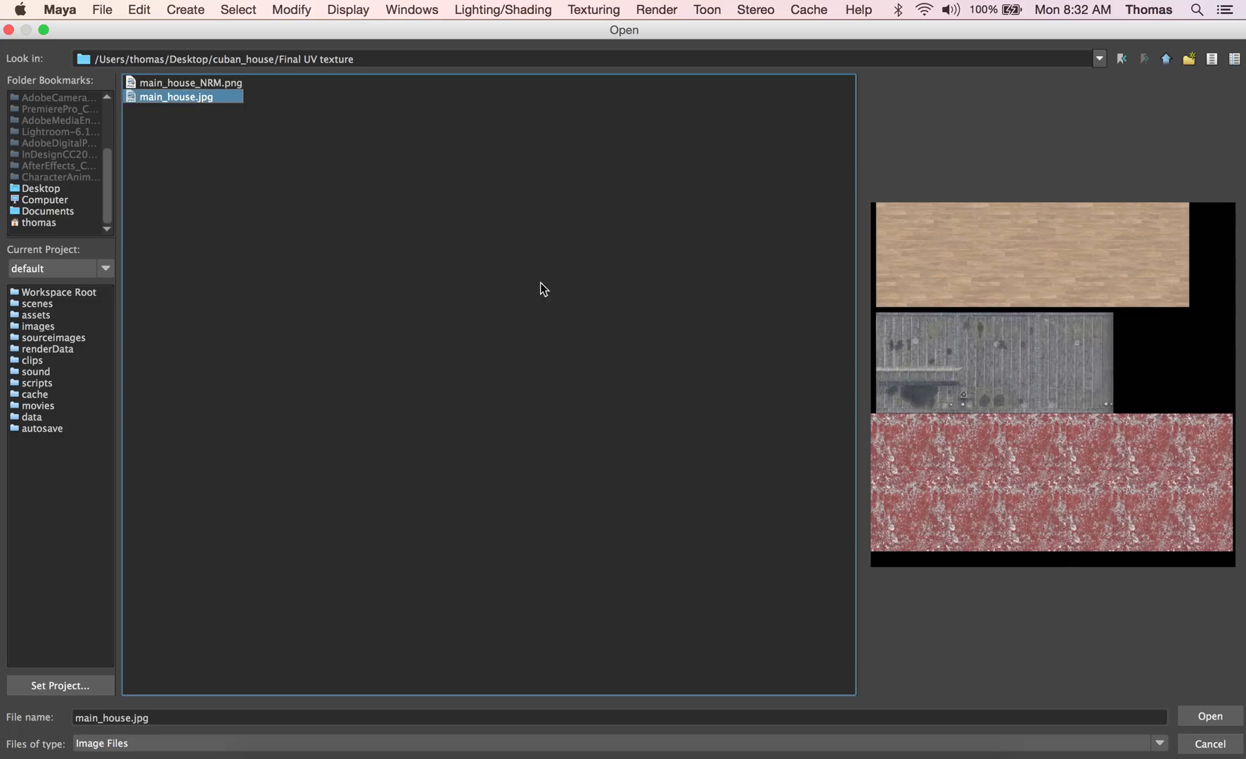
{"action": "left_click", "coordinate": [1210, 717]}
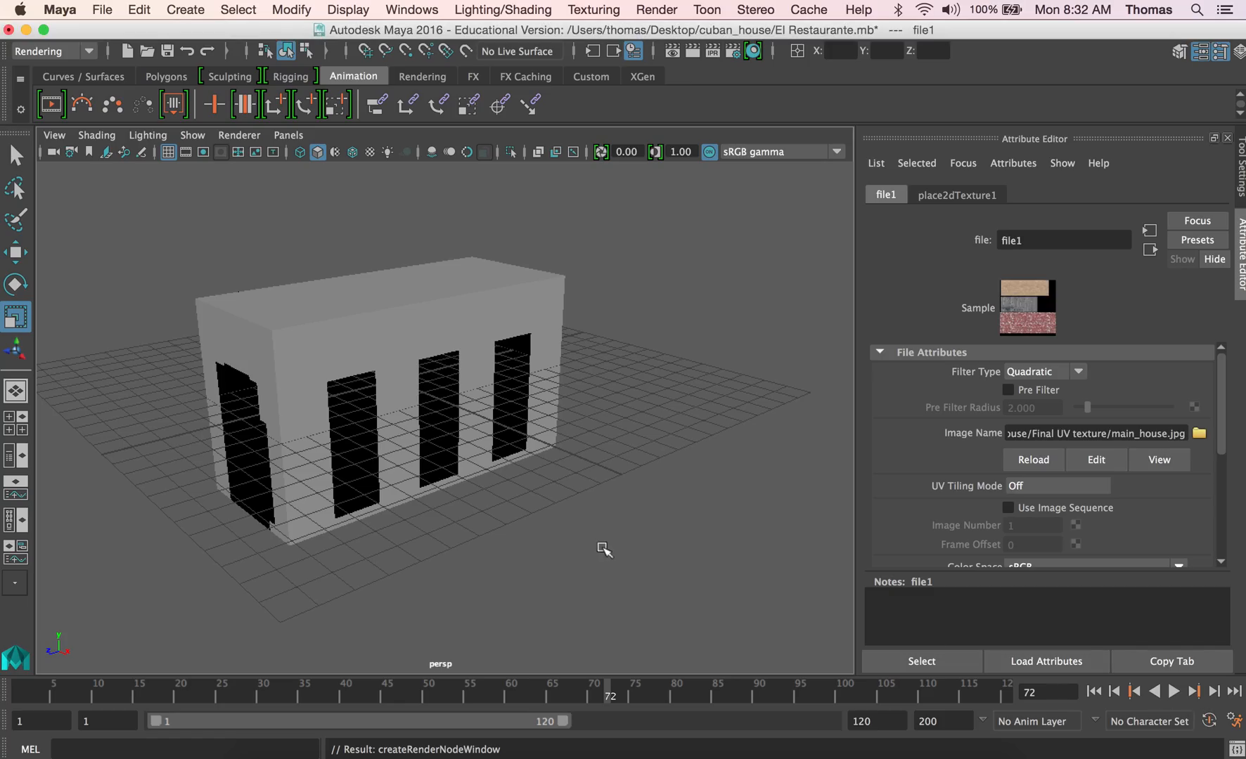
Turn on textured shading and examine how the texture falls on the house's roof, walls and underside
{"action": "key", "text": "6"}
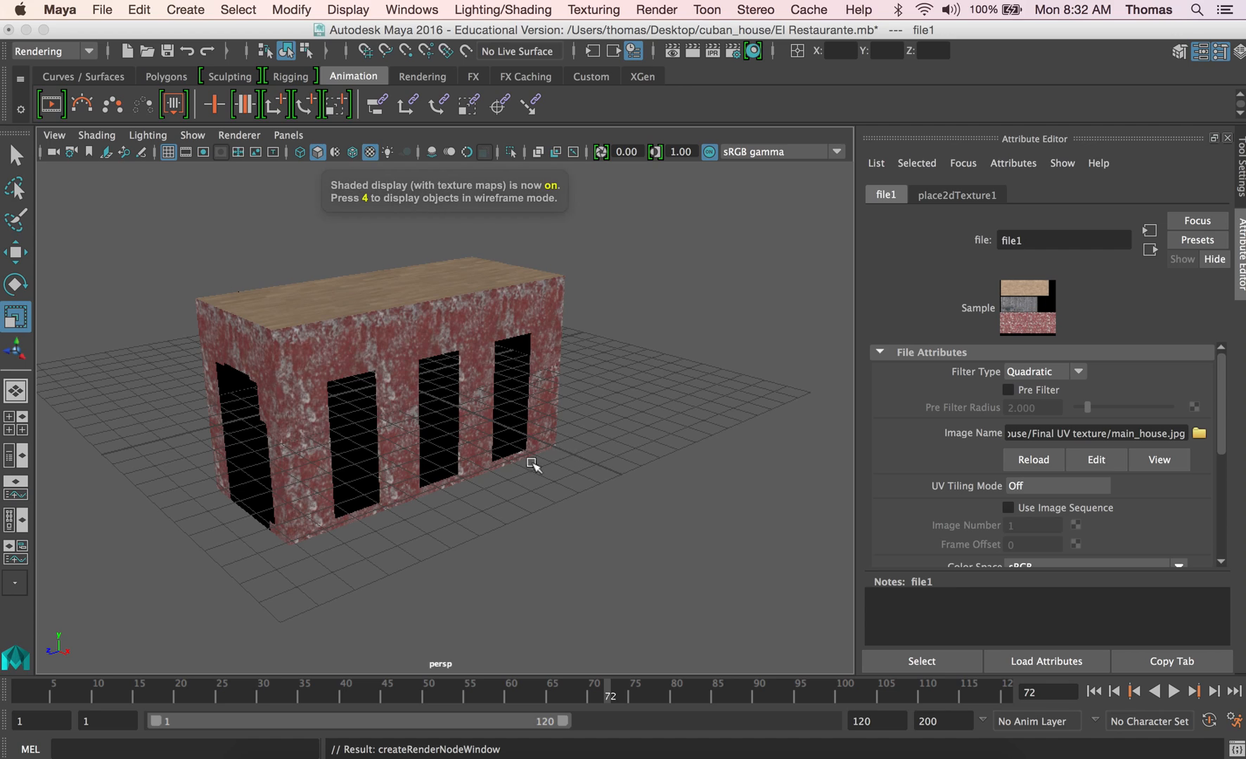
{"action": "right_click_drag", "start_coordinate": [272, 481], "coordinate": [386, 493], "text": "alt"}
{"action": "middle_click_drag", "start_coordinate": [447, 304], "coordinate": [745, 332], "text": "alt"}
{"action": "left_click_drag", "start_coordinate": [745, 332], "coordinate": [745, 361], "text": "alt"}
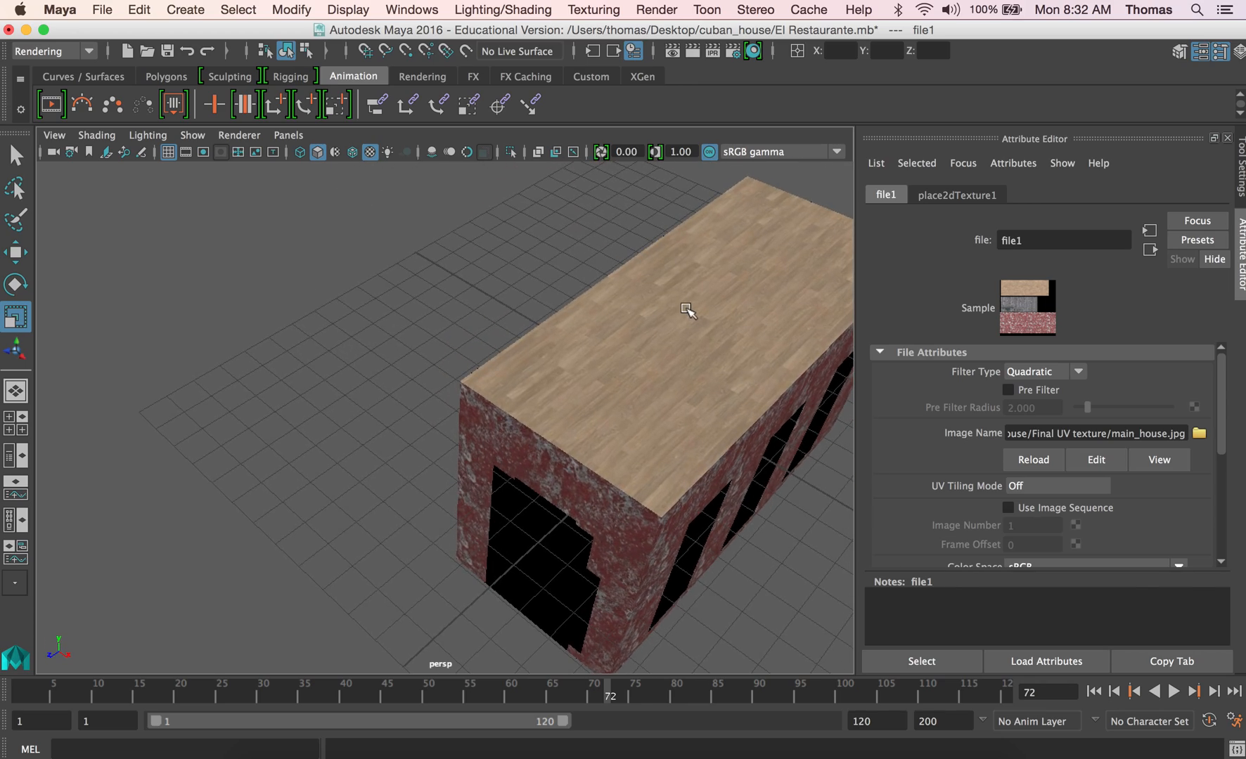
{"action": "middle_click_drag", "start_coordinate": [687, 306], "coordinate": [524, 280], "text": "alt"}
{"action": "left_click_drag", "start_coordinate": [525, 280], "coordinate": [459, 250], "text": "alt"}
{"action": "right_click_drag", "start_coordinate": [337, 278], "coordinate": [492, 298], "text": "alt"}
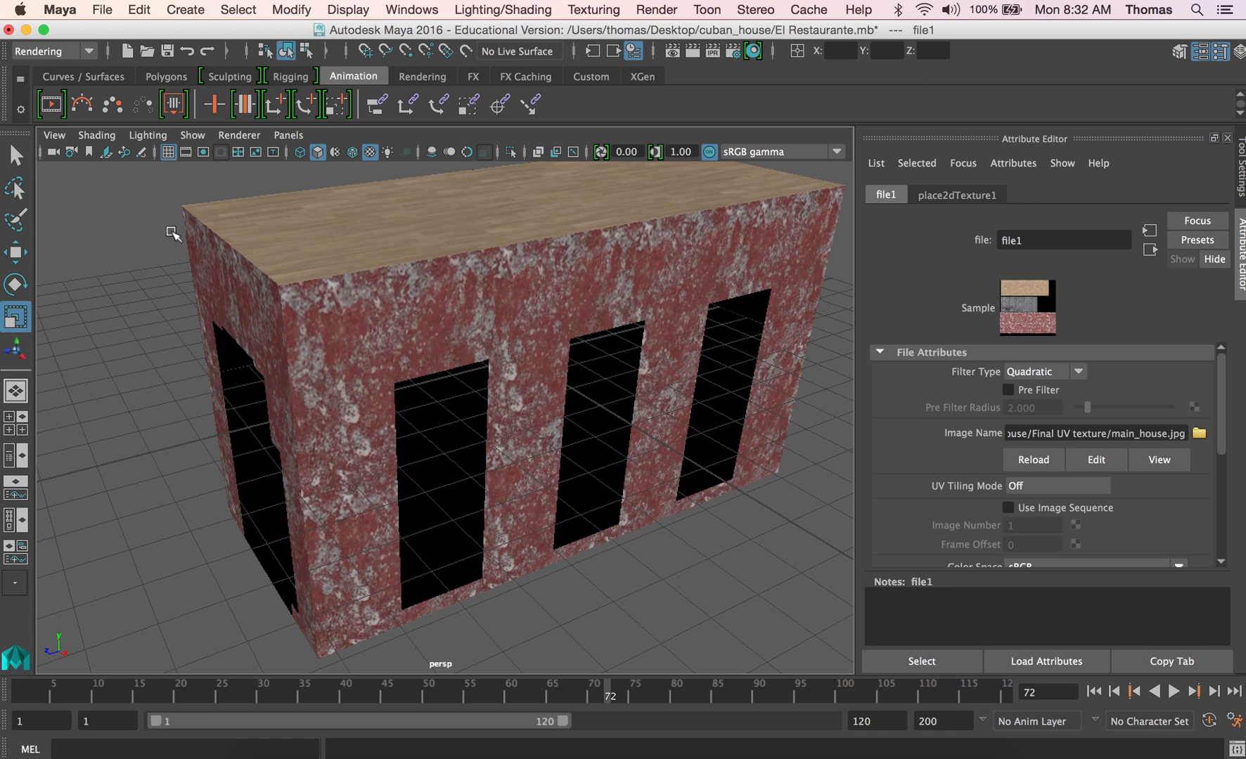
{"action": "left_click_drag", "start_coordinate": [289, 454], "coordinate": [268, 409], "text": "alt"}
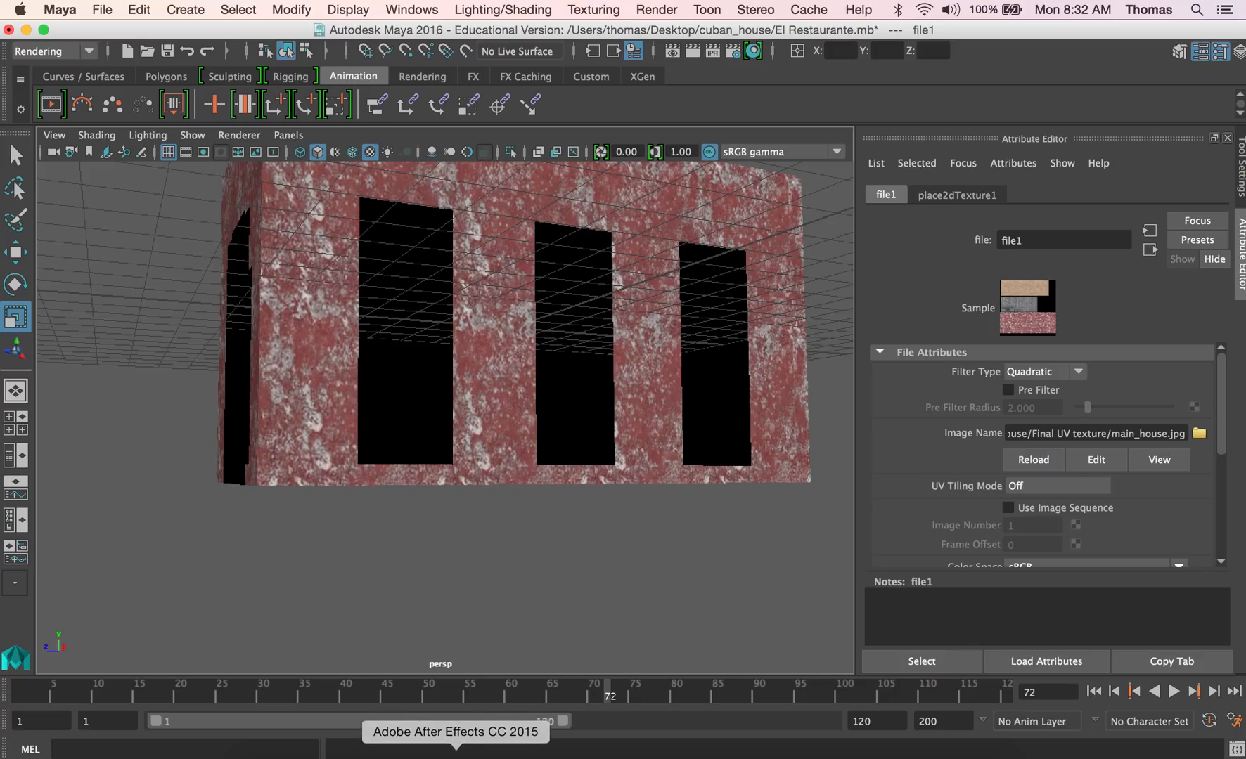
Switch to Photoshop and merge Layer 1 copy 2 and Layer 1 copy down into Layer 1
{"action": "right_click", "coordinate": [456, 756]}
{"action": "left_click", "coordinate": [468, 733]}
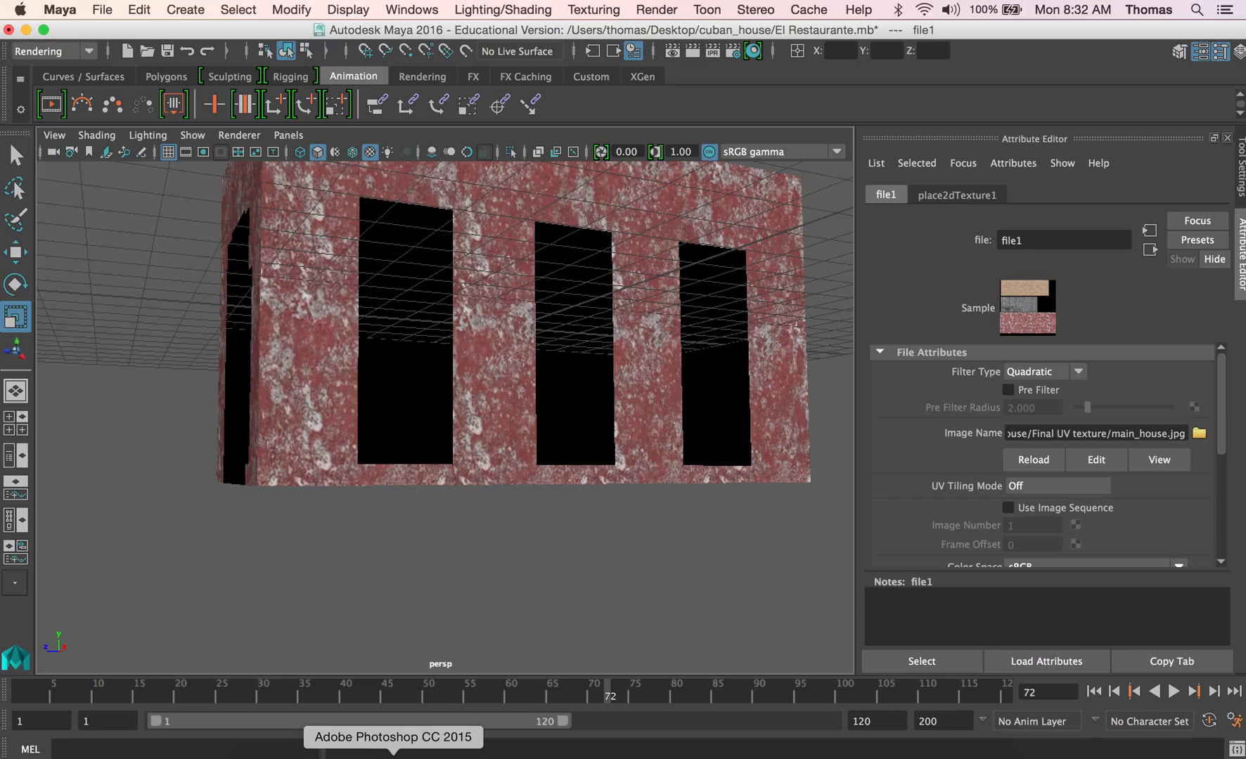
{"action": "left_click", "coordinate": [418, 753]}
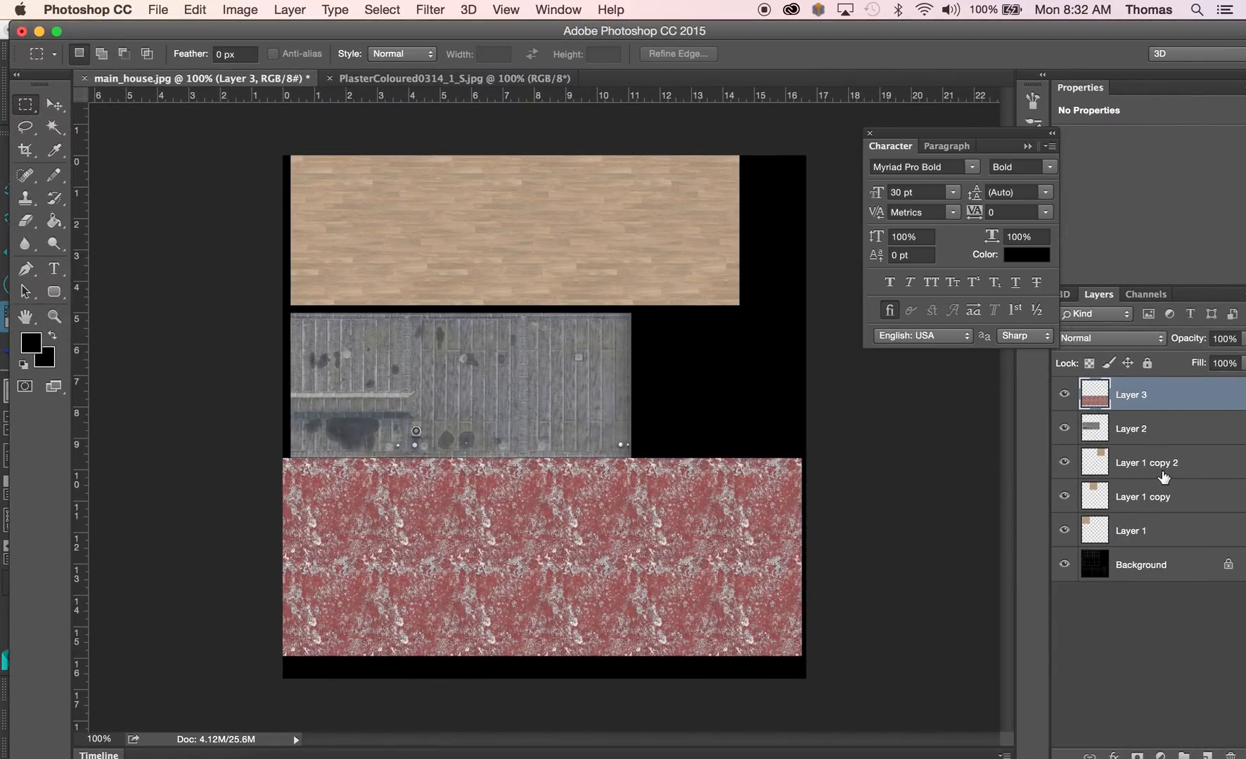
{"action": "left_click", "coordinate": [1179, 468]}
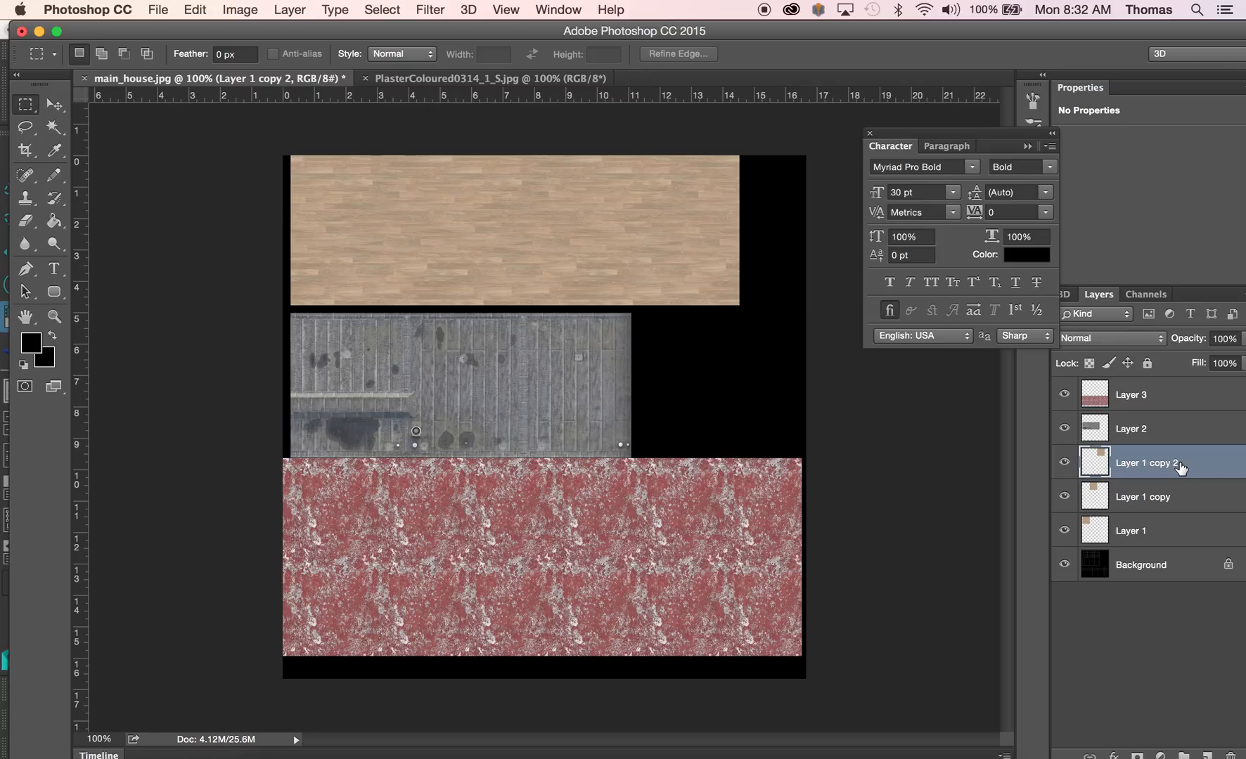
{"action": "key", "text": "super+e"}
{"action": "key", "text": "super+e"}
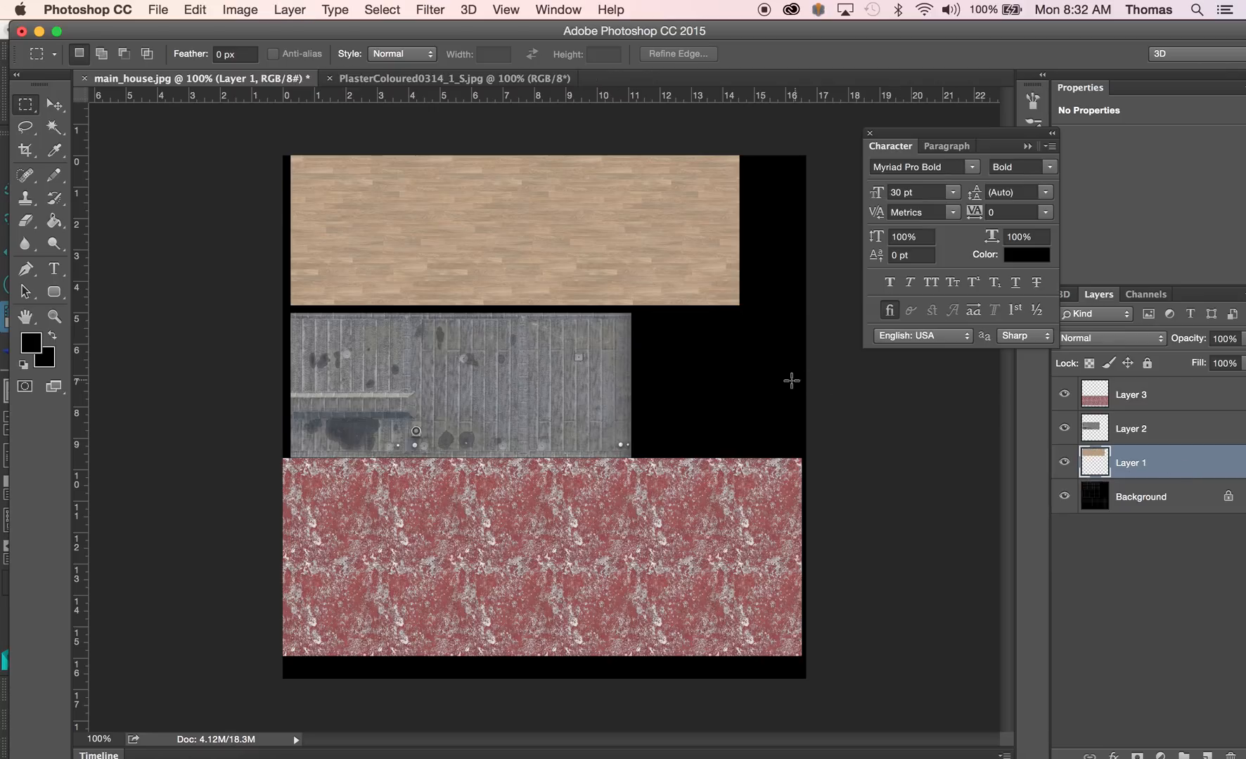
Swap the wood and bitumen textures in main_house.jpg, moving Layer 1 to the middle strip and Layer 2 to the upper strip
{"action": "left_click", "coordinate": [59, 106]}
{"action": "left_click_drag", "start_coordinate": [603, 262], "coordinate": [576, 245]}
{"action": "left_click", "coordinate": [1131, 428]}
{"action": "key", "text": "Up"}
{"action": "key", "text": "Up"}
{"action": "key", "text": "Up"}
{"action": "key", "text": "Up"}
{"action": "key", "text": "Up"}
{"action": "key", "text": "Up"}
{"action": "key", "text": "Up"}
{"action": "key", "text": "Up"}
{"action": "key", "text": "Up"}
{"action": "key", "text": "Up"}
{"action": "key", "text": "Up"}
{"action": "key", "text": "Left"}
{"action": "key", "text": "Left"}
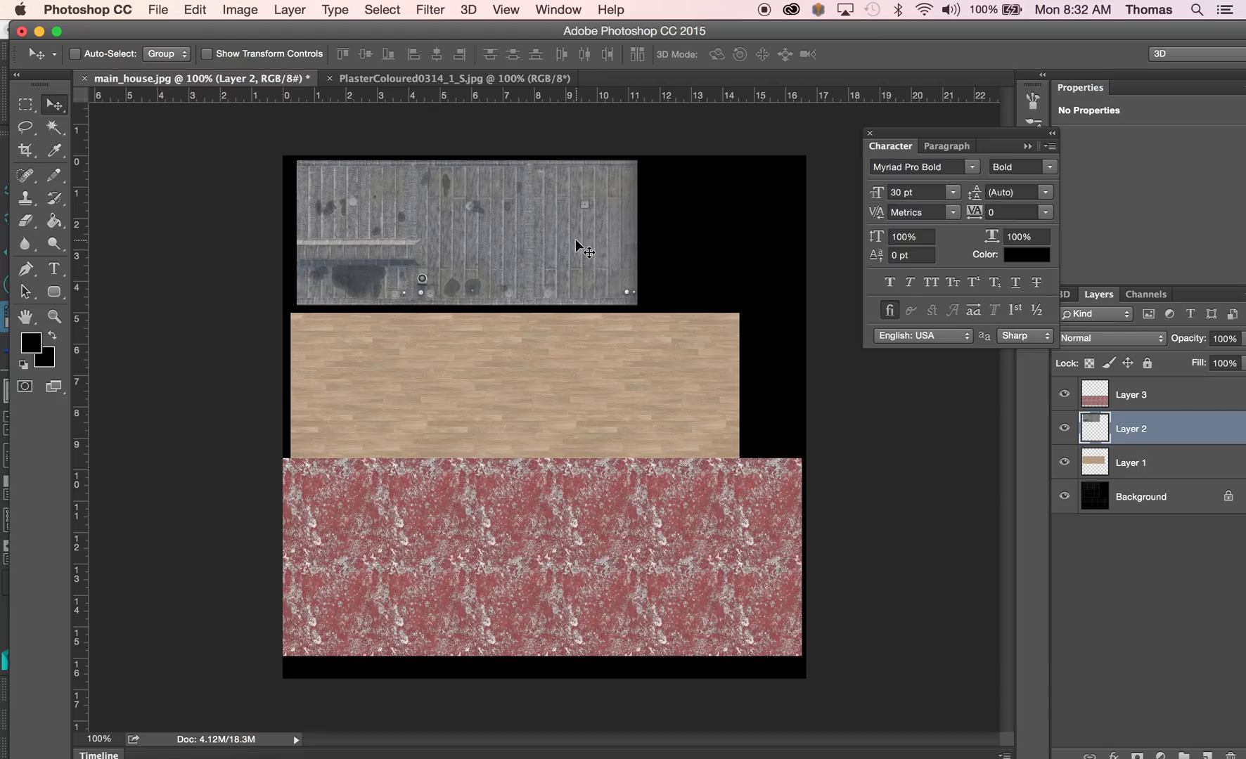
Save the rearranged texture as JPEG over main_house.jpg in the Final UV texture folder, with Medium quality 5 and Baseline ("Standard") format
{"action": "left_click", "coordinate": [164, 10]}
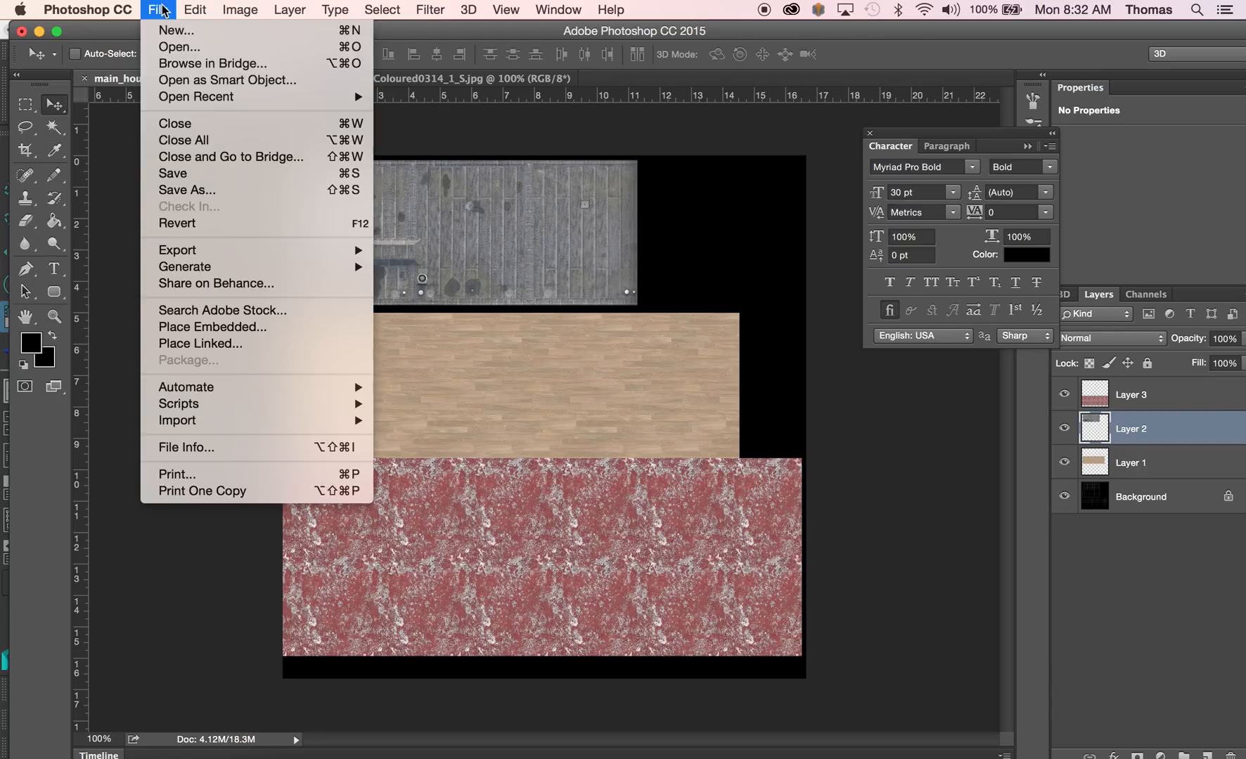
{"action": "left_click", "coordinate": [184, 190]}
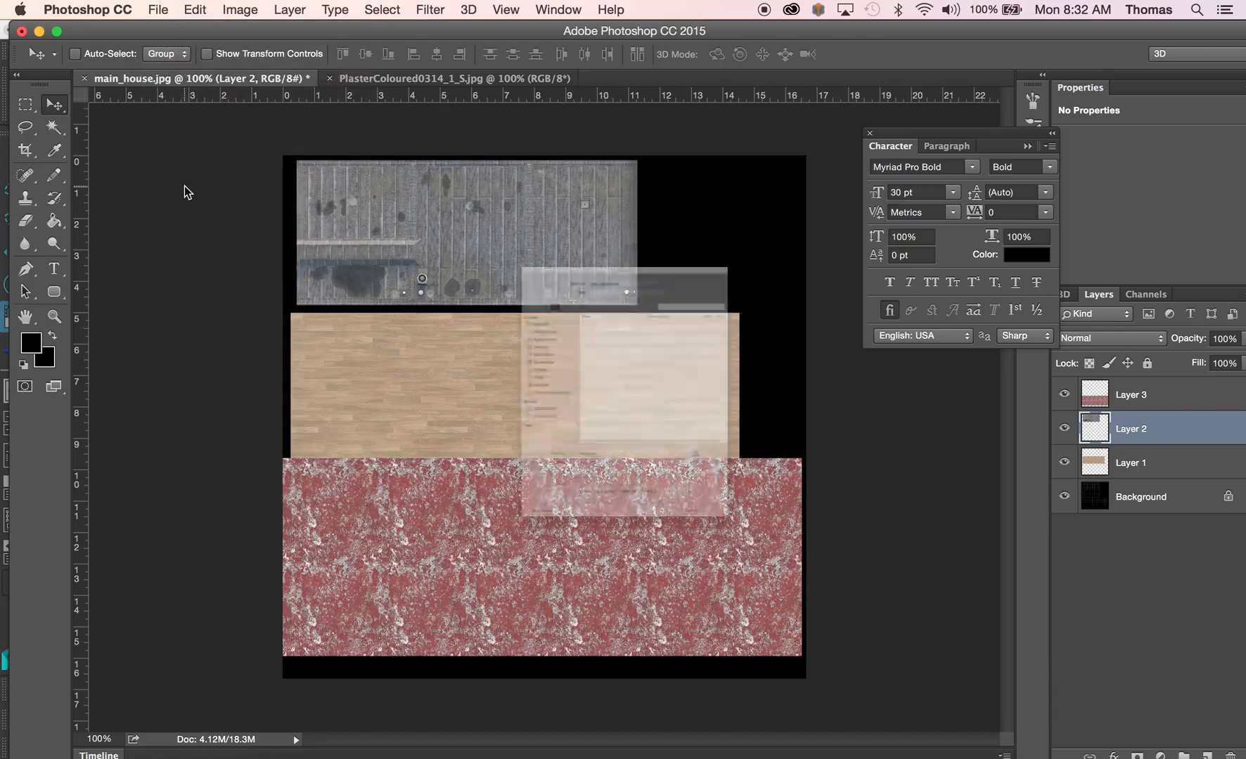
{"action": "double_click", "coordinate": [609, 223]}
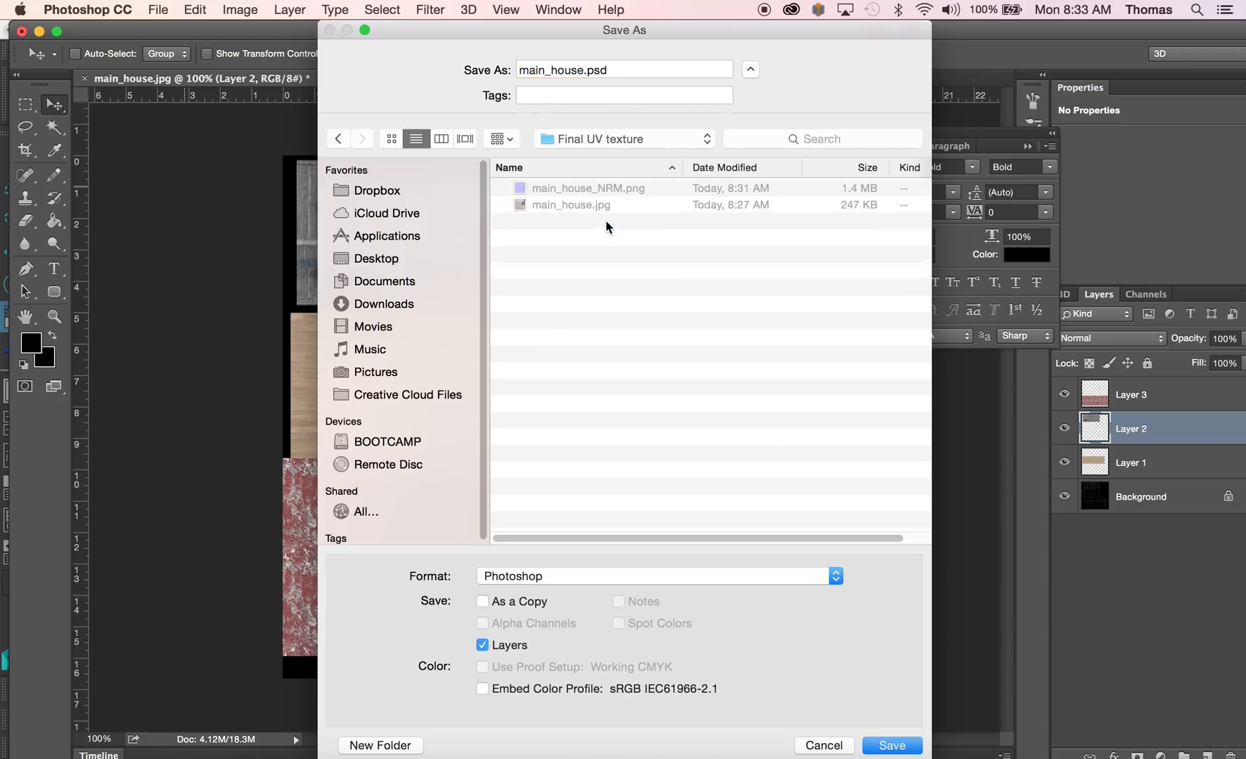
{"action": "left_click", "coordinate": [590, 208]}
{"action": "left_click", "coordinate": [692, 578]}
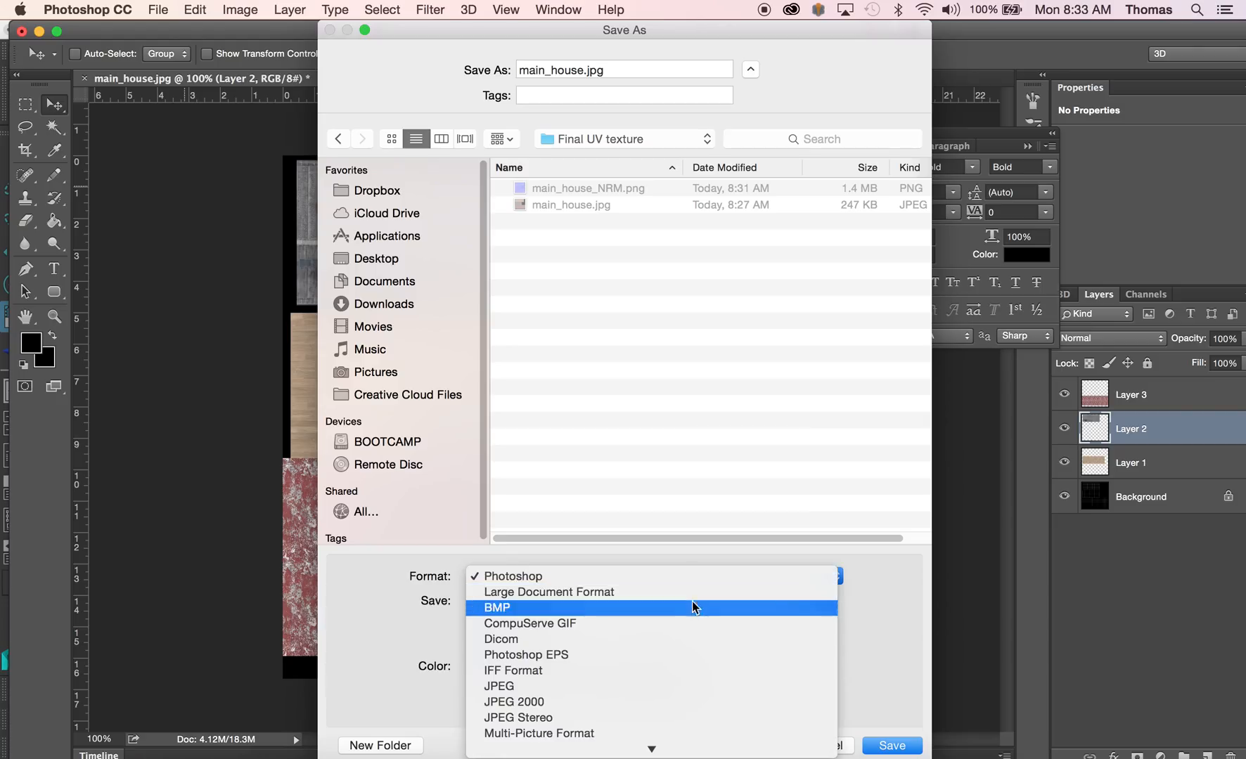
{"action": "left_click", "coordinate": [695, 687]}
{"action": "left_click", "coordinate": [891, 745]}
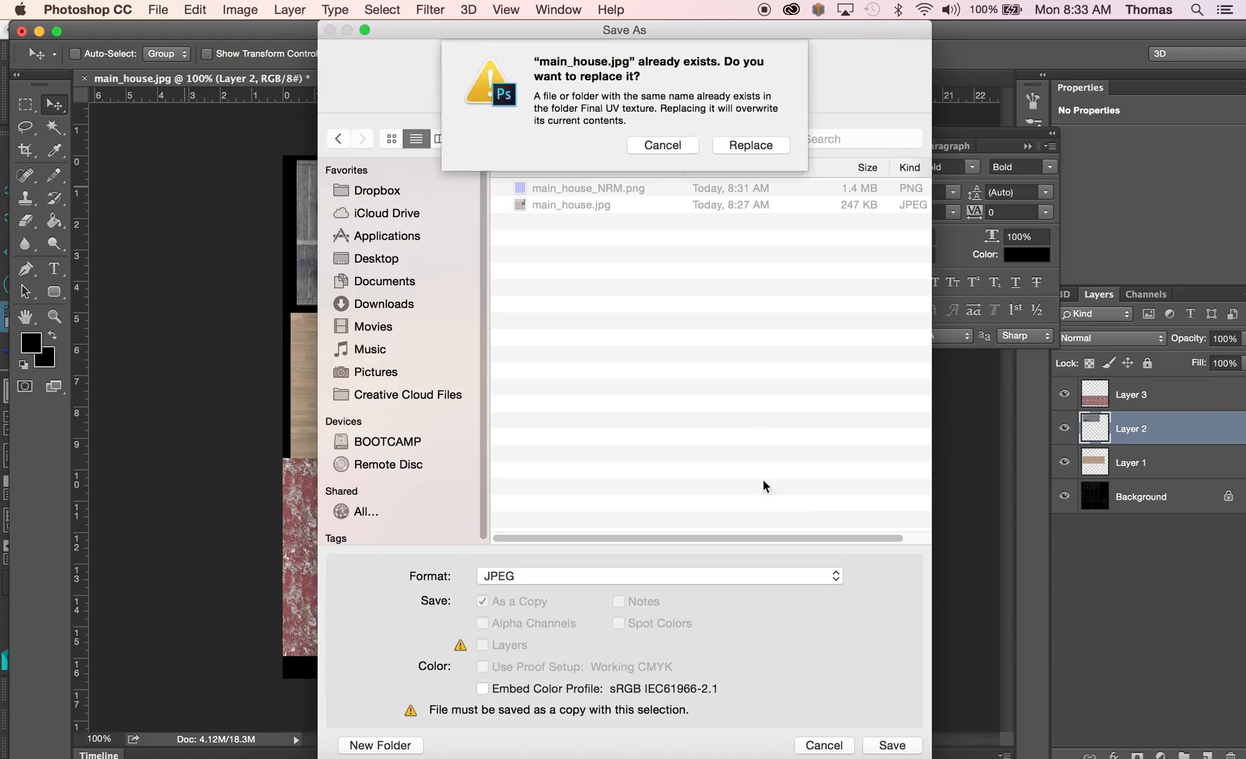
{"action": "left_click", "coordinate": [758, 145]}
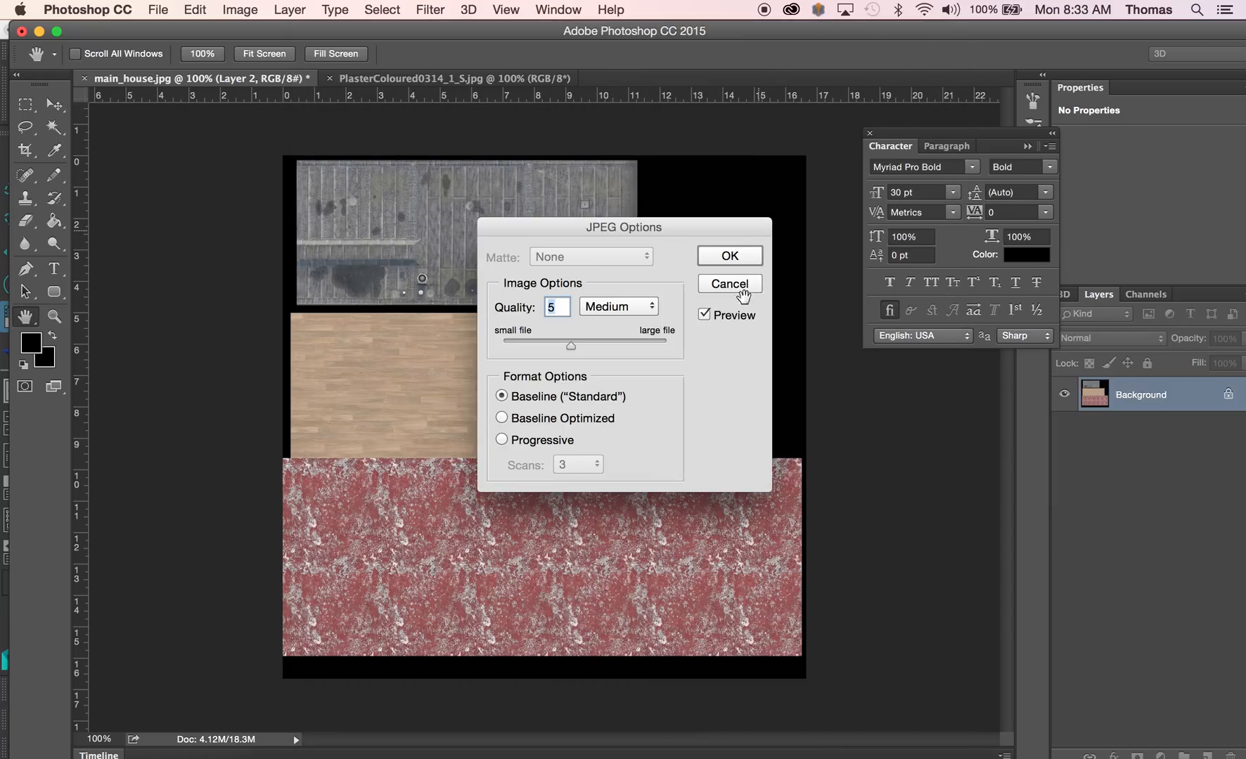
{"action": "left_click", "coordinate": [732, 256]}
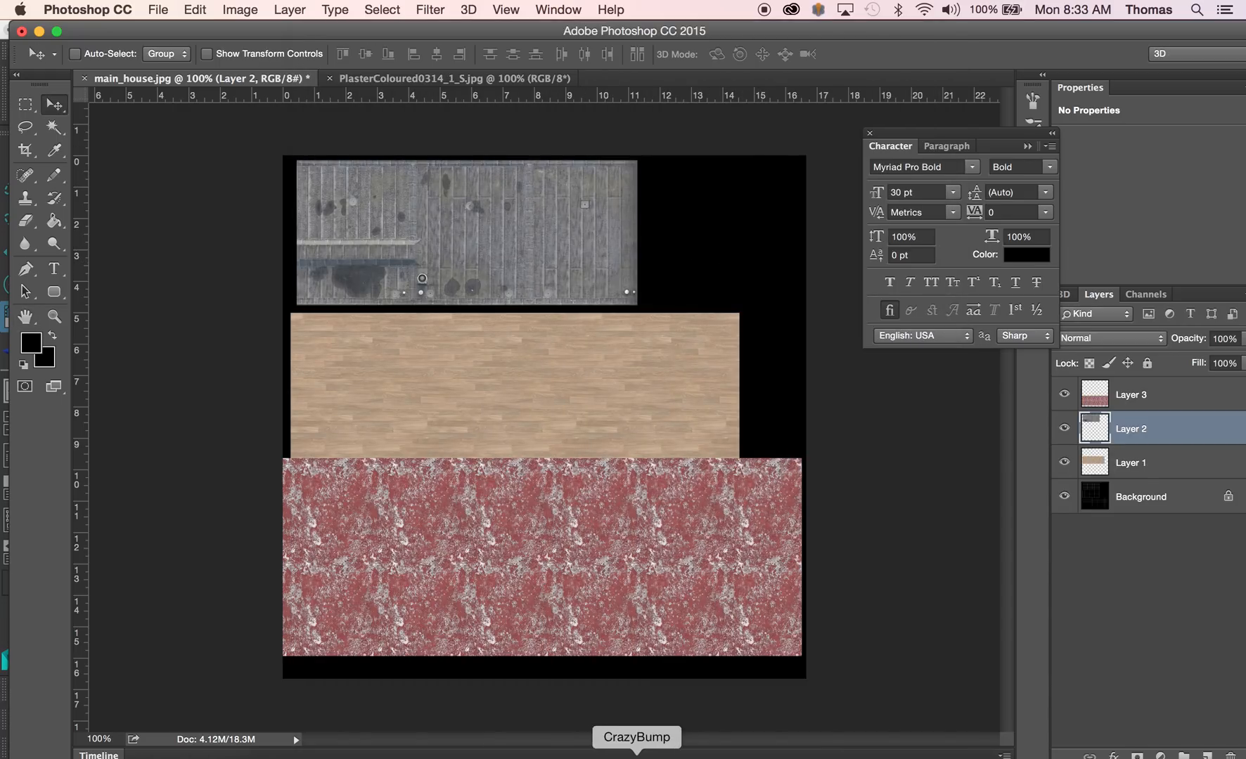
Switch to CrazyBump, open main_house.jpg as a photograph, and choose the shape with the bright strip between the two upper texture areas
{"action": "left_click", "coordinate": [637, 751]}
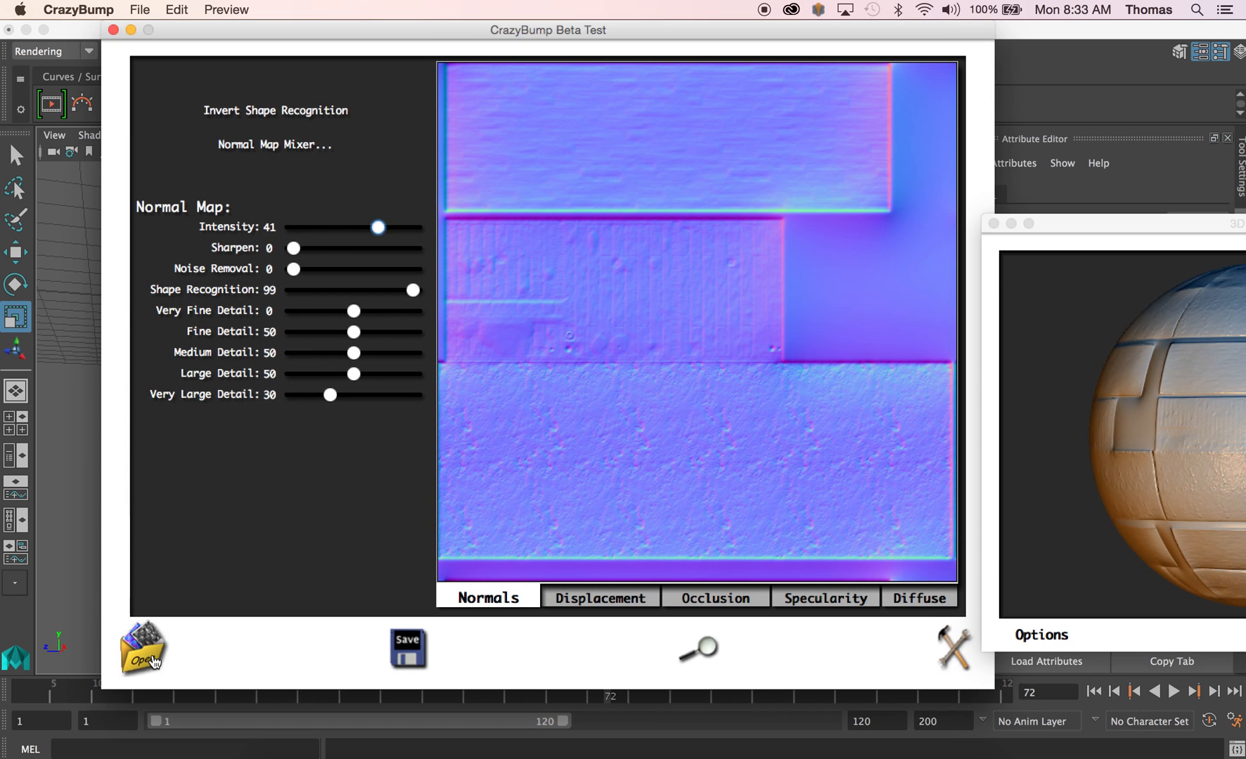
{"action": "left_click", "coordinate": [153, 661]}
{"action": "left_click", "coordinate": [267, 202]}
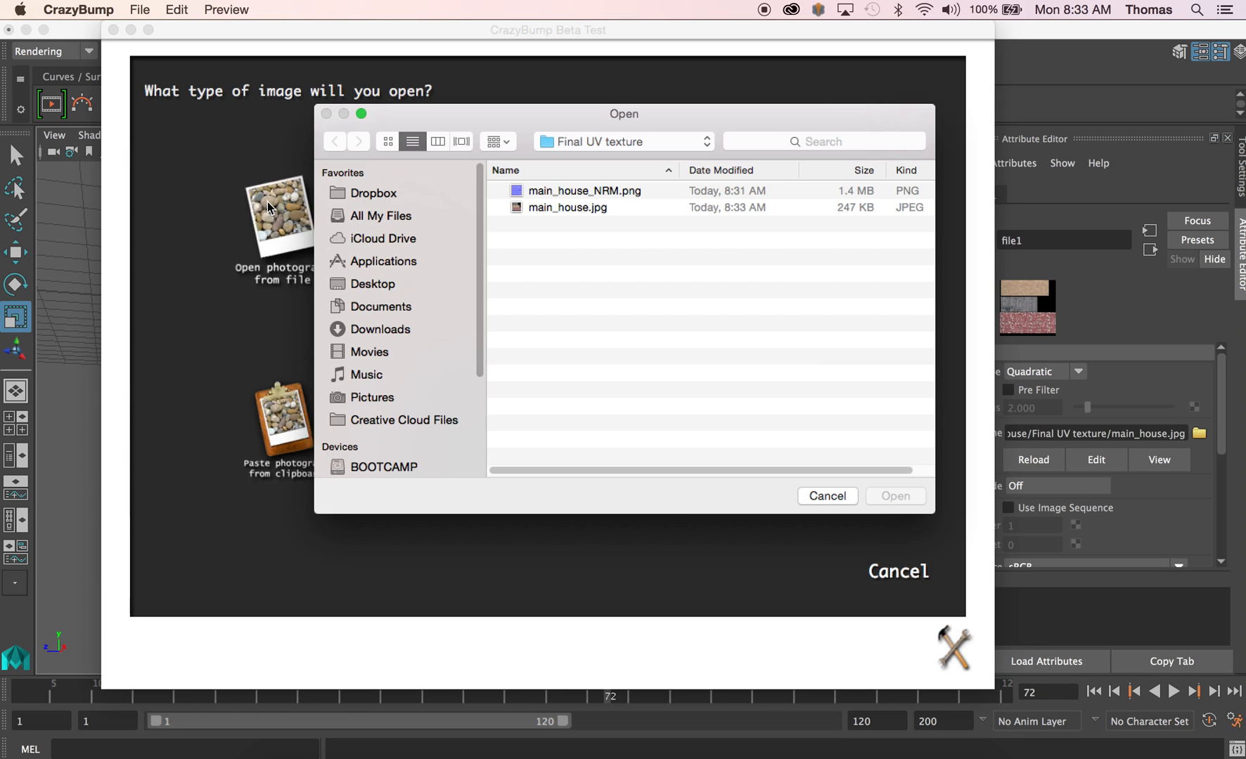
{"action": "left_click", "coordinate": [556, 207]}
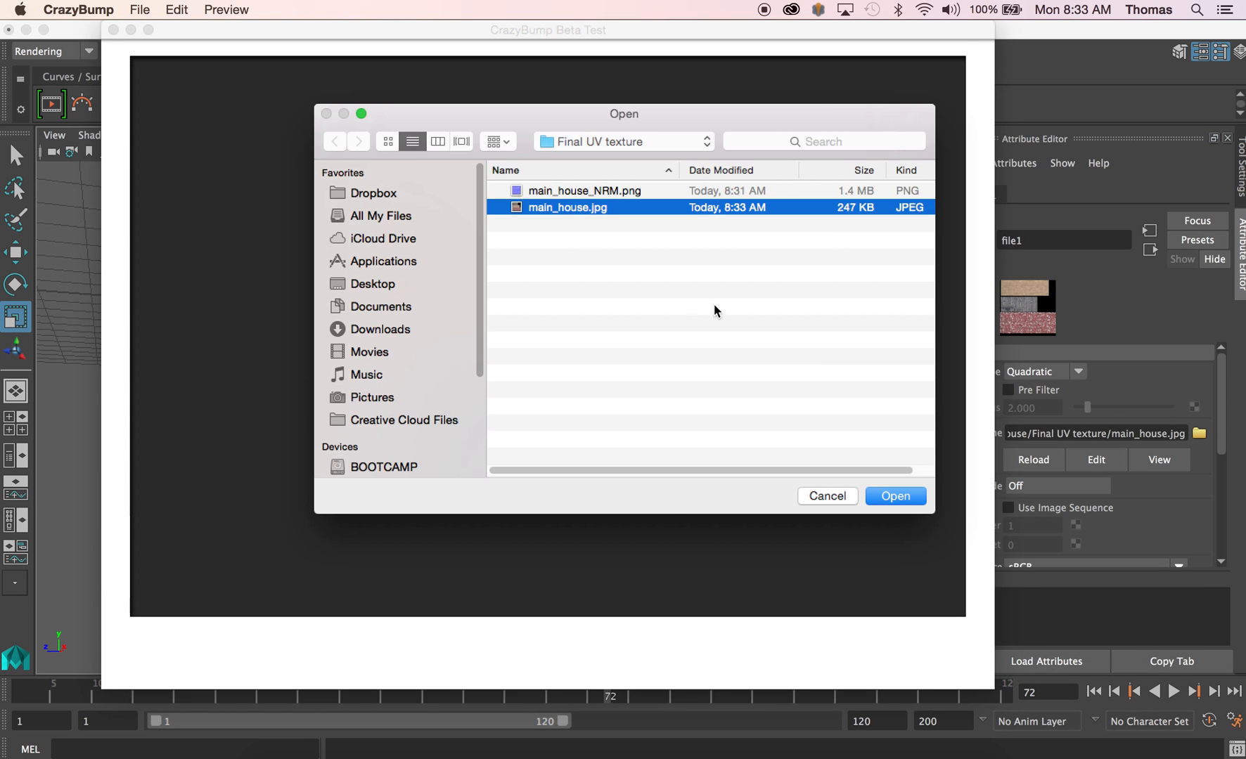
{"action": "left_click", "coordinate": [893, 496]}
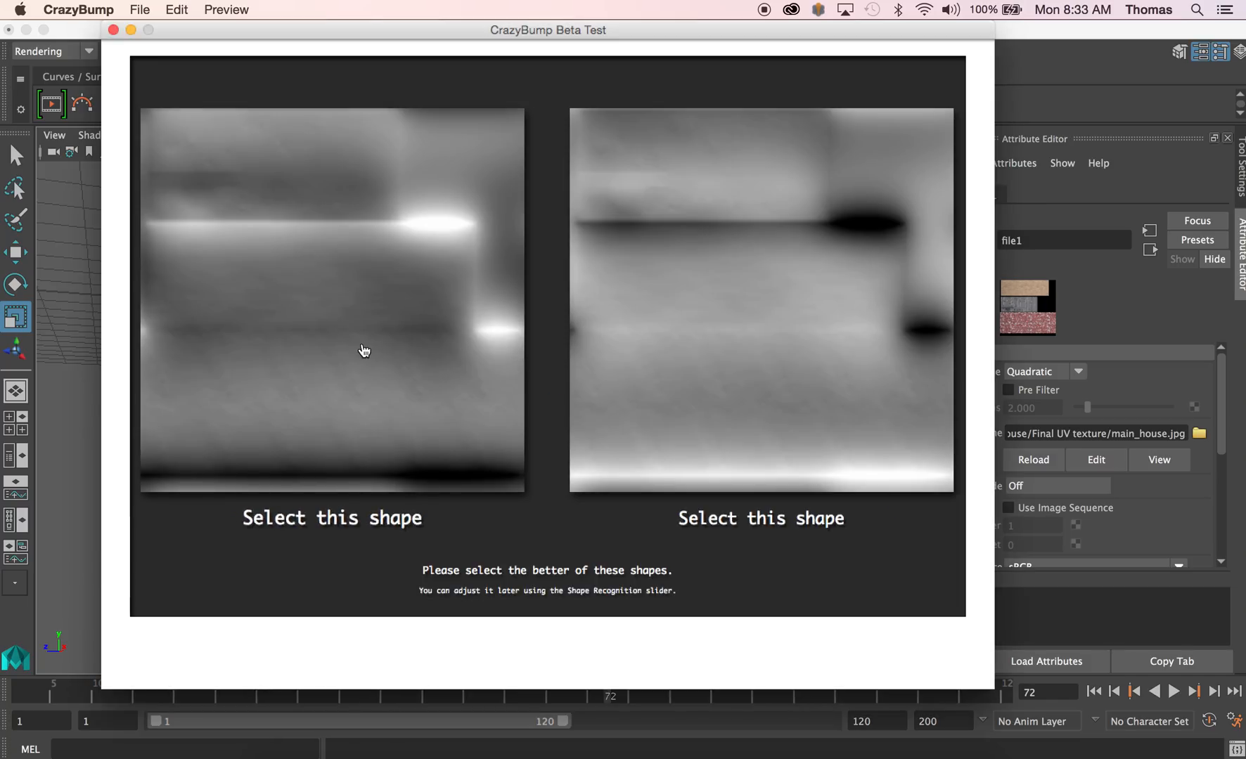
{"action": "left_click", "coordinate": [362, 347]}
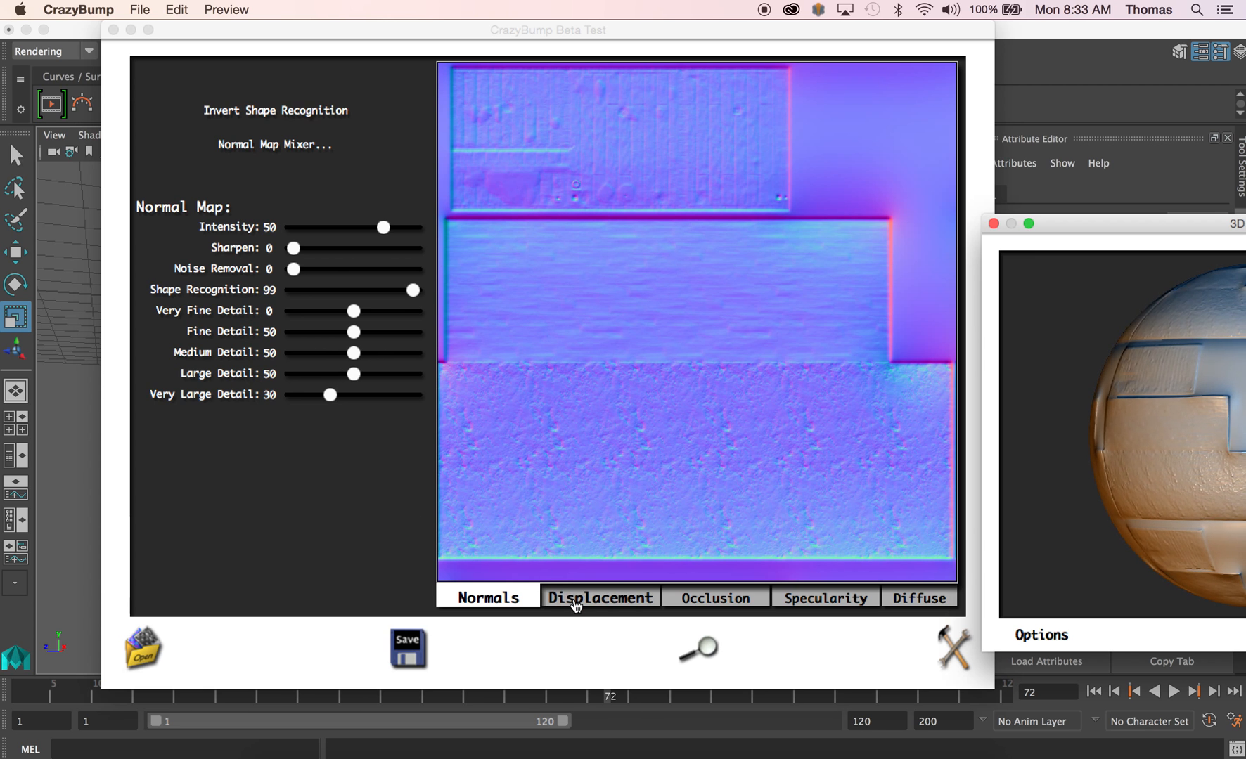
Save the normals to file as main_house_NRM in the Final UV texture folder, replacing the existing version
{"action": "left_click", "coordinate": [415, 652]}
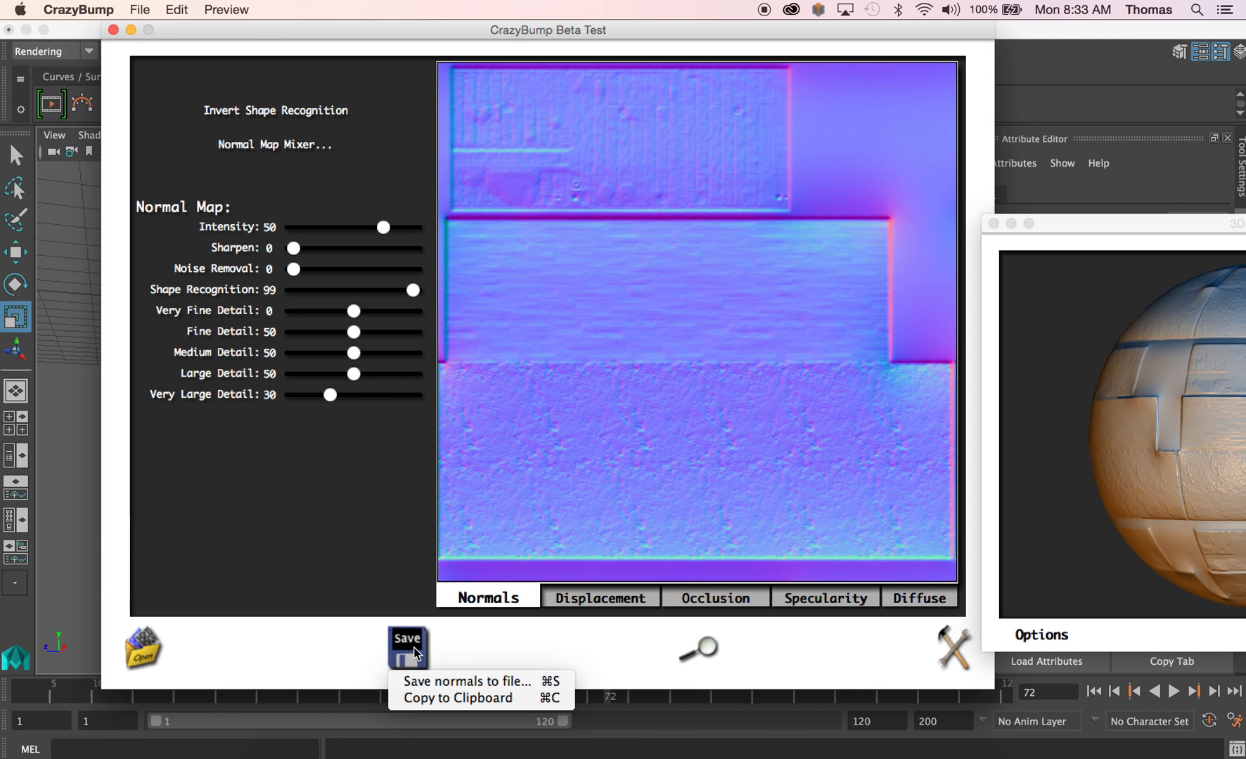
{"action": "left_click", "coordinate": [431, 680]}
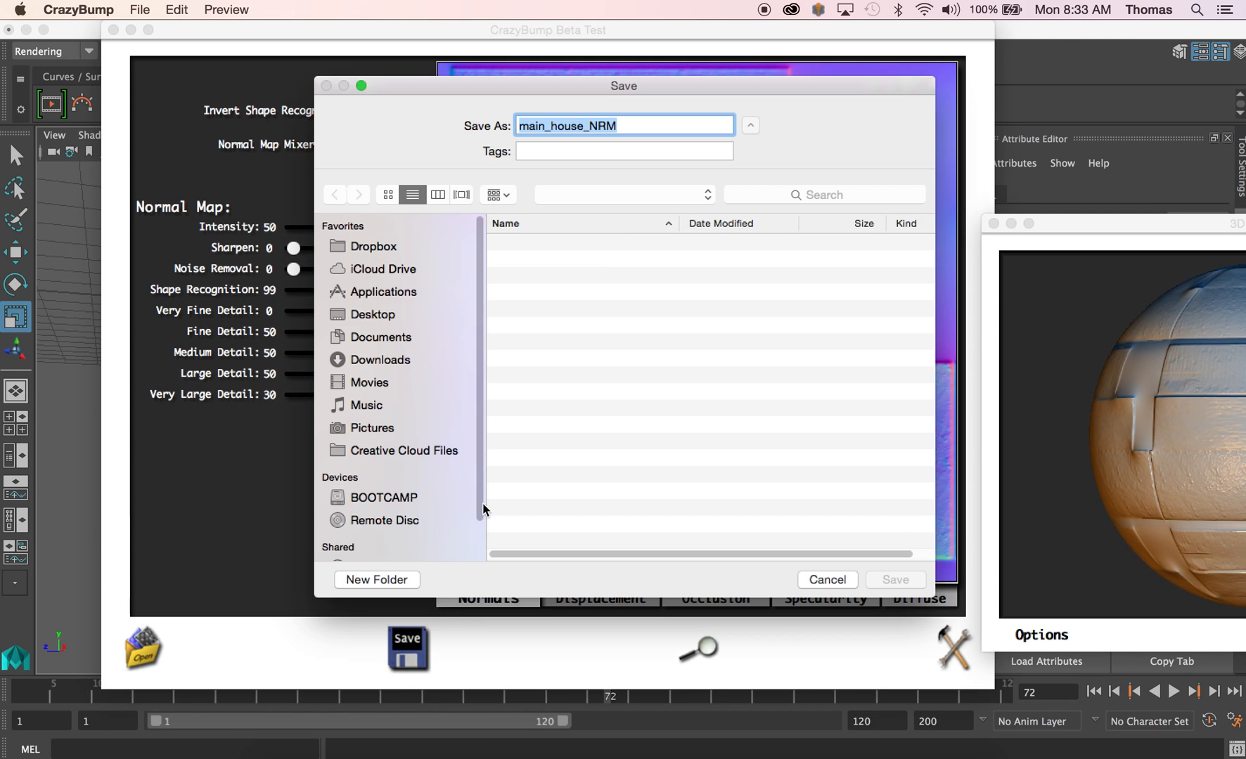
{"action": "left_click", "coordinate": [566, 244]}
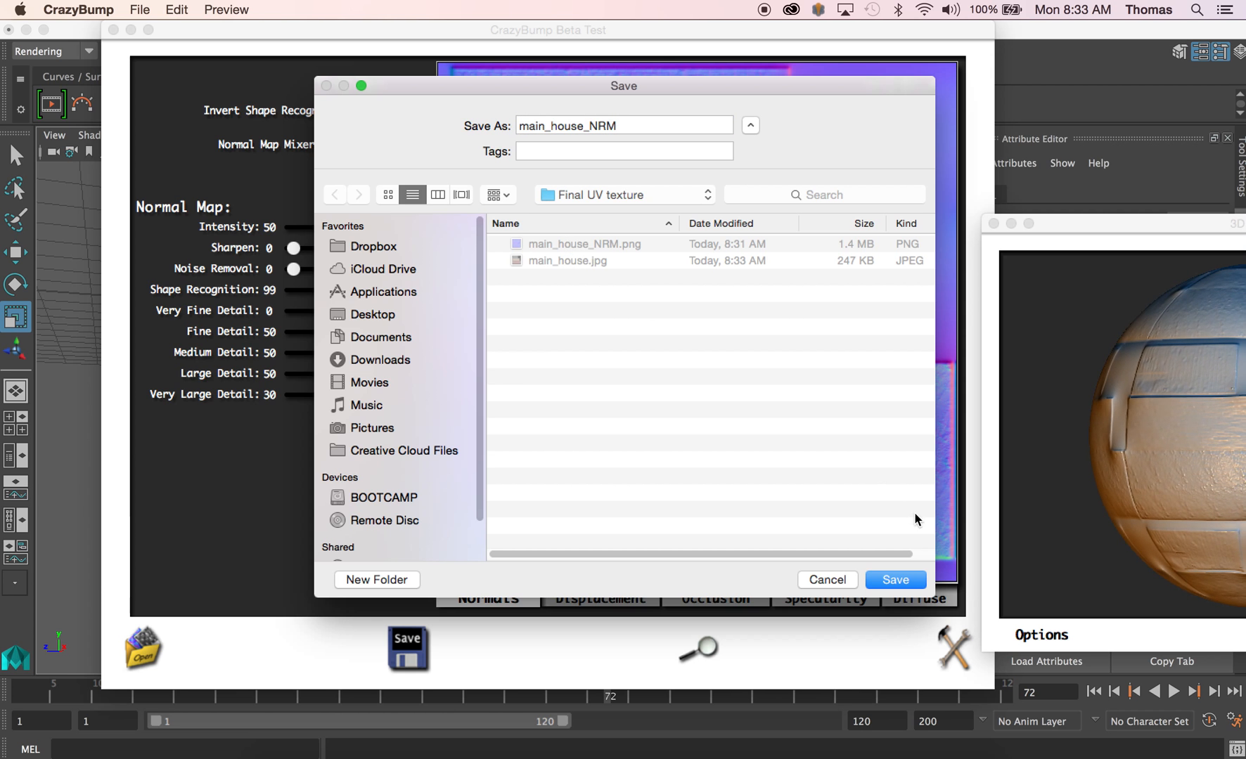
{"action": "left_click", "coordinate": [904, 575]}
{"action": "left_click", "coordinate": [756, 199]}
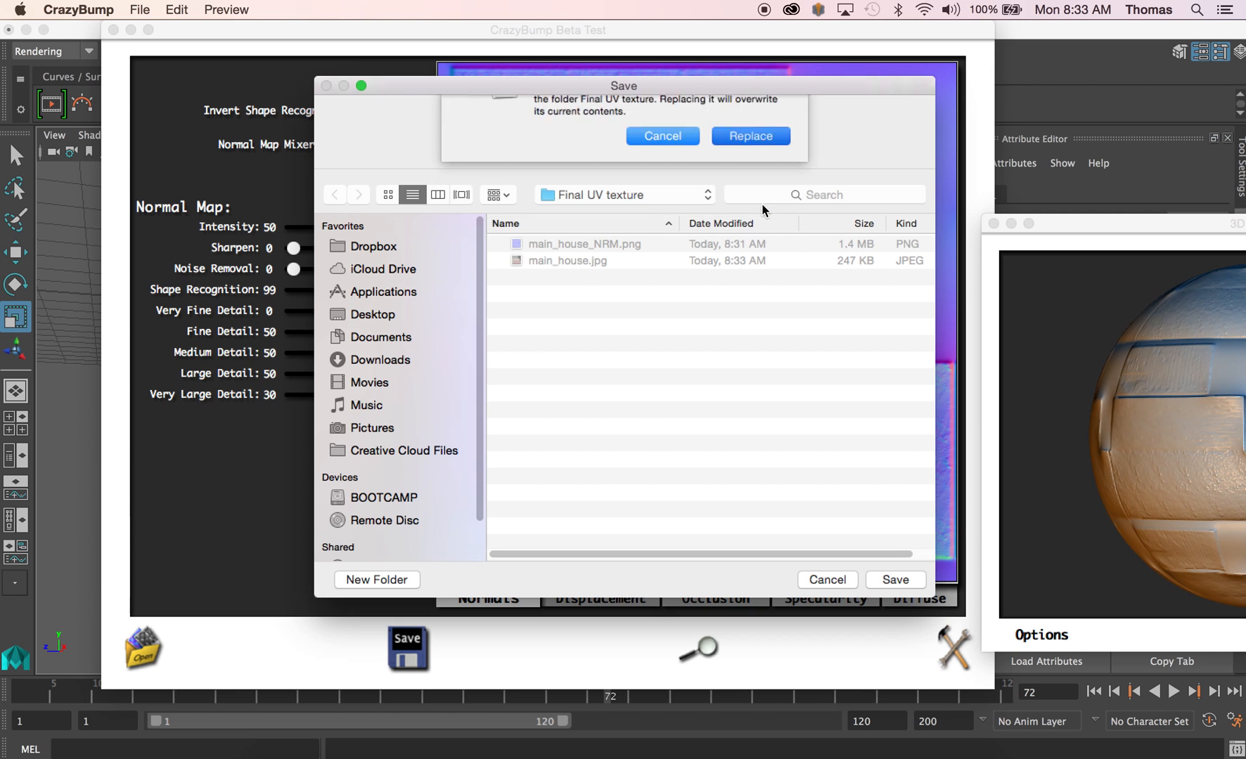
Switch to Maya and select the house mesh, viewing its roof and front wall
{"action": "key", "text": "super+Tab"}
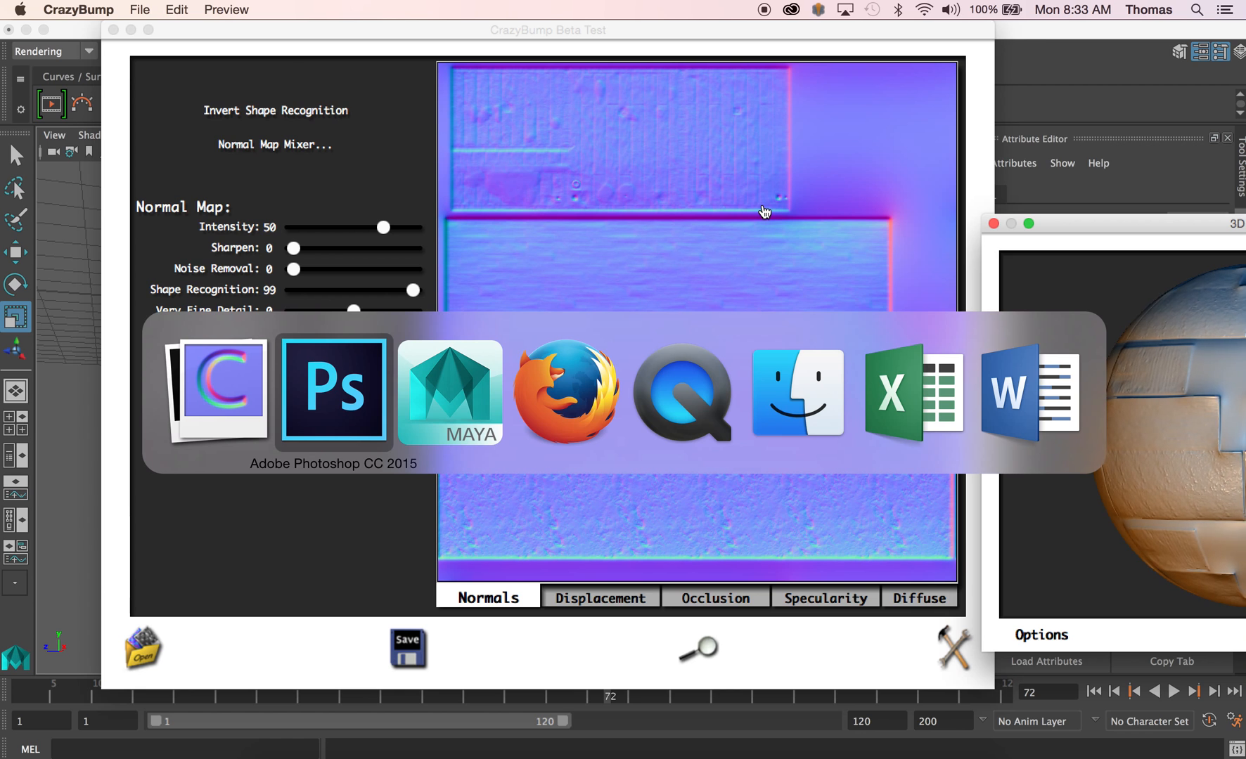
{"action": "key", "text": "super+Tab"}
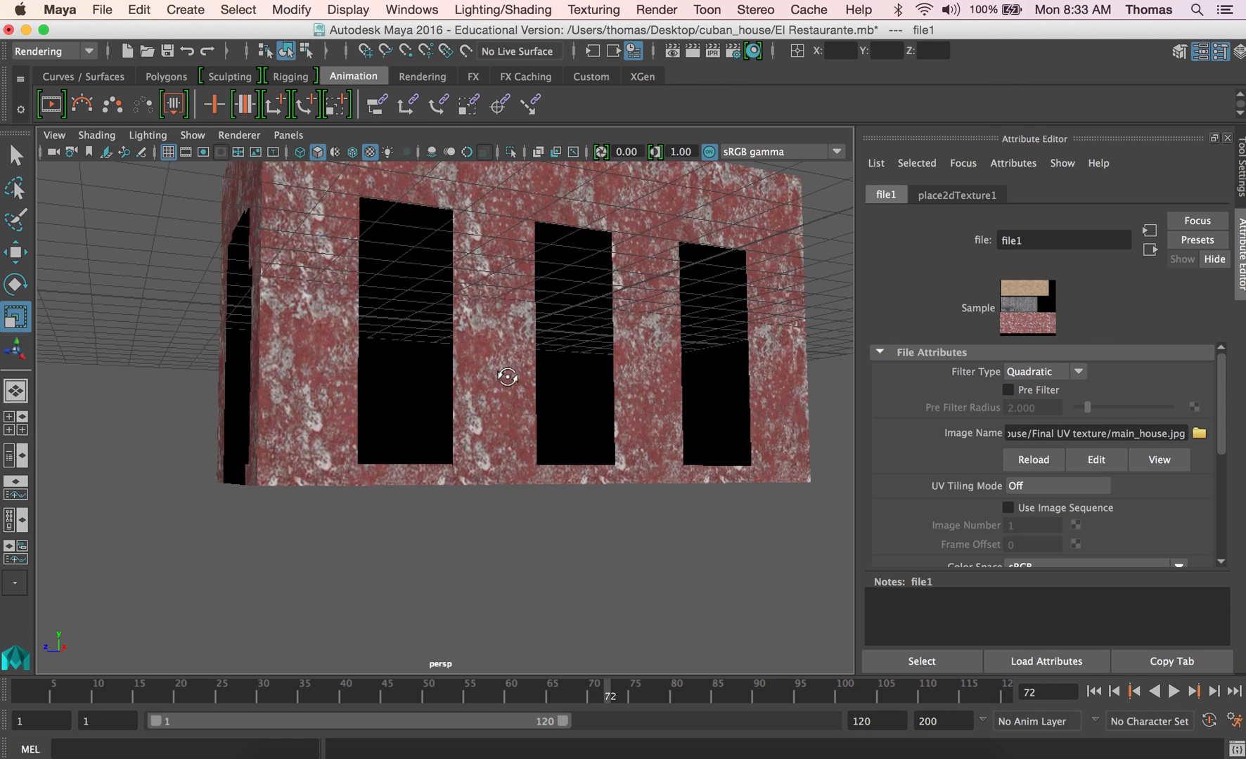
{"action": "left_click_drag", "start_coordinate": [506, 373], "coordinate": [529, 418], "text": "alt"}
{"action": "left_click", "coordinate": [507, 308]}
{"action": "left_click_drag", "start_coordinate": [505, 310], "coordinate": [597, 325], "text": "alt"}
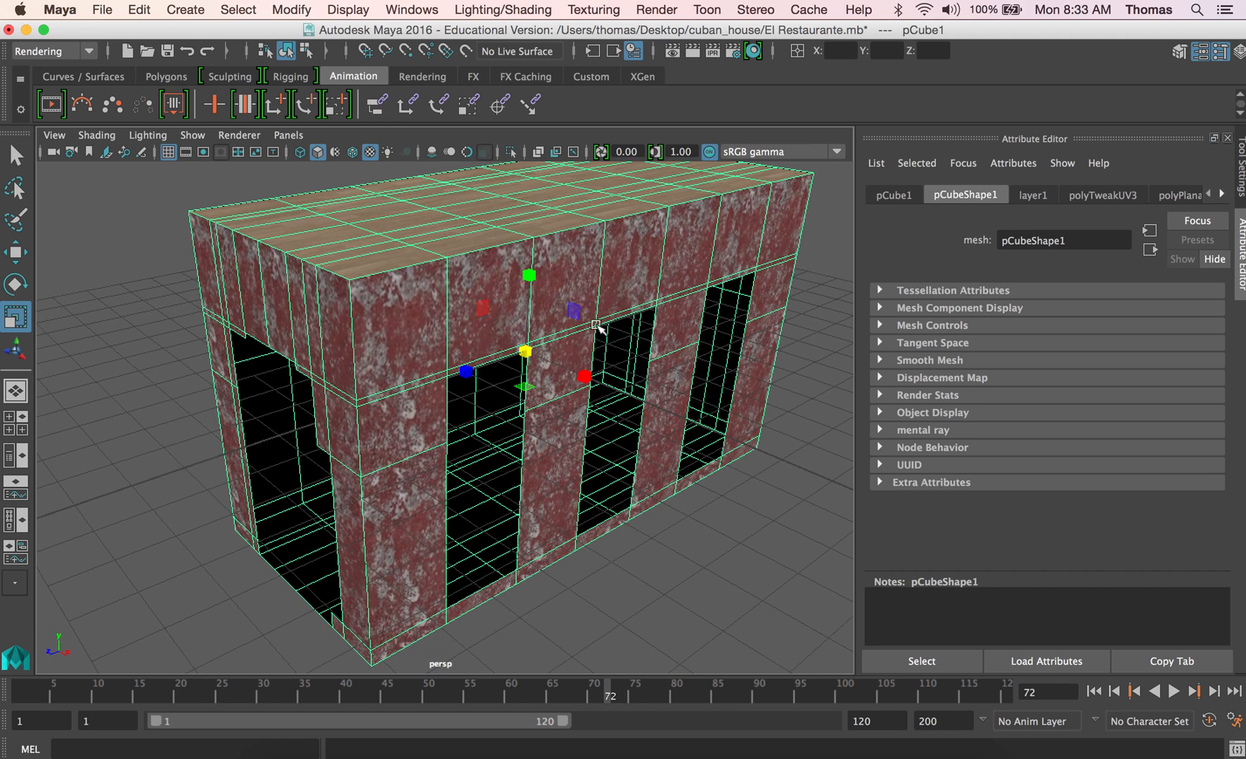
Look through the house mesh's attribute nodes and examine the texture on its roof and walls from several distances
{"action": "left_click", "coordinate": [1222, 193]}
{"action": "left_click", "coordinate": [1222, 193]}
{"action": "left_click", "coordinate": [1222, 193]}
{"action": "right_click_drag", "start_coordinate": [479, 338], "coordinate": [556, 267]}
{"action": "left_click", "coordinate": [715, 600]}
{"action": "right_click_drag", "start_coordinate": [681, 564], "coordinate": [562, 493], "text": "alt"}
{"action": "left_click", "coordinate": [502, 301]}
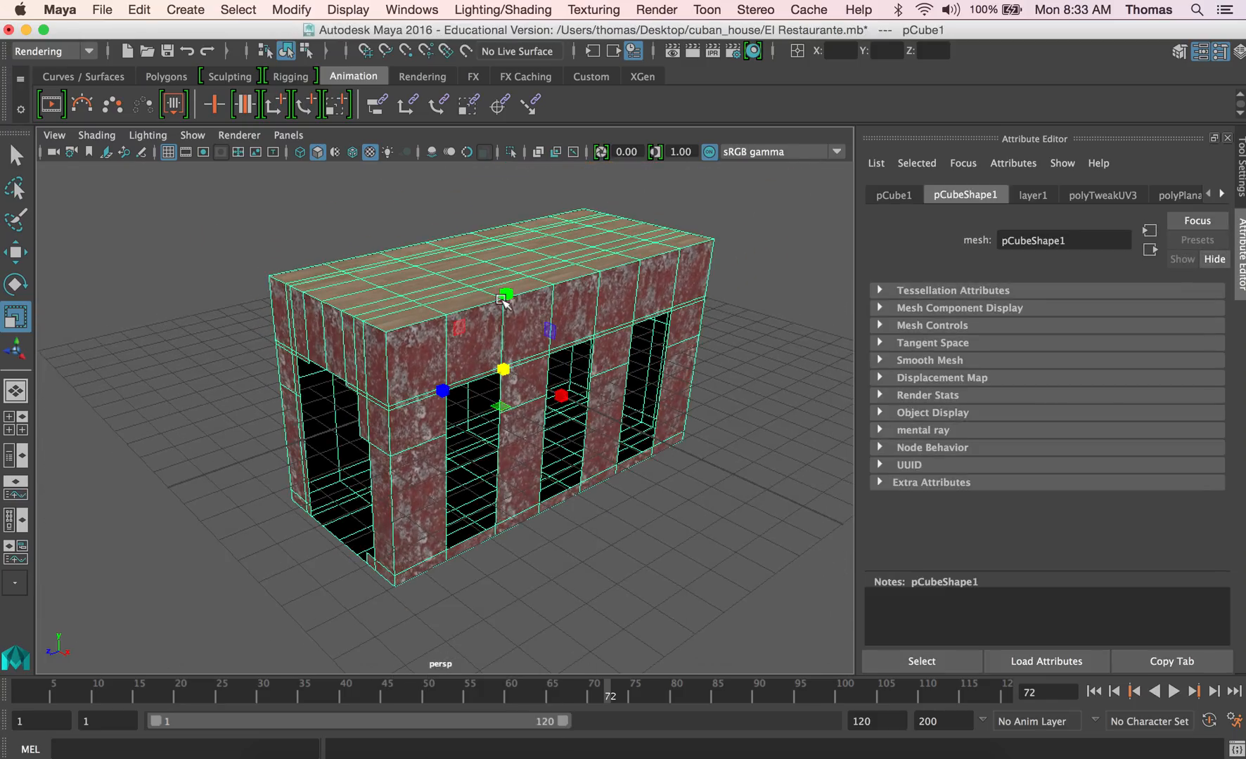
{"action": "middle_click_drag", "start_coordinate": [523, 236], "coordinate": [445, 253], "text": "alt"}
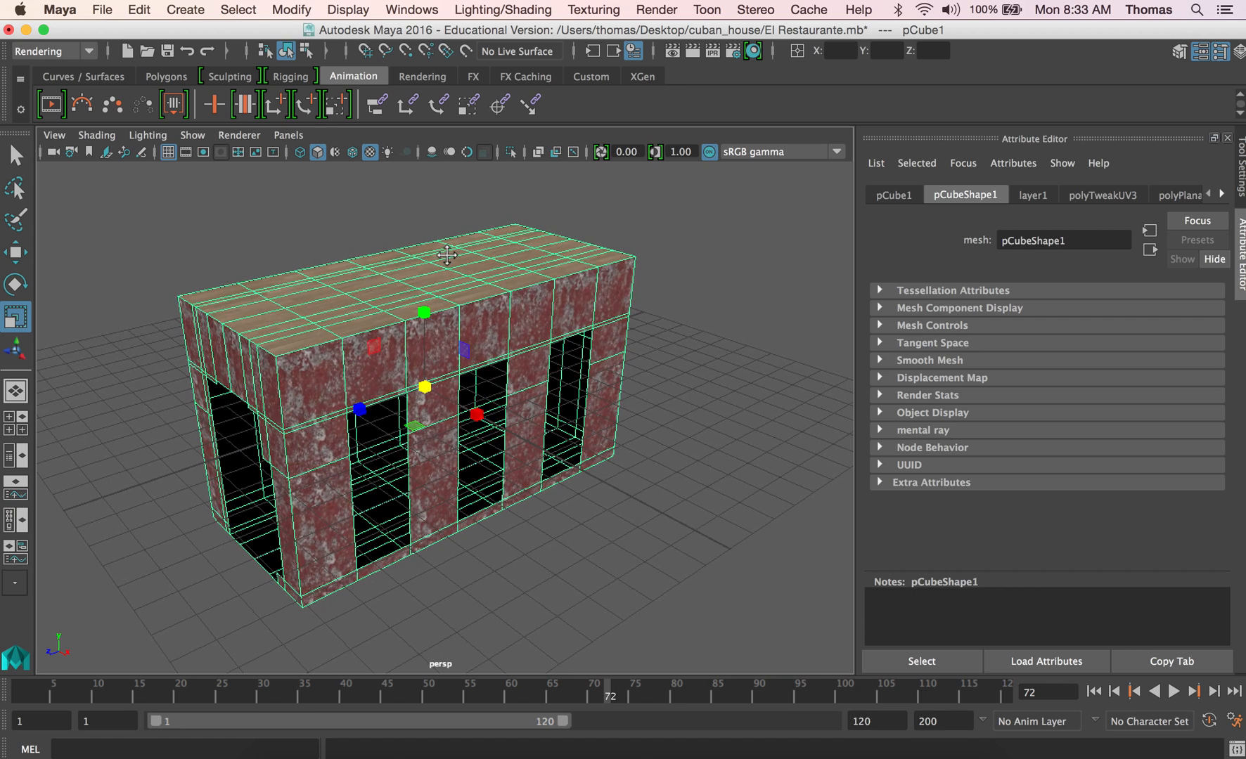
{"action": "scroll", "coordinate": [447, 252], "scroll_direction": "down", "scroll_amount": 3}
{"action": "scroll", "coordinate": [414, 358], "scroll_direction": "up", "scroll_amount": 5}
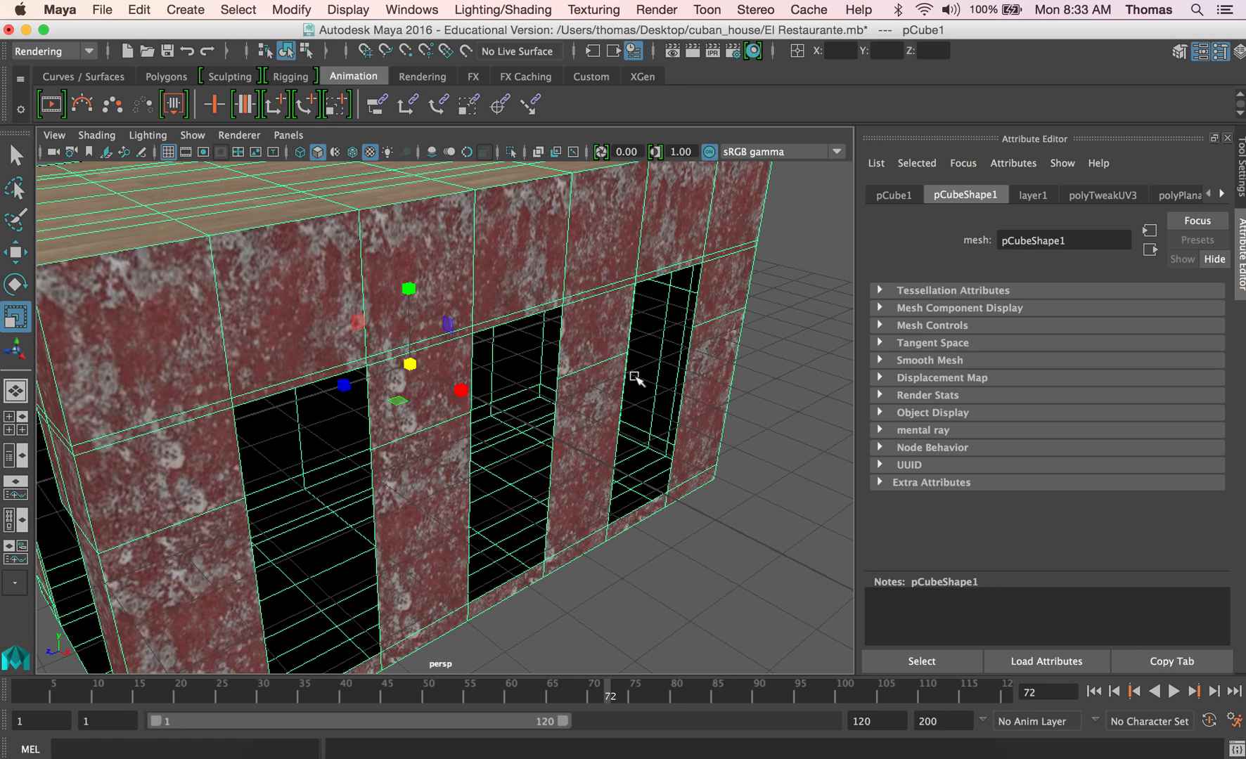
{"action": "left_click", "coordinate": [743, 393]}
{"action": "scroll", "coordinate": [725, 408], "scroll_direction": "down", "scroll_amount": 3}
{"action": "left_click", "coordinate": [490, 293]}
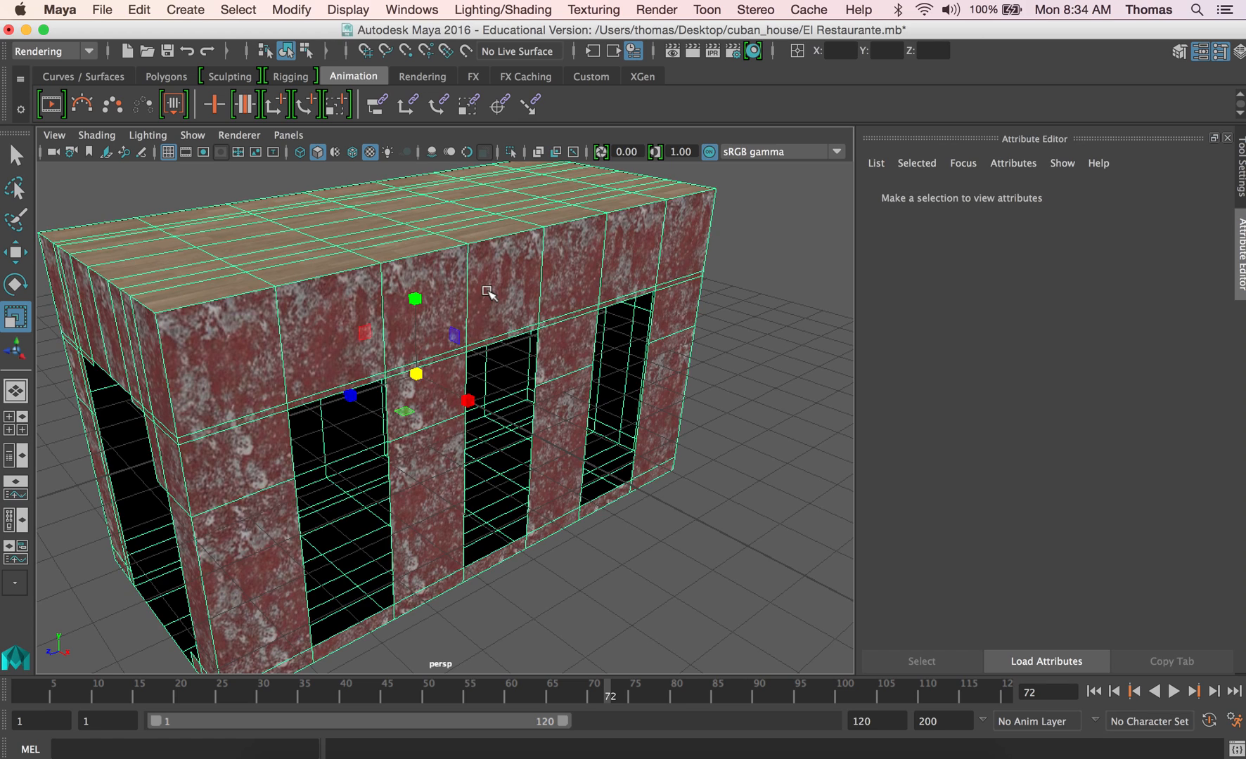
{"action": "right_click_drag", "start_coordinate": [556, 360], "coordinate": [527, 351], "text": "alt"}
{"action": "middle_click_drag", "start_coordinate": [520, 330], "coordinate": [566, 338], "text": "alt"}
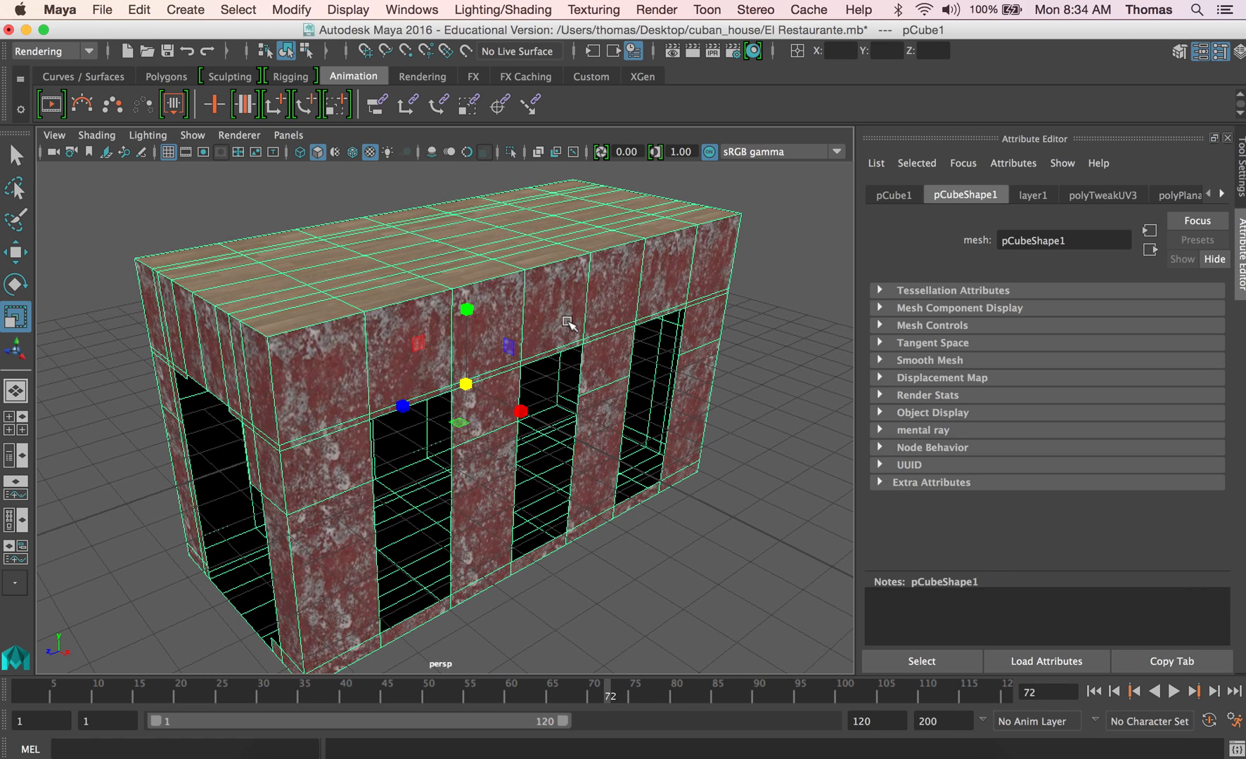
Show the Channel Box and review the house mesh's full list of construction history inputs
{"action": "left_click", "coordinate": [229, 194]}
{"action": "left_click", "coordinate": [255, 257]}
{"action": "left_click", "coordinate": [1242, 176]}
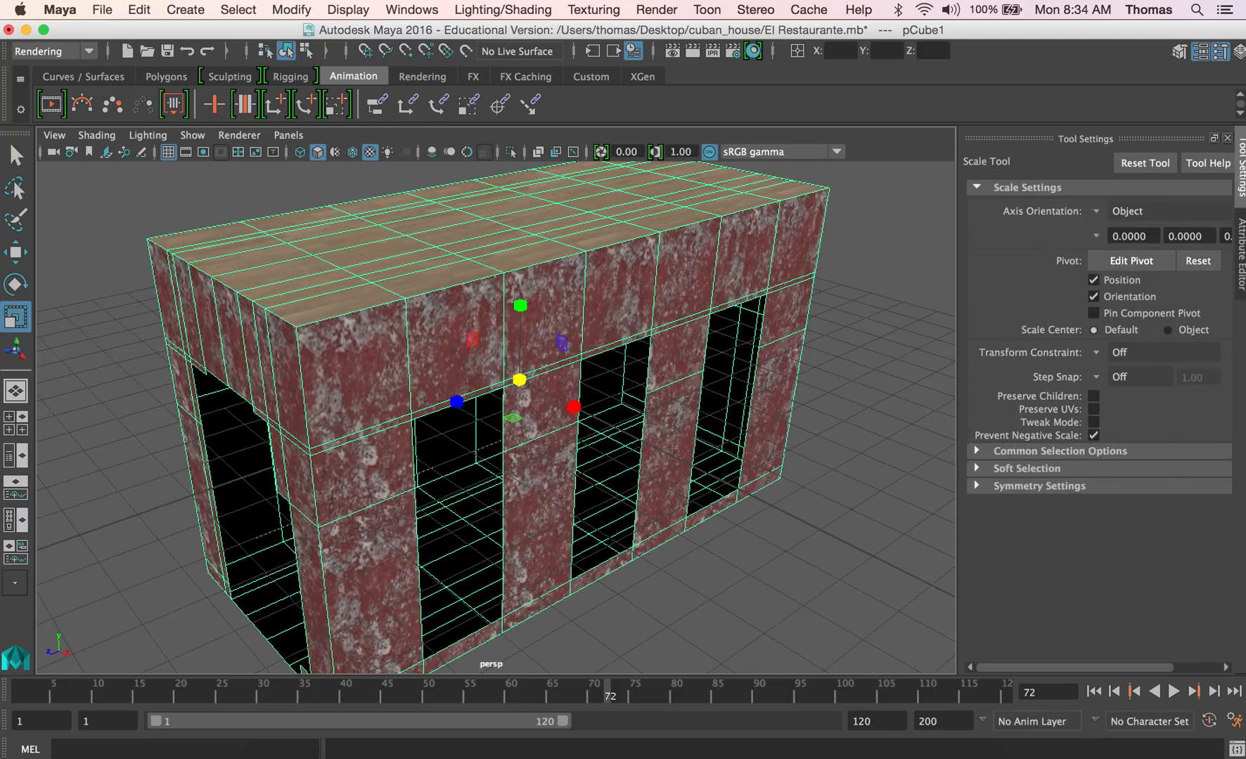
{"action": "left_click", "coordinate": [1239, 51]}
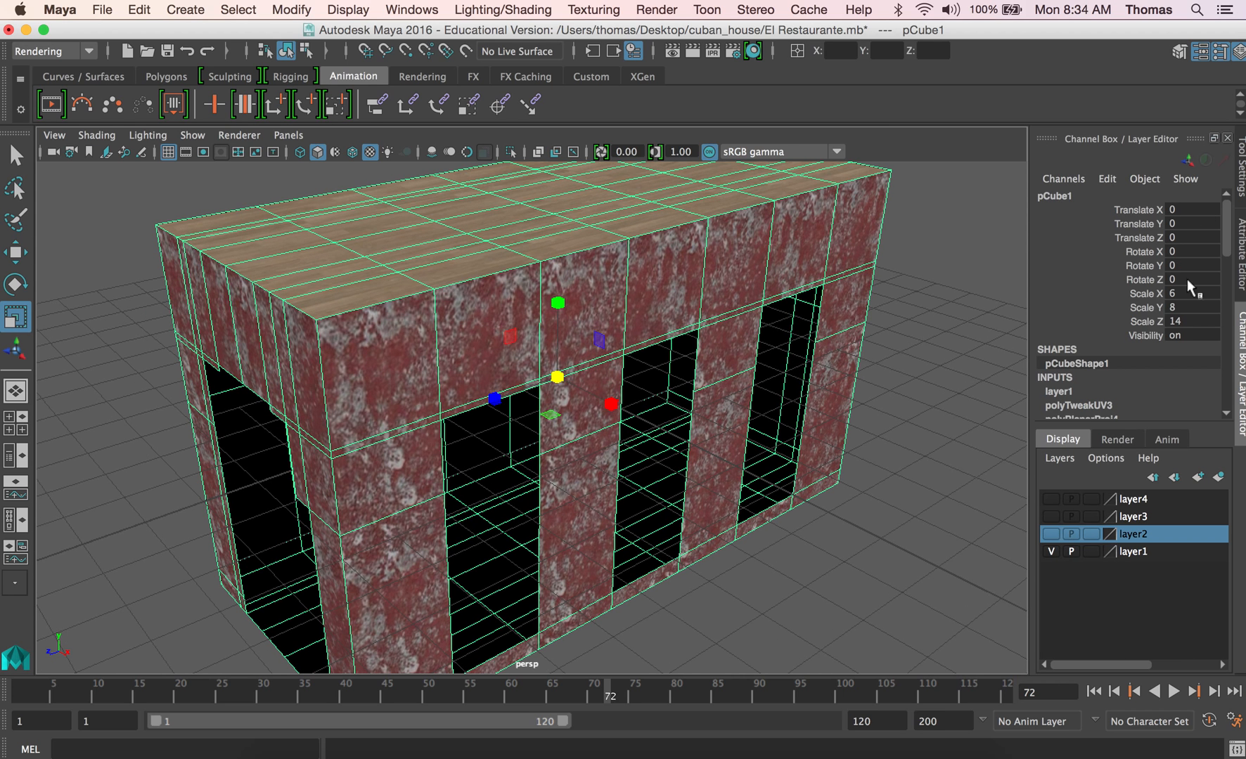
{"action": "left_click_drag", "start_coordinate": [1227, 256], "coordinate": [1211, 401]}
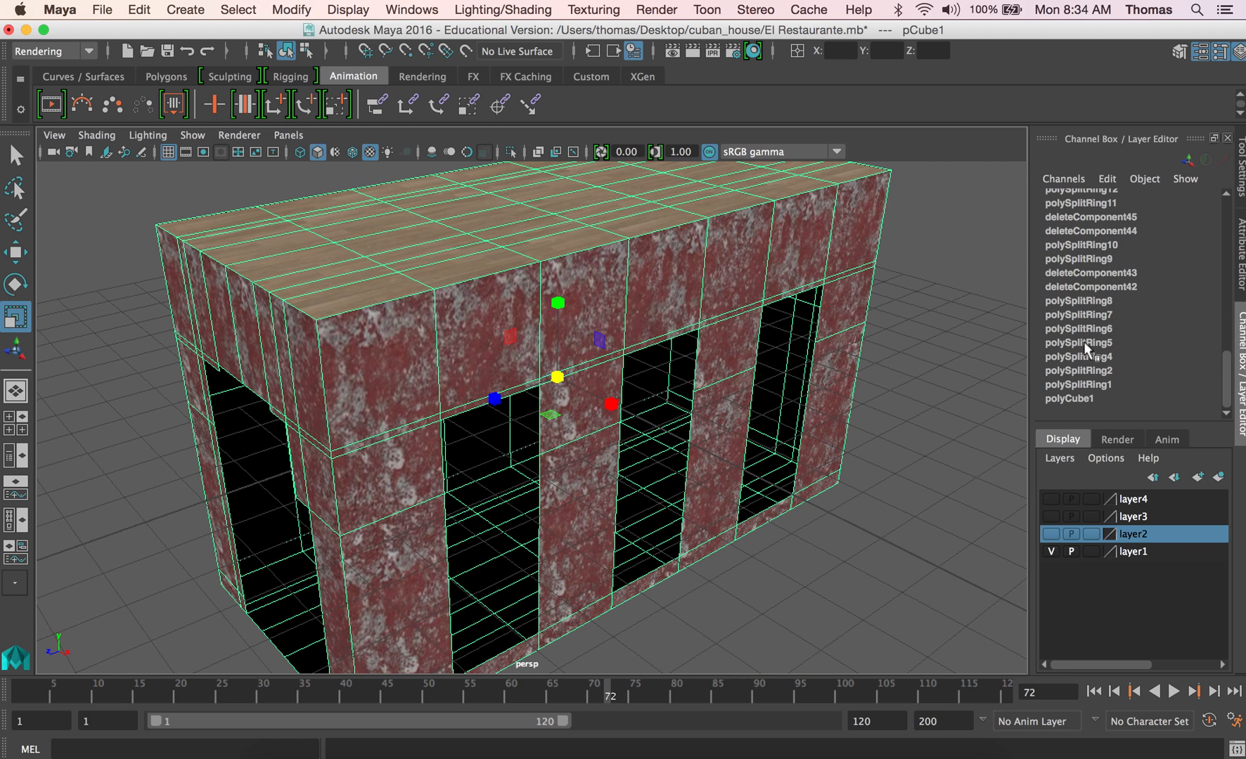
Reselect the house mesh and delete its construction history
{"action": "left_click", "coordinate": [943, 369]}
{"action": "left_click", "coordinate": [850, 269]}
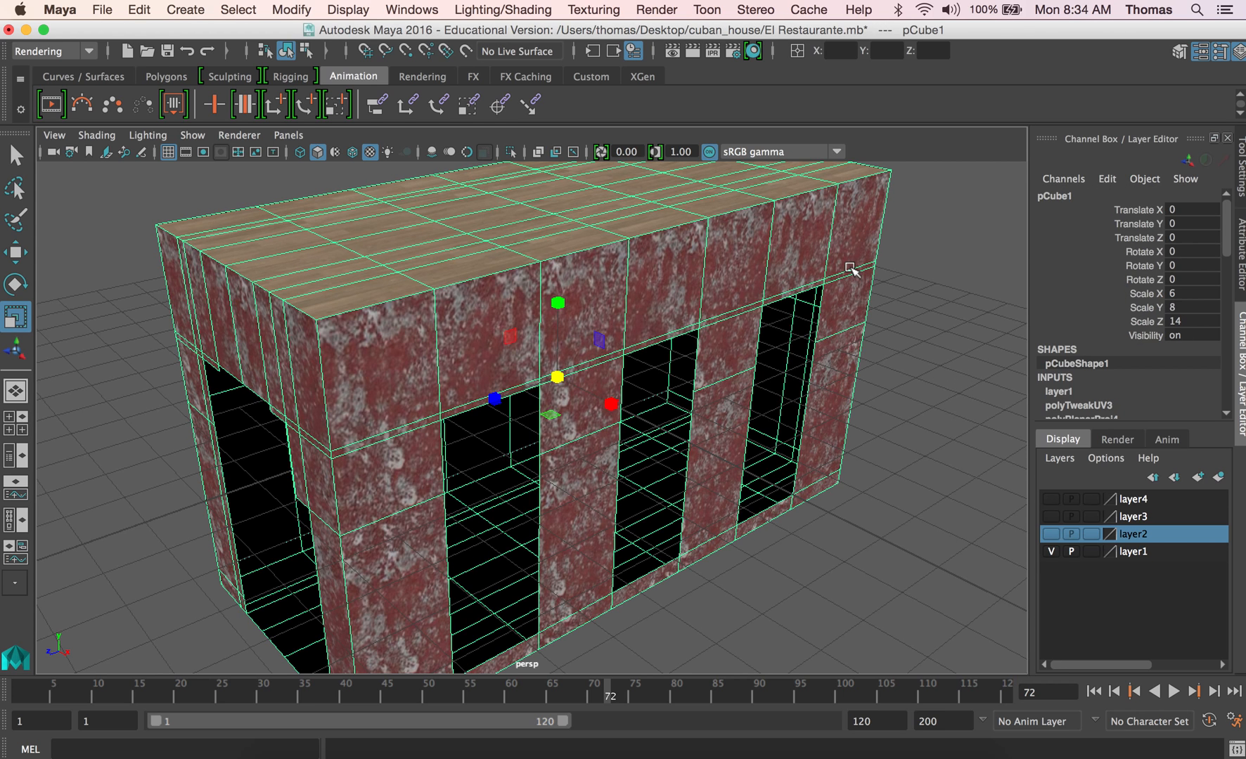
{"action": "left_click", "coordinate": [141, 8]}
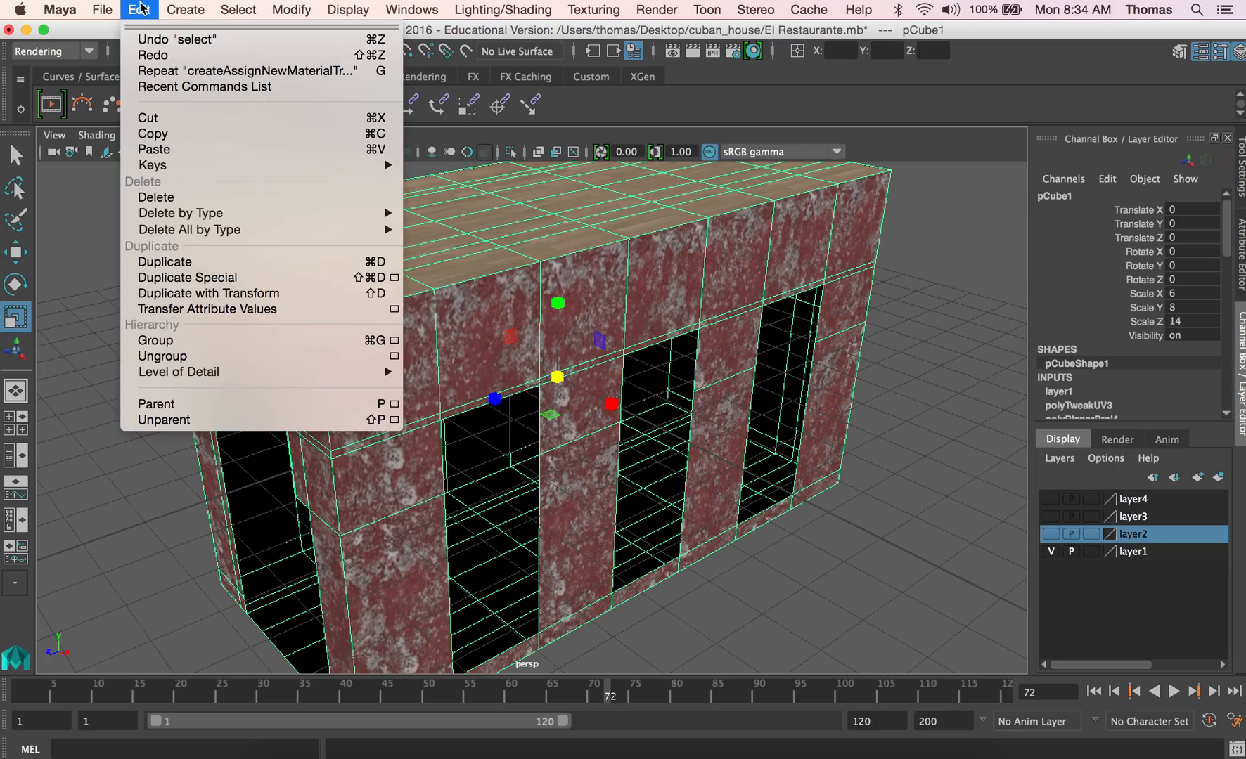
{"action": "mouse_move", "coordinate": [194, 219]}
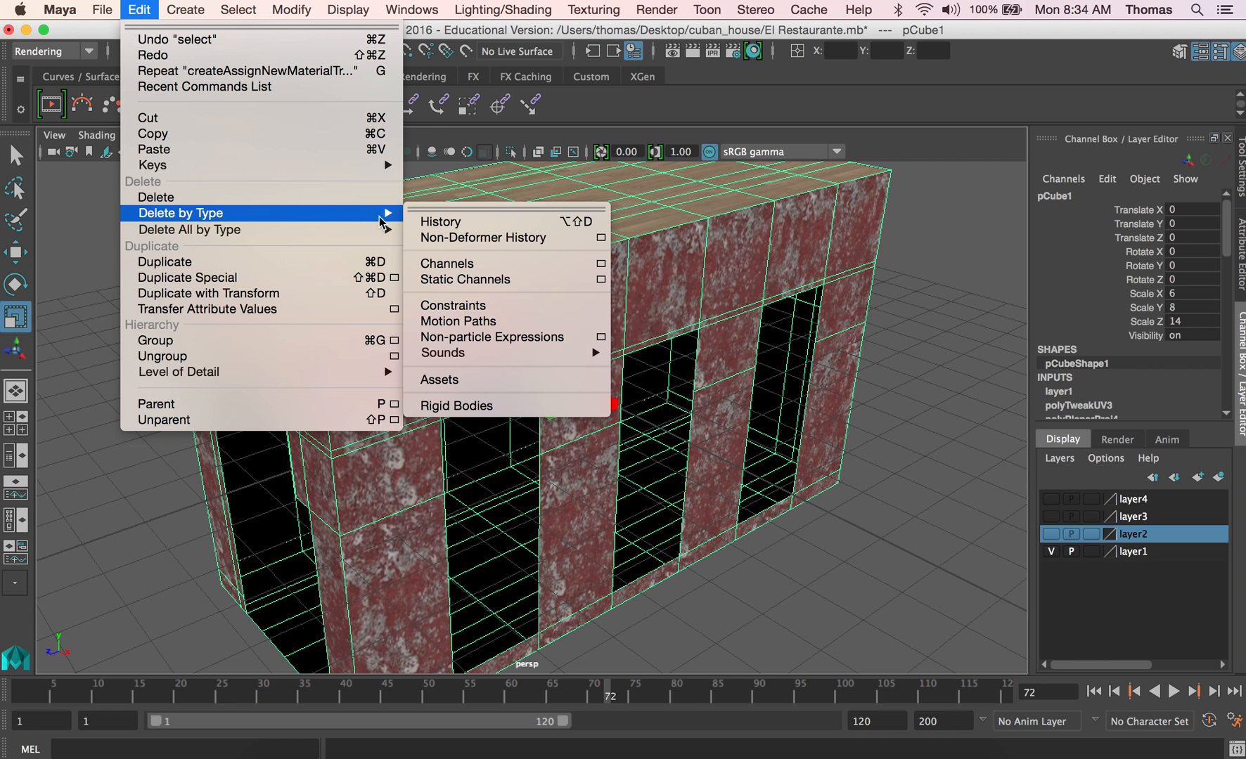
{"action": "left_click", "coordinate": [435, 222]}
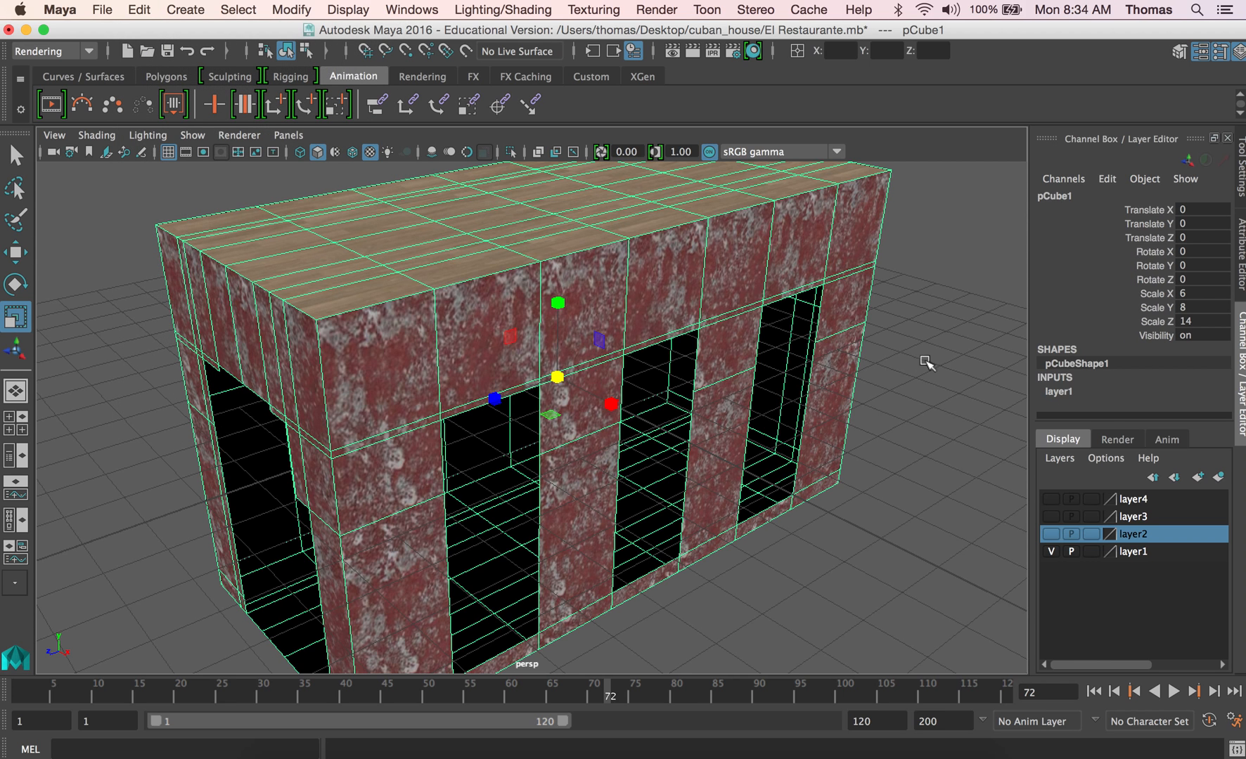
Freeze the transformations of the house mesh
{"action": "left_click", "coordinate": [914, 308]}
{"action": "left_click", "coordinate": [717, 248]}
{"action": "scroll", "coordinate": [863, 503], "scroll_direction": "down", "scroll_amount": 4}
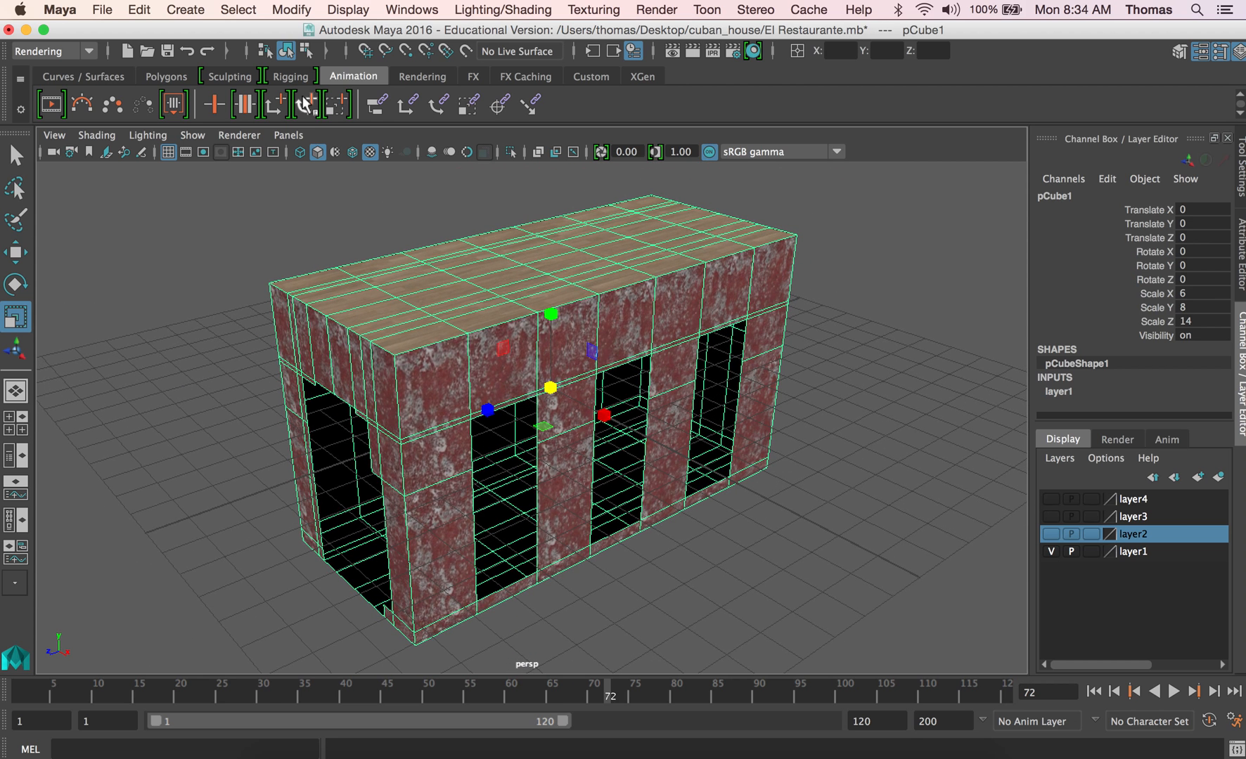
{"action": "left_click", "coordinate": [285, 9]}
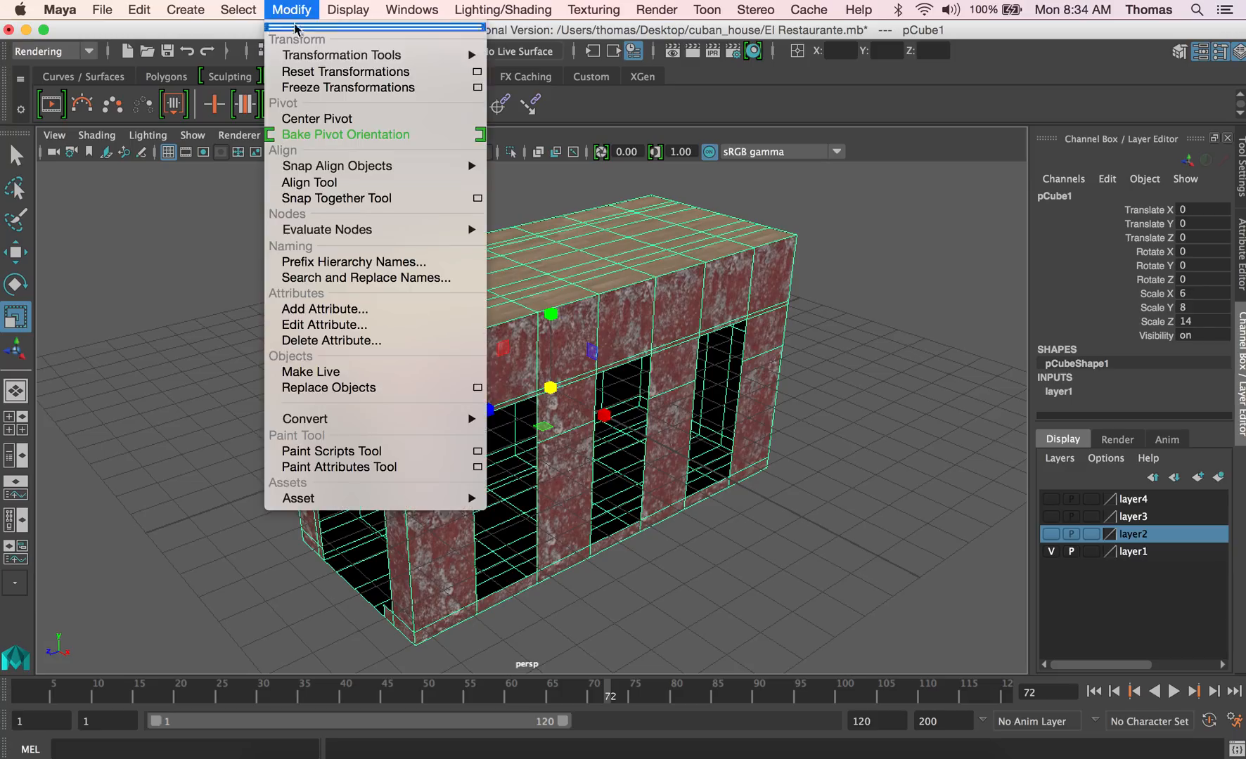
{"action": "left_click", "coordinate": [326, 90]}
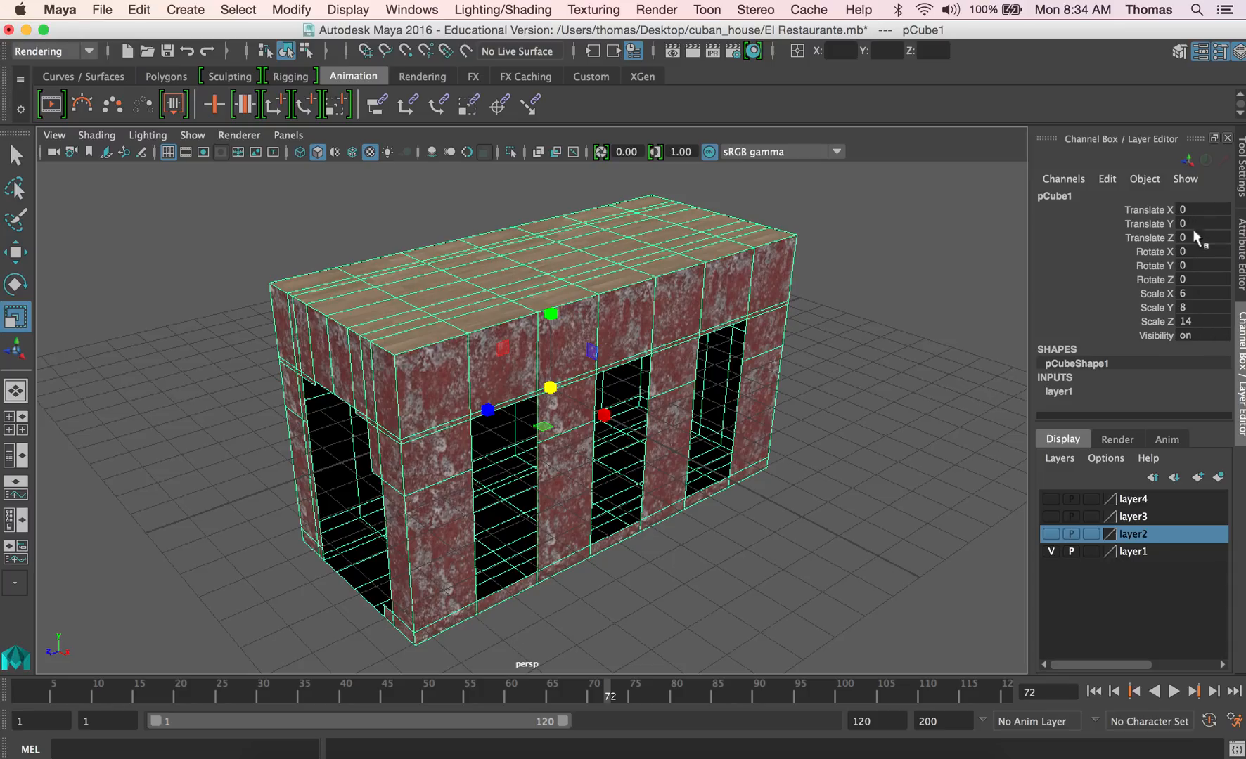
{"action": "left_click", "coordinate": [291, 10]}
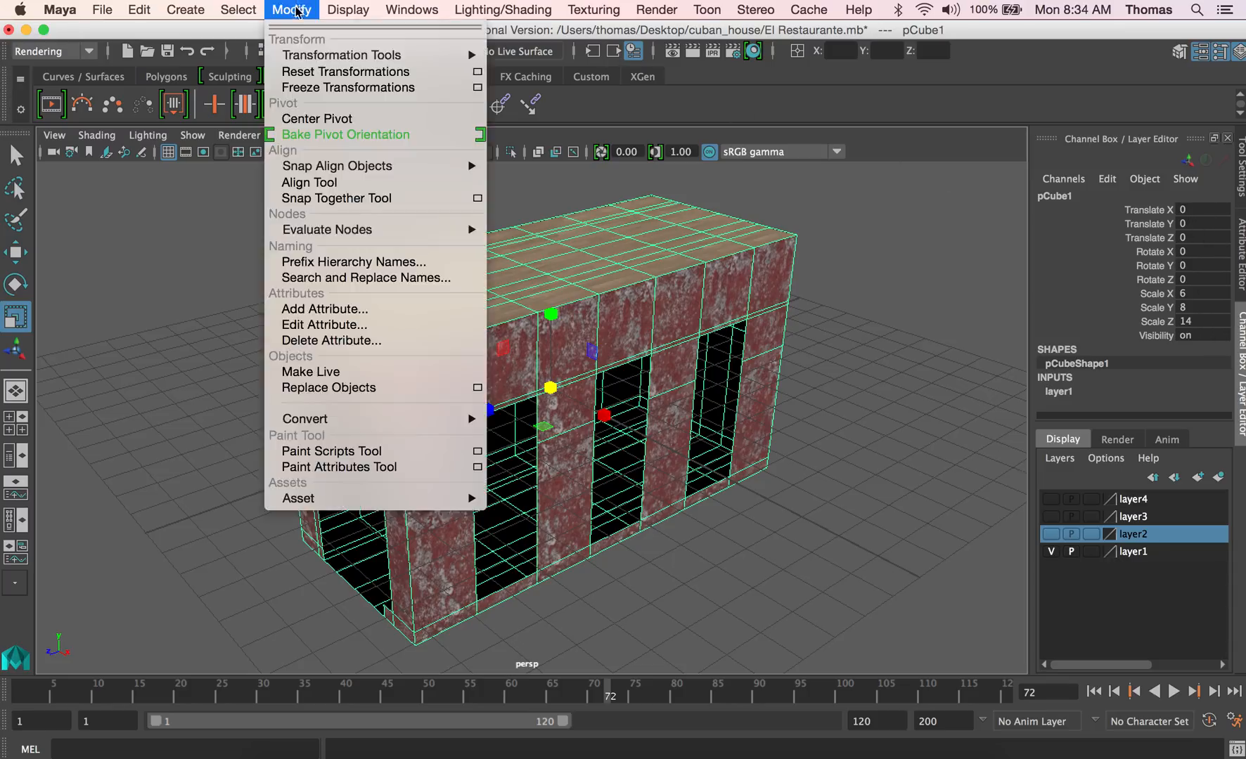
{"action": "left_click", "coordinate": [320, 89]}
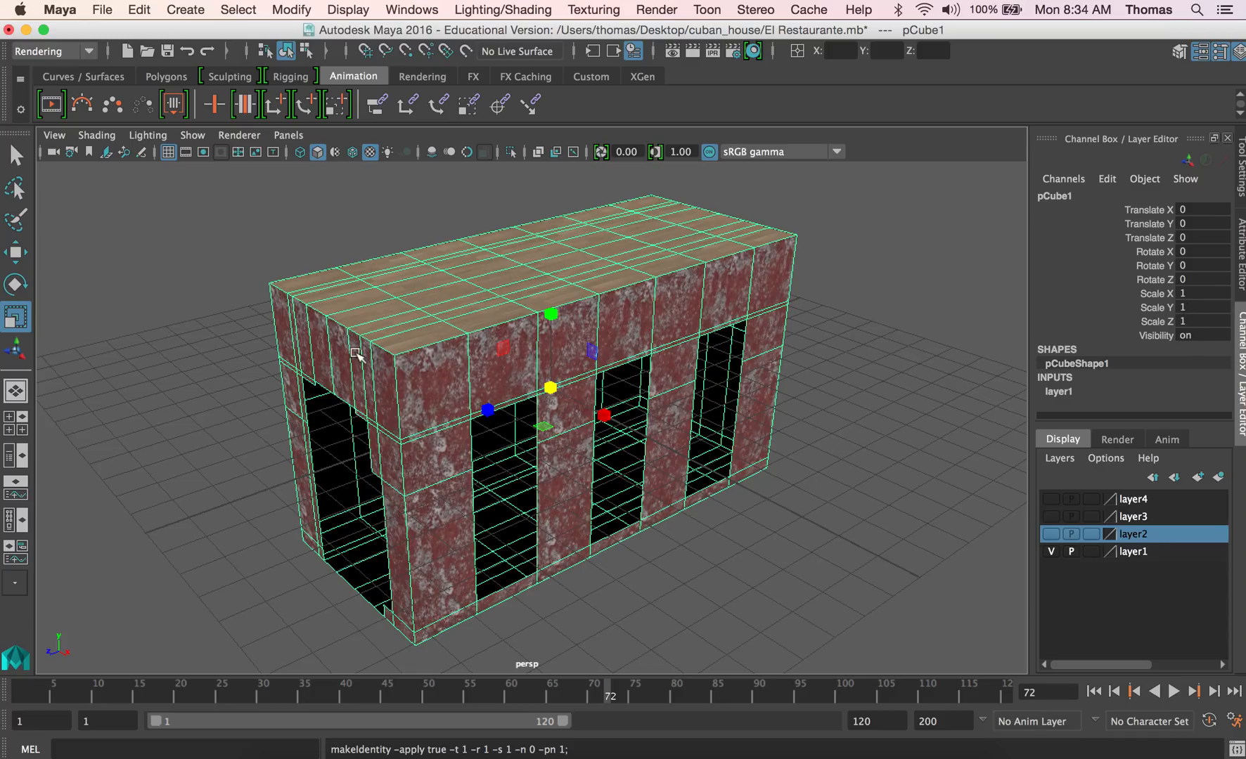
Reload the main_house.jpg color texture of the house mesh's lambert6 material and check it on the roof and walls
{"action": "left_click", "coordinate": [262, 321]}
{"action": "left_click", "coordinate": [286, 293]}
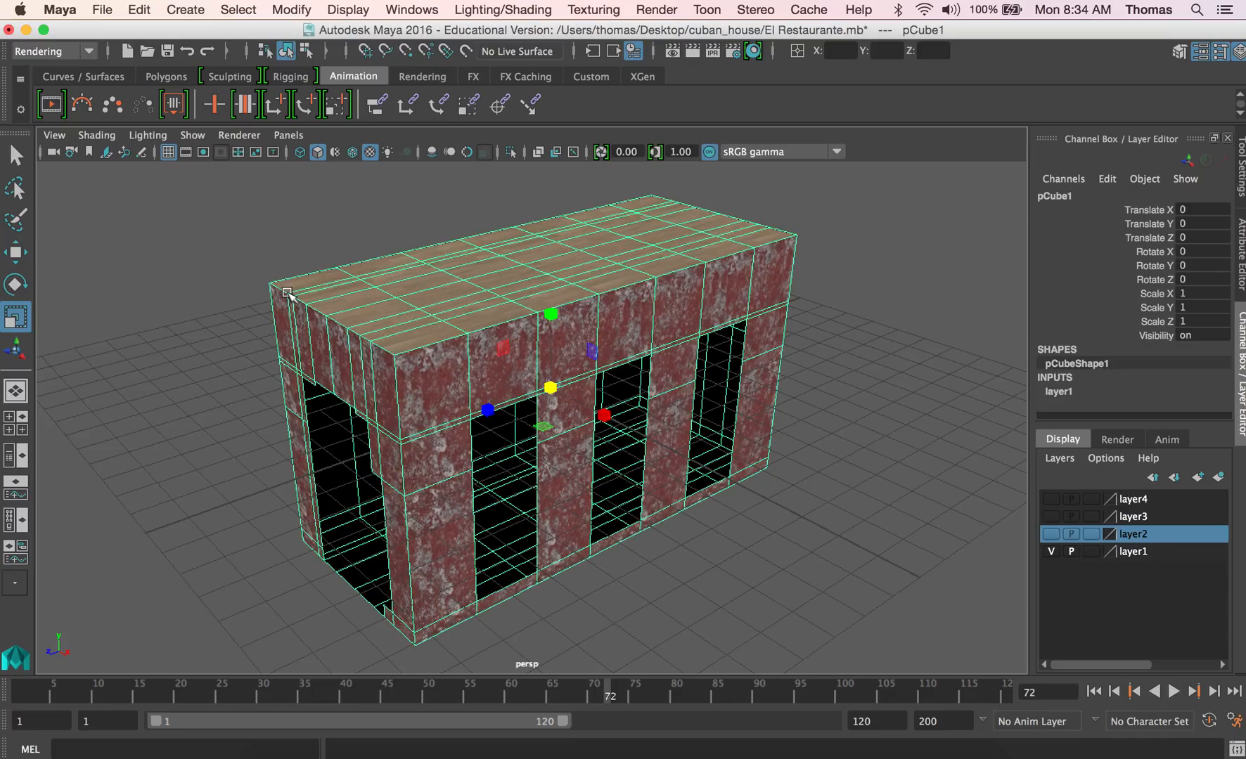
{"action": "left_click", "coordinate": [1241, 257]}
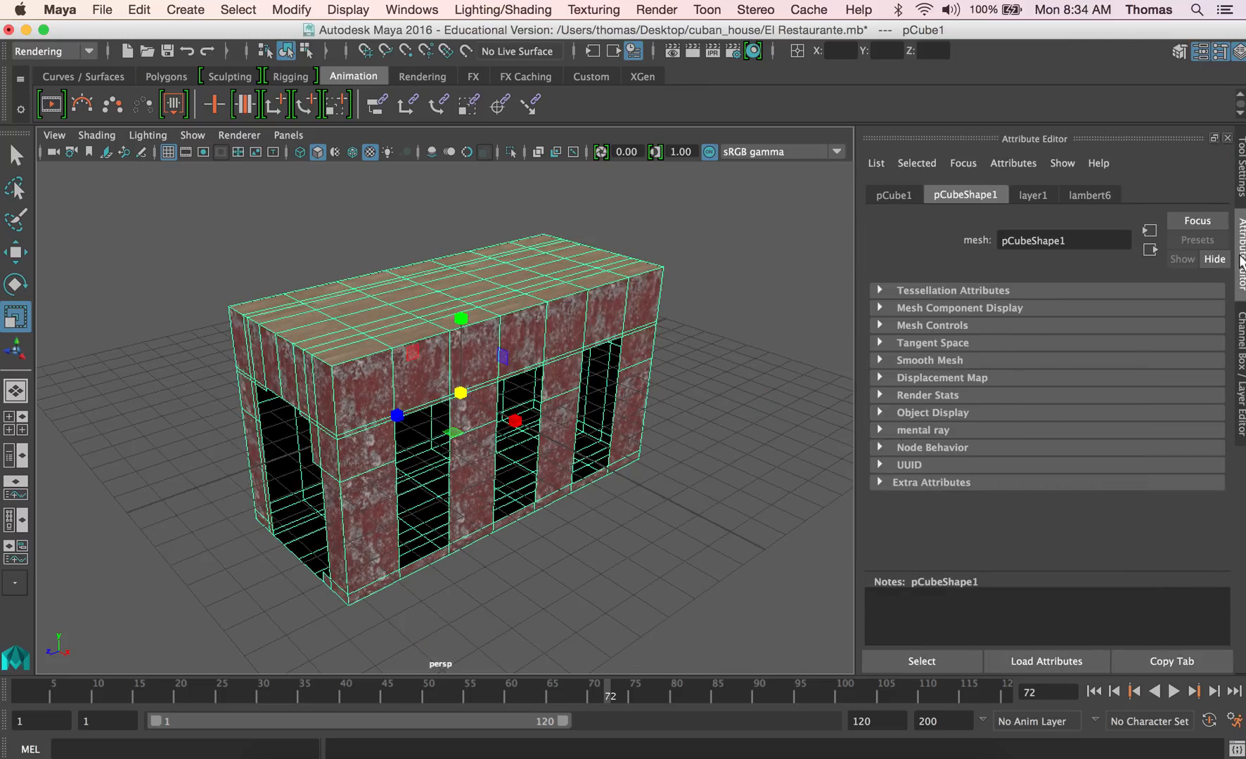
{"action": "left_click", "coordinate": [1101, 196]}
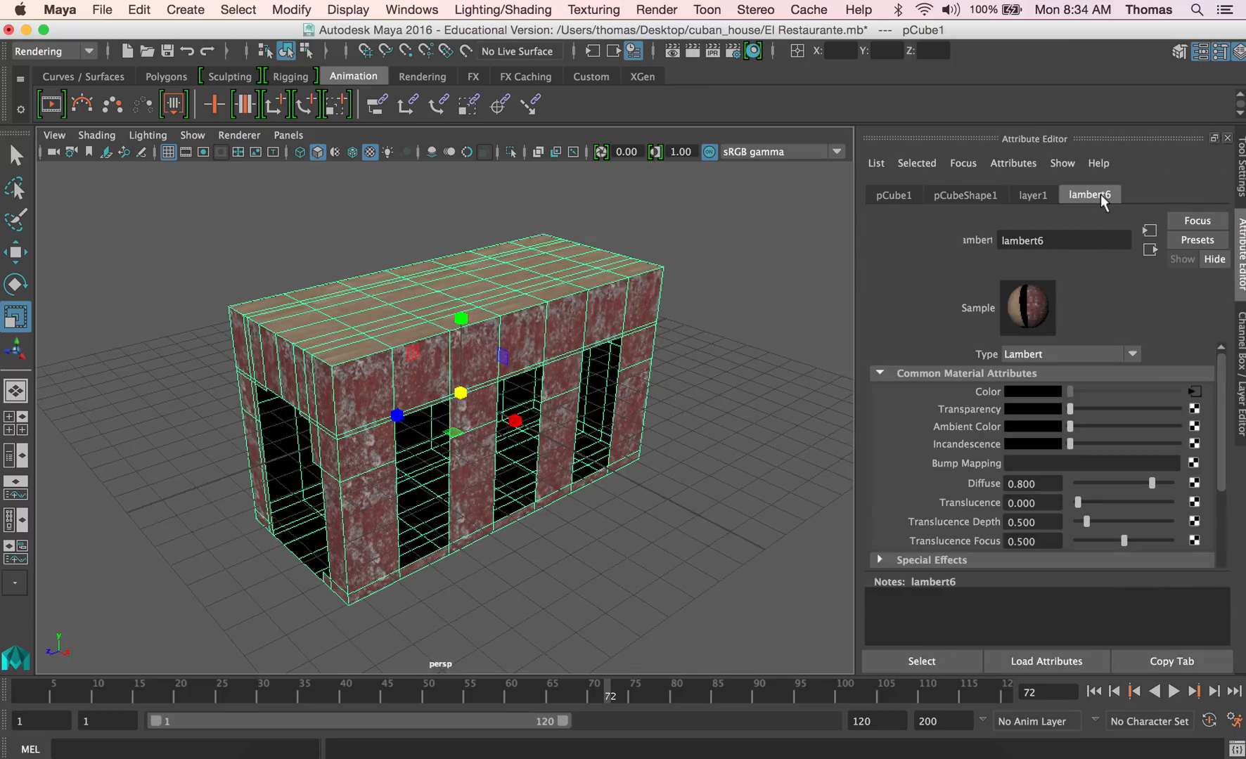
{"action": "left_click", "coordinate": [1193, 392]}
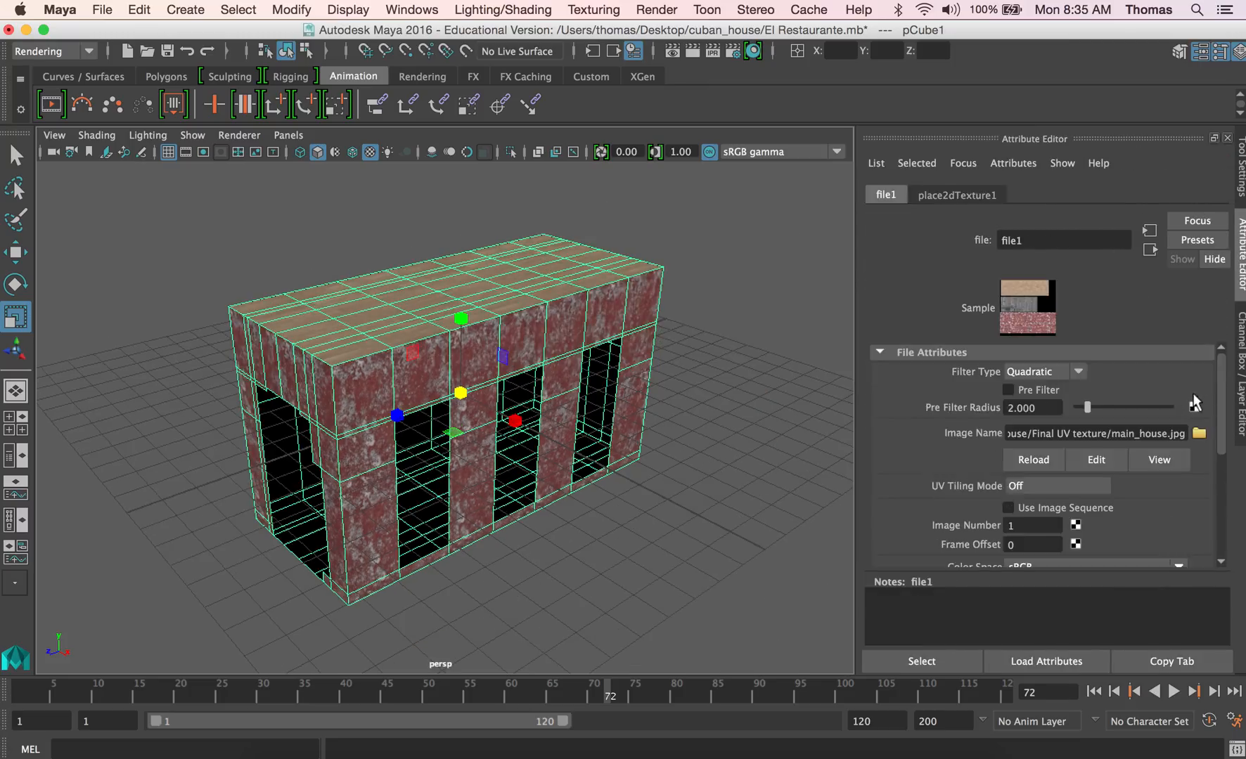
{"action": "left_click", "coordinate": [1019, 460]}
{"action": "left_click", "coordinate": [718, 447]}
{"action": "left_click_drag", "start_coordinate": [388, 413], "coordinate": [501, 376], "text": "alt"}
{"action": "left_click_drag", "start_coordinate": [388, 402], "coordinate": [408, 437], "text": "alt"}
{"action": "right_click_drag", "start_coordinate": [409, 437], "coordinate": [320, 437], "text": "alt"}
{"action": "mouse_move", "coordinate": [320, 437]}
{"action": "left_mouse_down", "text": "alt"}
{"action": "mouse_move", "coordinate": [342, 444]}
{"action": "mouse_move", "coordinate": [289, 453]}
{"action": "mouse_move", "coordinate": [309, 445]}
{"action": "left_mouse_up", "text": "alt"}
Add a file texture as lambert6's bump mapping and set it to be used as Tangent Space Normals
{"action": "left_click", "coordinate": [309, 404]}
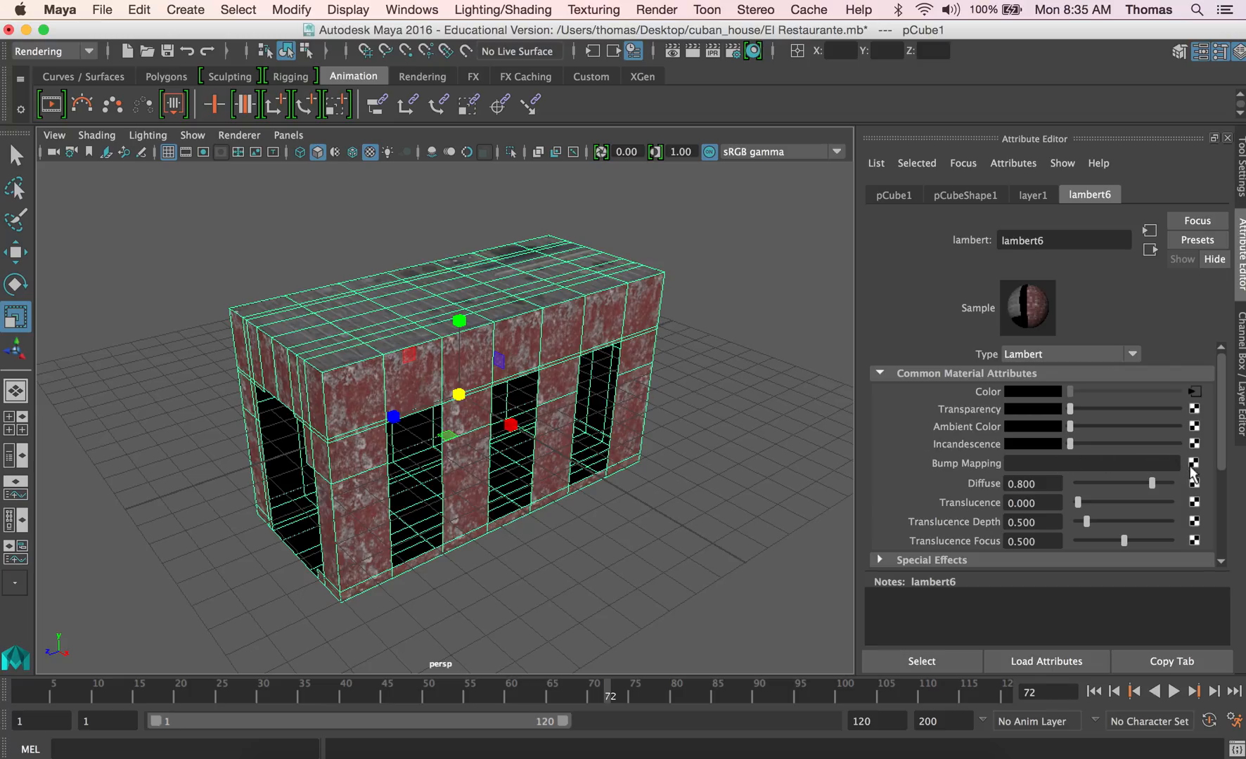
{"action": "left_click", "coordinate": [1193, 464]}
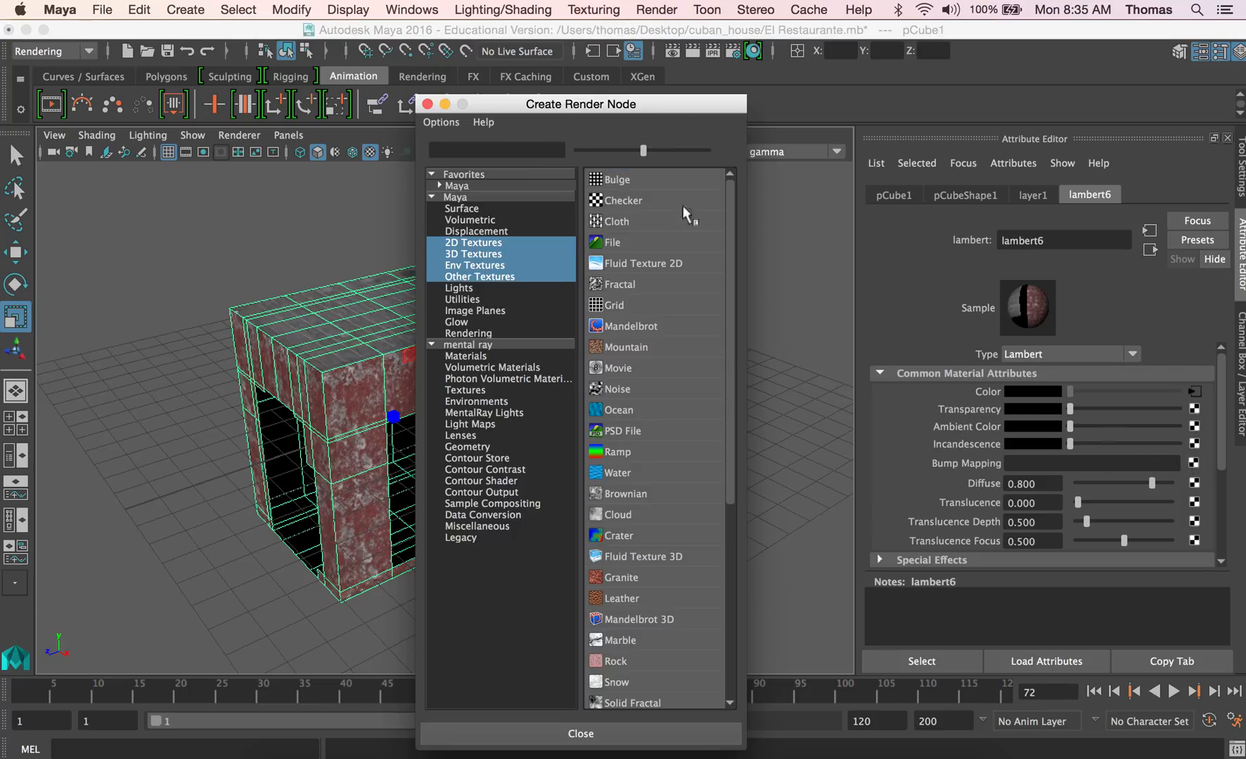
{"action": "left_click", "coordinate": [636, 242]}
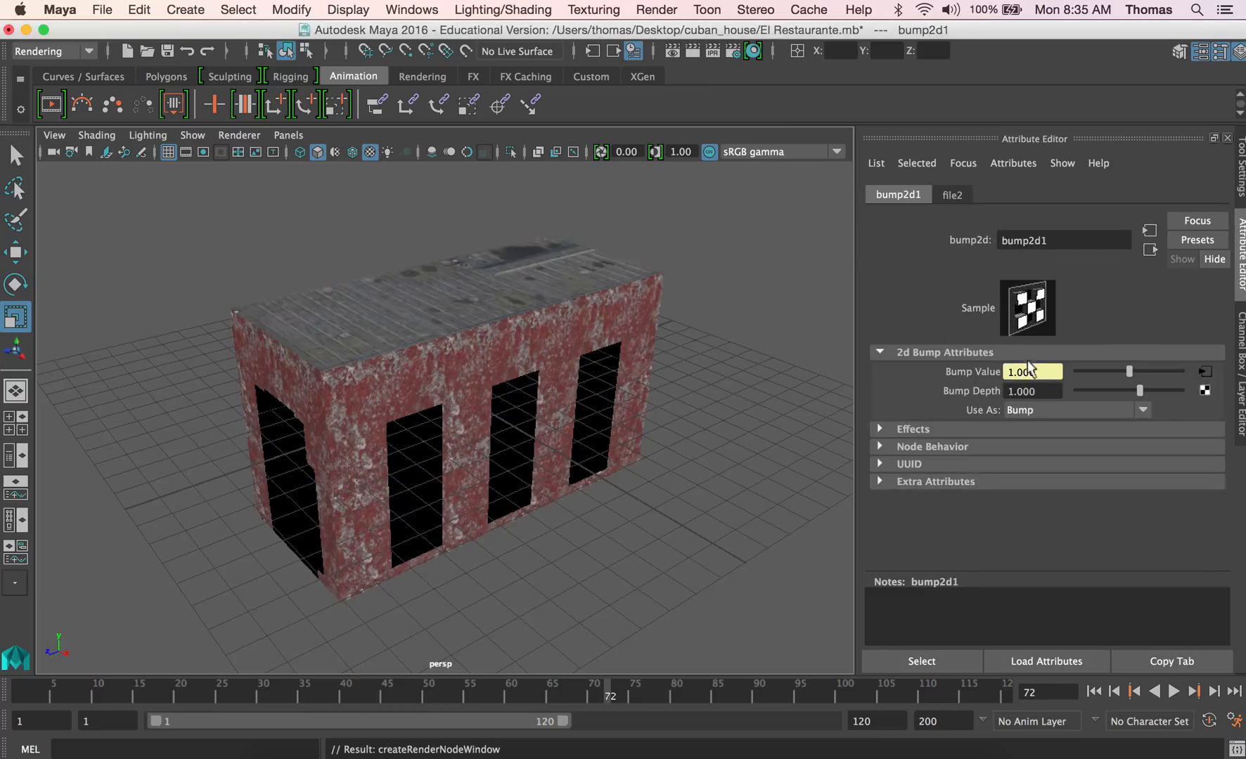
{"action": "left_click", "coordinate": [1087, 409]}
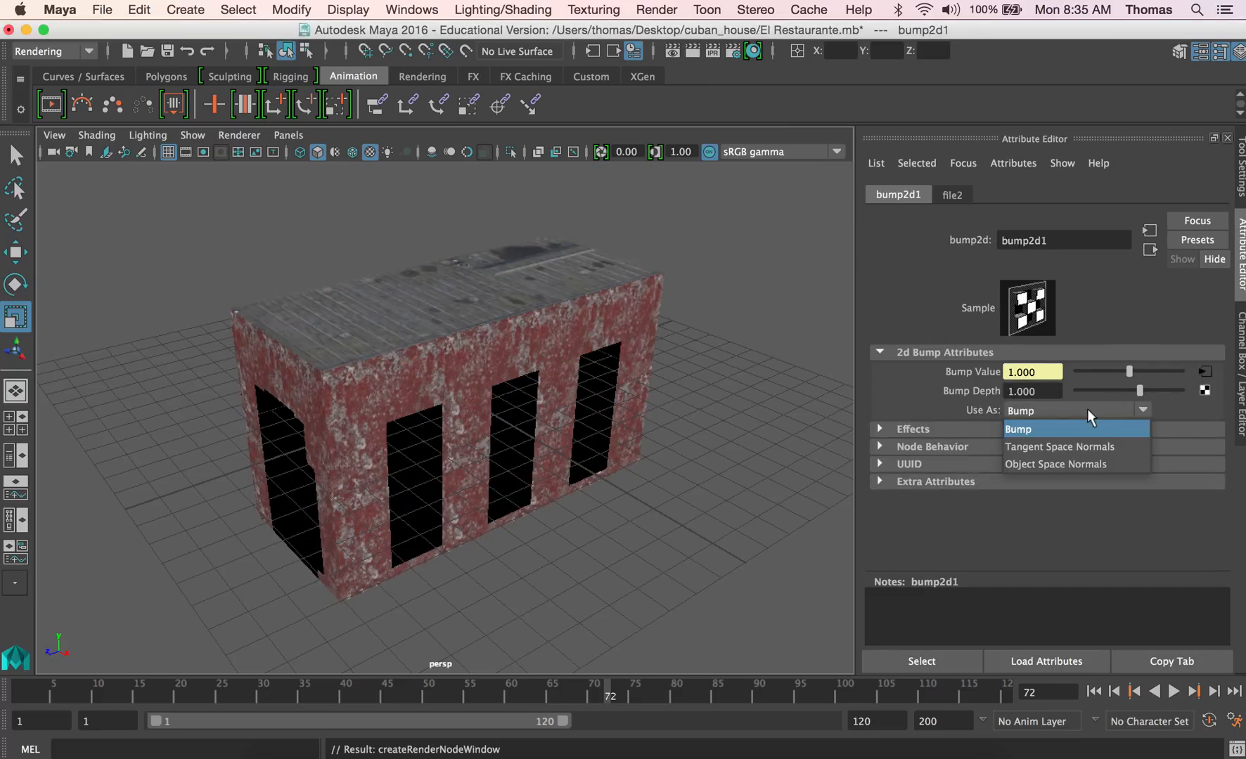
{"action": "left_click", "coordinate": [1122, 448]}
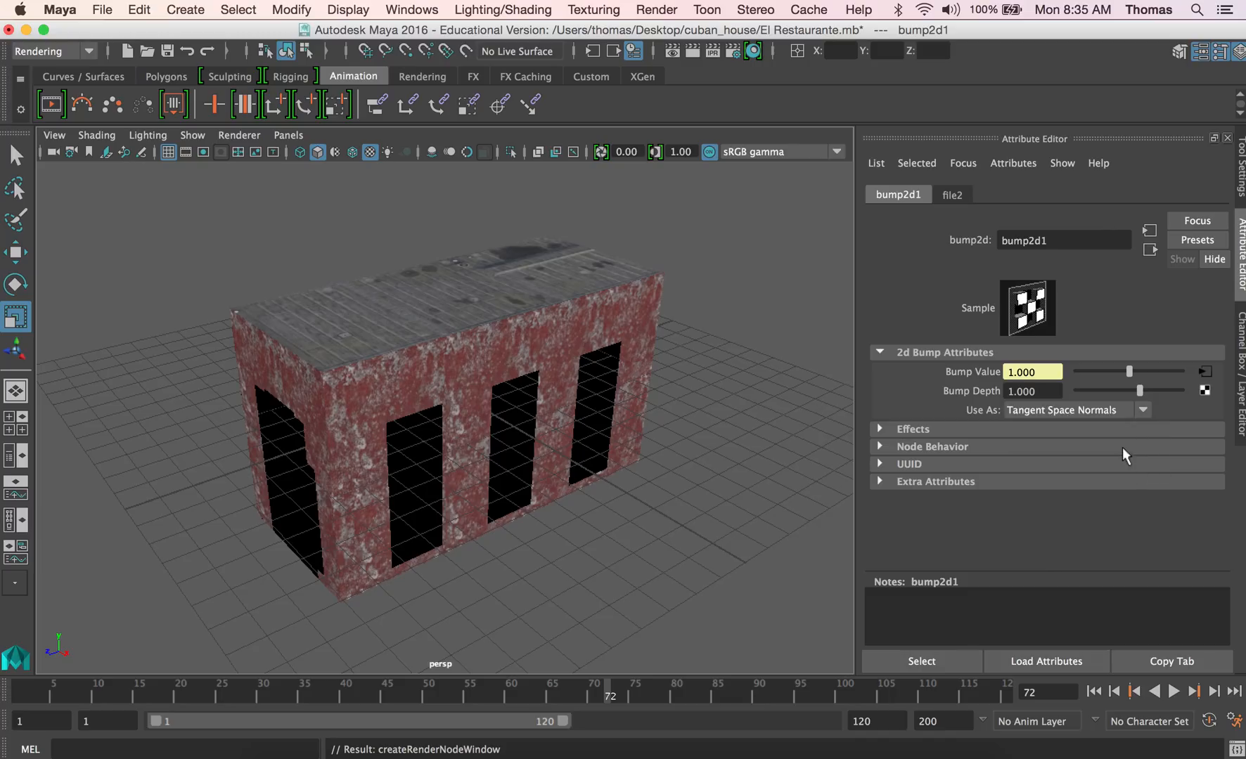
Load main_house_NRM.png from the Final UV texture folder into the bump map's file node
{"action": "left_click", "coordinate": [1207, 373]}
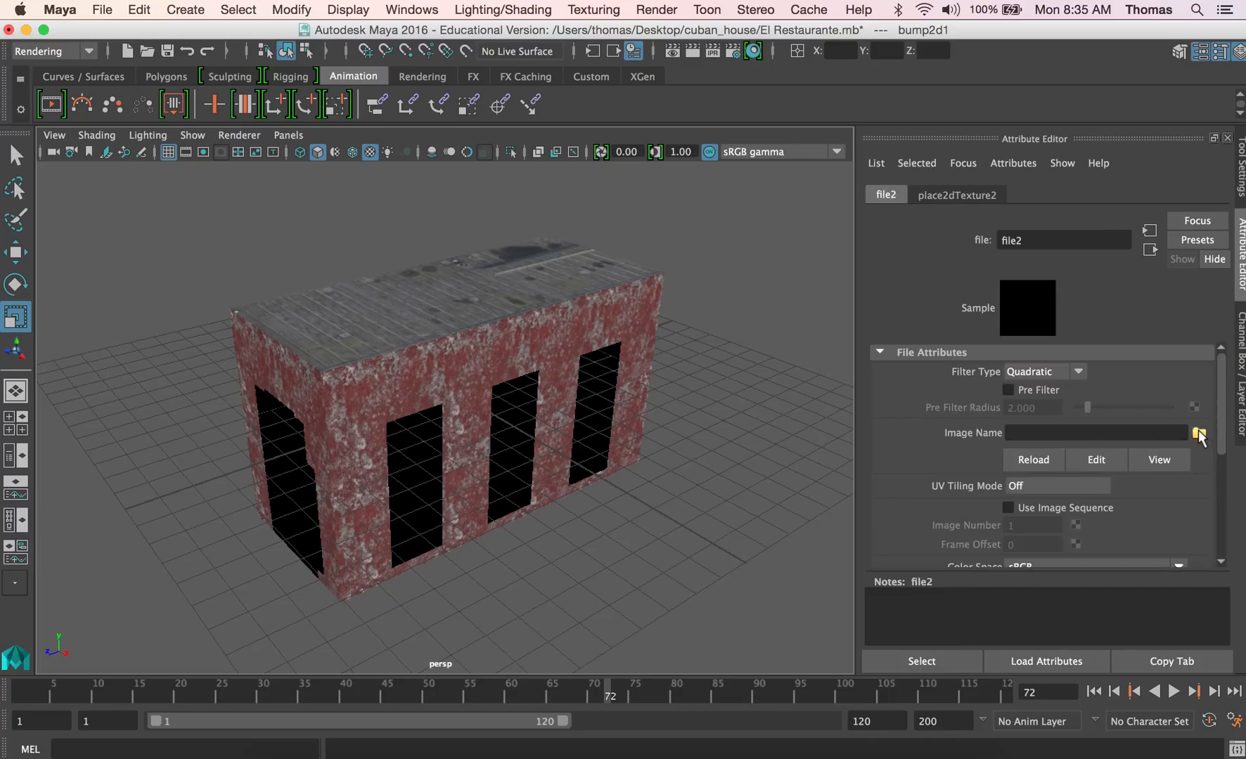
{"action": "left_click", "coordinate": [1198, 432]}
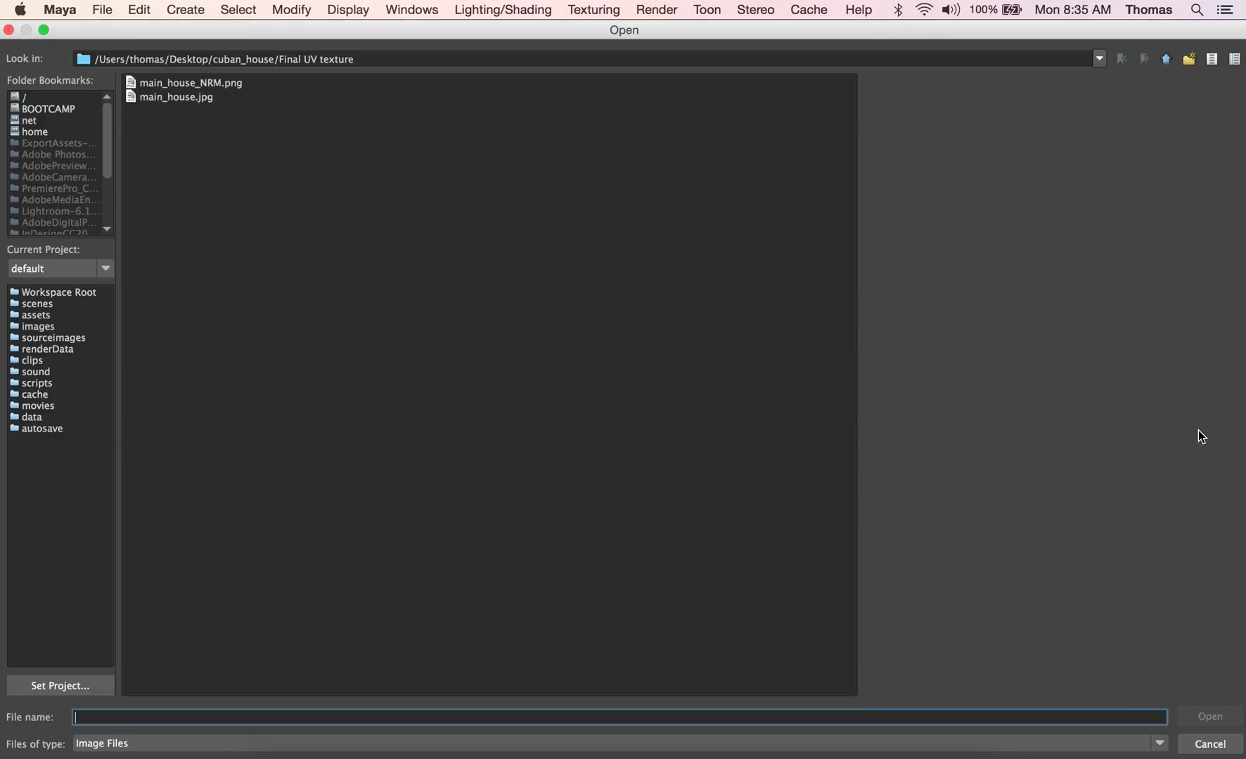
{"action": "left_click", "coordinate": [192, 83]}
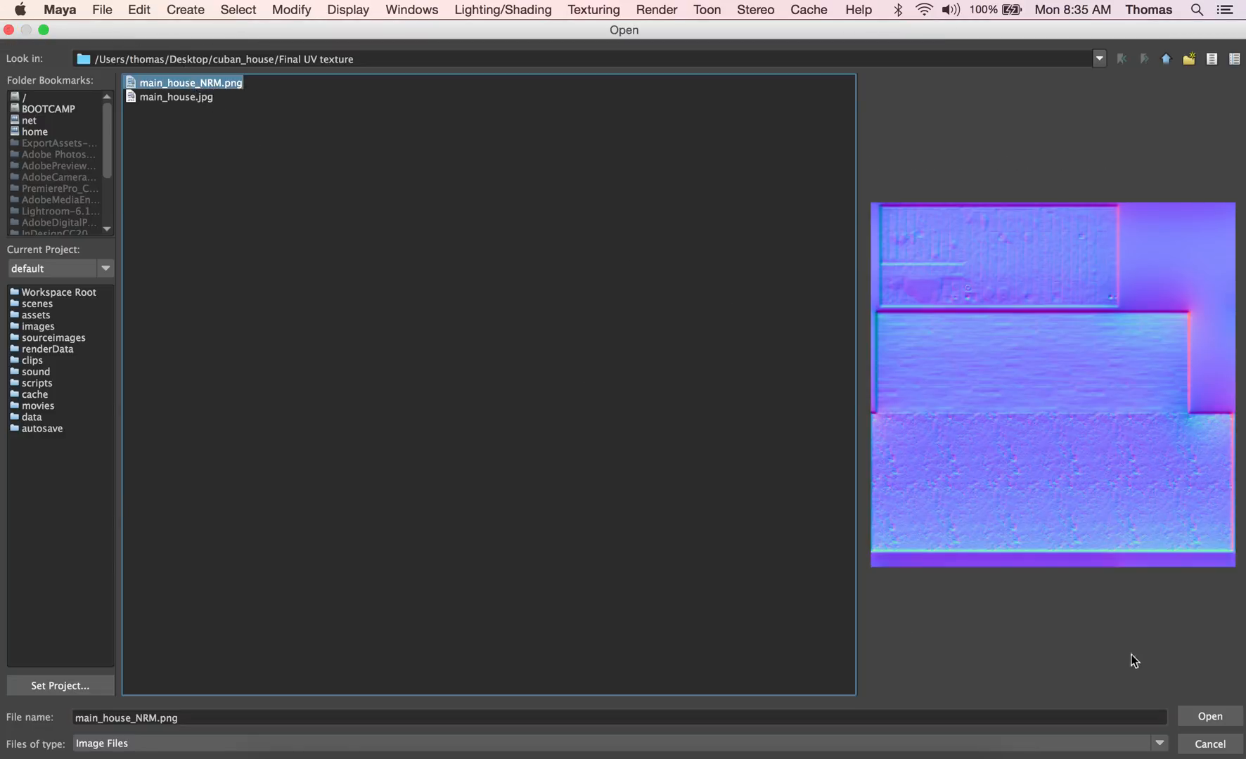
{"action": "left_click", "coordinate": [1210, 717]}
Examine the normal-mapped walls, openings and underside of the house from several angles and distances
{"action": "left_click_drag", "start_coordinate": [425, 509], "coordinate": [624, 499], "text": "alt"}
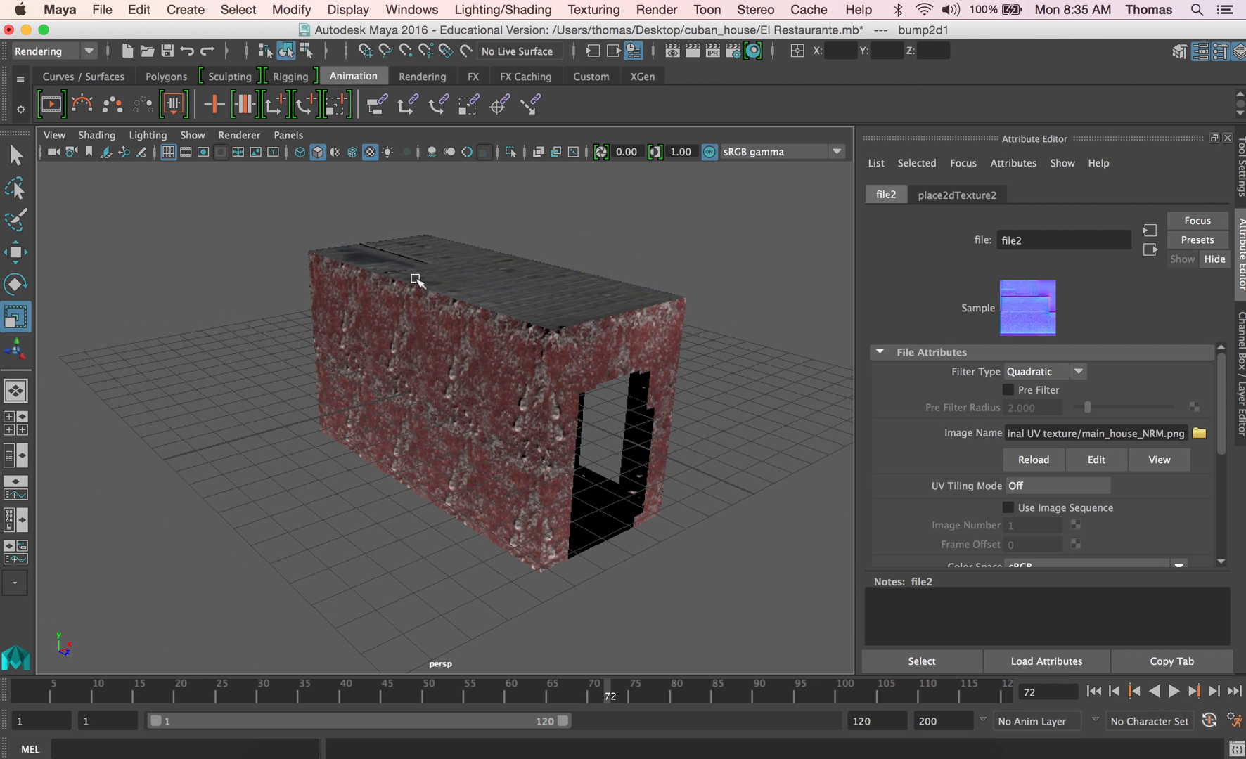
{"action": "left_click", "coordinate": [285, 135]}
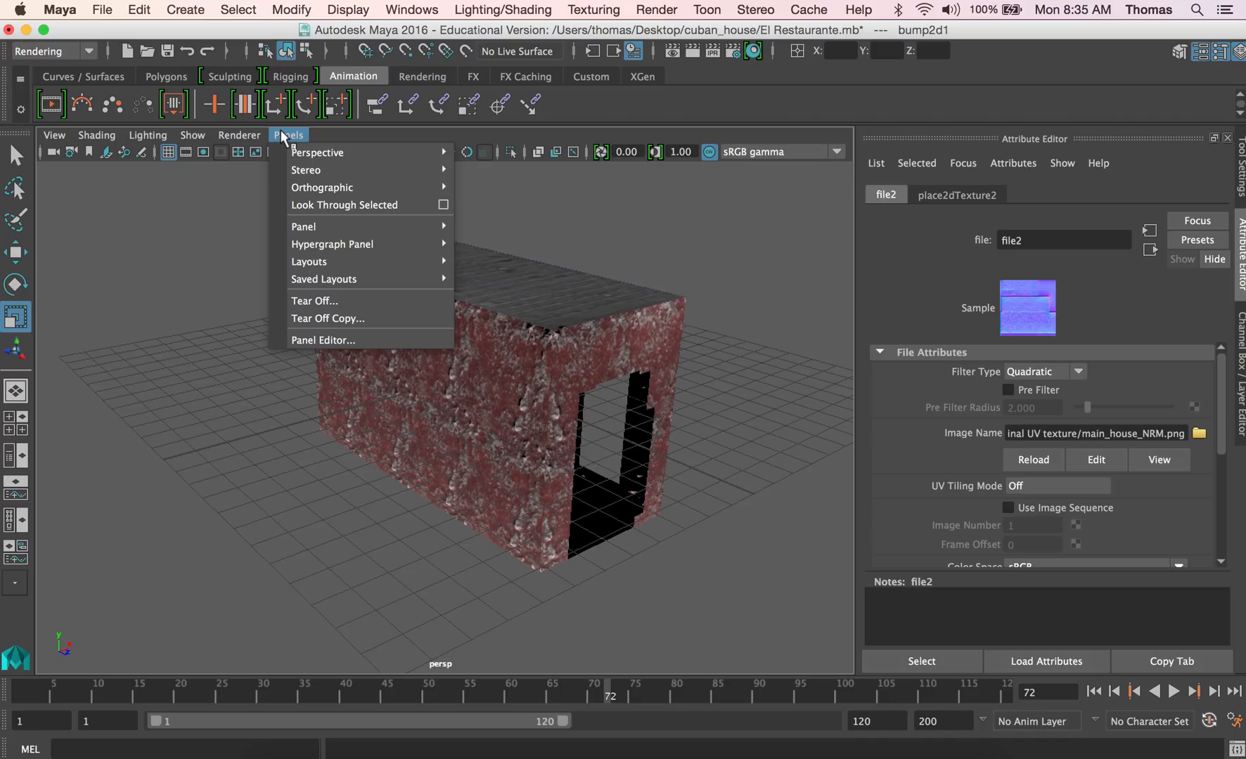
{"action": "mouse_move", "coordinate": [193, 135]}
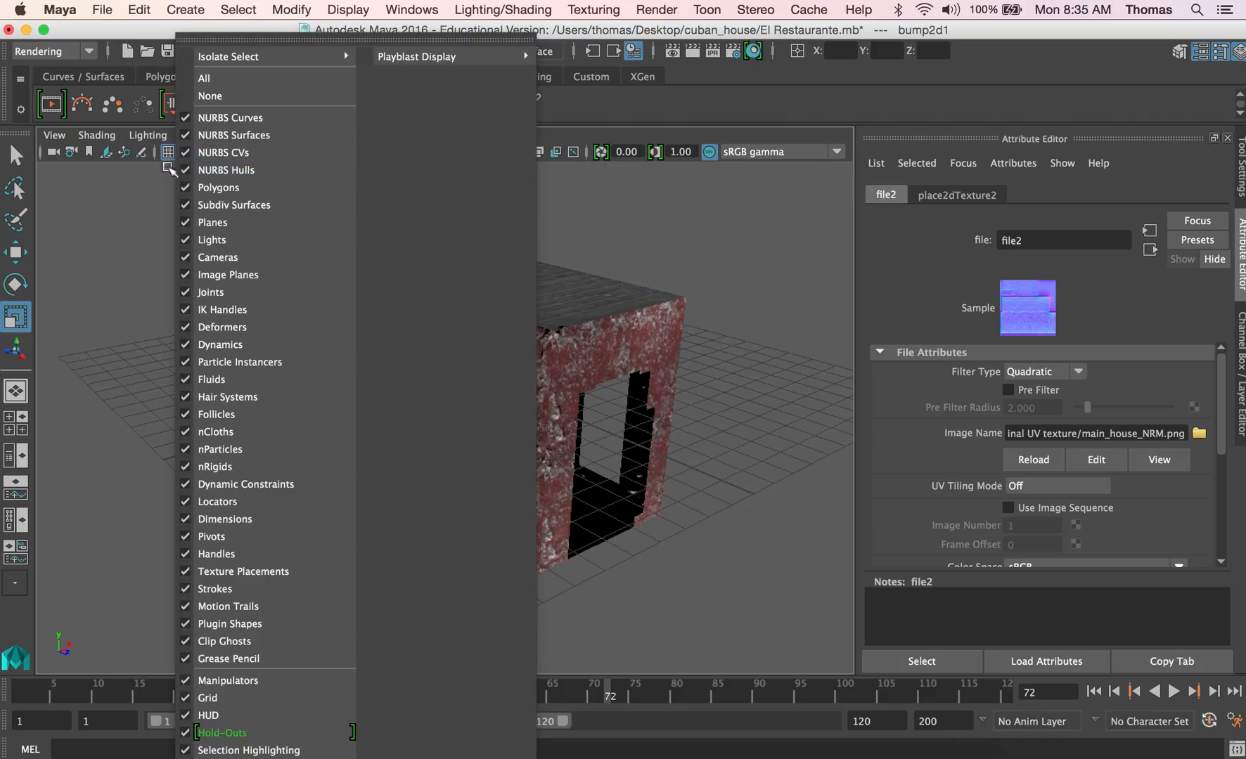
{"action": "left_click", "coordinate": [104, 223]}
{"action": "left_click", "coordinate": [239, 135]}
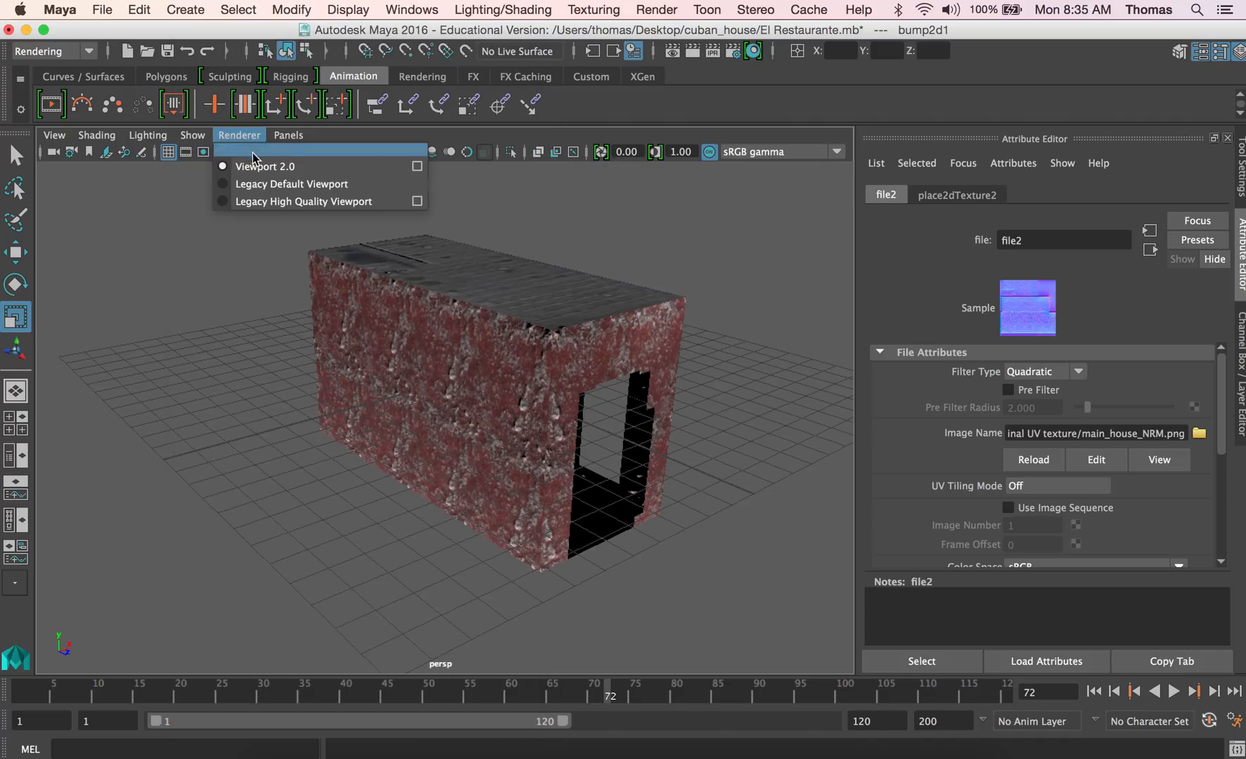
{"action": "left_click", "coordinate": [232, 183]}
{"action": "left_click_drag", "start_coordinate": [175, 231], "coordinate": [178, 356], "text": "alt"}
{"action": "right_click_drag", "start_coordinate": [178, 355], "coordinate": [402, 356], "text": "alt"}
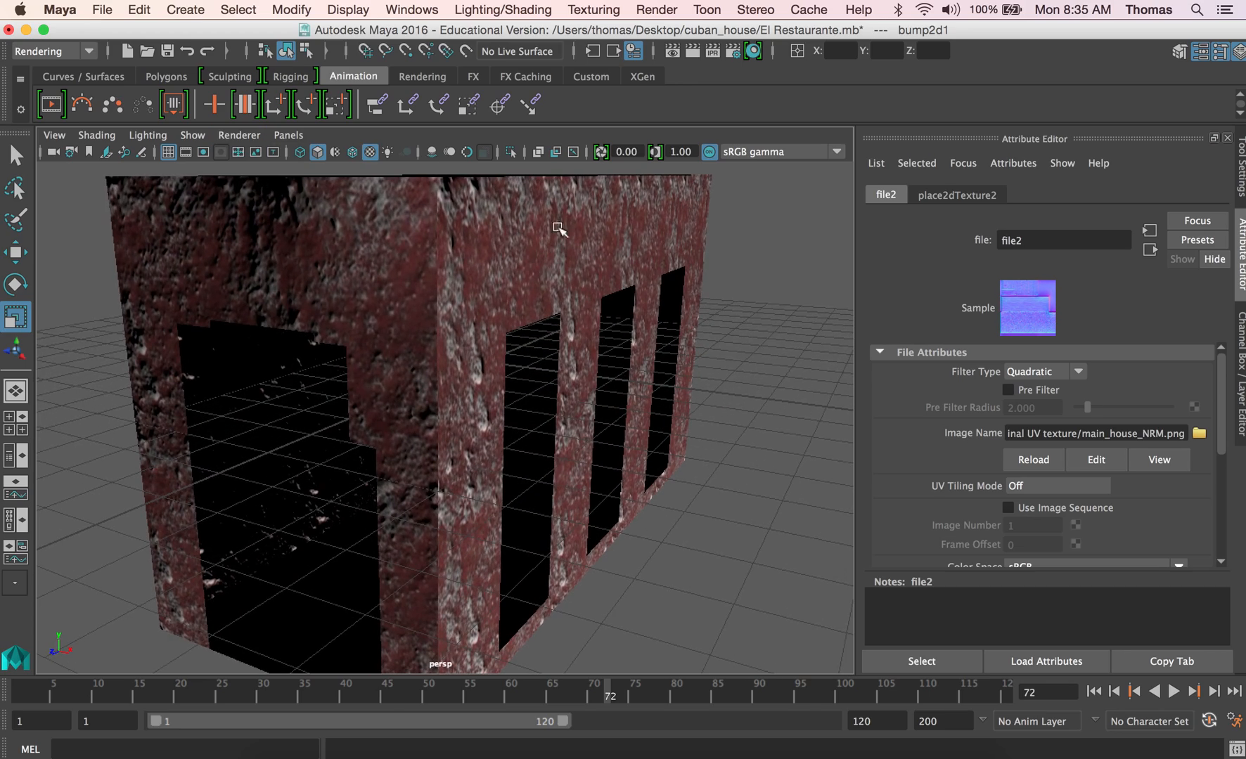
{"action": "left_click_drag", "start_coordinate": [535, 271], "coordinate": [647, 275], "text": "alt"}
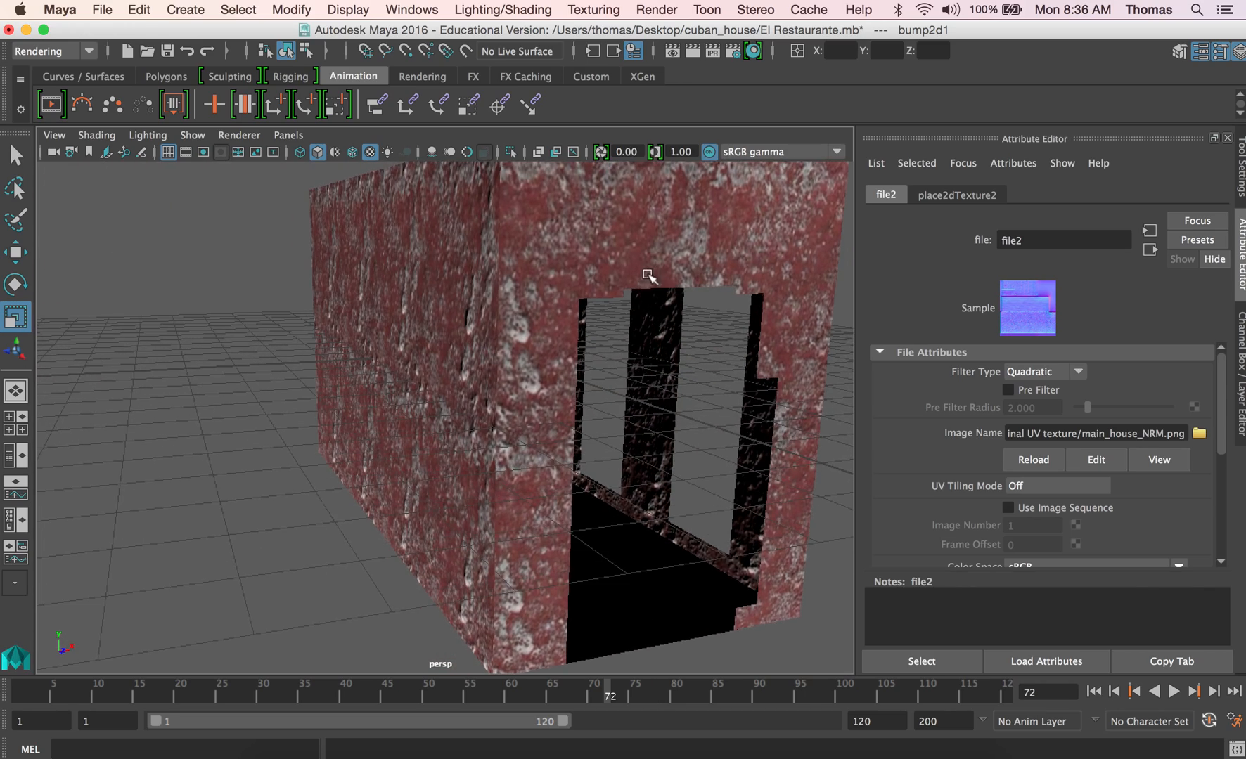
{"action": "right_click_drag", "start_coordinate": [457, 299], "coordinate": [568, 318], "text": "alt"}
{"action": "scroll", "coordinate": [434, 292], "scroll_direction": "down", "scroll_amount": 10}
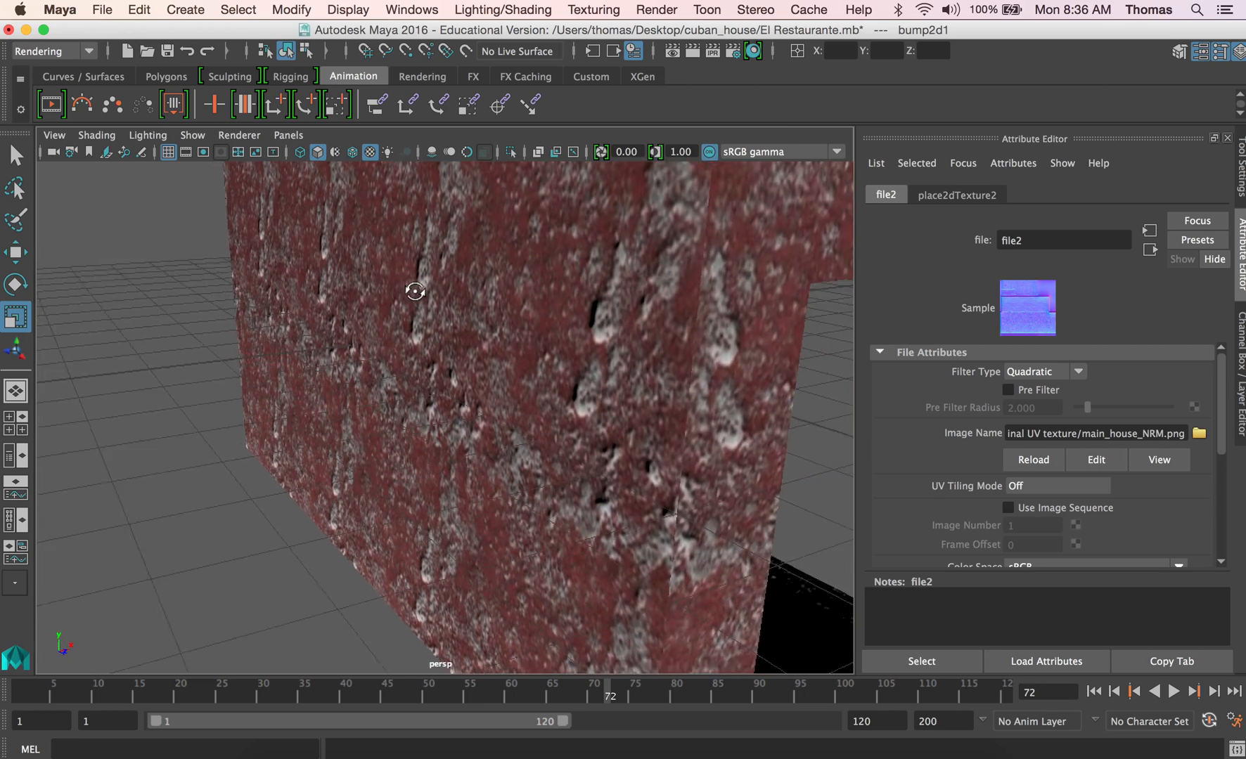
{"action": "left_click_drag", "start_coordinate": [380, 324], "coordinate": [421, 447], "text": "alt"}
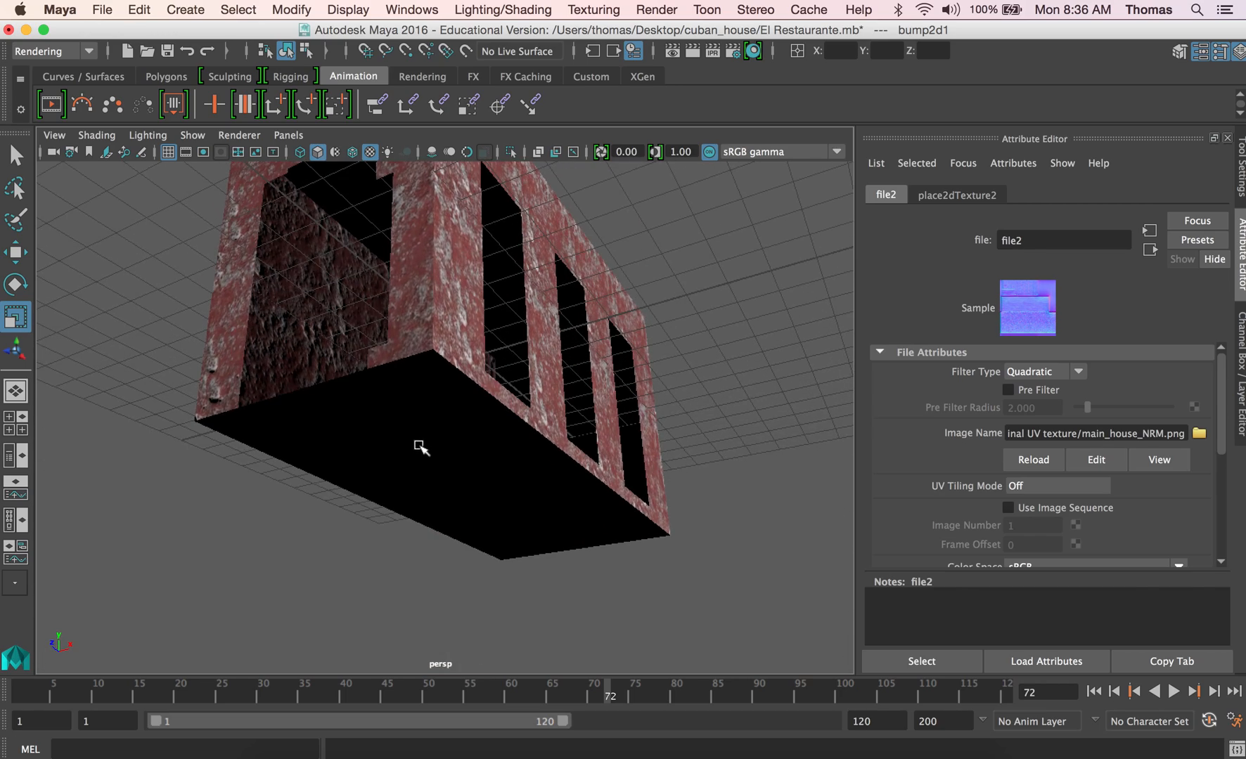
Select all the bottom floor faces of the house mesh from the front view and check the selection in perspective
{"action": "key", "text": "space"}
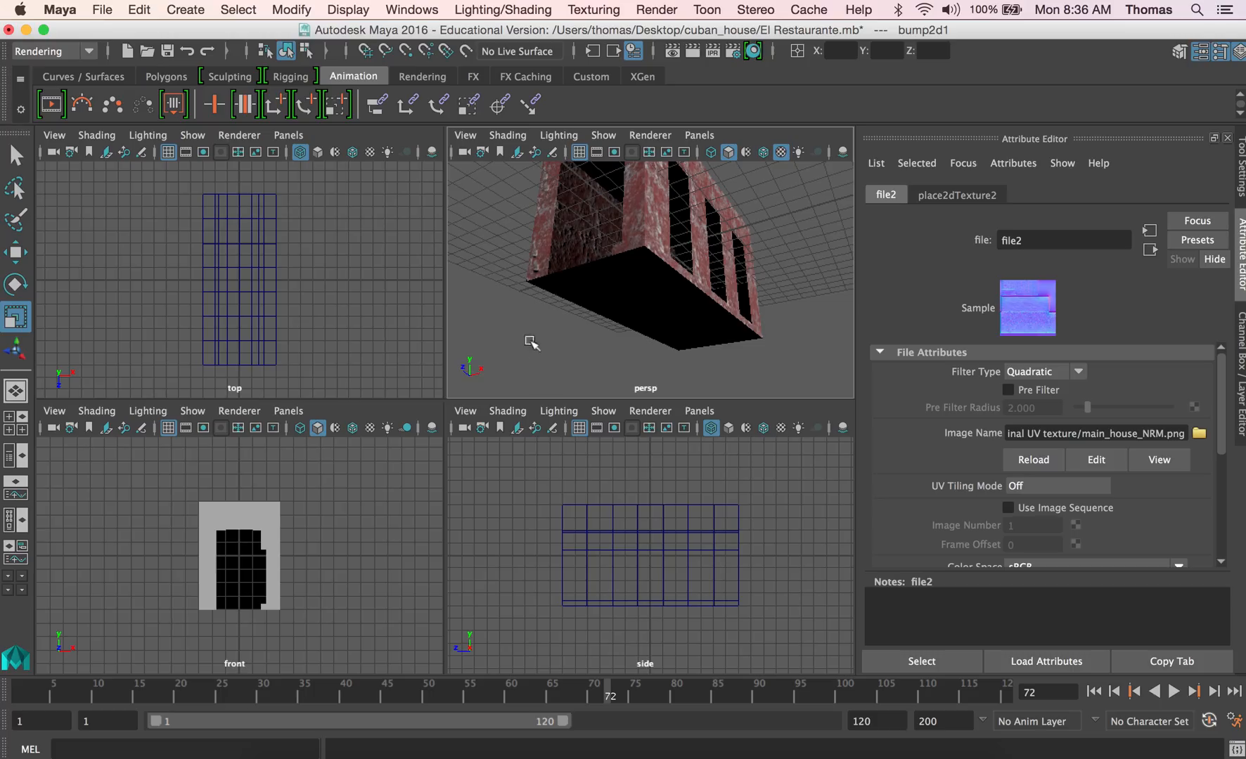
{"action": "key", "text": "space"}
{"action": "left_click", "coordinate": [440, 481]}
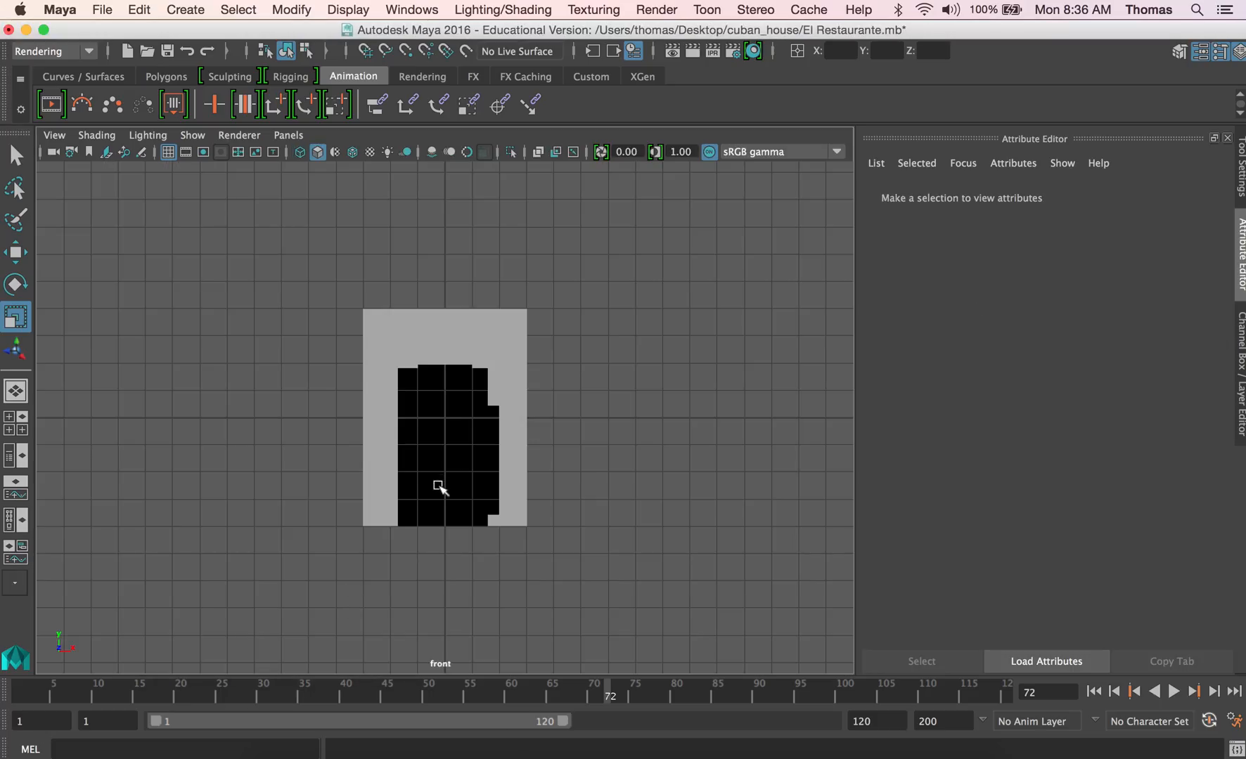
{"action": "left_click", "coordinate": [364, 478]}
{"action": "right_click", "coordinate": [365, 480]}
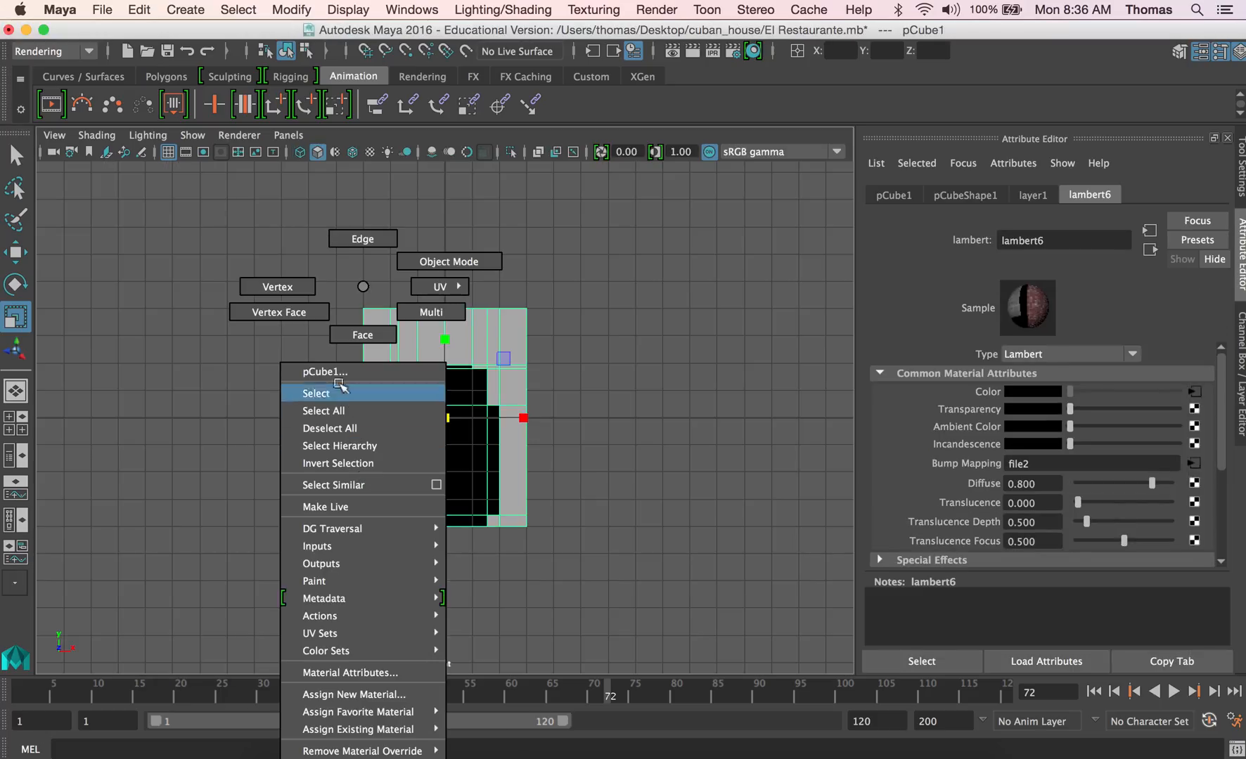
{"action": "left_click", "coordinate": [362, 335]}
{"action": "left_click_drag", "start_coordinate": [304, 597], "coordinate": [567, 526]}
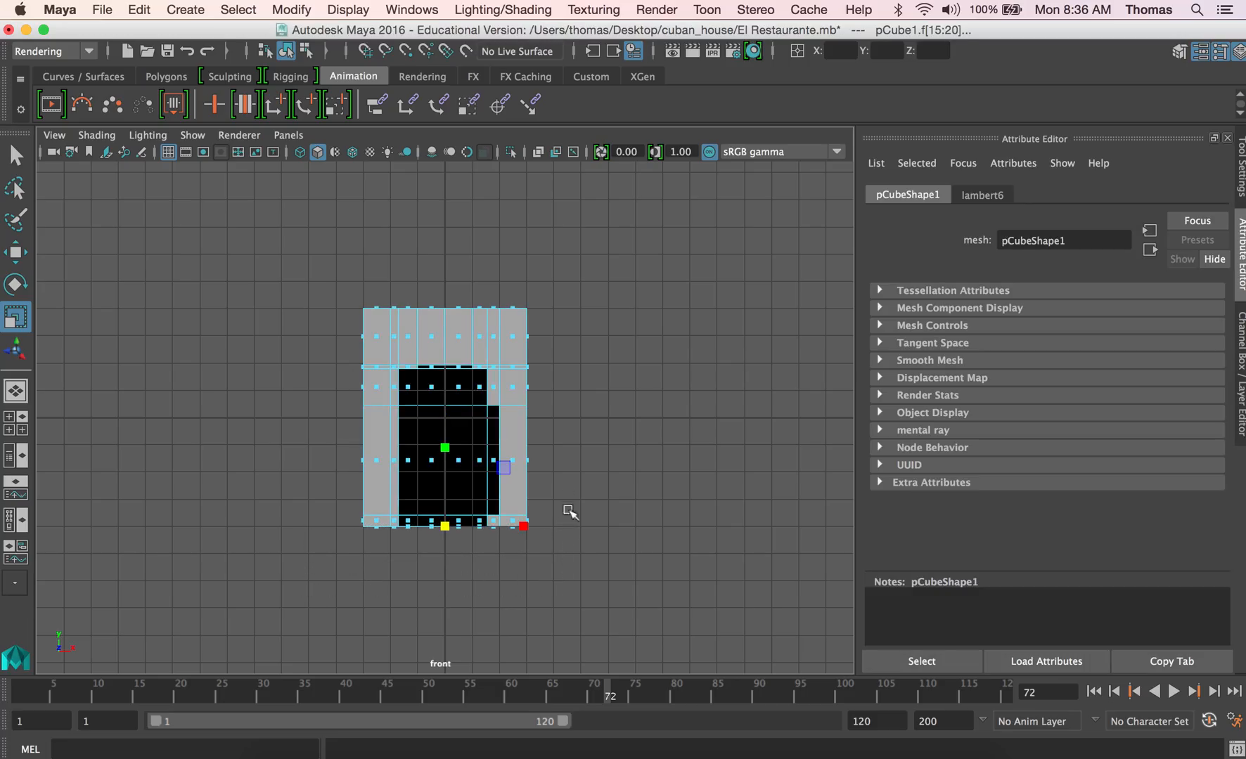
{"action": "key", "text": "space"}
{"action": "key", "text": "space"}
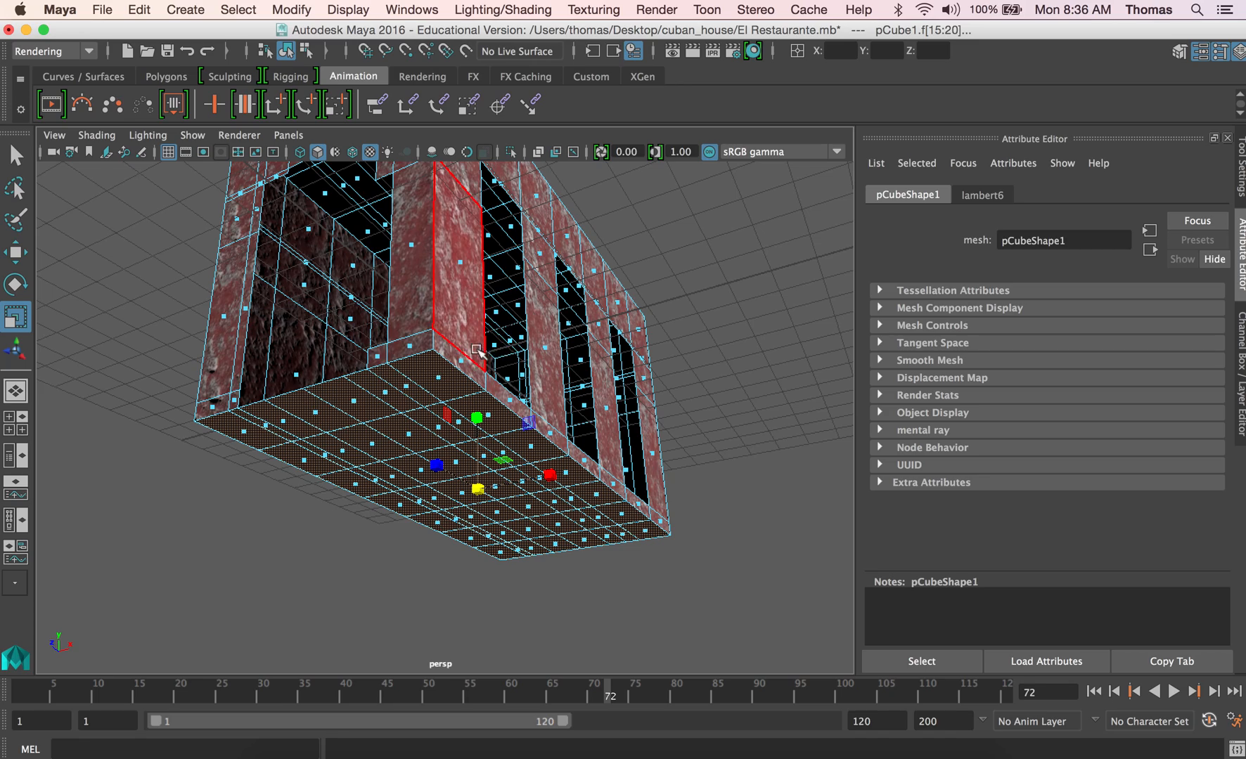
{"action": "left_click_drag", "start_coordinate": [467, 352], "coordinate": [492, 405], "text": "alt"}
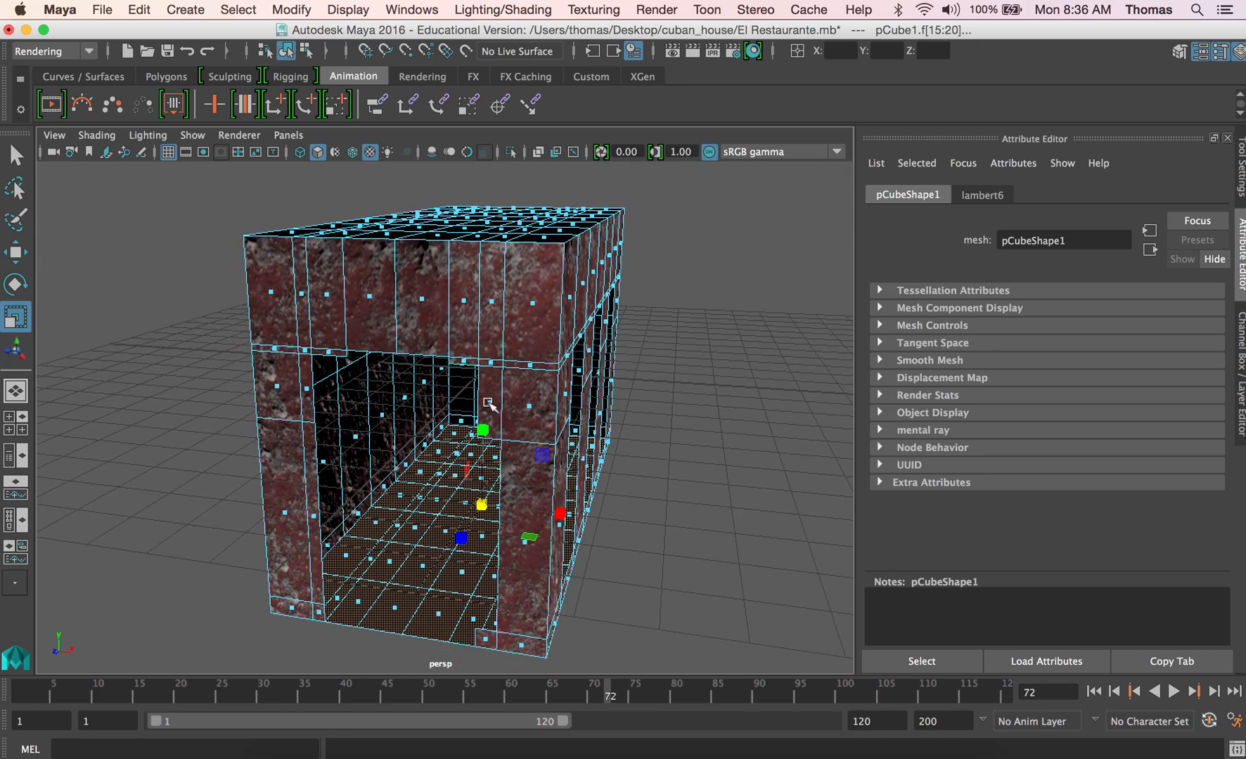
Switch to the Modeling menu set, try to reverse the direction of the selected floor faces, and return to object selection
{"action": "left_click", "coordinate": [78, 50]}
{"action": "left_click", "coordinate": [69, 61]}
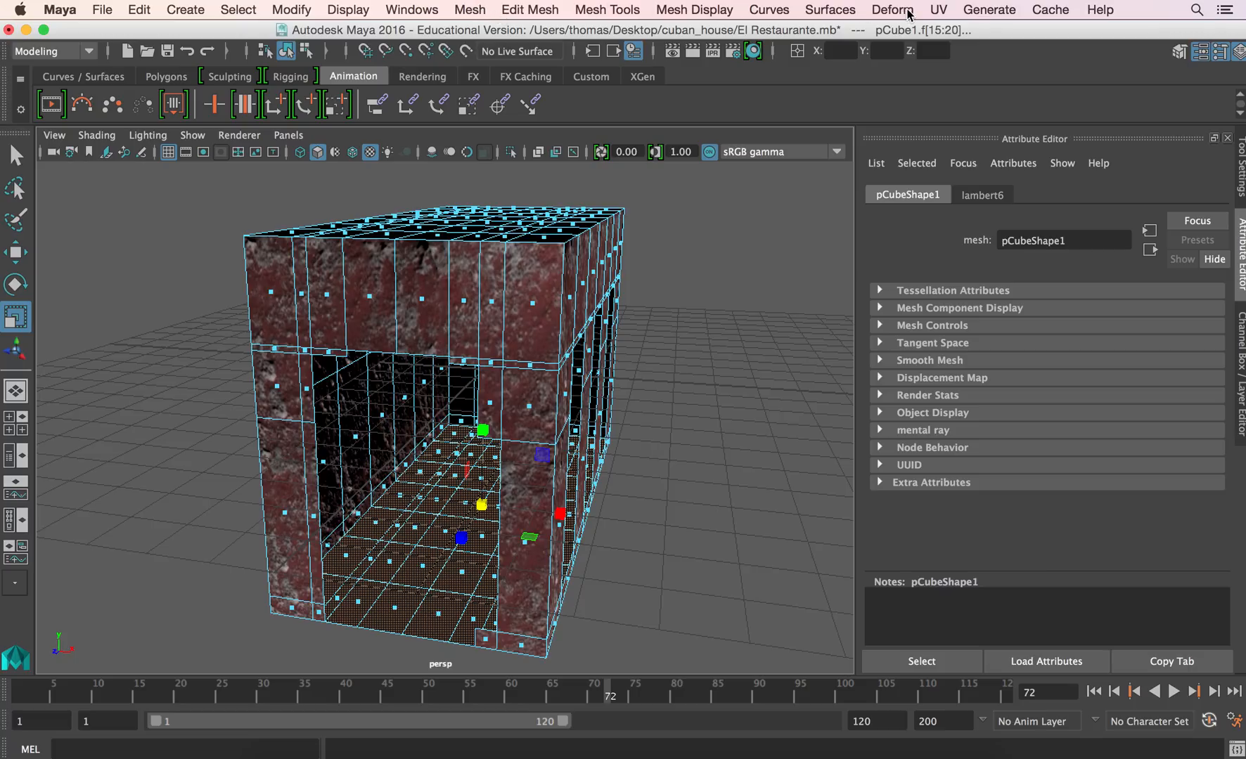
{"action": "left_click", "coordinate": [845, 9]}
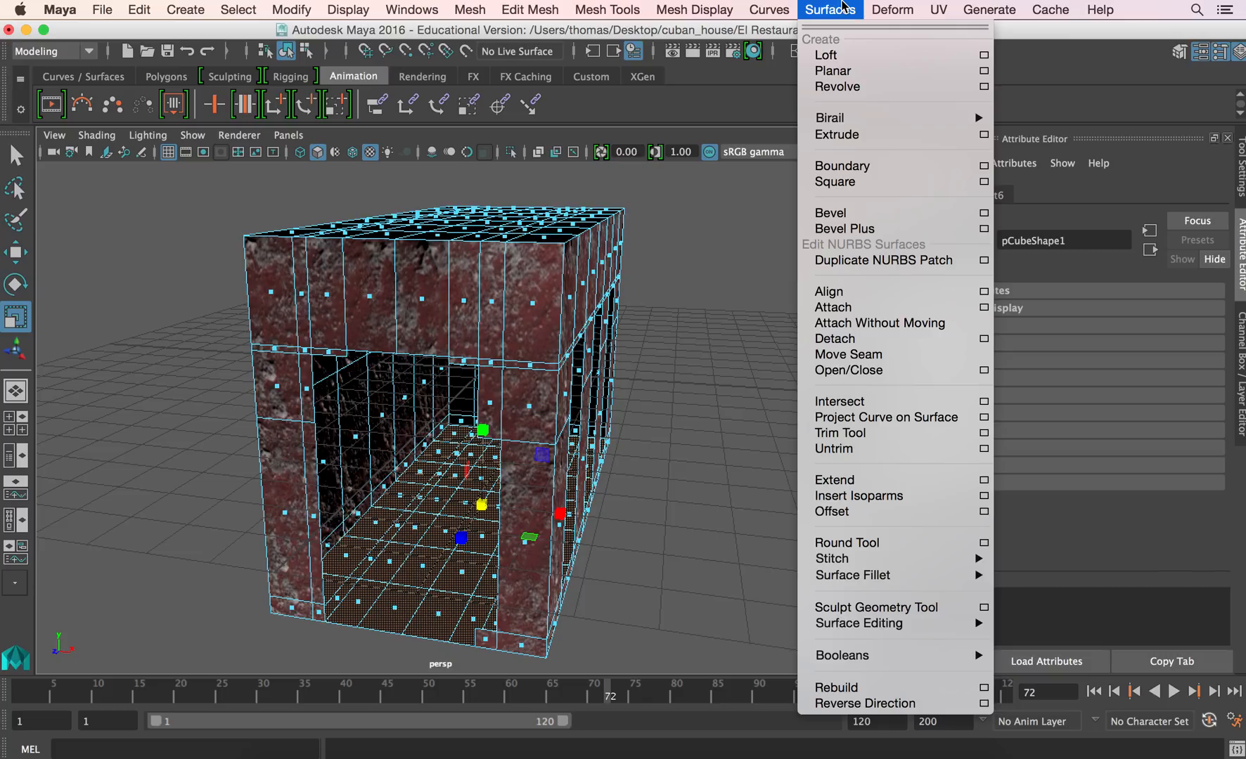
{"action": "mouse_move", "coordinate": [891, 10]}
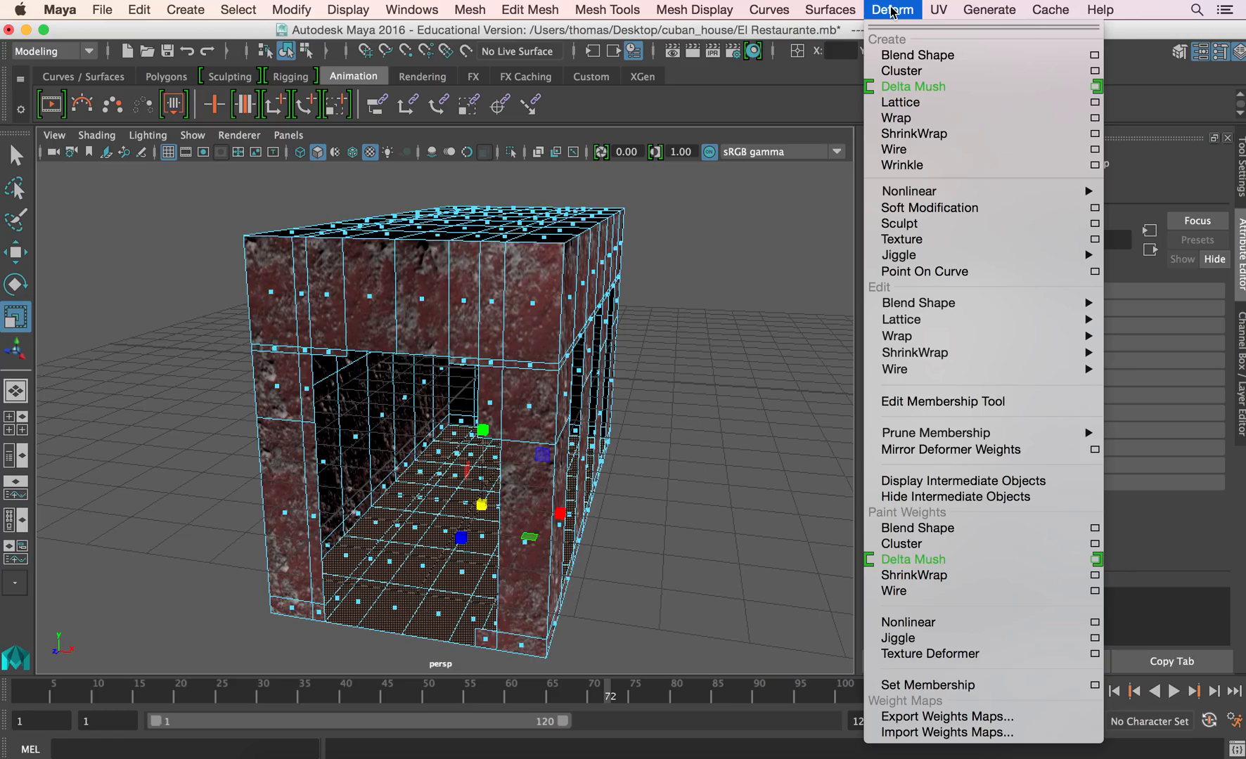
{"action": "mouse_move", "coordinate": [939, 11]}
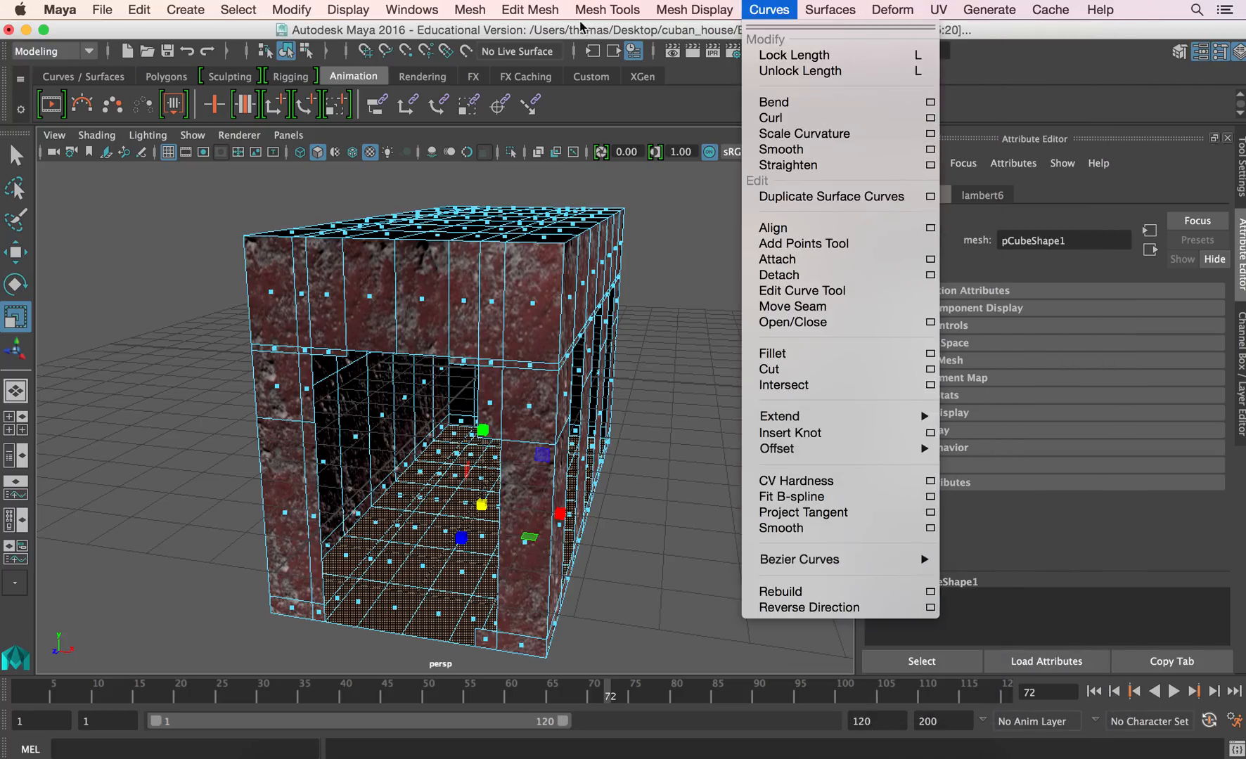
{"action": "mouse_move", "coordinate": [563, 9]}
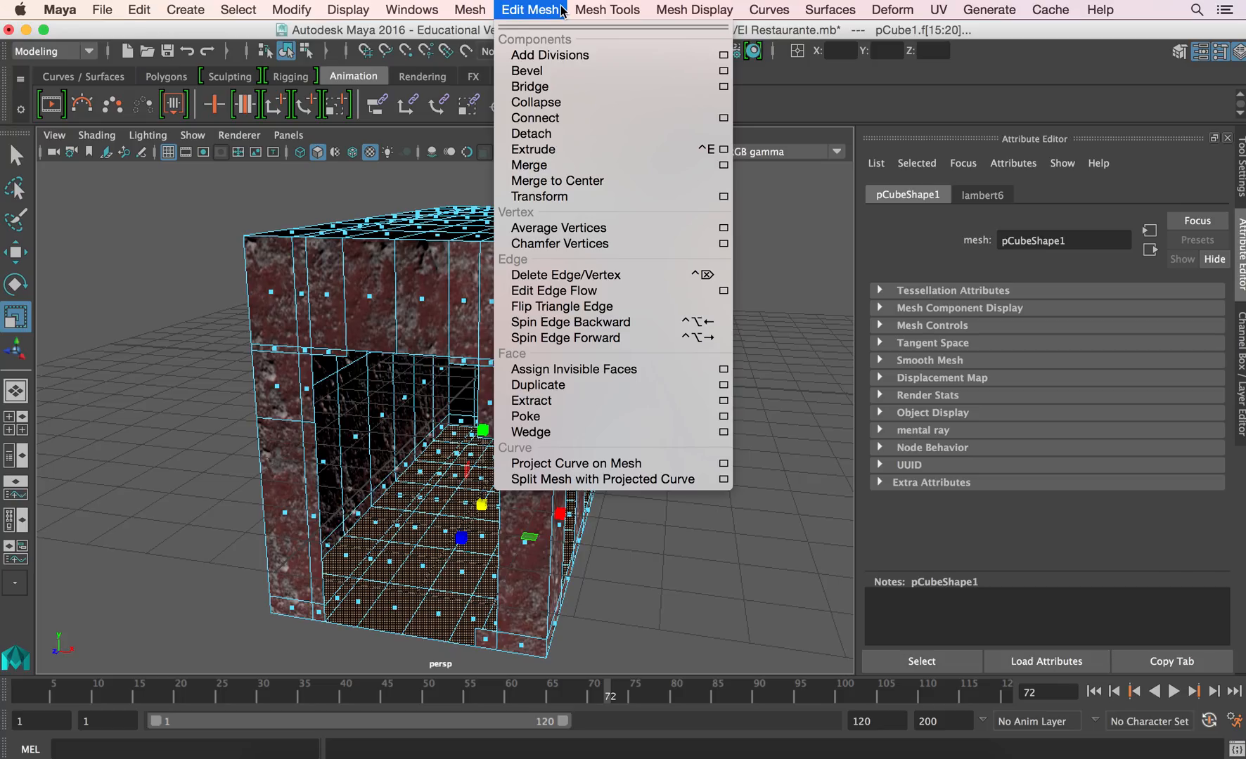
{"action": "mouse_move", "coordinate": [640, 10]}
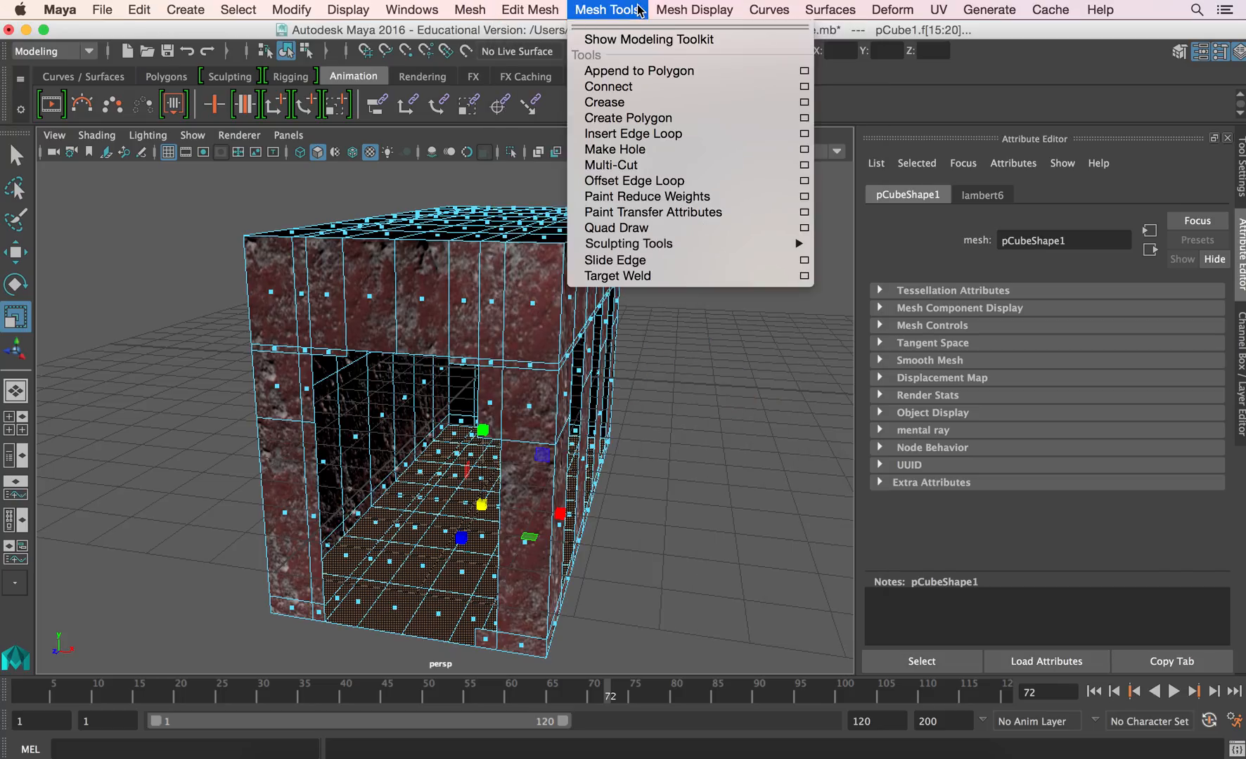
{"action": "mouse_move", "coordinate": [687, 10]}
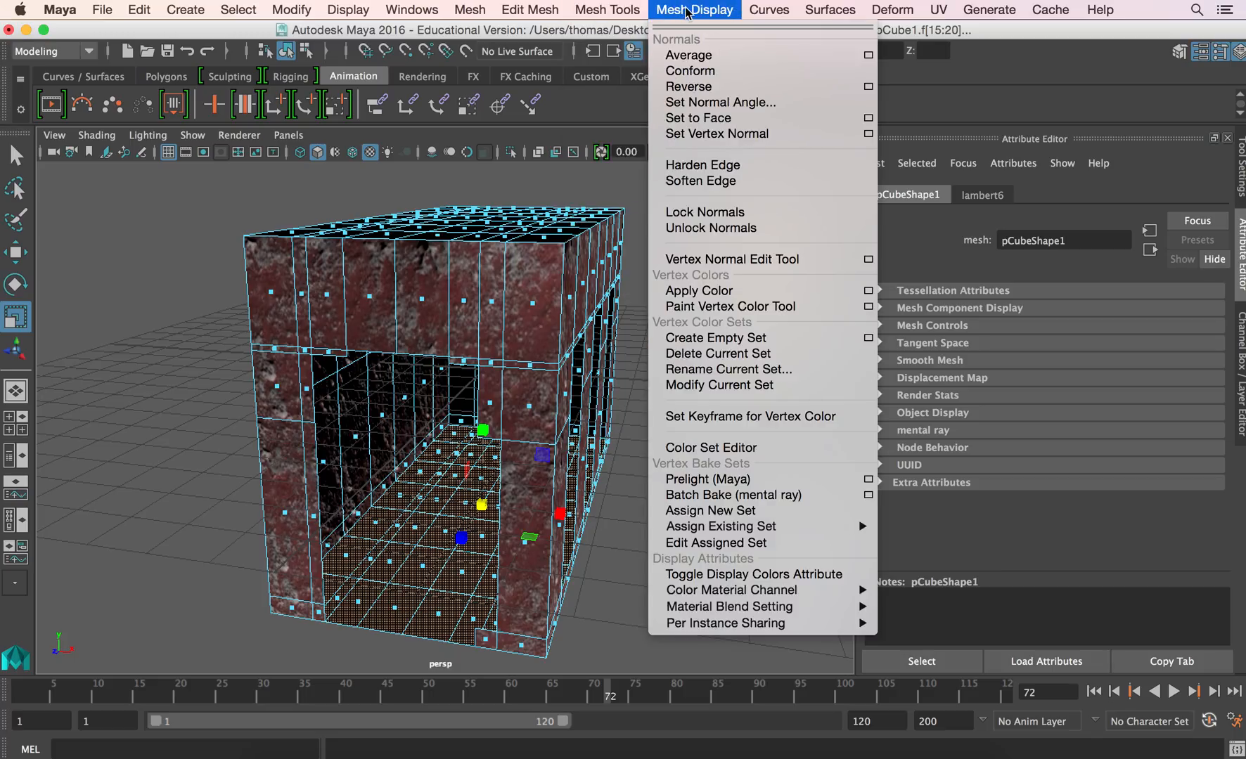
{"action": "mouse_move", "coordinate": [468, 12]}
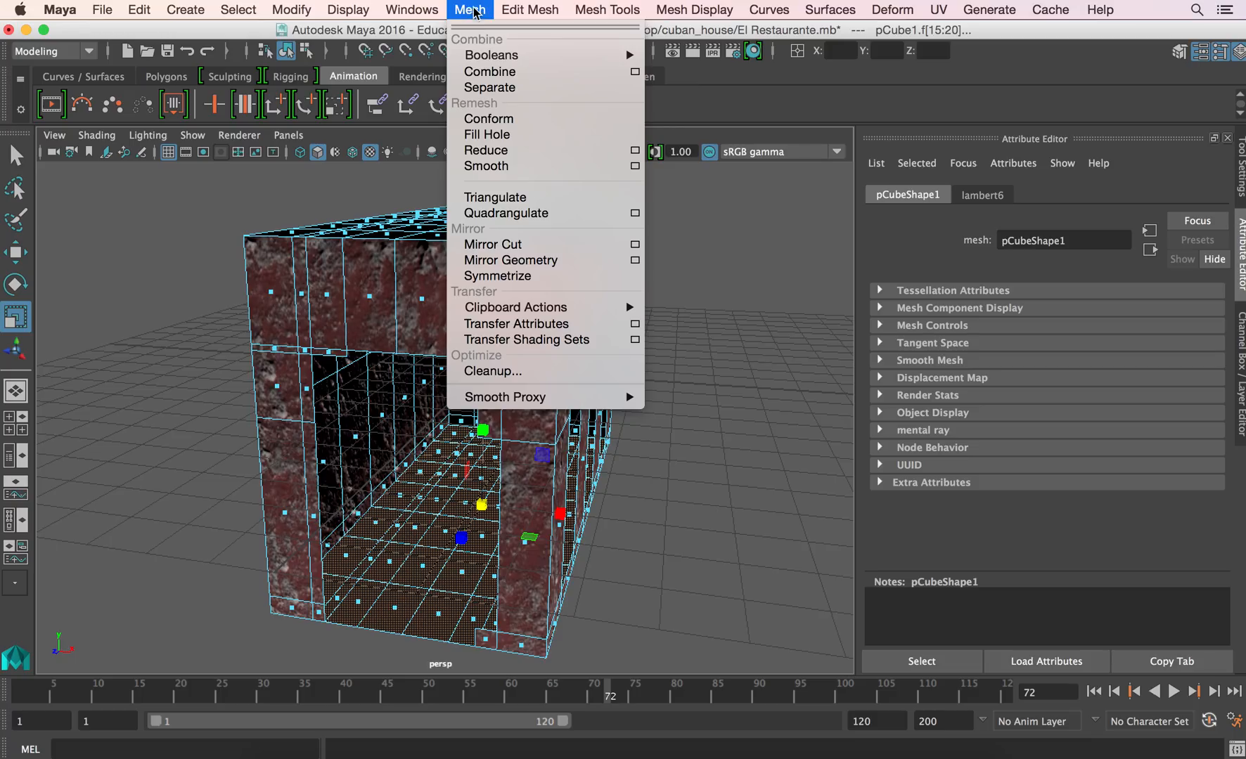
{"action": "mouse_move", "coordinate": [334, 16]}
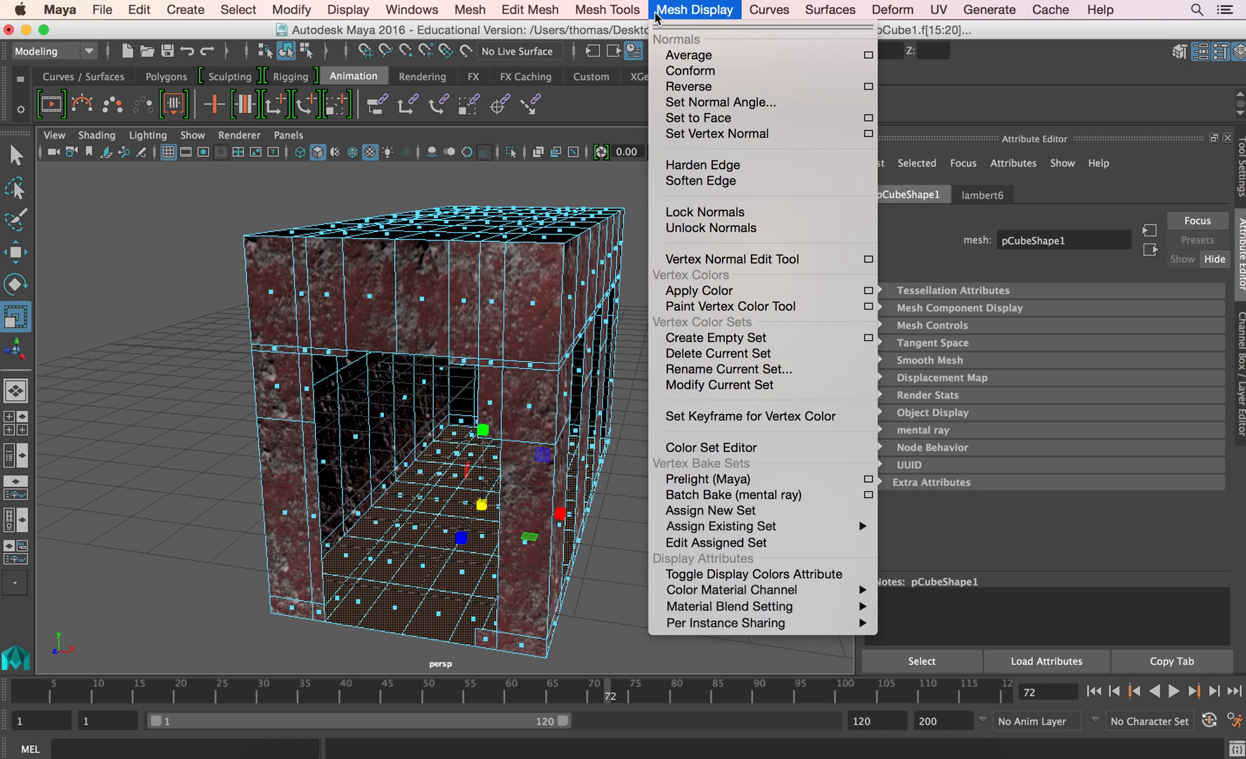
{"action": "mouse_move", "coordinate": [768, 15]}
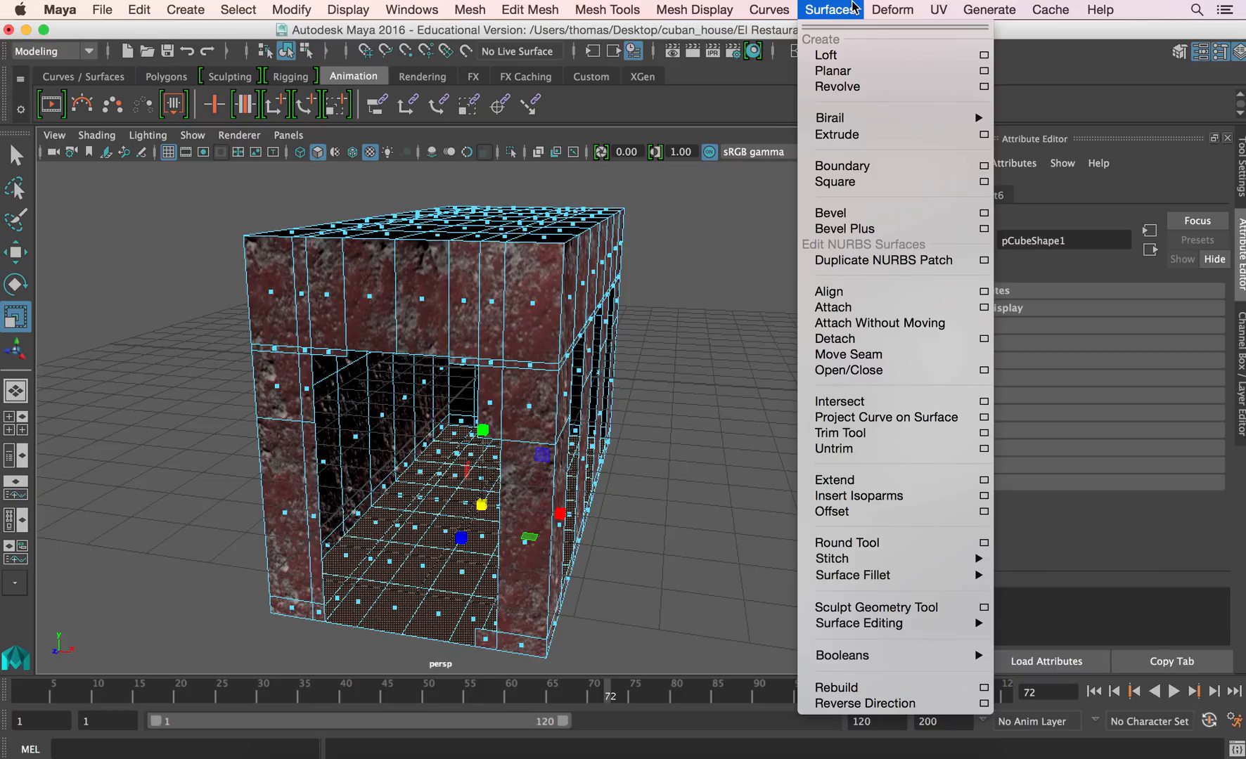
{"action": "left_click", "coordinate": [843, 703]}
{"action": "right_click_drag", "start_coordinate": [395, 286], "coordinate": [458, 264]}
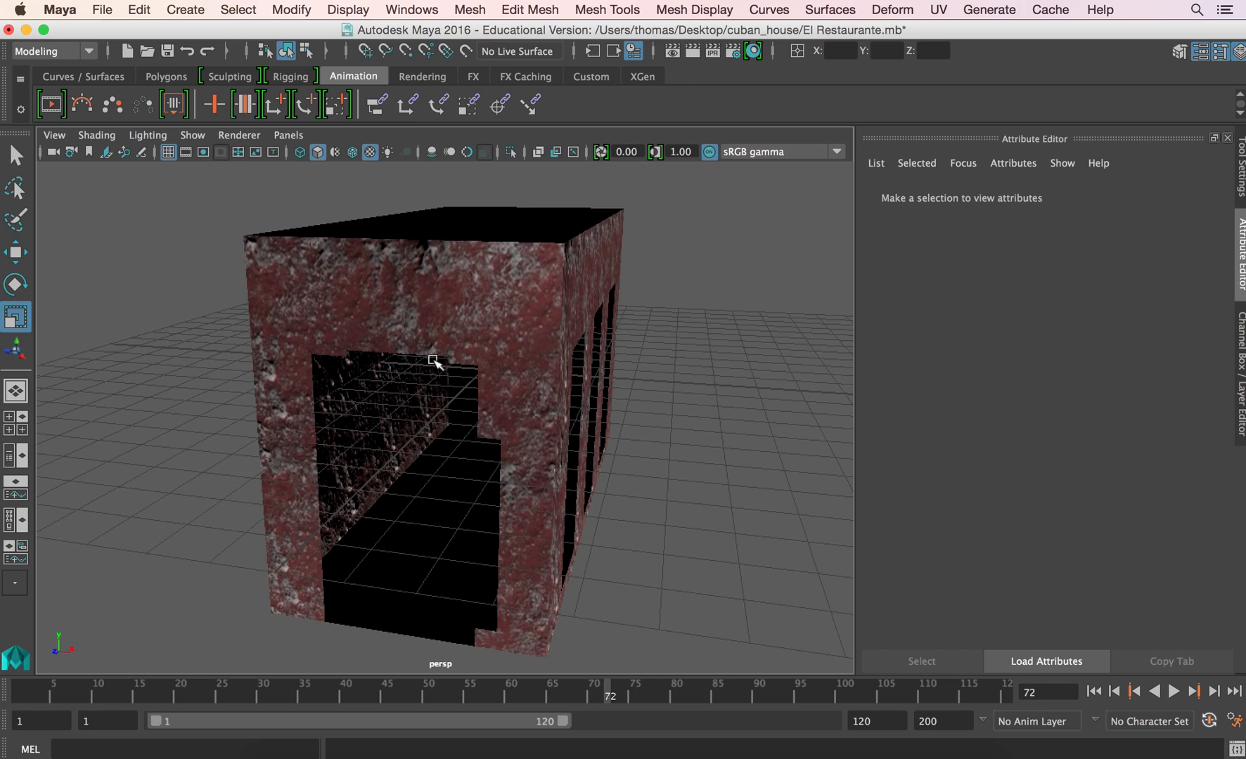
Turn on the visibility of layer2, layer3 and layer4 so the restaurant's trim and windows are displayed
{"action": "left_click_drag", "start_coordinate": [406, 446], "coordinate": [309, 508], "text": "alt"}
{"action": "left_click_drag", "start_coordinate": [305, 455], "coordinate": [466, 460], "text": "alt"}
{"action": "right_click_drag", "start_coordinate": [454, 449], "coordinate": [576, 454], "text": "alt"}
{"action": "left_click_drag", "start_coordinate": [576, 454], "coordinate": [426, 462], "text": "alt"}
{"action": "right_click_drag", "start_coordinate": [534, 473], "coordinate": [478, 473], "text": "alt"}
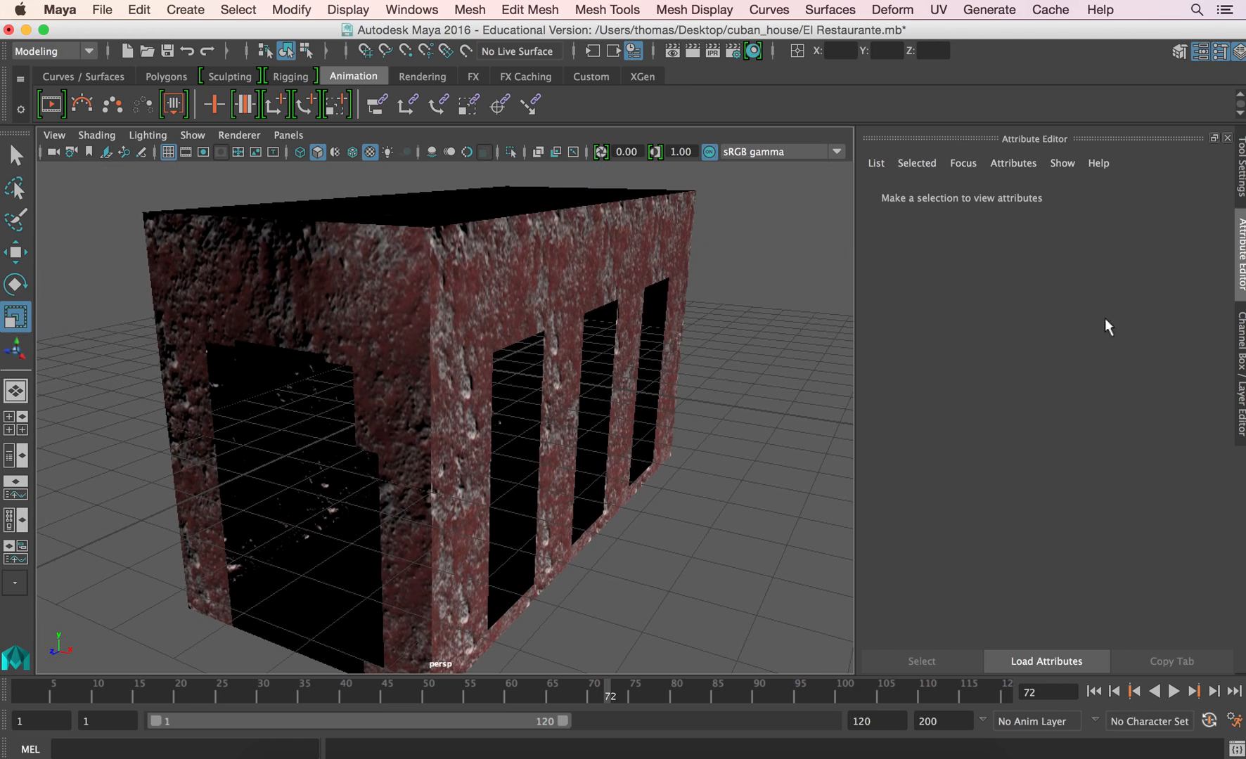
{"action": "left_click", "coordinate": [1236, 346]}
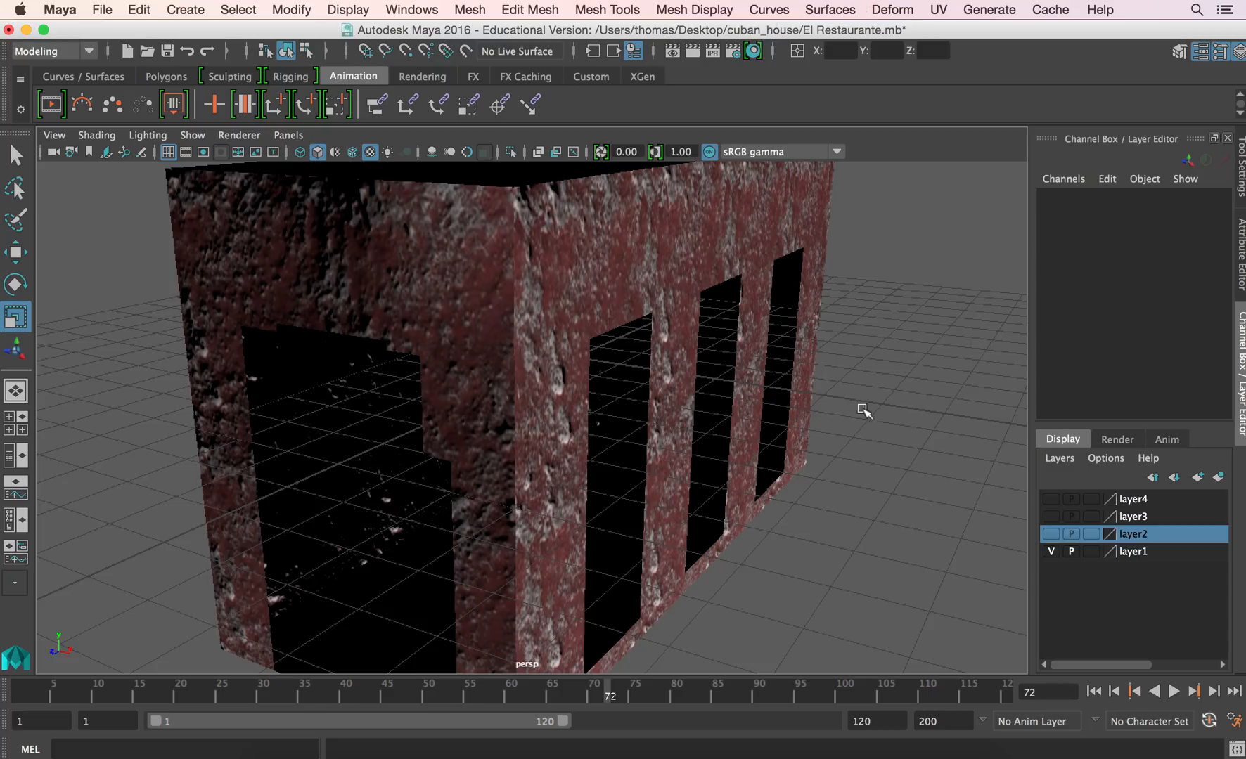
{"action": "left_click", "coordinate": [1048, 520]}
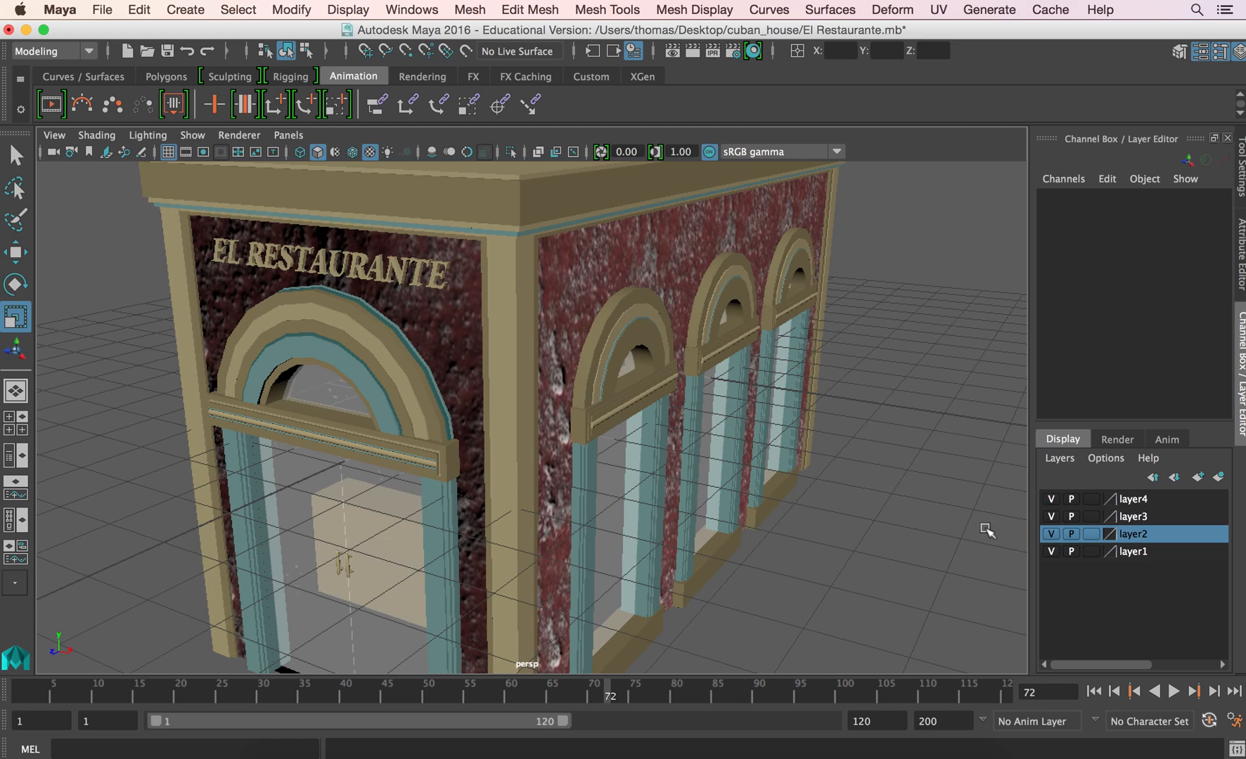
Examine the complete restaurant exterior from the front corner and side, and select the roof cornice
{"action": "right_click_drag", "start_coordinate": [846, 506], "coordinate": [562, 508], "text": "alt"}
{"action": "left_click_drag", "start_coordinate": [627, 515], "coordinate": [552, 520], "text": "alt"}
{"action": "right_click_drag", "start_coordinate": [334, 504], "coordinate": [570, 500], "text": "alt"}
{"action": "left_click_drag", "start_coordinate": [485, 442], "coordinate": [490, 314], "text": "alt"}
{"action": "middle_click_drag", "start_coordinate": [490, 315], "coordinate": [511, 370], "text": "alt"}
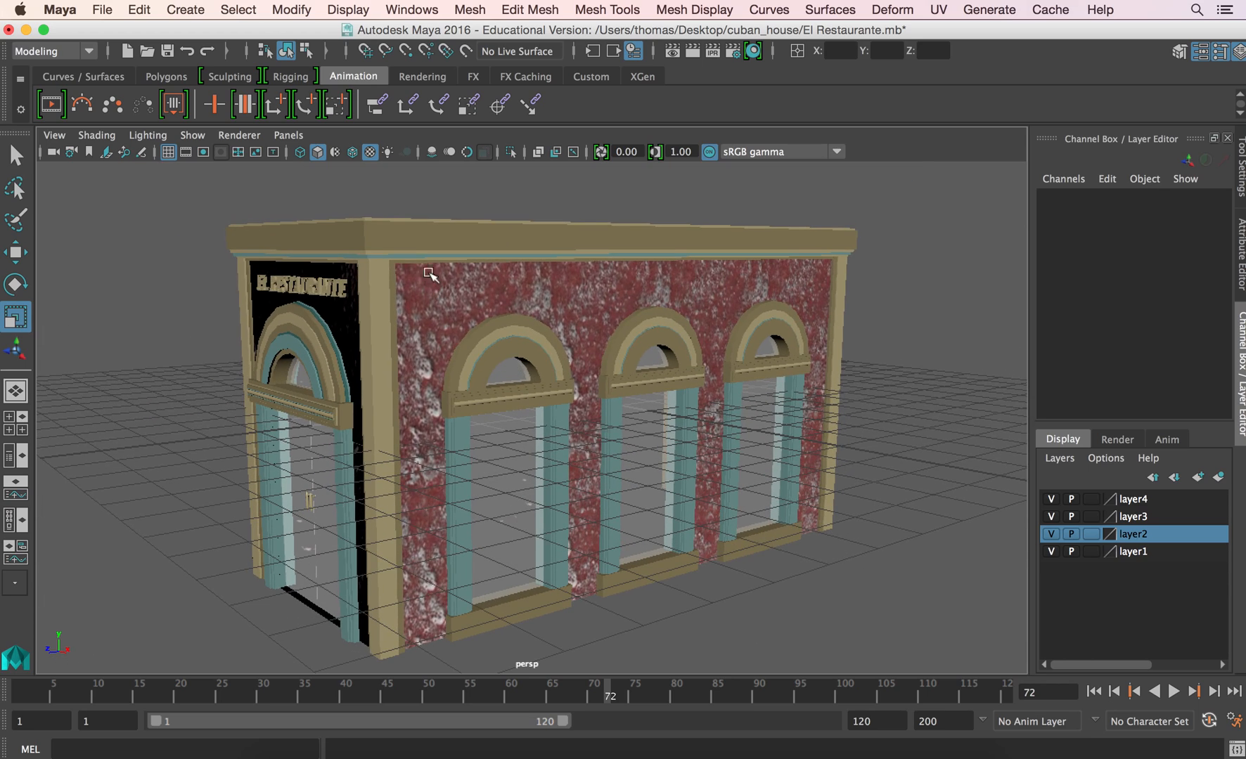
{"action": "left_click", "coordinate": [406, 233]}
{"action": "left_click_drag", "start_coordinate": [405, 233], "coordinate": [378, 224], "text": "alt"}
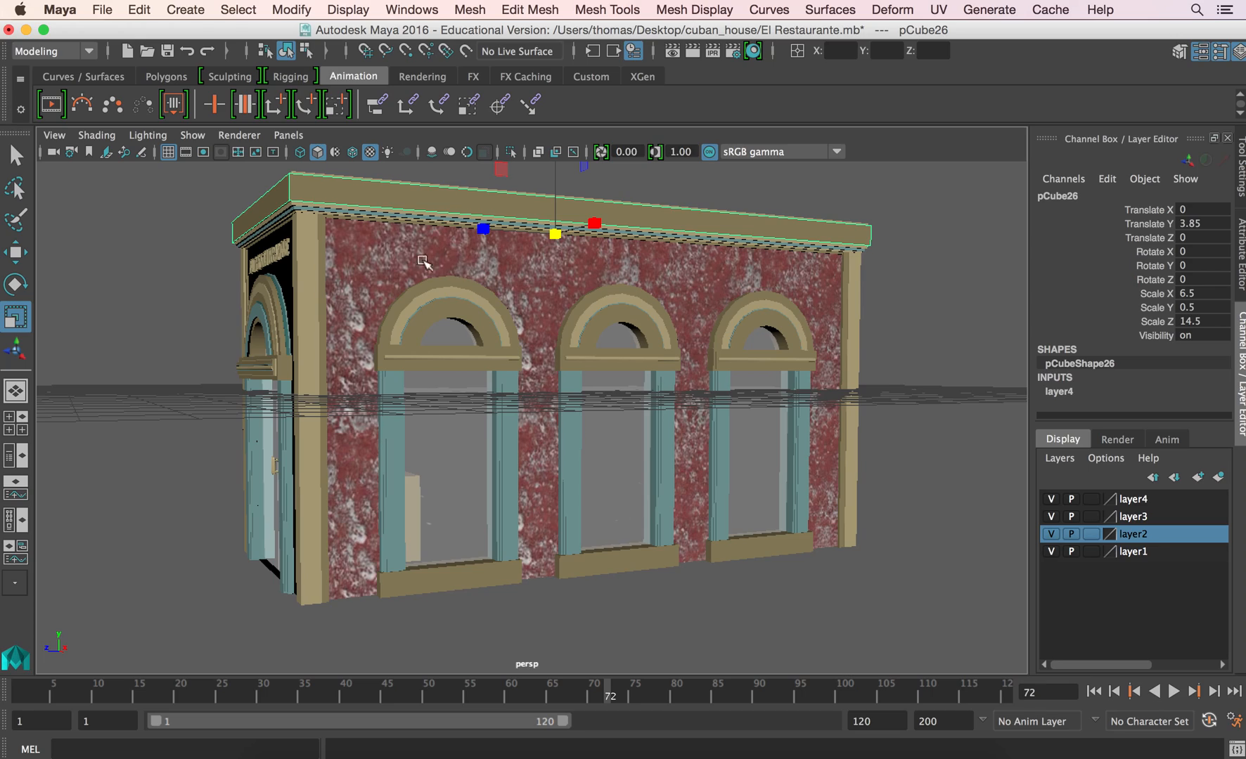
{"action": "middle_click_drag", "start_coordinate": [289, 275], "coordinate": [354, 351], "text": "alt"}
{"action": "right_click_drag", "start_coordinate": [326, 312], "coordinate": [434, 306], "text": "alt"}
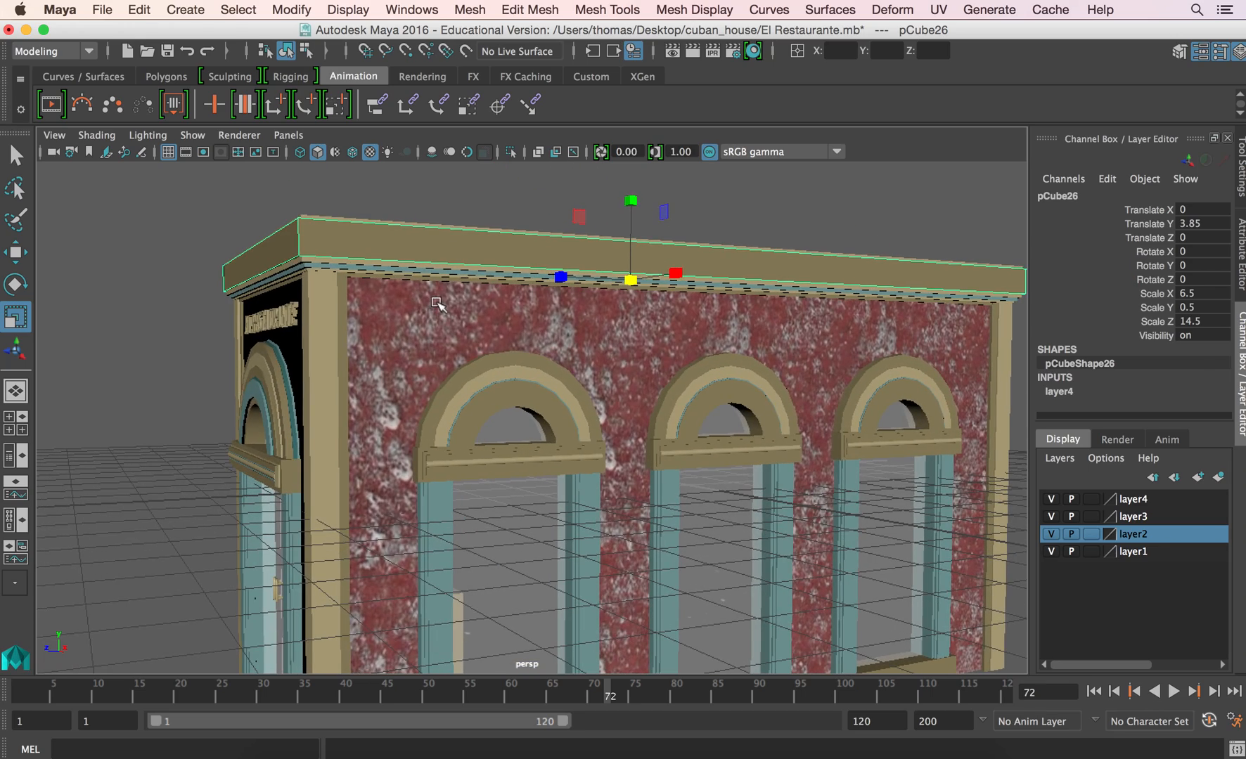
Inspect the roof cornice and the rest of the building in wireframe, and return to textured shading
{"action": "key", "text": "4"}
{"action": "mouse_move", "coordinate": [425, 309]}
{"action": "left_mouse_down", "text": "alt"}
{"action": "mouse_move", "coordinate": [406, 281]}
{"action": "mouse_move", "coordinate": [414, 295]}
{"action": "left_mouse_up", "text": "alt"}
{"action": "right_click_drag", "start_coordinate": [327, 288], "coordinate": [370, 306], "text": "alt"}
{"action": "left_click_drag", "start_coordinate": [370, 306], "coordinate": [347, 340], "text": "alt"}
{"action": "right_click_drag", "start_coordinate": [347, 340], "coordinate": [268, 320], "text": "alt"}
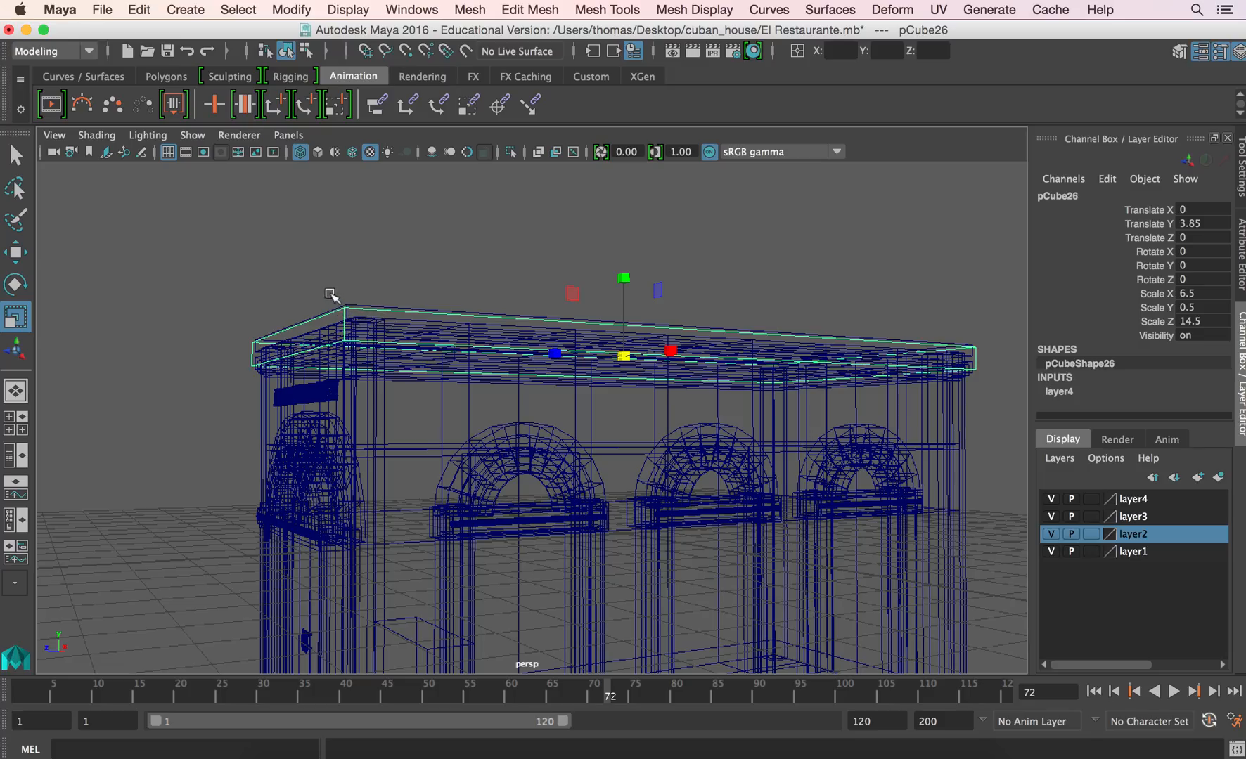
{"action": "key", "text": "6"}
{"action": "mouse_move", "coordinate": [328, 363]}
{"action": "middle_mouse_down", "text": "alt"}
{"action": "mouse_move", "coordinate": [278, 160]}
{"action": "mouse_move", "coordinate": [286, 227]}
{"action": "middle_mouse_up", "text": "alt"}
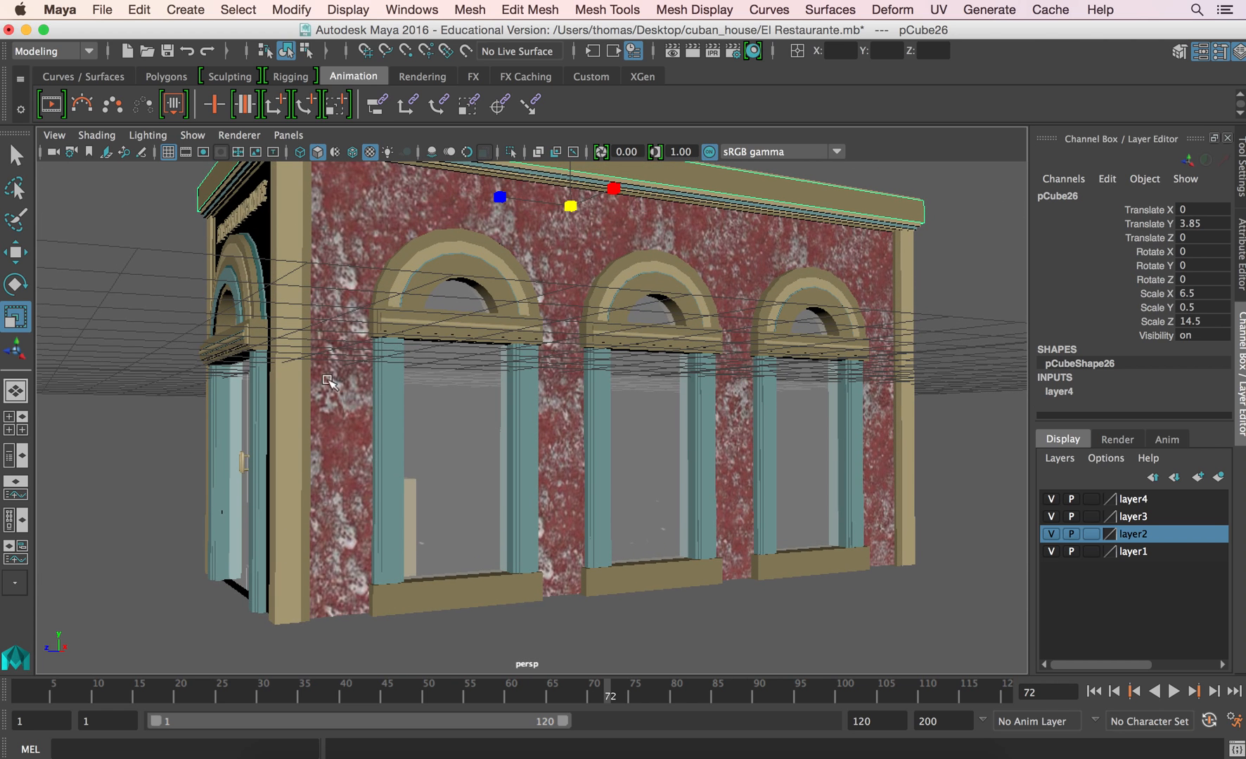
Examine the side wall's window columns and arched window trim up close, picking individual pieces
{"action": "left_click_drag", "start_coordinate": [423, 398], "coordinate": [320, 397], "text": "alt"}
{"action": "right_click_drag", "start_coordinate": [320, 397], "coordinate": [481, 381], "text": "alt"}
{"action": "middle_click_drag", "start_coordinate": [380, 384], "coordinate": [451, 322], "text": "alt"}
{"action": "left_click", "coordinate": [431, 327]}
{"action": "scroll", "coordinate": [413, 327], "scroll_direction": "up", "scroll_amount": 3}
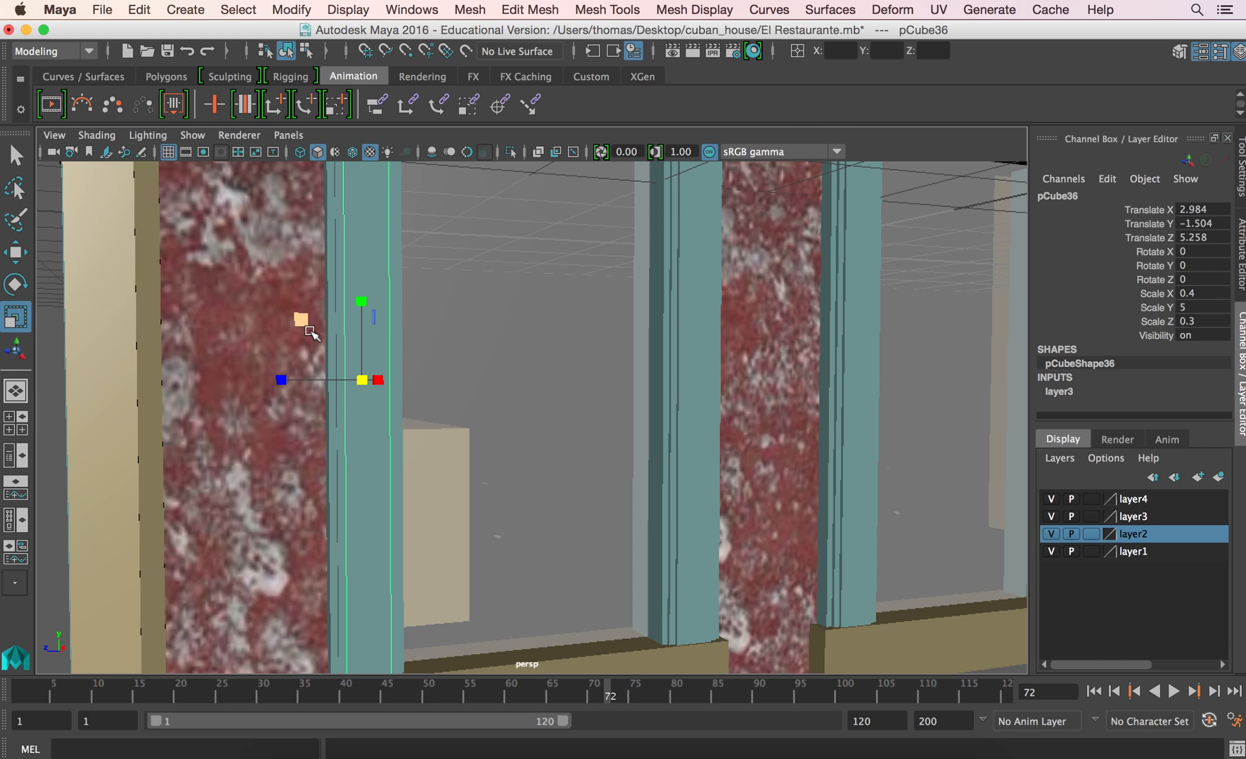
{"action": "left_click_drag", "start_coordinate": [309, 329], "coordinate": [313, 346], "text": "alt"}
{"action": "mouse_move", "coordinate": [400, 228]}
{"action": "left_mouse_down", "text": "alt"}
{"action": "mouse_move", "coordinate": [396, 248]}
{"action": "mouse_move", "coordinate": [387, 235]}
{"action": "left_mouse_up", "text": "alt"}
{"action": "left_click", "coordinate": [402, 246]}
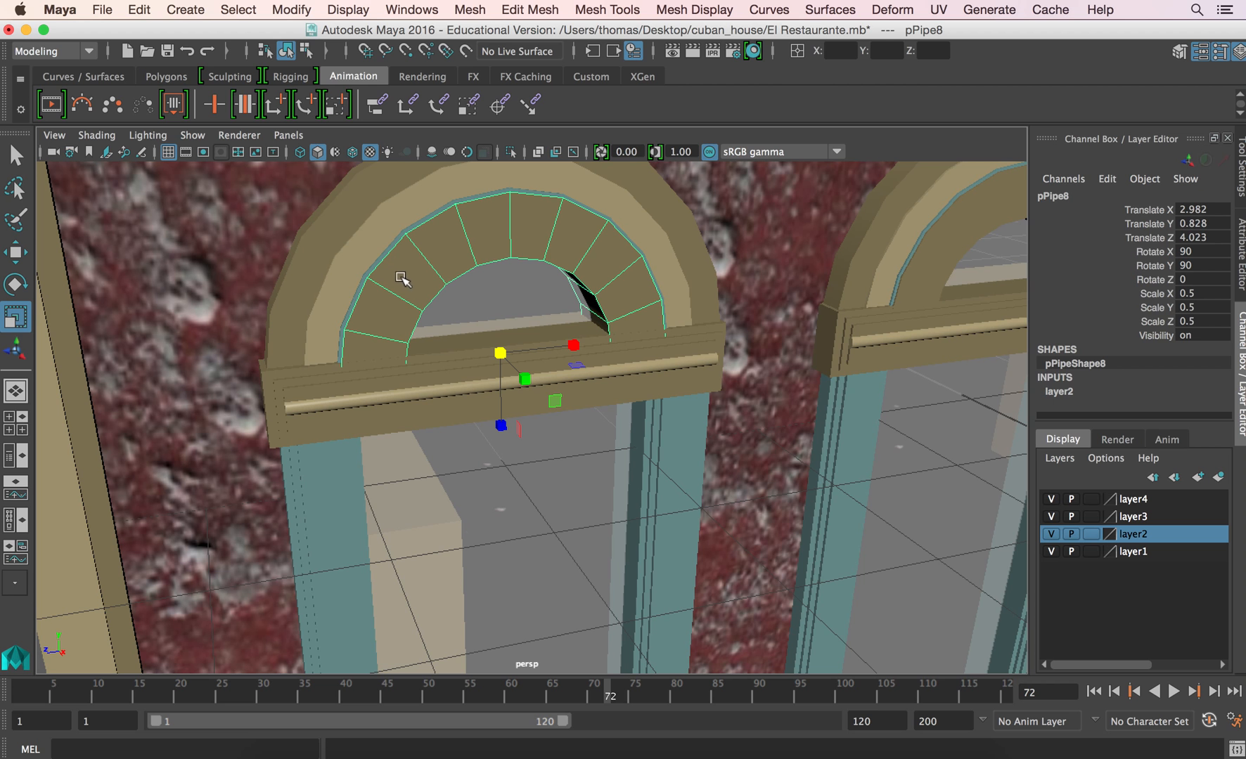
{"action": "left_click_drag", "start_coordinate": [504, 269], "coordinate": [552, 360], "text": "alt"}
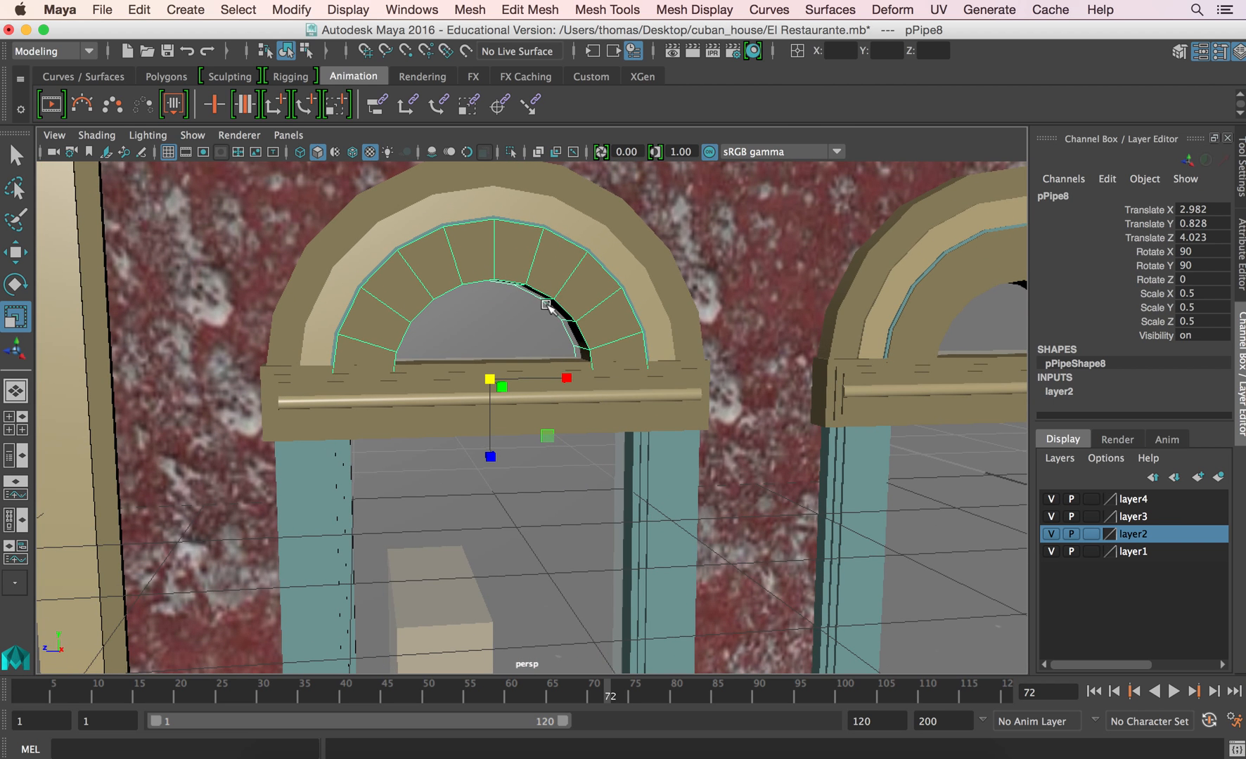
{"action": "middle_click_drag", "start_coordinate": [535, 313], "coordinate": [617, 395], "text": "alt"}
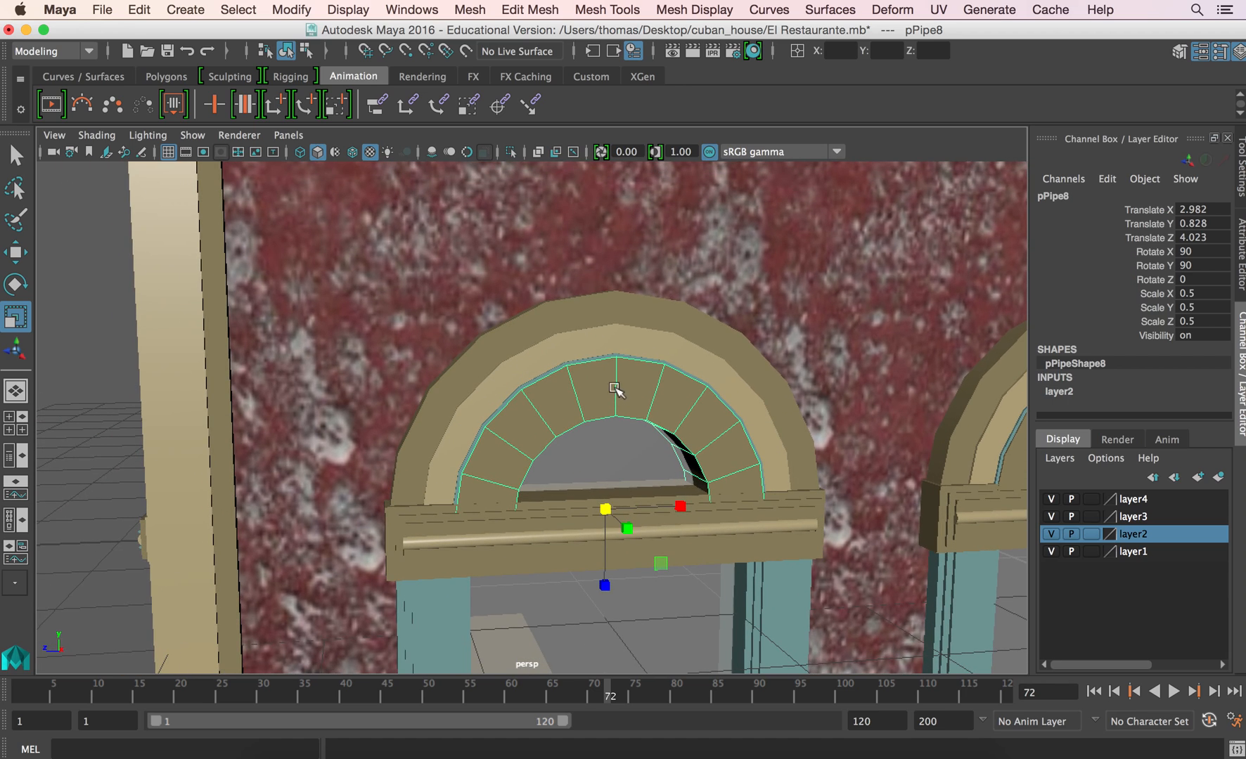
{"action": "left_click", "coordinate": [498, 336]}
Select all the objects of the restaurant building in the perspective view
{"action": "right_click_drag", "start_coordinate": [637, 382], "coordinate": [314, 353], "text": "alt"}
{"action": "left_click_drag", "start_coordinate": [314, 353], "coordinate": [340, 336], "text": "alt"}
{"action": "left_click_drag", "start_coordinate": [251, 203], "coordinate": [936, 660]}
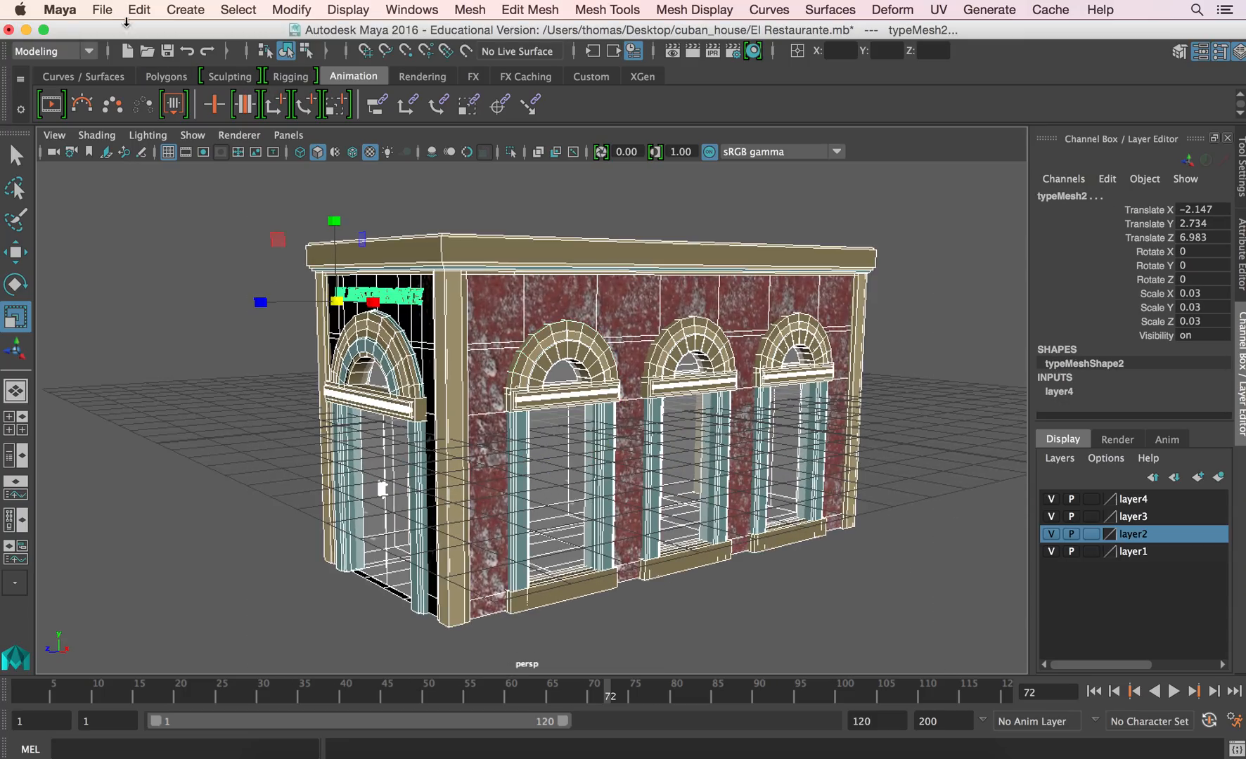
Check which file types are offered for exporting the whole scene, and leave without exporting
{"action": "left_click", "coordinate": [103, 9]}
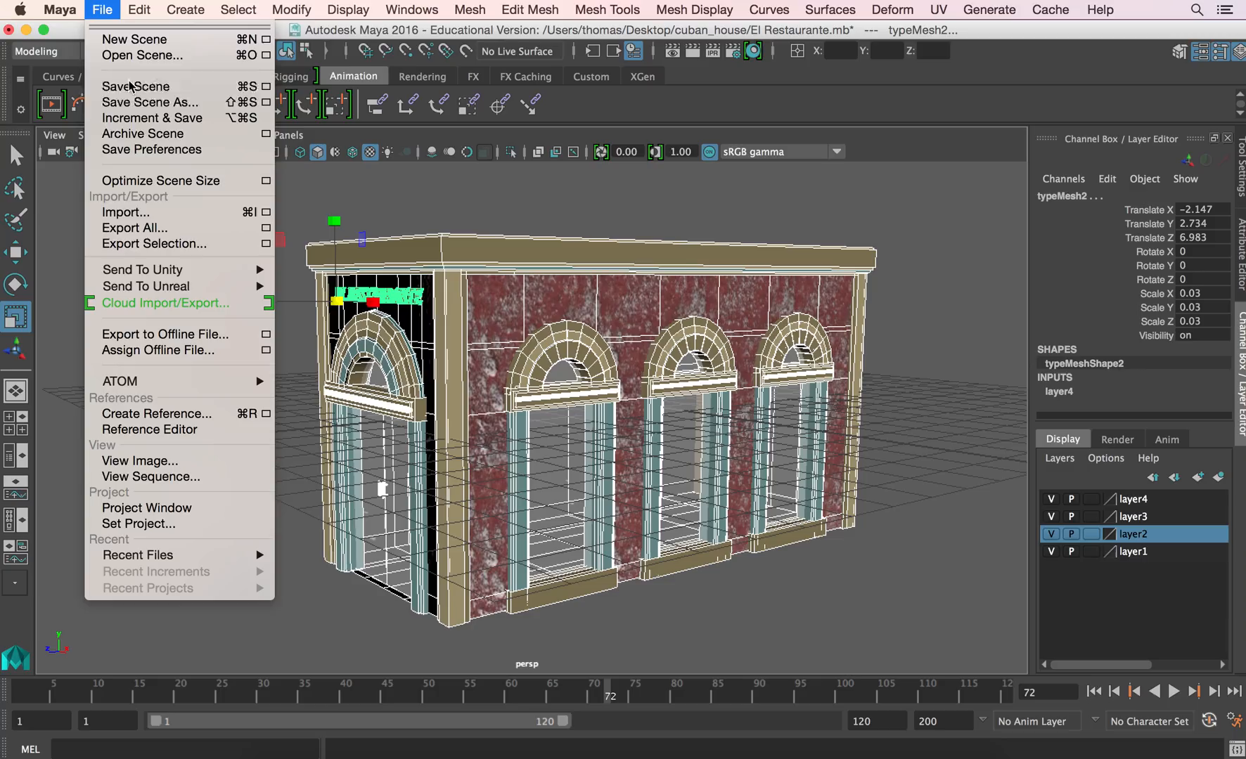
{"action": "left_click", "coordinate": [167, 232]}
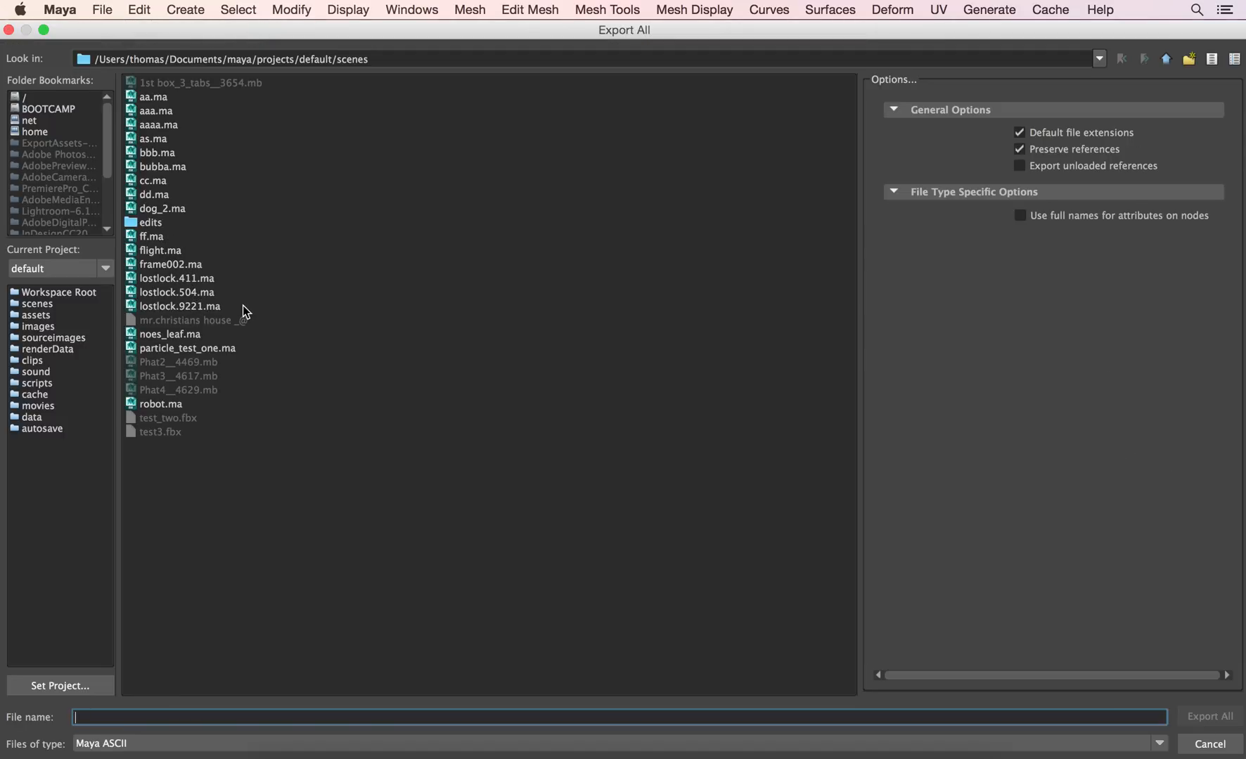
{"action": "left_click", "coordinate": [1160, 744]}
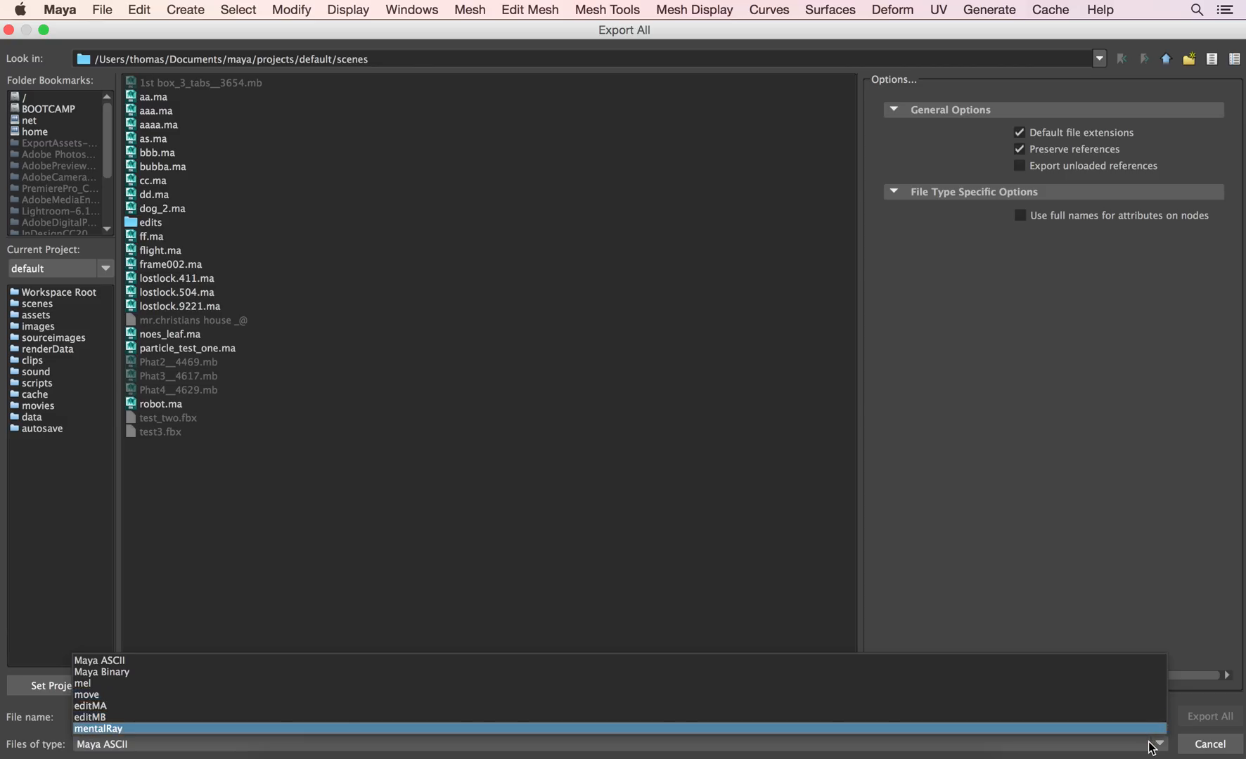
{"action": "key", "text": "Up"}
{"action": "key", "text": "Up"}
{"action": "key", "text": "Up"}
{"action": "left_click", "coordinate": [1209, 744]}
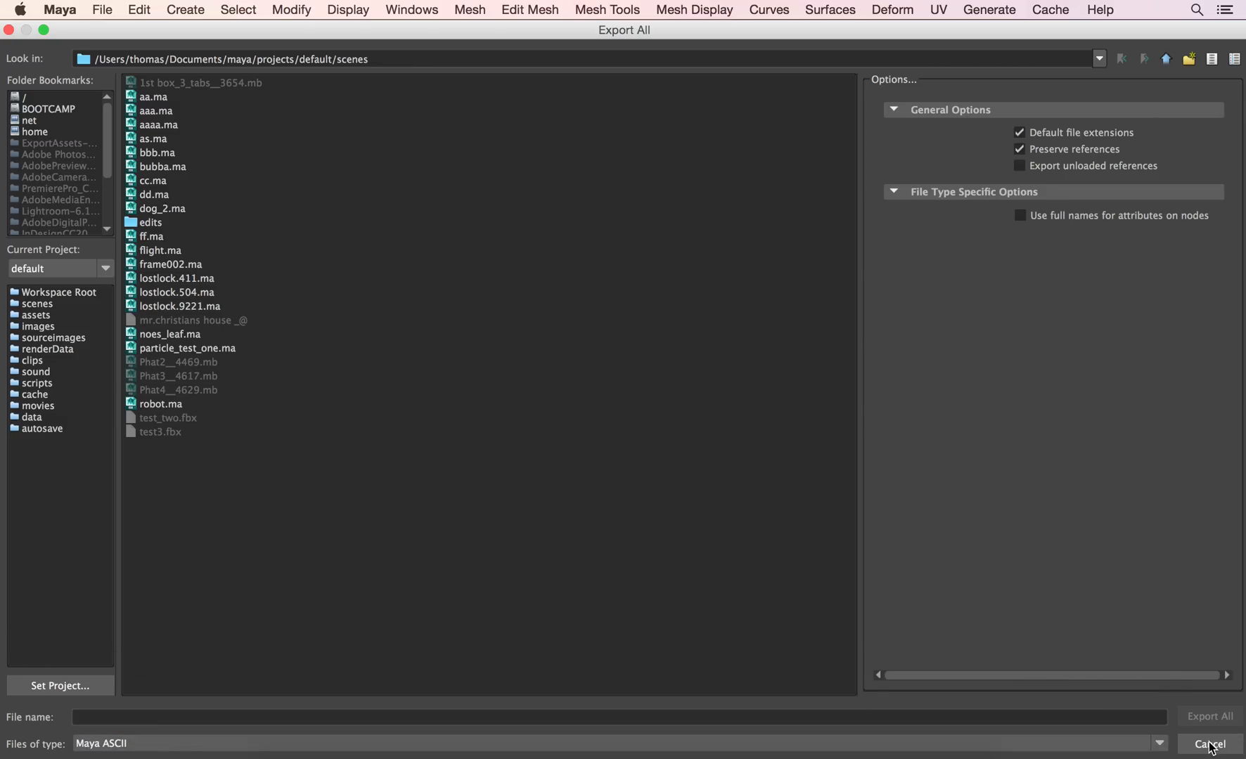
{"action": "left_click", "coordinate": [1202, 744]}
Load the fbxmaya.bundle plug-in in the Plug-in Manager and set it to auto load
{"action": "left_click", "coordinate": [408, 10]}
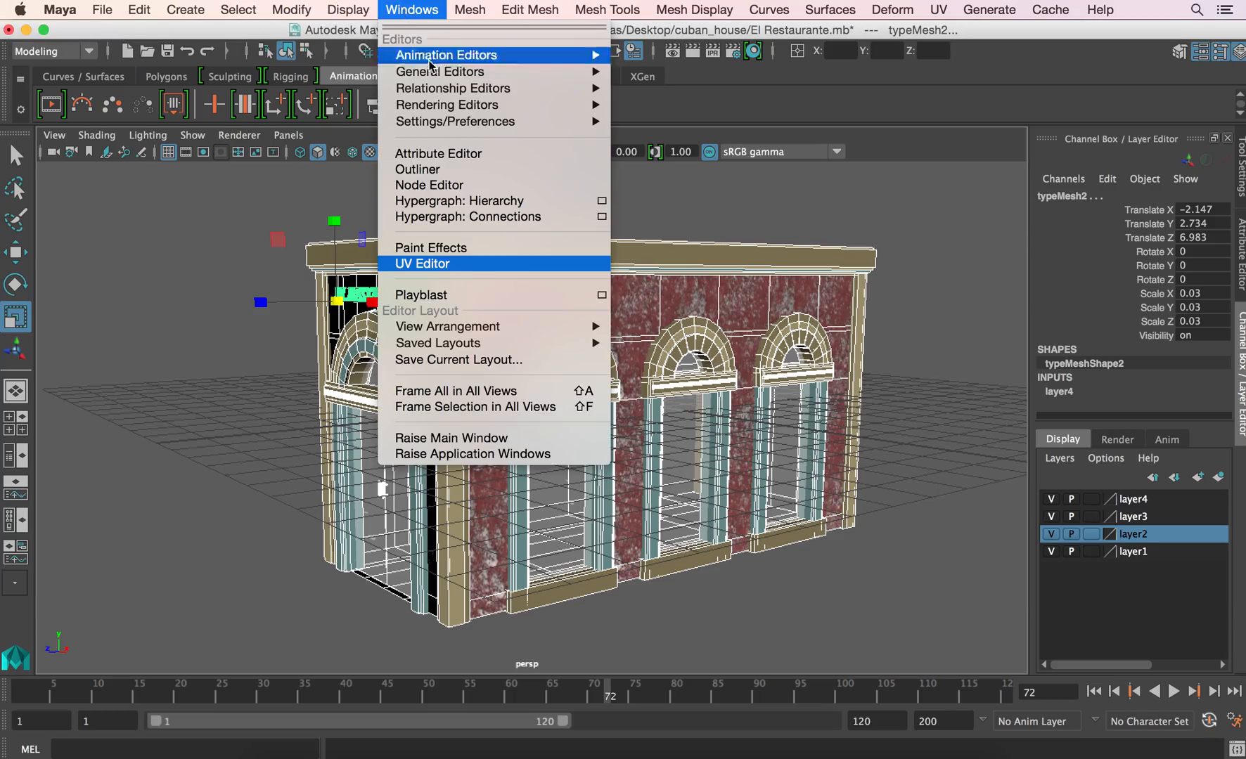
{"action": "mouse_move", "coordinate": [438, 123]}
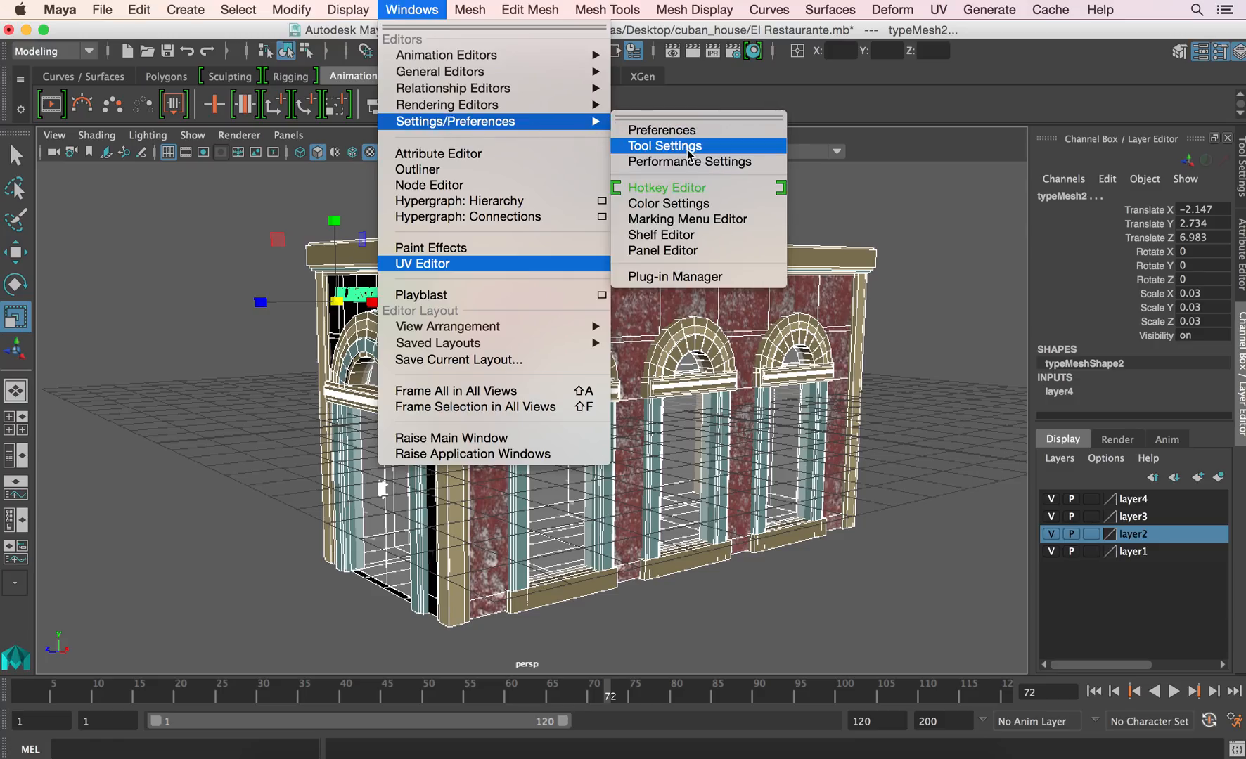
{"action": "left_click", "coordinate": [689, 277]}
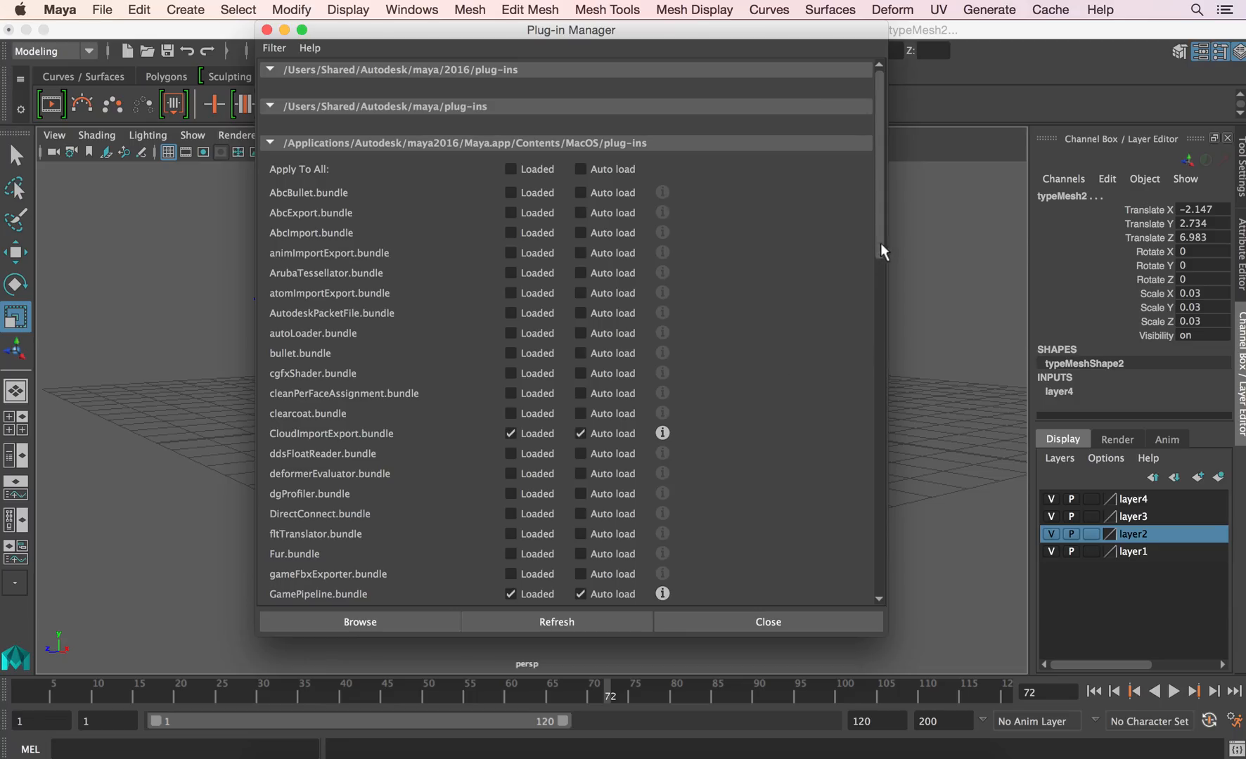
{"action": "left_click_drag", "start_coordinate": [881, 244], "coordinate": [871, 605]}
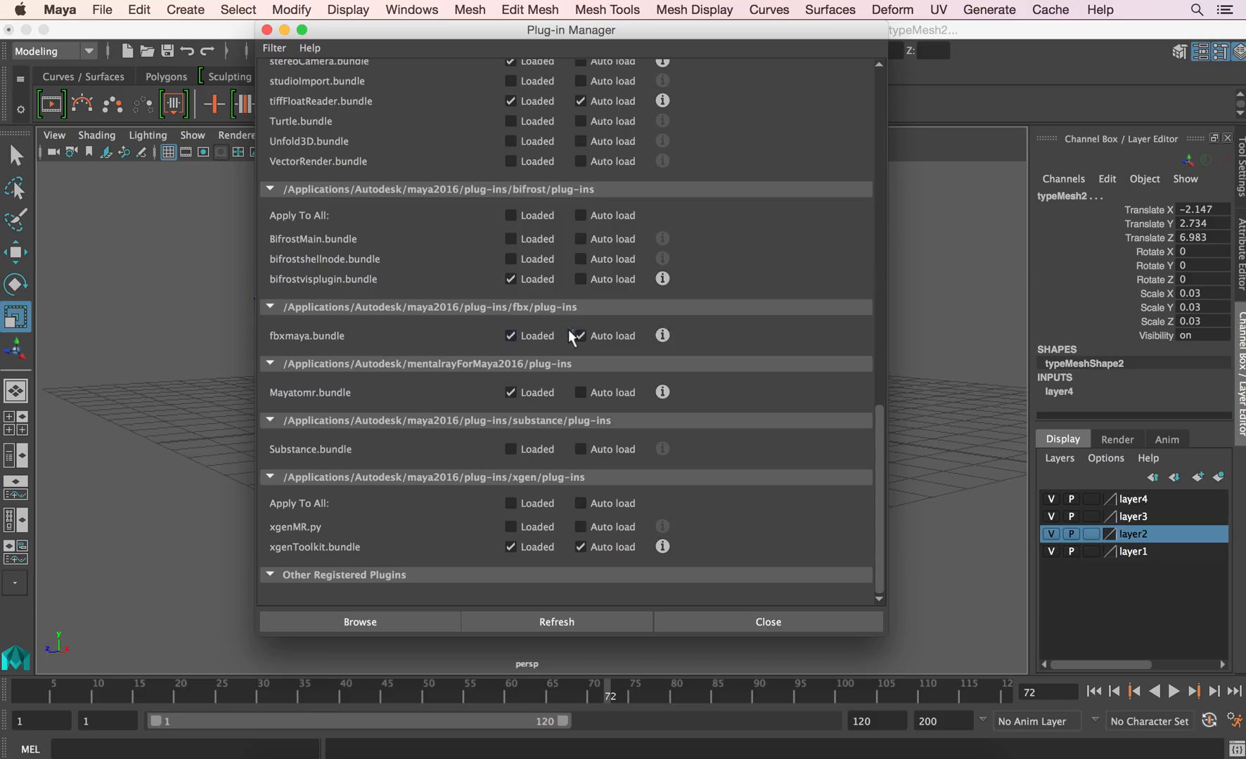
{"action": "left_click", "coordinate": [266, 30]}
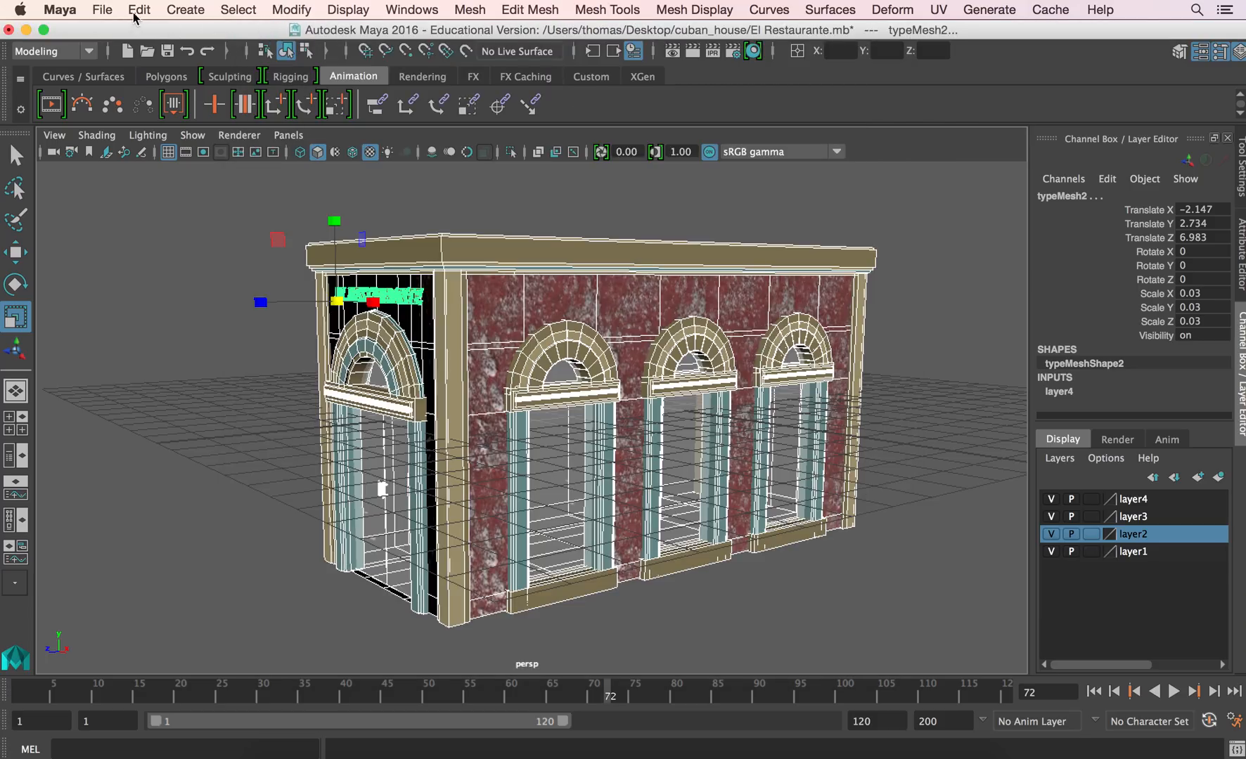
Export the whole scene as an FBX file named cuba_house, keeping Embed Media enabled in the export options
{"action": "left_click", "coordinate": [103, 9]}
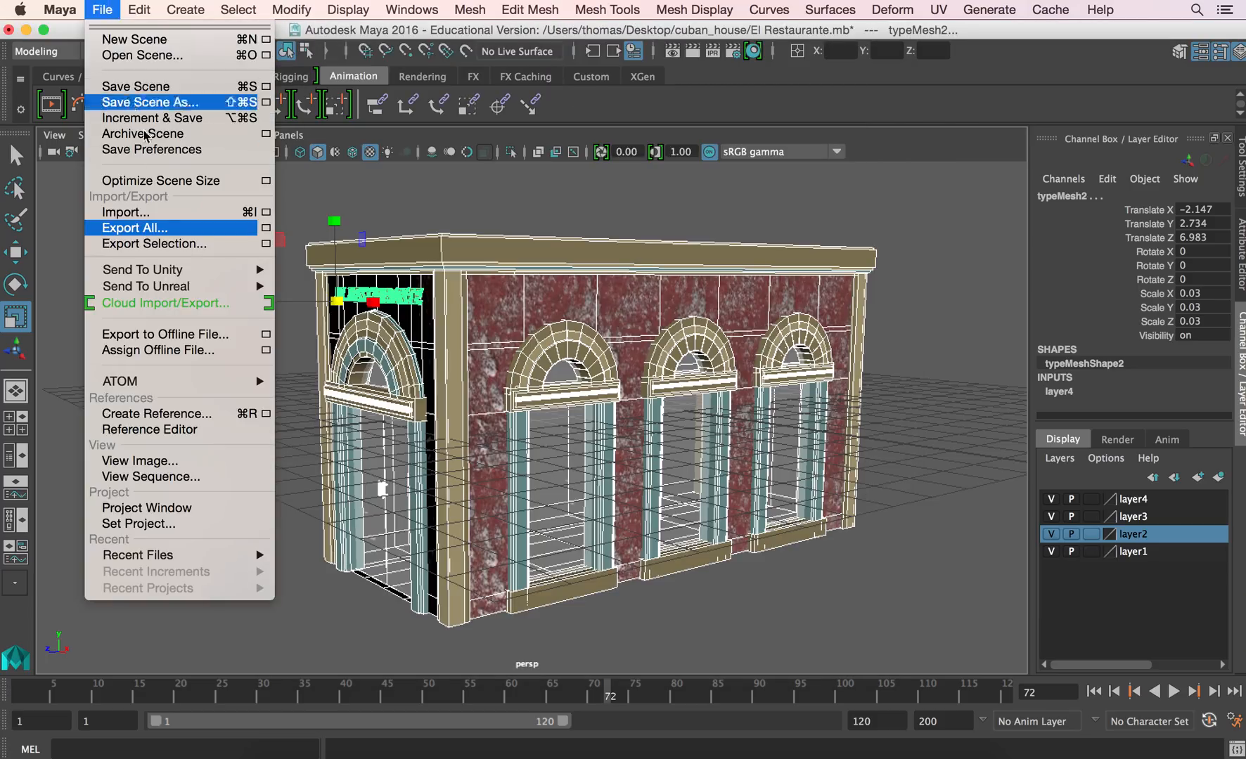
{"action": "left_click", "coordinate": [161, 229]}
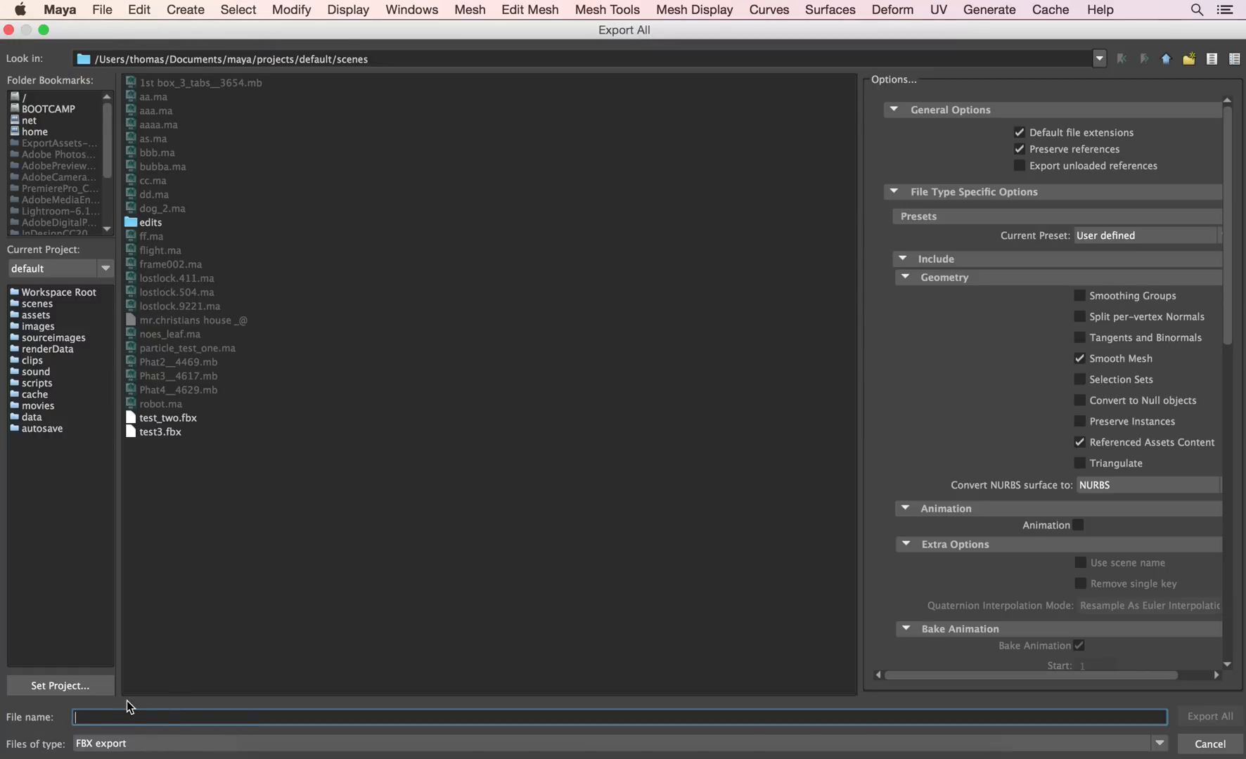
{"action": "type", "text": "cuba_hou"}
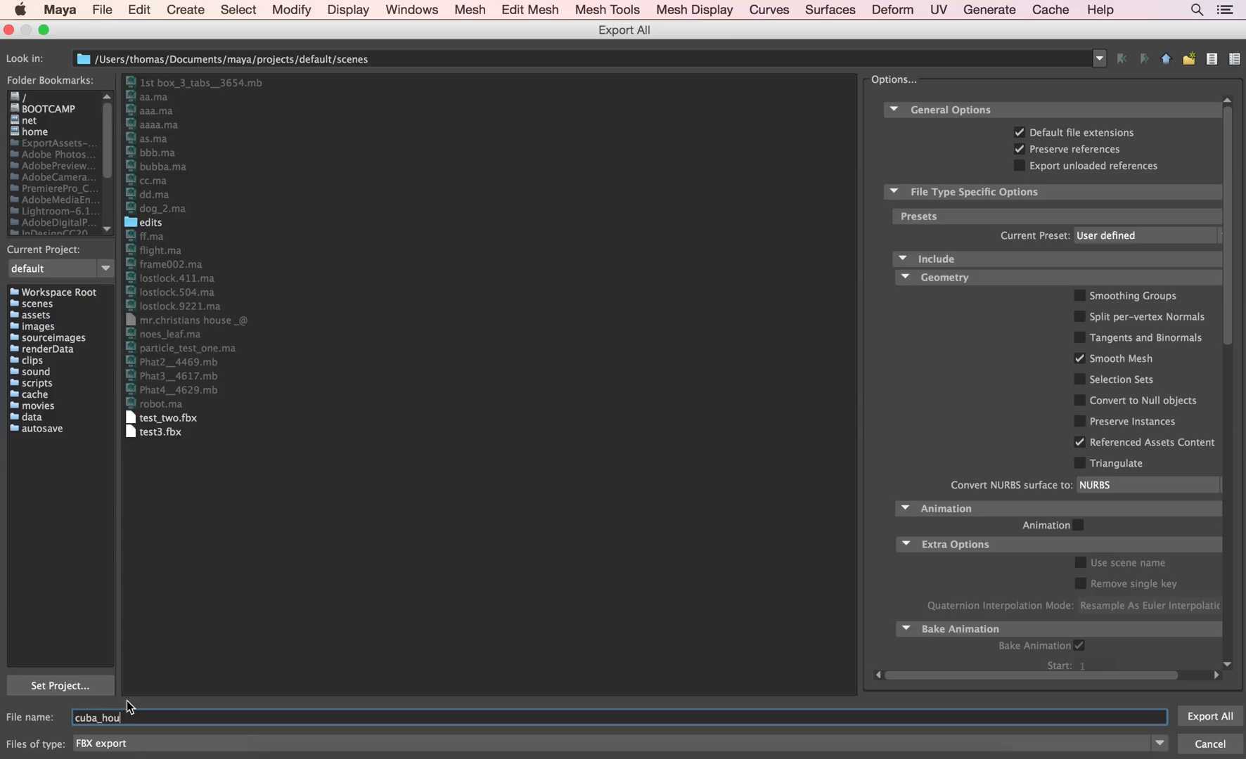
{"action": "type", "text": "se"}
{"action": "left_click_drag", "start_coordinate": [1234, 326], "coordinate": [1243, 448]}
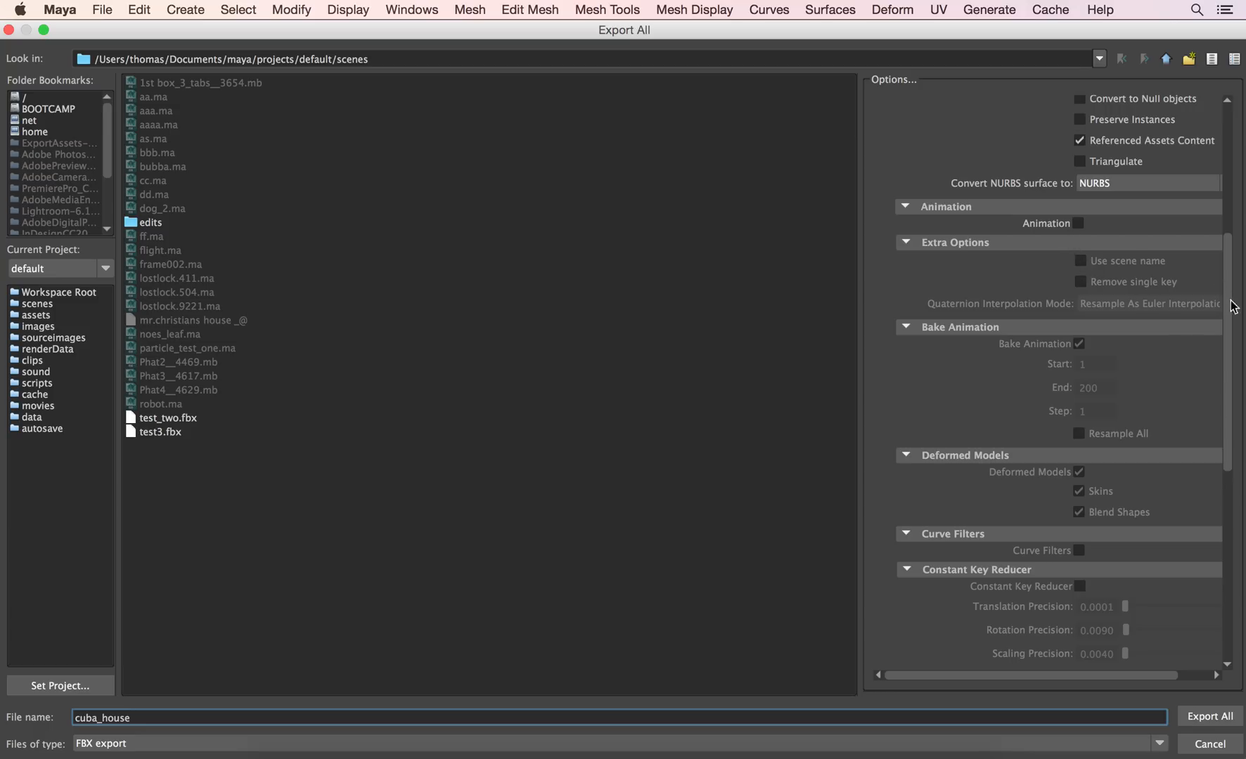
{"action": "left_click_drag", "start_coordinate": [1227, 310], "coordinate": [1231, 514]}
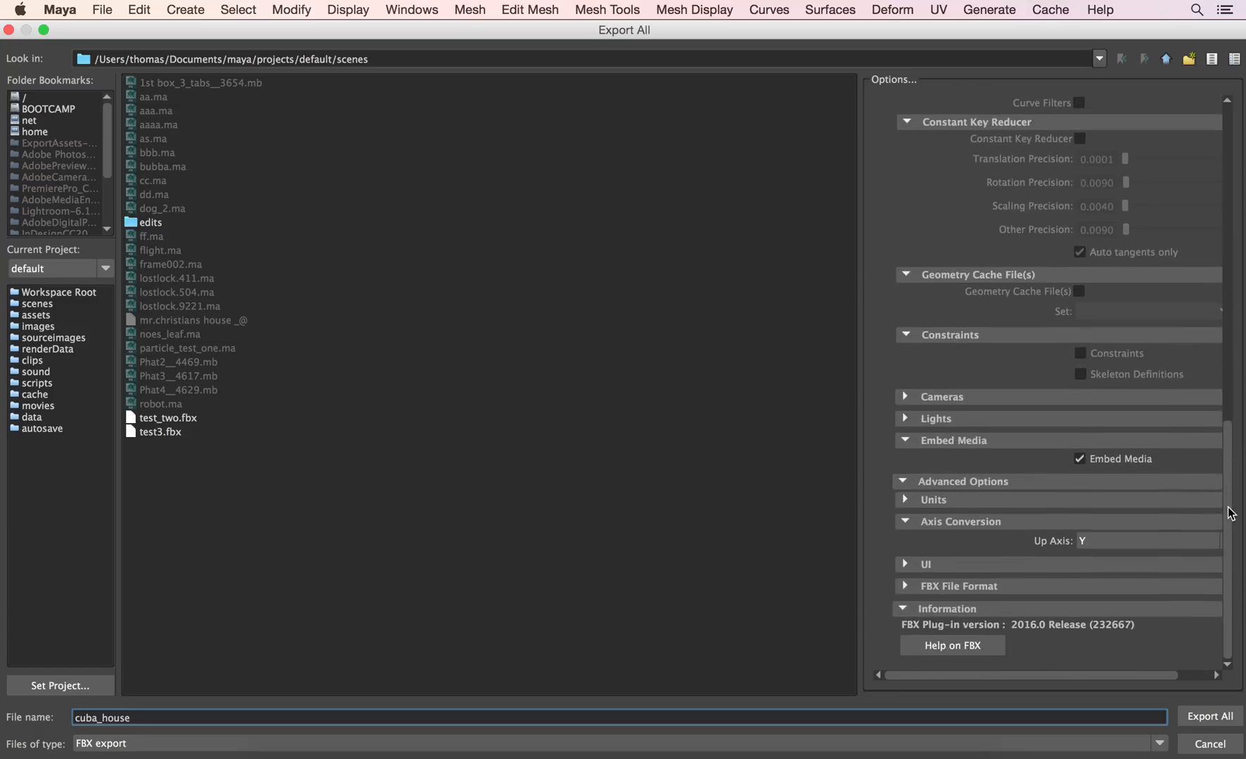
{"action": "left_click", "coordinate": [907, 441]}
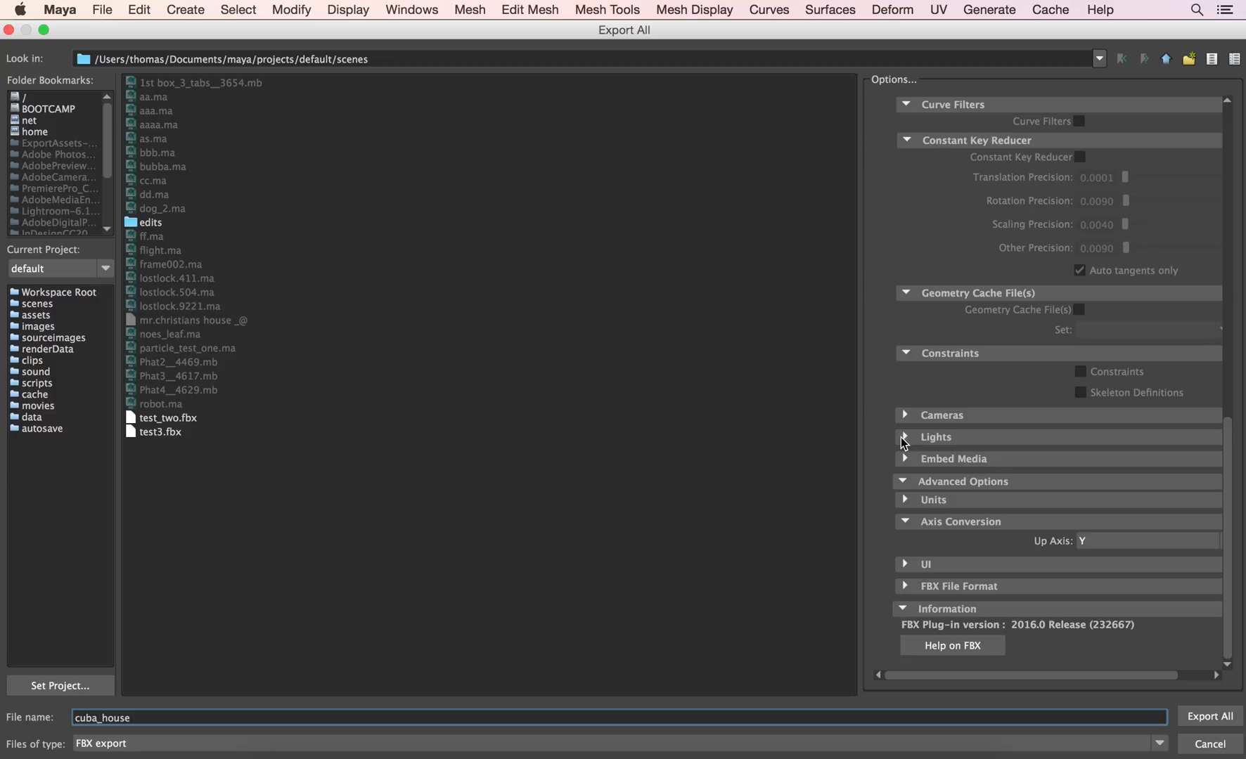
{"action": "left_click", "coordinate": [906, 460]}
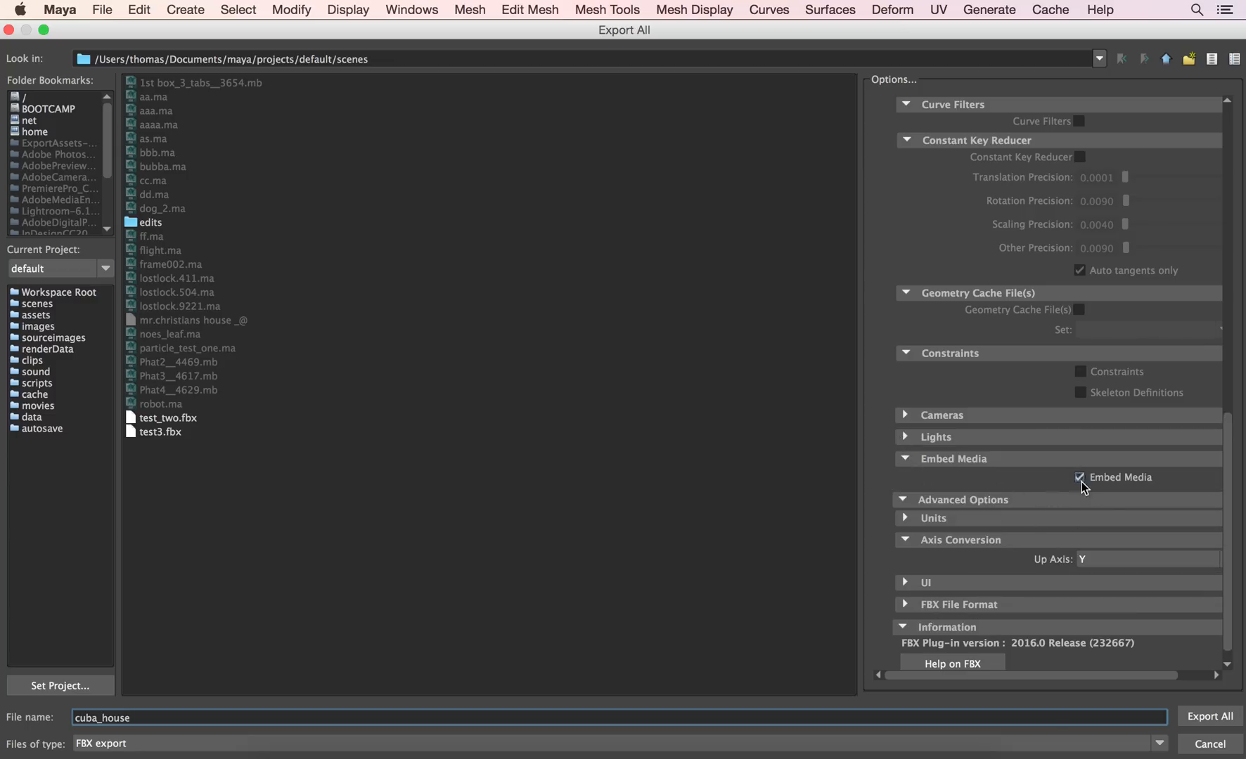
{"action": "left_click", "coordinate": [1195, 717]}
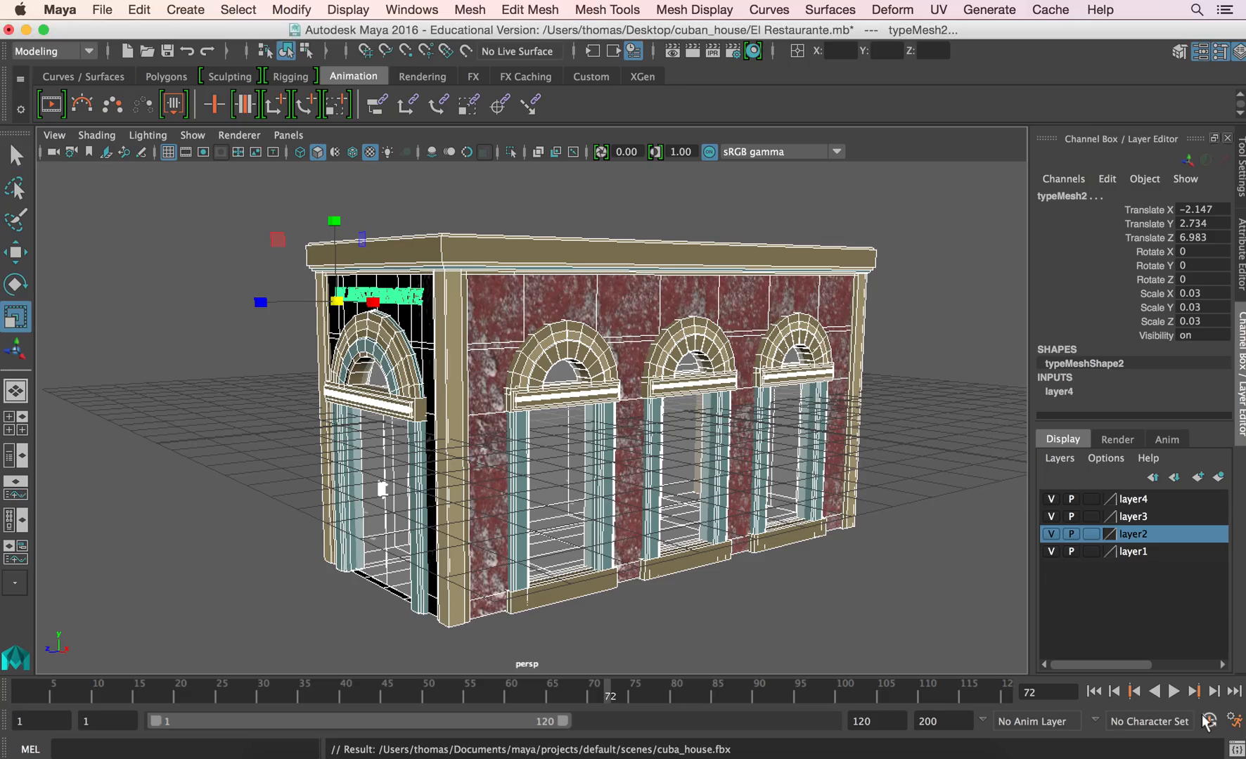
Clear the selection, pick the main wall block, and examine the textured walls and the building's underside
{"action": "left_click", "coordinate": [256, 457]}
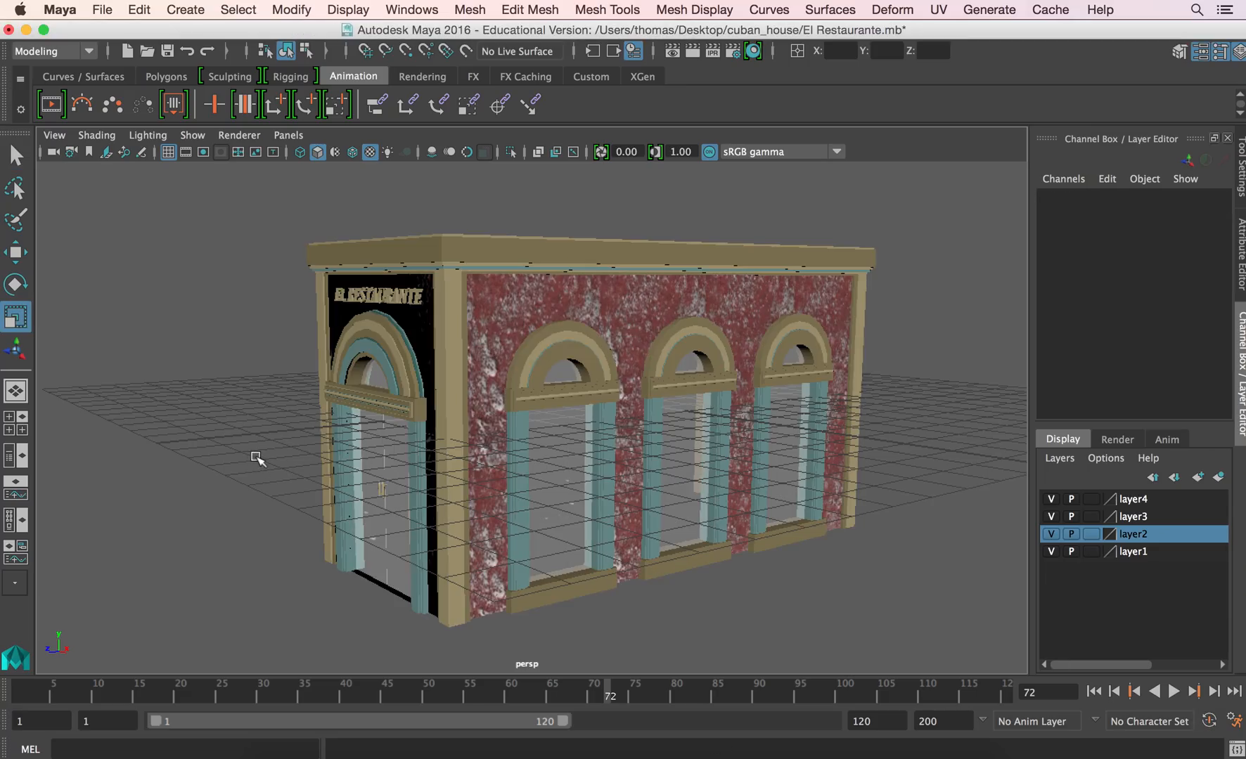
{"action": "mouse_move", "coordinate": [233, 458]}
{"action": "left_mouse_down", "text": "alt"}
{"action": "mouse_move", "coordinate": [248, 469]}
{"action": "mouse_move", "coordinate": [215, 448]}
{"action": "mouse_move", "coordinate": [212, 475]}
{"action": "mouse_move", "coordinate": [223, 456]}
{"action": "left_mouse_up", "text": "alt"}
{"action": "left_click", "coordinate": [432, 280]}
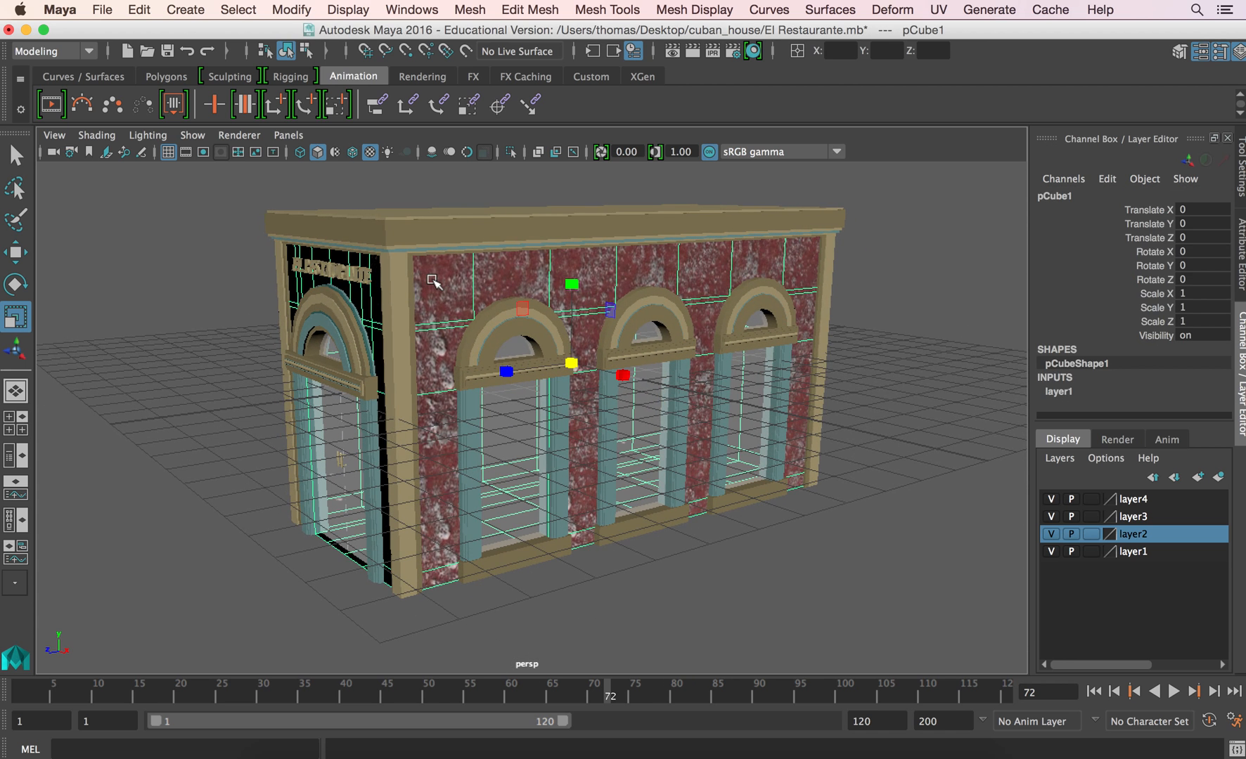
{"action": "left_click_drag", "start_coordinate": [245, 406], "coordinate": [287, 406], "text": "alt"}
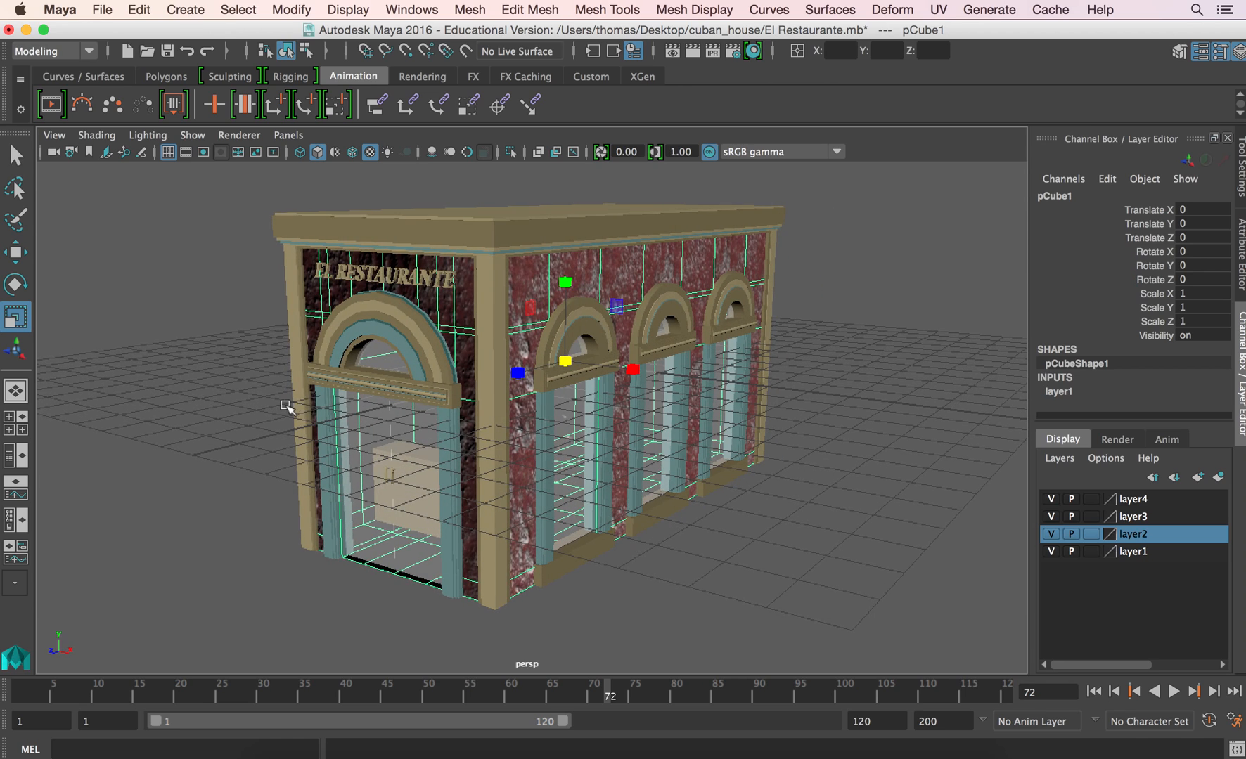
{"action": "left_click_drag", "start_coordinate": [211, 437], "coordinate": [322, 537], "text": "alt"}
{"action": "right_click_drag", "start_coordinate": [293, 536], "coordinate": [502, 551], "text": "alt"}
{"action": "left_click_drag", "start_coordinate": [502, 538], "coordinate": [280, 532], "text": "alt"}
{"action": "mouse_move", "coordinate": [358, 552]}
{"action": "left_mouse_down", "text": "alt"}
{"action": "mouse_move", "coordinate": [347, 570]}
{"action": "mouse_move", "coordinate": [349, 527]}
{"action": "left_mouse_up", "text": "alt"}
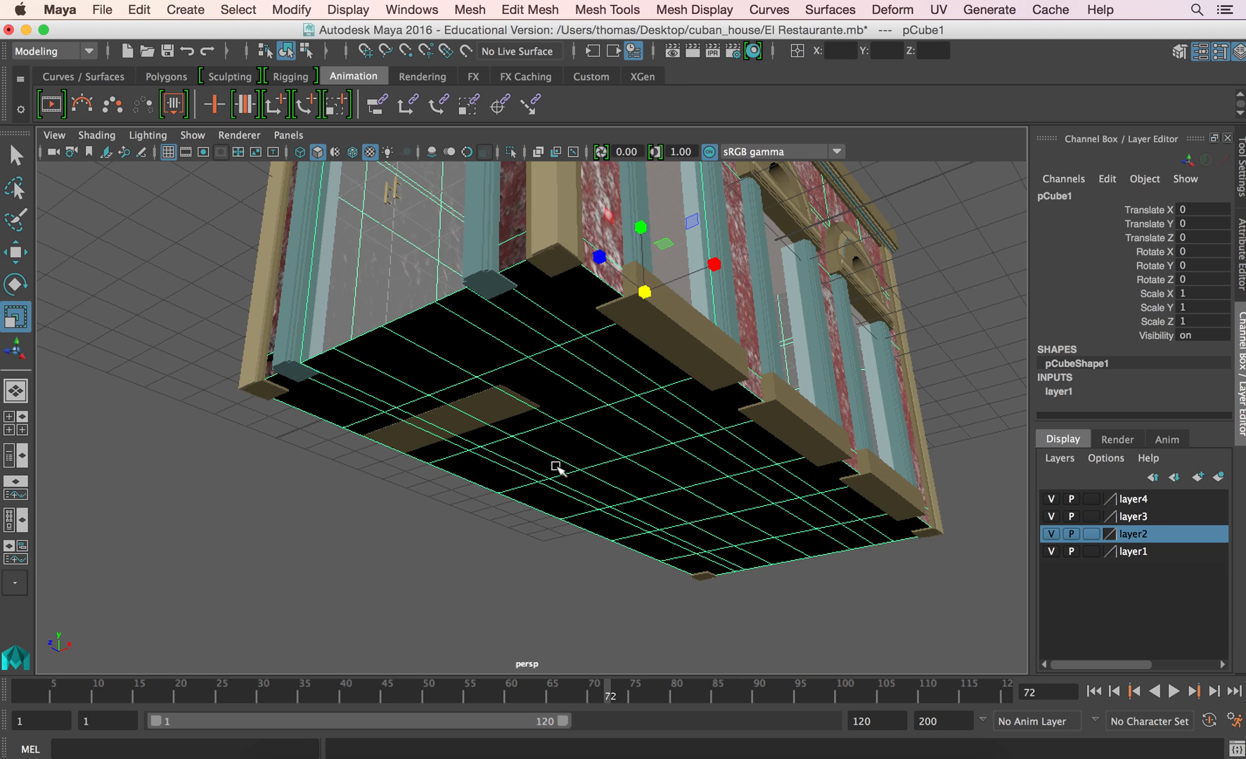
{"action": "left_click_drag", "start_coordinate": [335, 434], "coordinate": [355, 511], "text": "alt"}
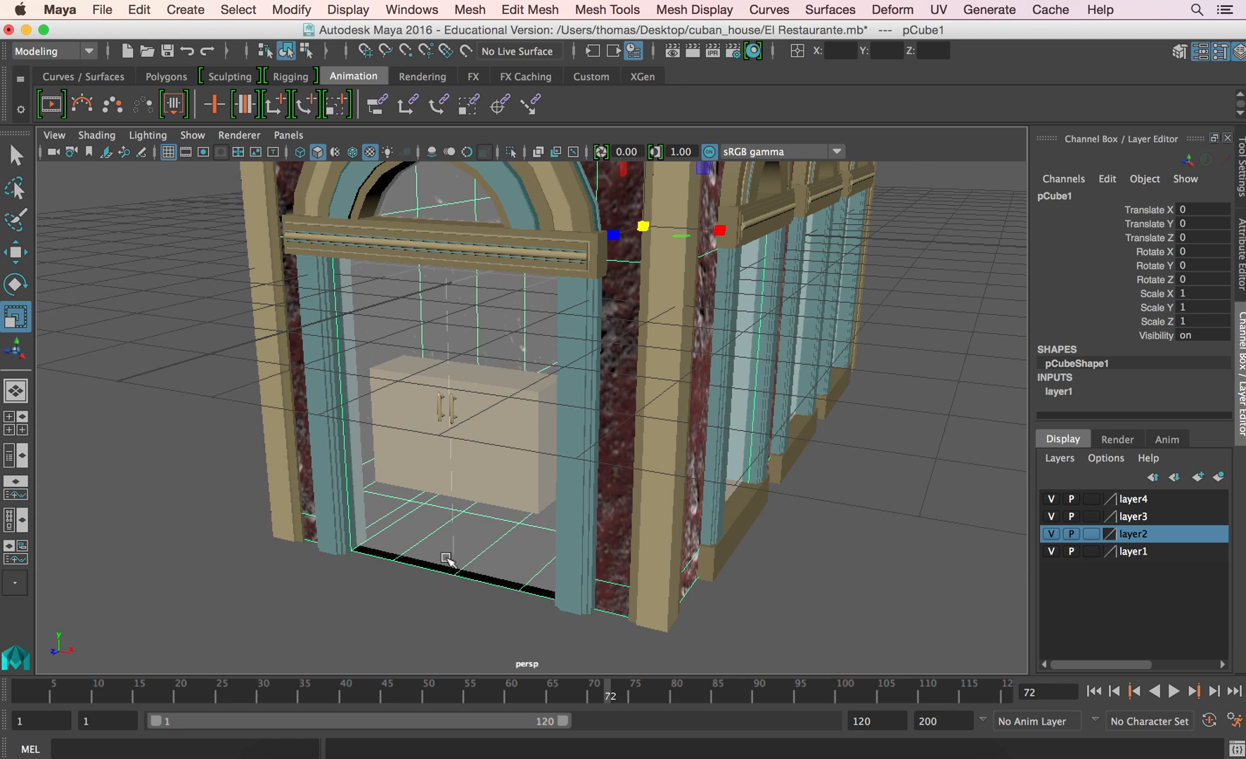
Pick the thin door panel in the front entrance and inspect the building's front and side facades
{"action": "left_click", "coordinate": [423, 545]}
{"action": "left_click", "coordinate": [434, 547]}
{"action": "left_click_drag", "start_coordinate": [433, 548], "coordinate": [330, 557], "text": "alt"}
{"action": "right_click_drag", "start_coordinate": [675, 537], "coordinate": [369, 506], "text": "alt"}
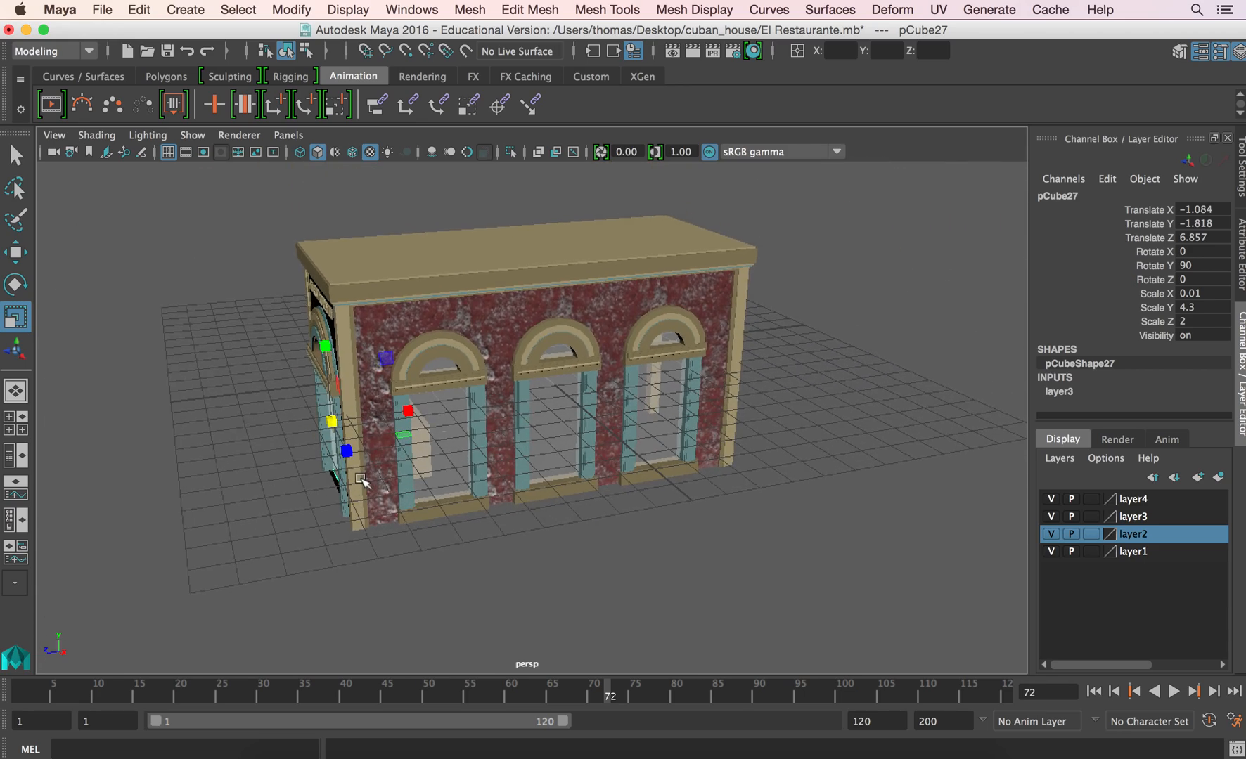
{"action": "right_click_drag", "start_coordinate": [330, 461], "coordinate": [718, 513], "text": "alt"}
{"action": "left_click_drag", "start_coordinate": [718, 513], "coordinate": [638, 532], "text": "alt"}
{"action": "right_click_drag", "start_coordinate": [623, 506], "coordinate": [397, 476], "text": "alt"}
{"action": "left_click_drag", "start_coordinate": [465, 477], "coordinate": [485, 484], "text": "alt"}
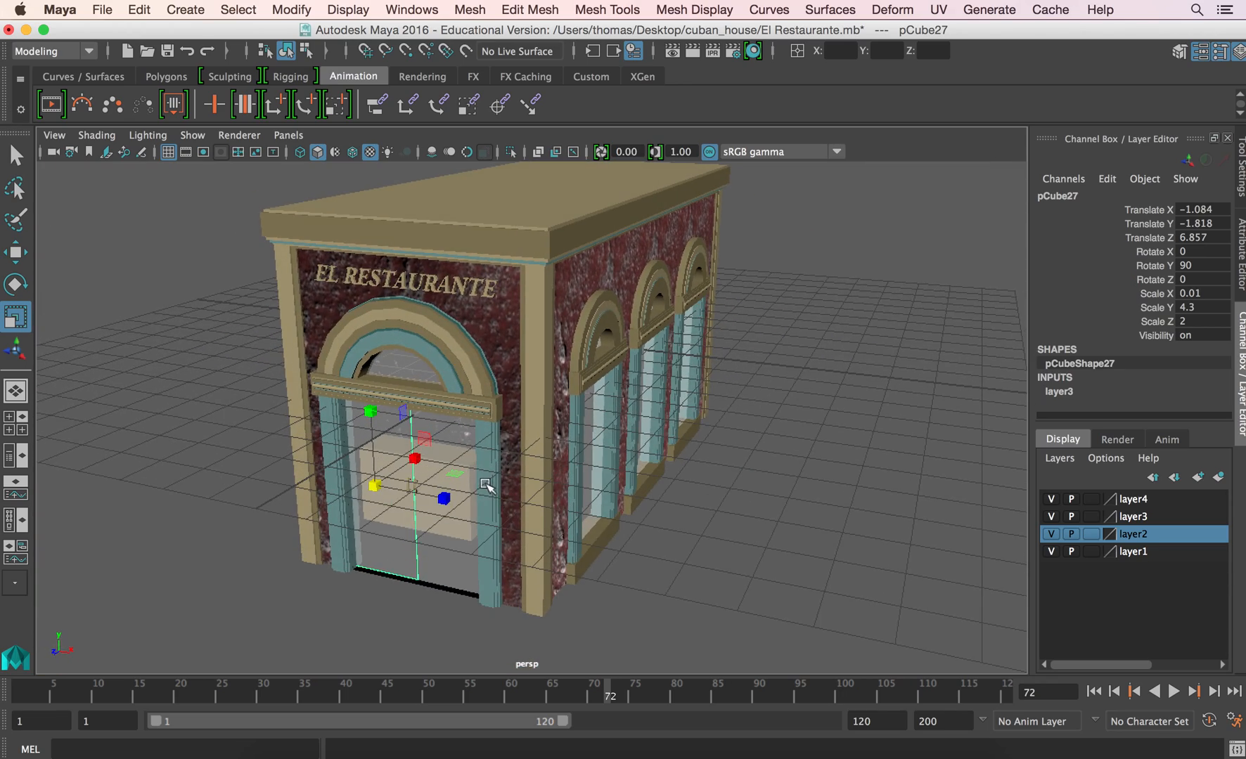
{"action": "mouse_move", "coordinate": [405, 518]}
{"action": "left_mouse_down", "text": "alt"}
{"action": "mouse_move", "coordinate": [640, 528]}
{"action": "mouse_move", "coordinate": [426, 505]}
{"action": "left_mouse_up", "text": "alt"}
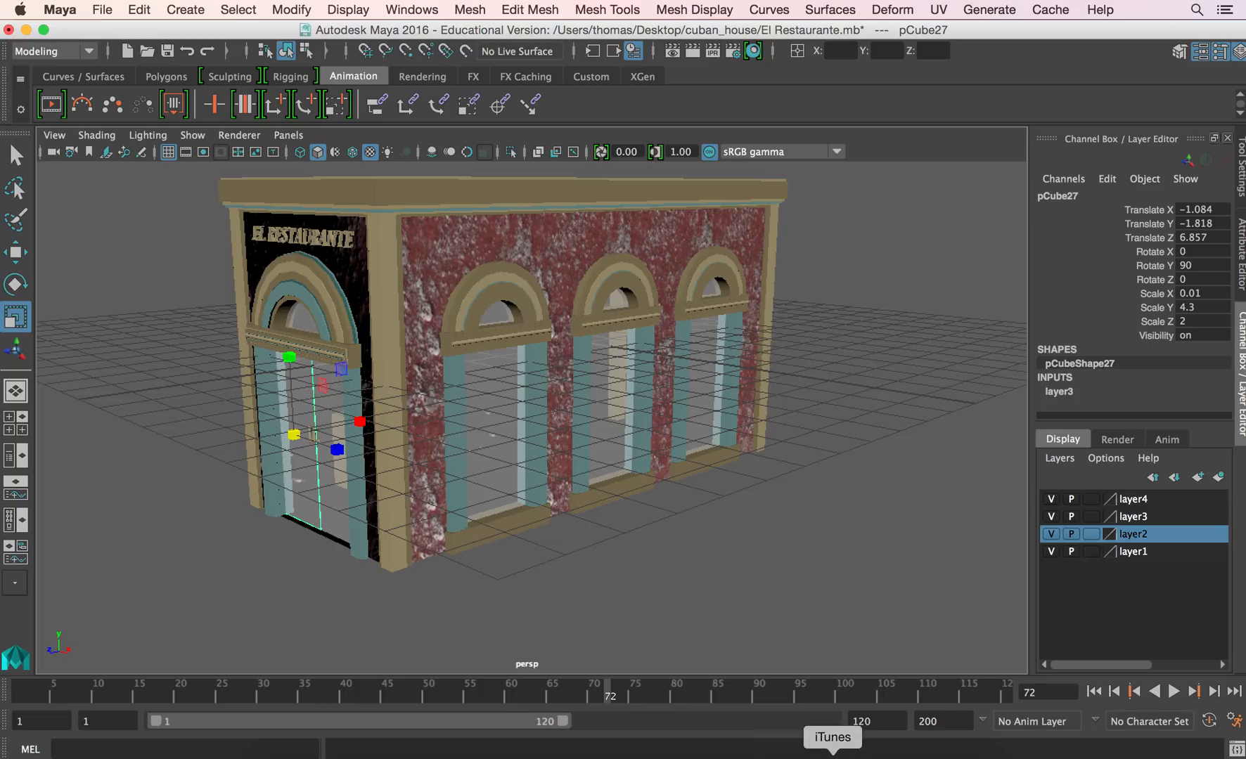
{"action": "left_click", "coordinate": [817, 757]}
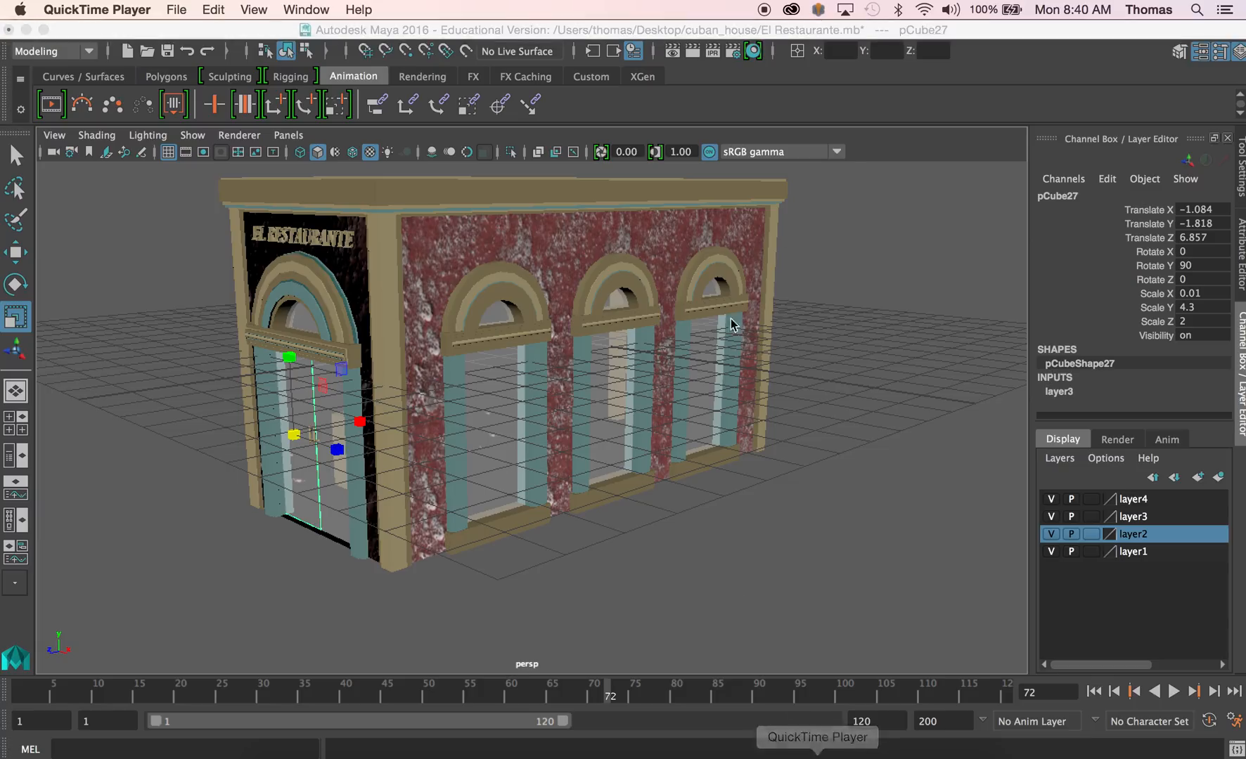